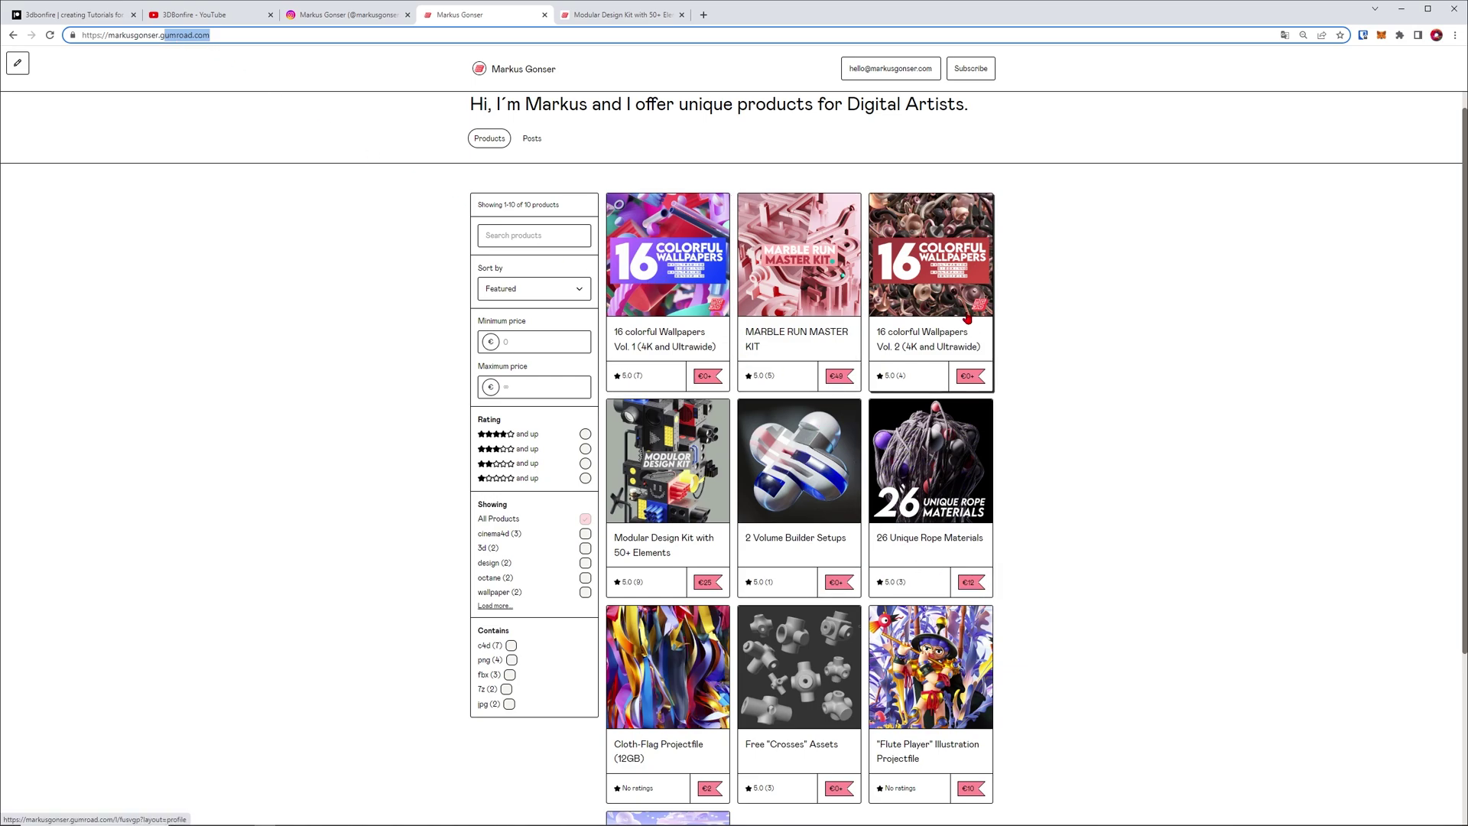
pyautogui.scroll(-1, 958, 559)
pyautogui.scroll(-3, 958, 559)
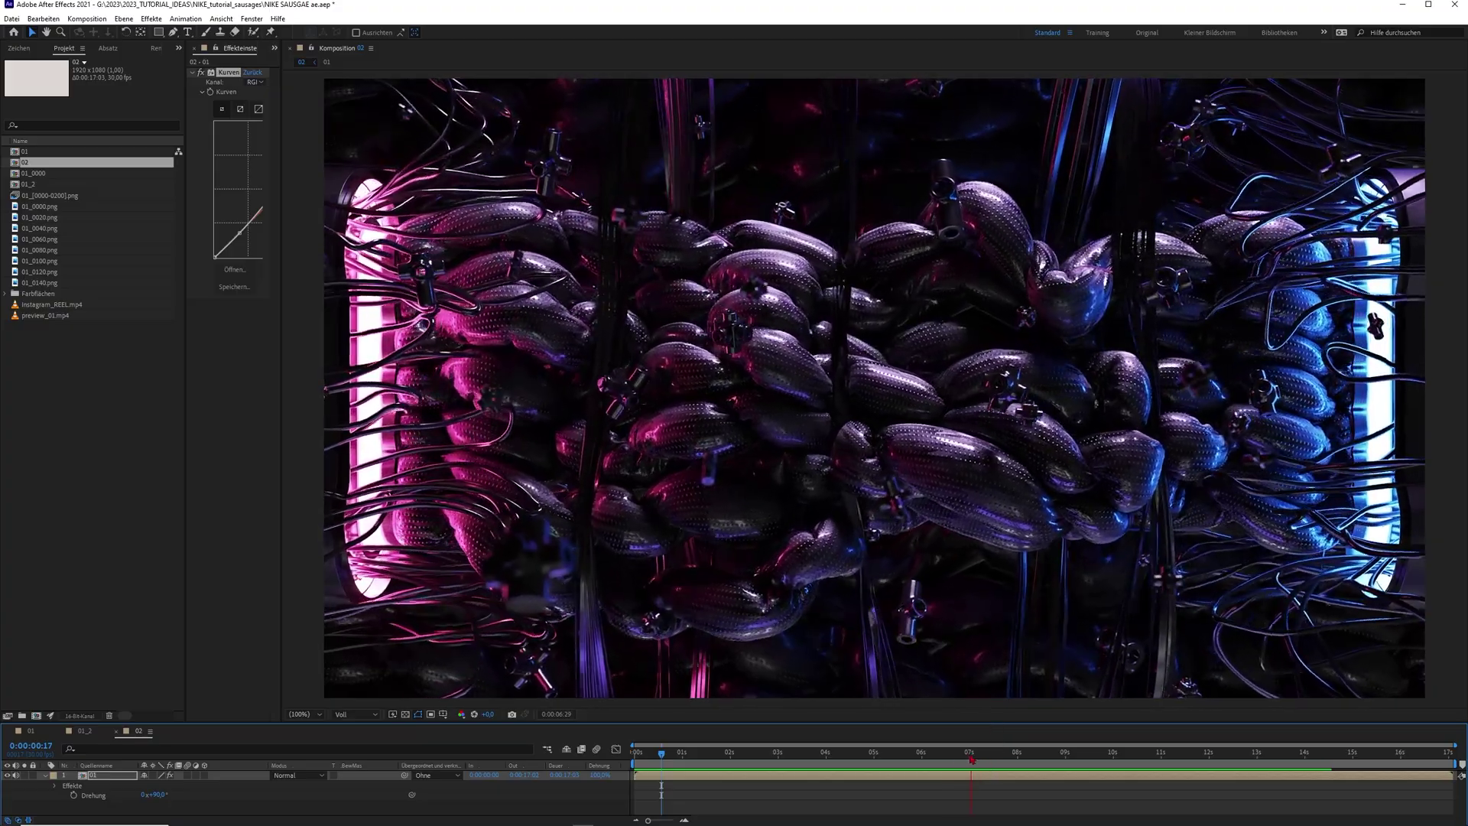
# Switch to After Effects and preview the rendered animations in compositions 02 and 01_2 across their timelines
pyautogui.moveTo(971, 760); pyautogui.dragTo(1134, 765)
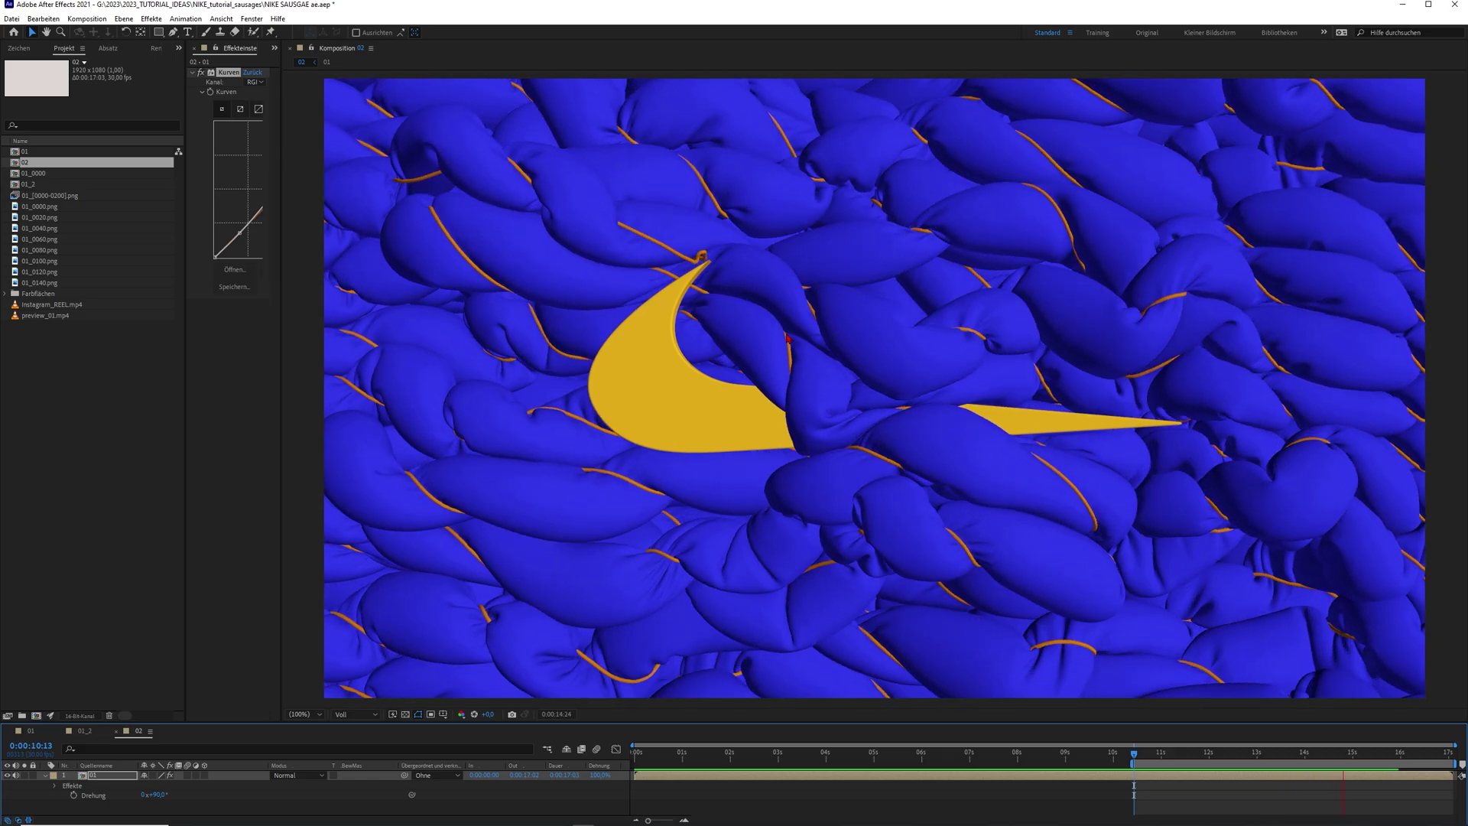
pyautogui.moveTo(1180, 748); pyautogui.dragTo(1235, 761)
pyautogui.press('space')
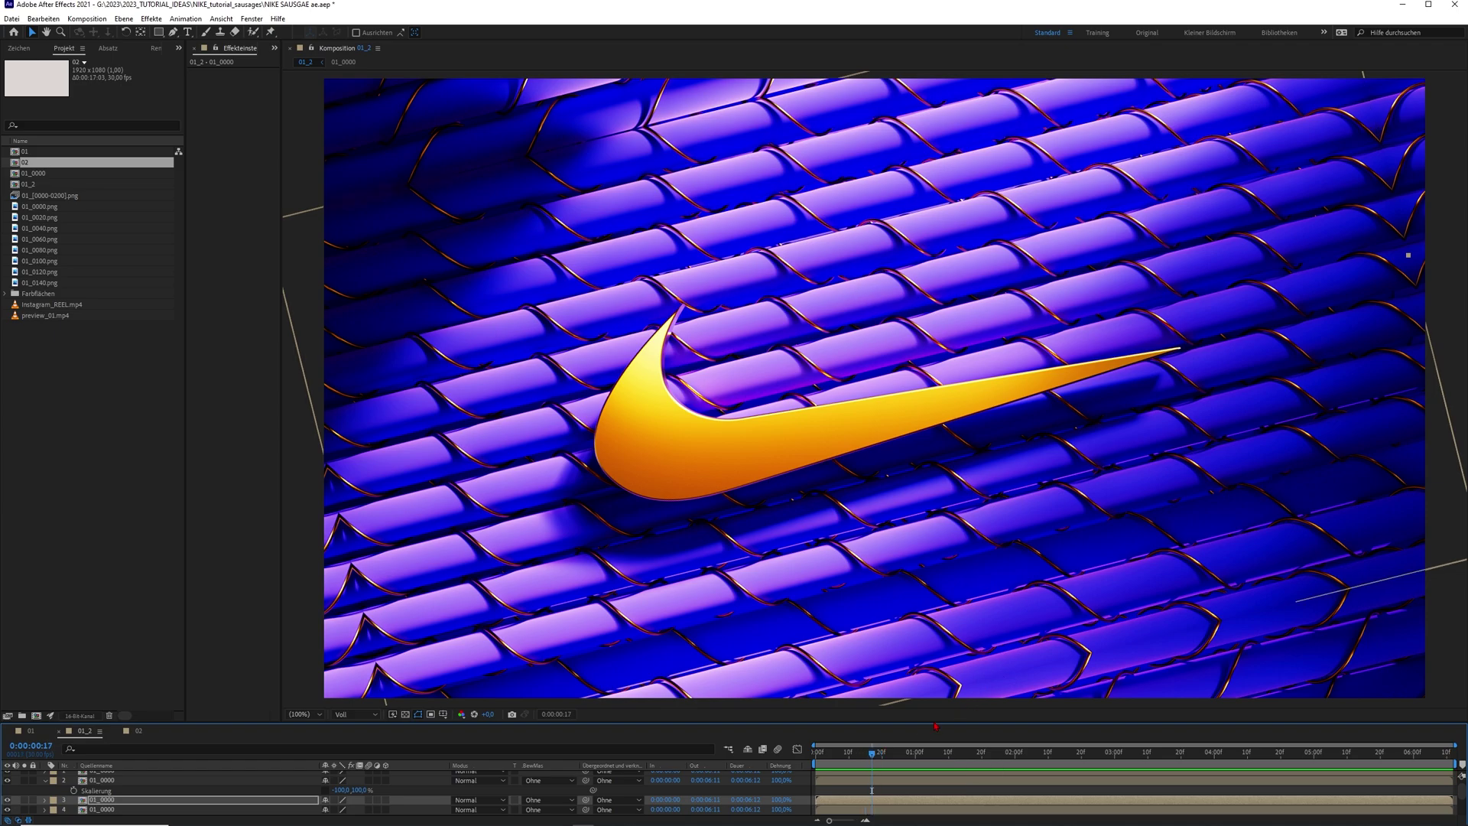
pyautogui.moveTo(908, 759); pyautogui.dragTo(1331, 790)
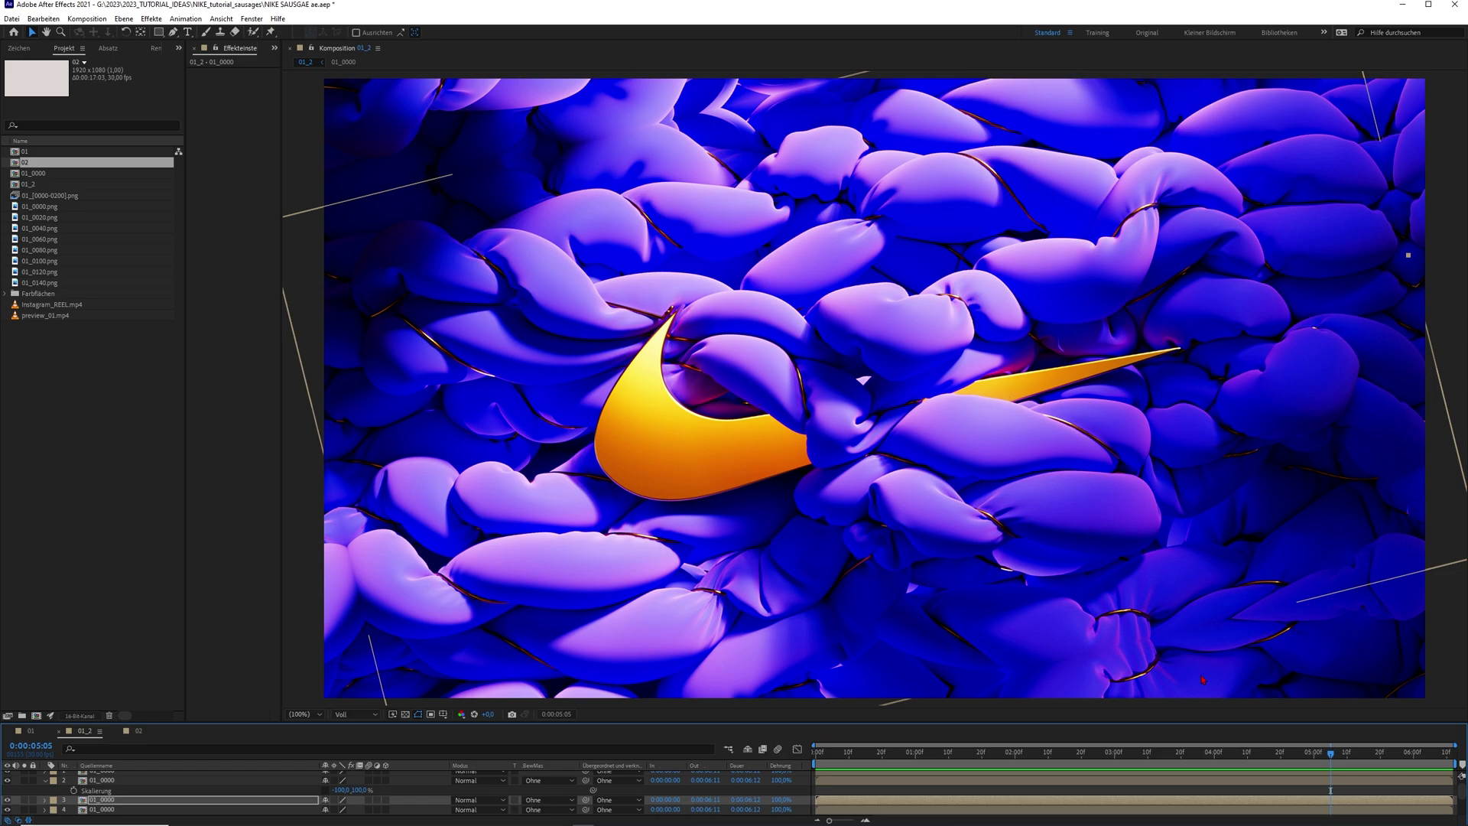
pyautogui.press('space')
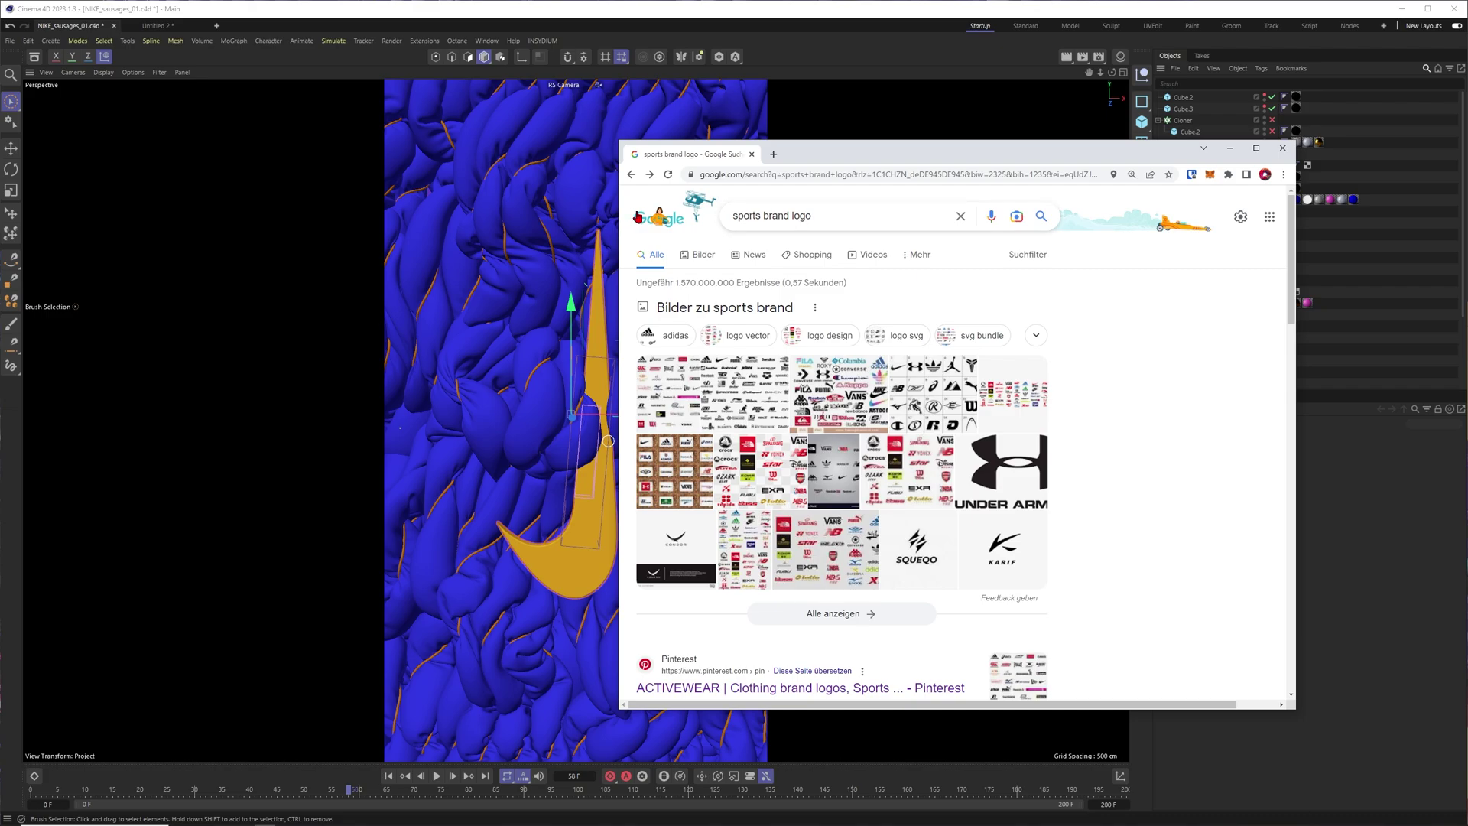
# Look through the web search results for "sports brand logo" and close the browser window
pyautogui.tripleClick(790, 218)
pyautogui.scroll(-3, 835, 399)
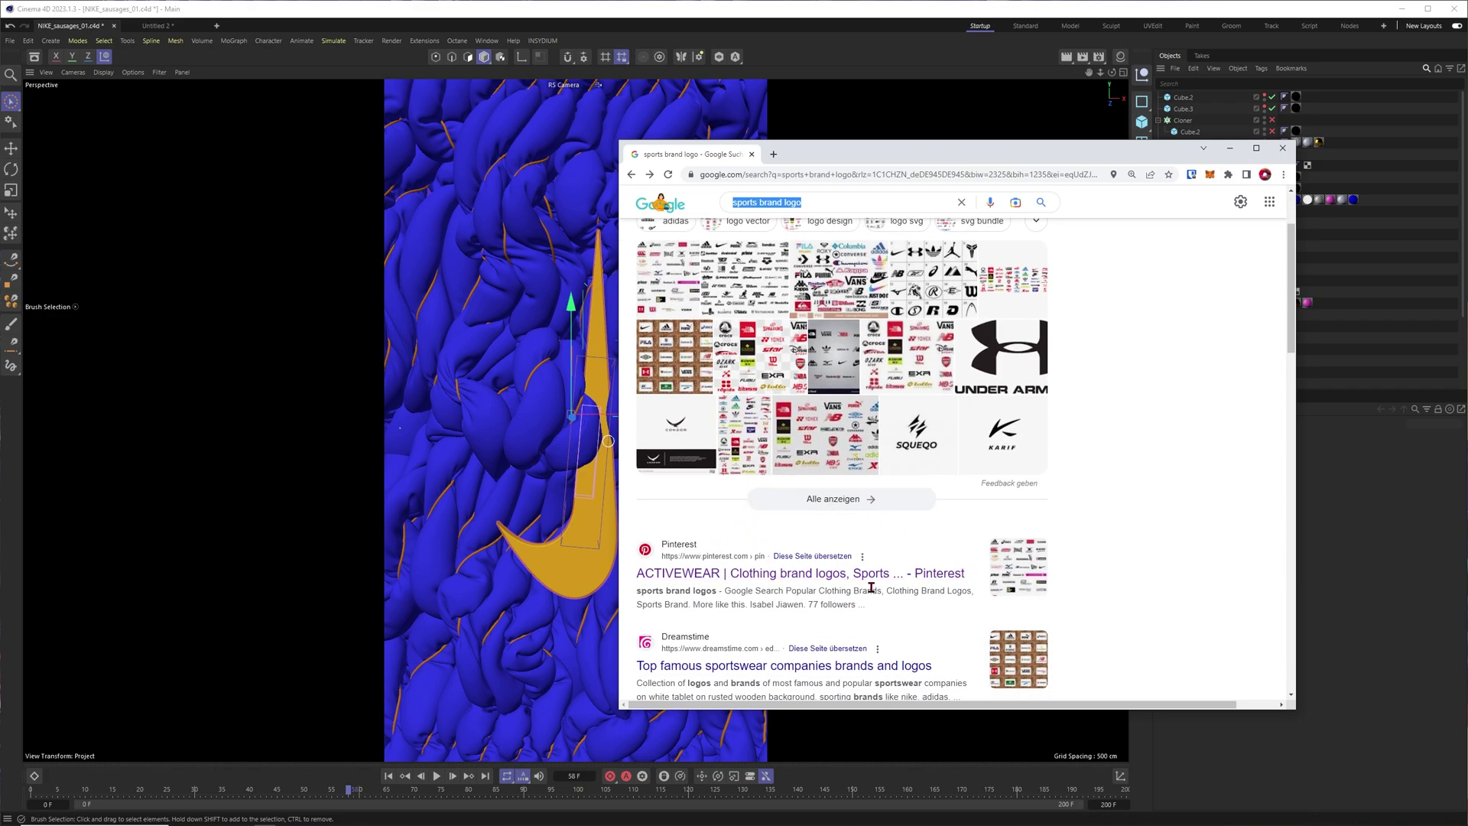
pyautogui.scroll(-3, 841, 517)
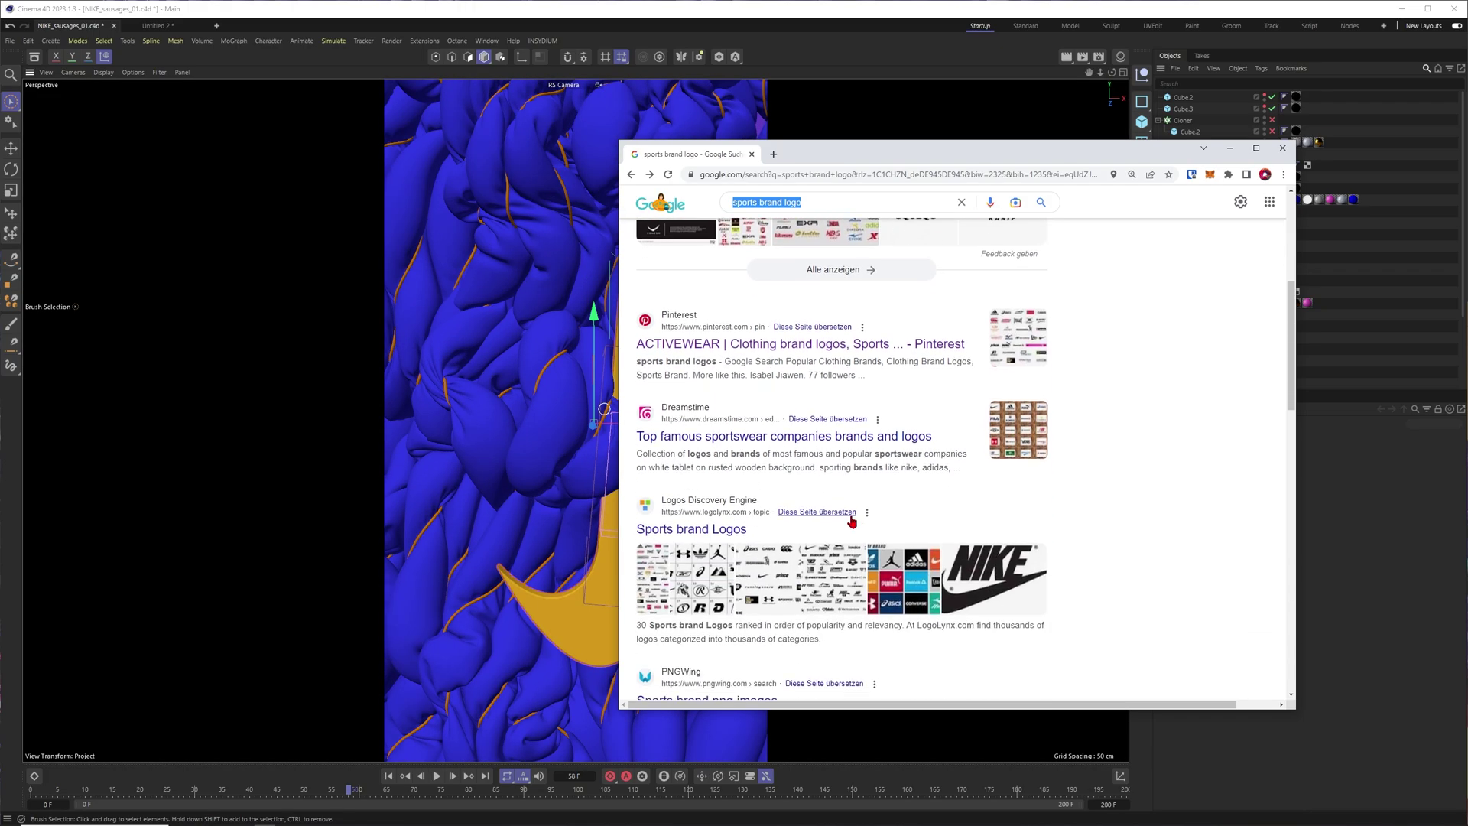
pyautogui.scroll(5, 849, 522)
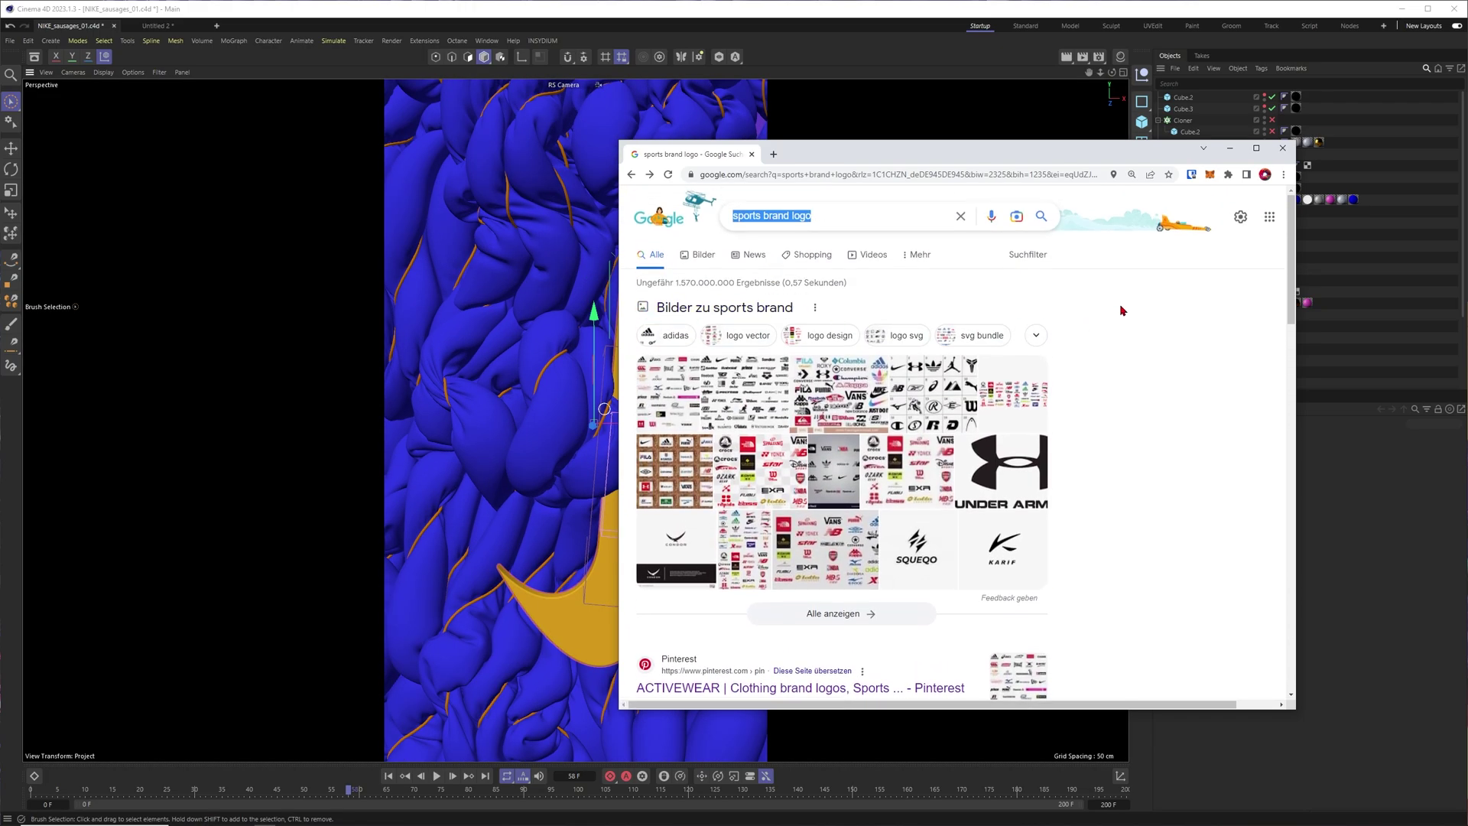
pyautogui.click(1282, 147)
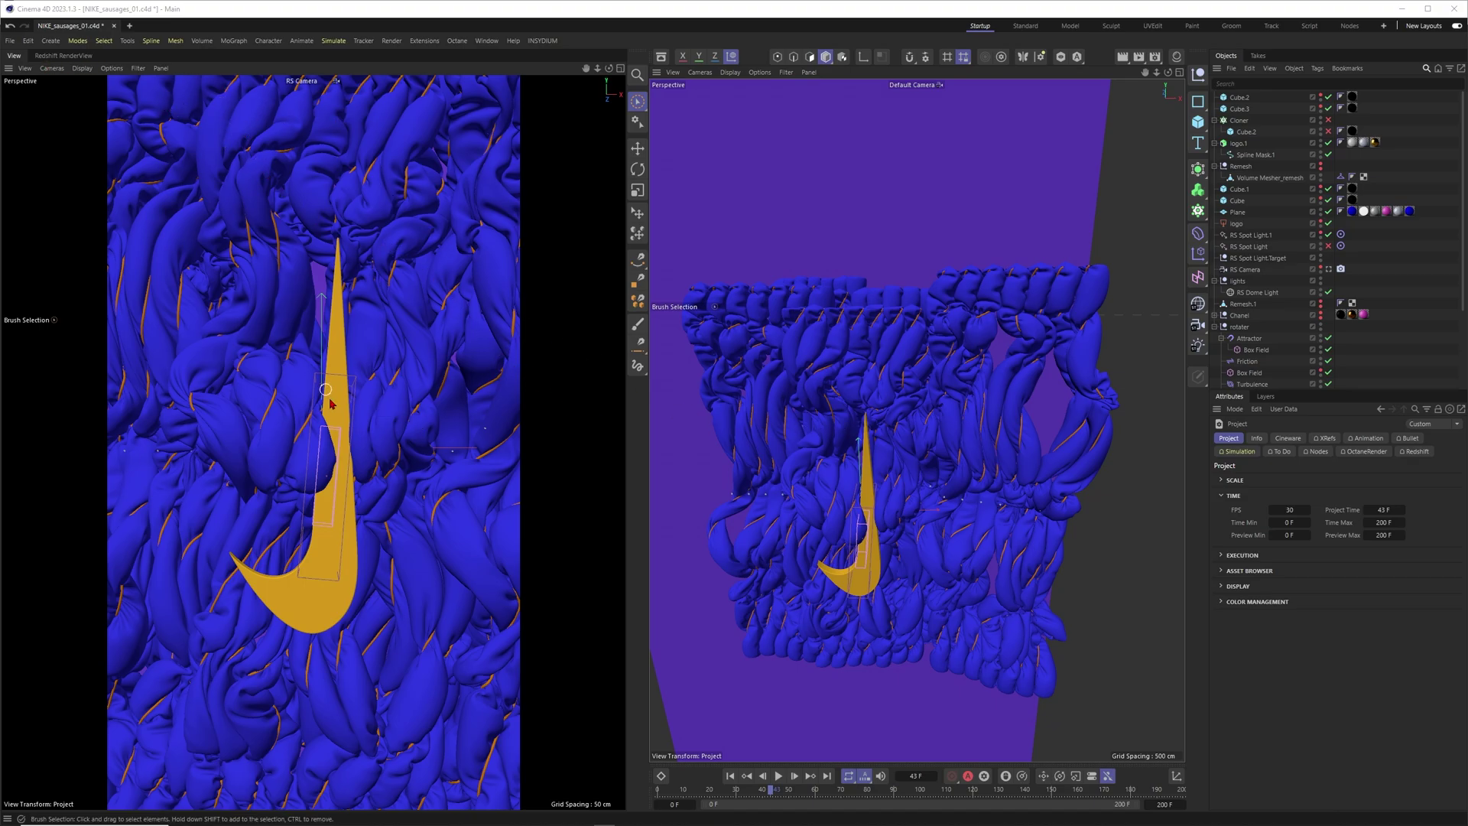
# In Cinema 4D, scrub through the inflated sausage simulation to frame 58 and show its Redshift render
pyautogui.click(668, 790)
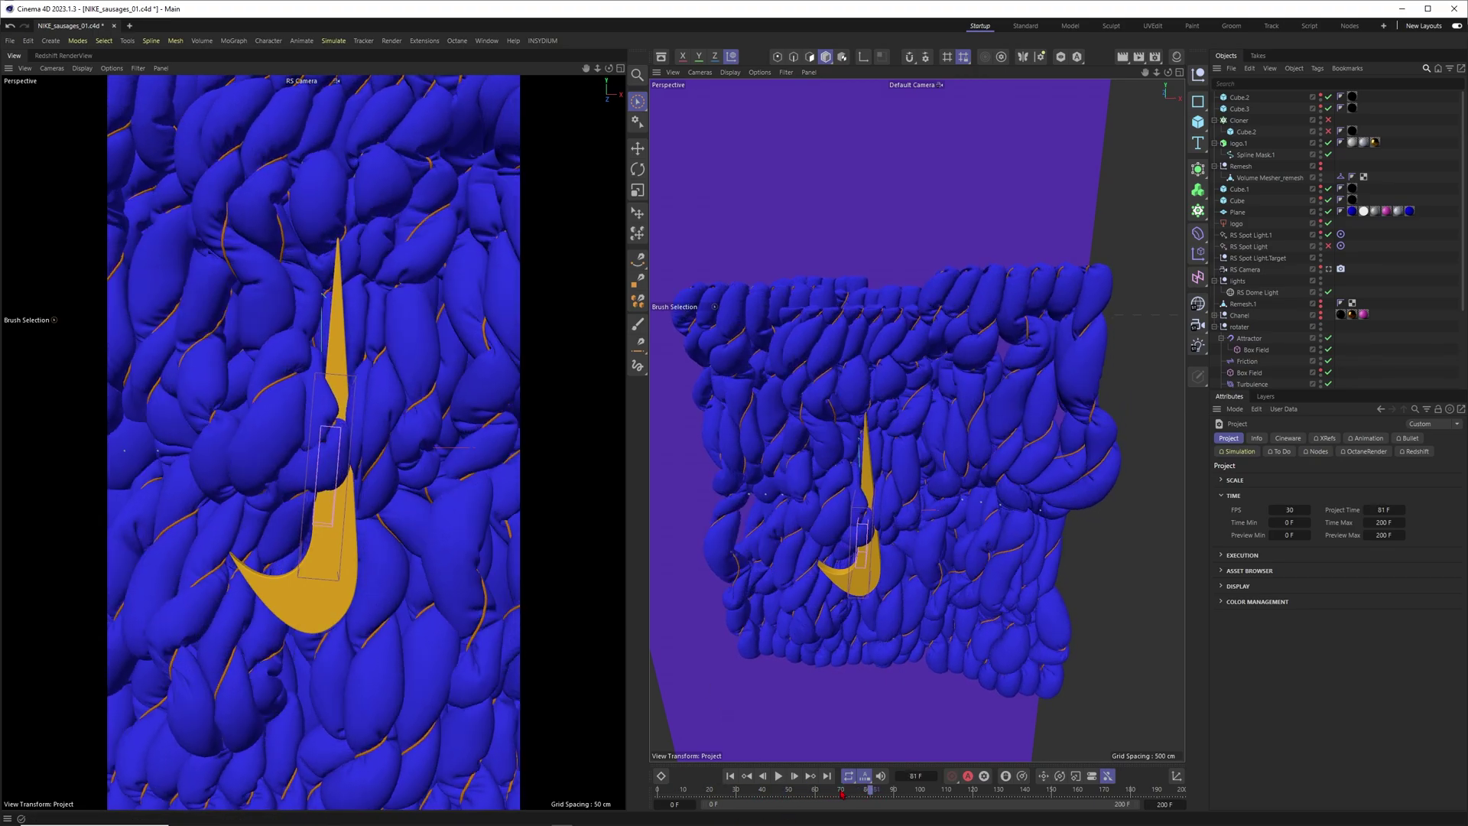
pyautogui.moveTo(842, 795); pyautogui.dragTo(810, 796)
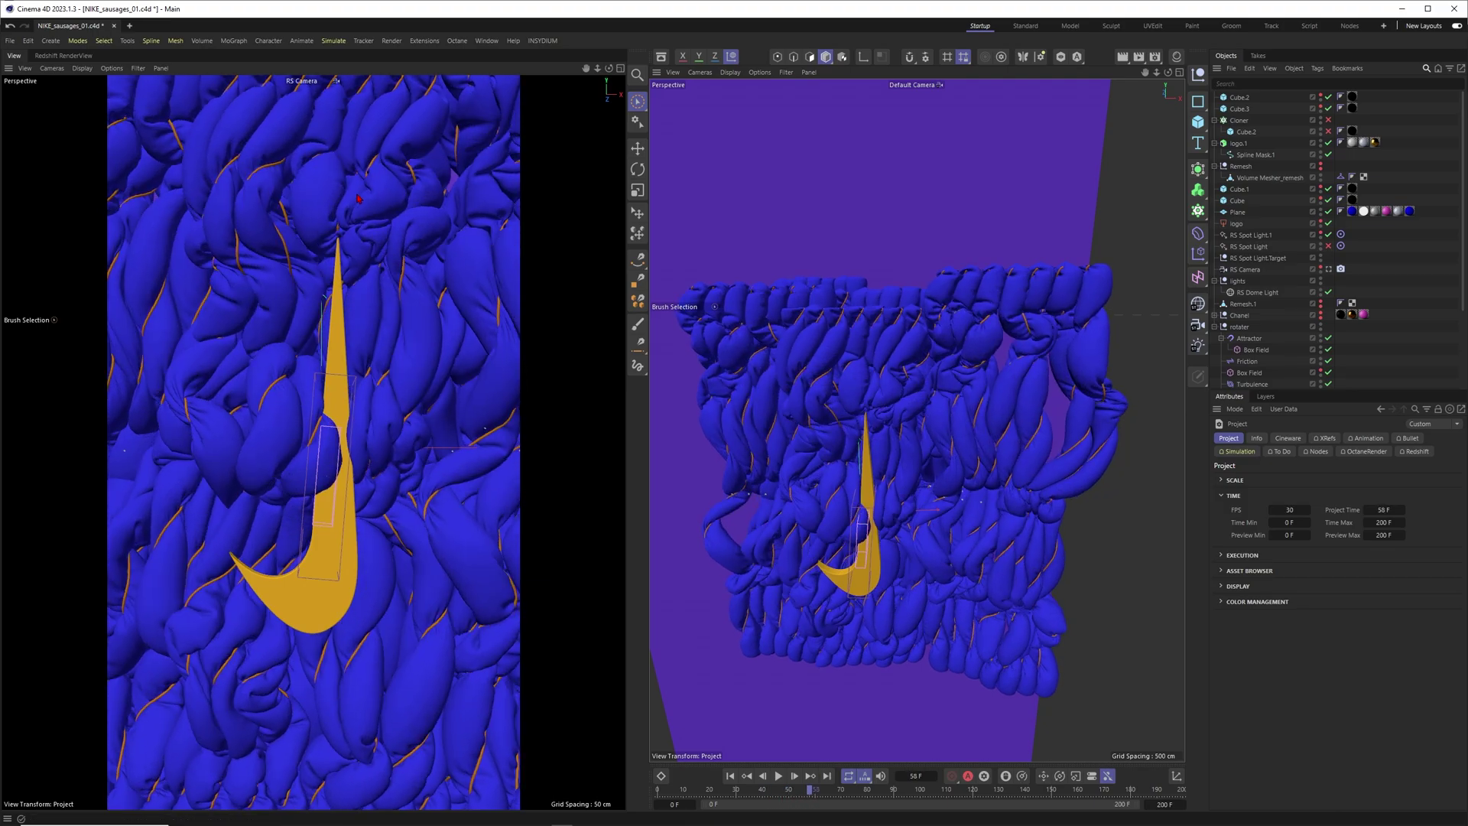
pyautogui.click(64, 58)
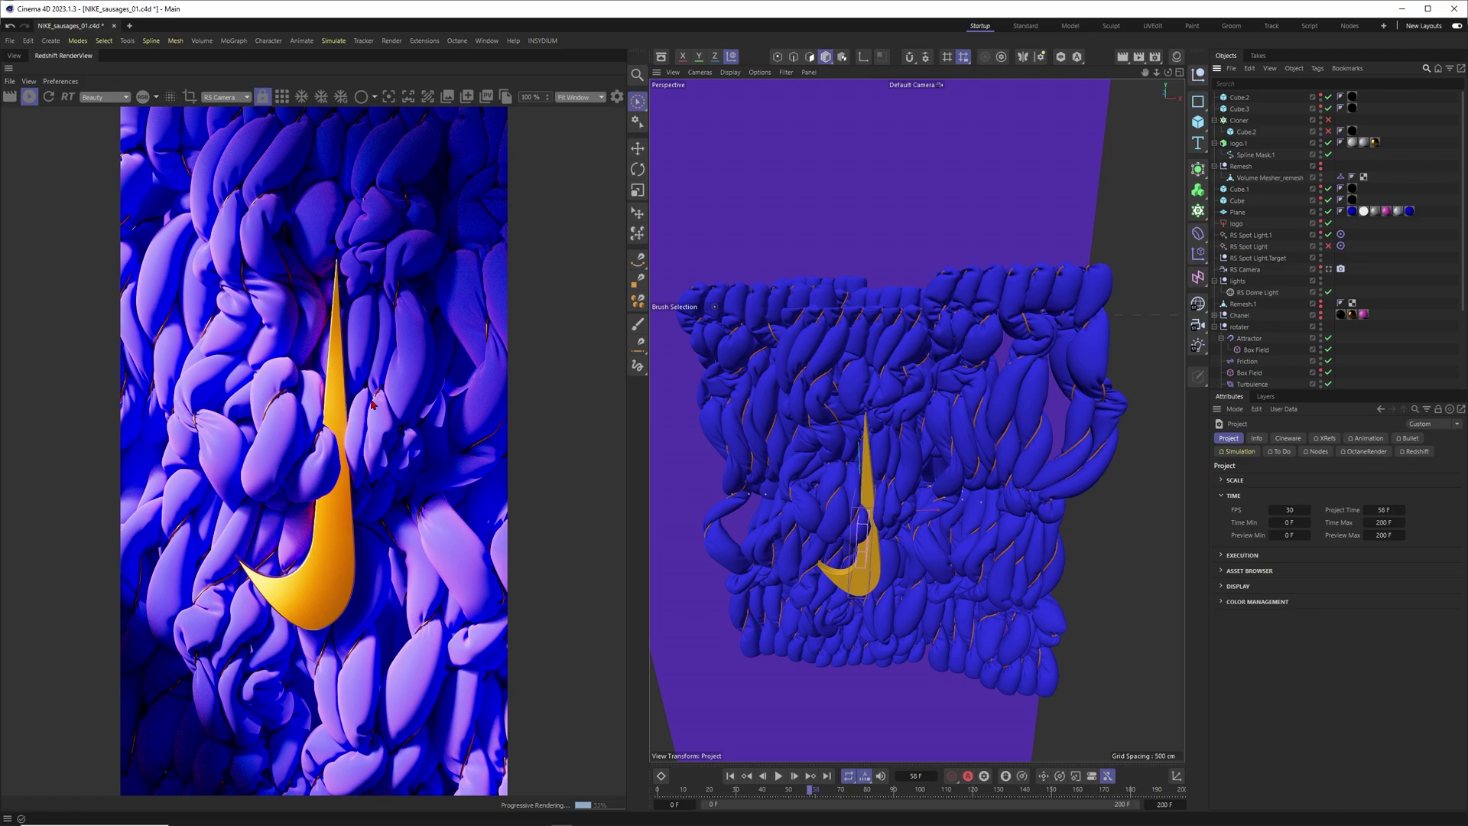
# Copy the extruded swoosh logo from the finished scene and paste it into a new project
pyautogui.click(868, 493)
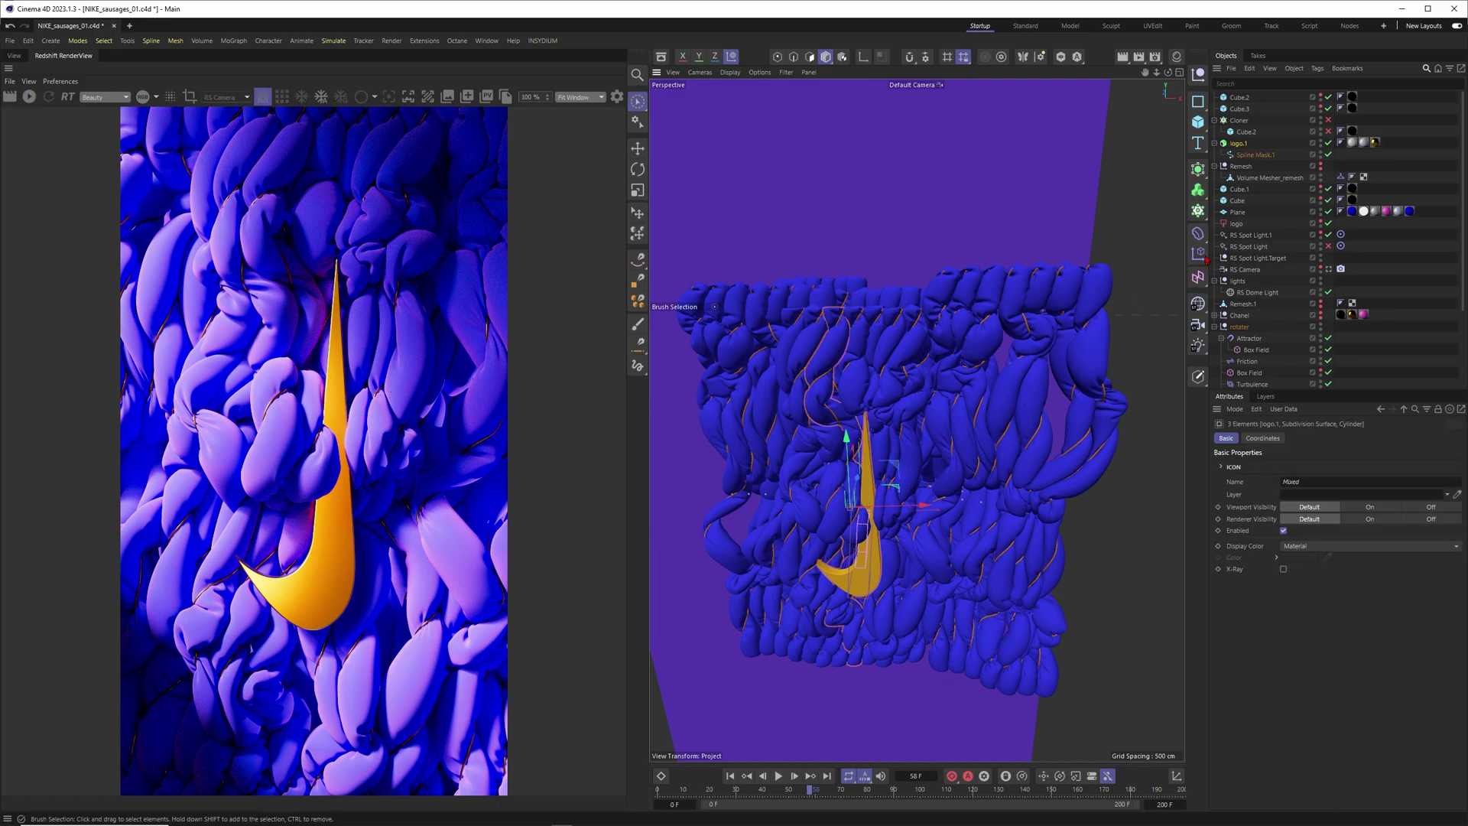
pyautogui.click(1215, 144)
pyautogui.click(1250, 68)
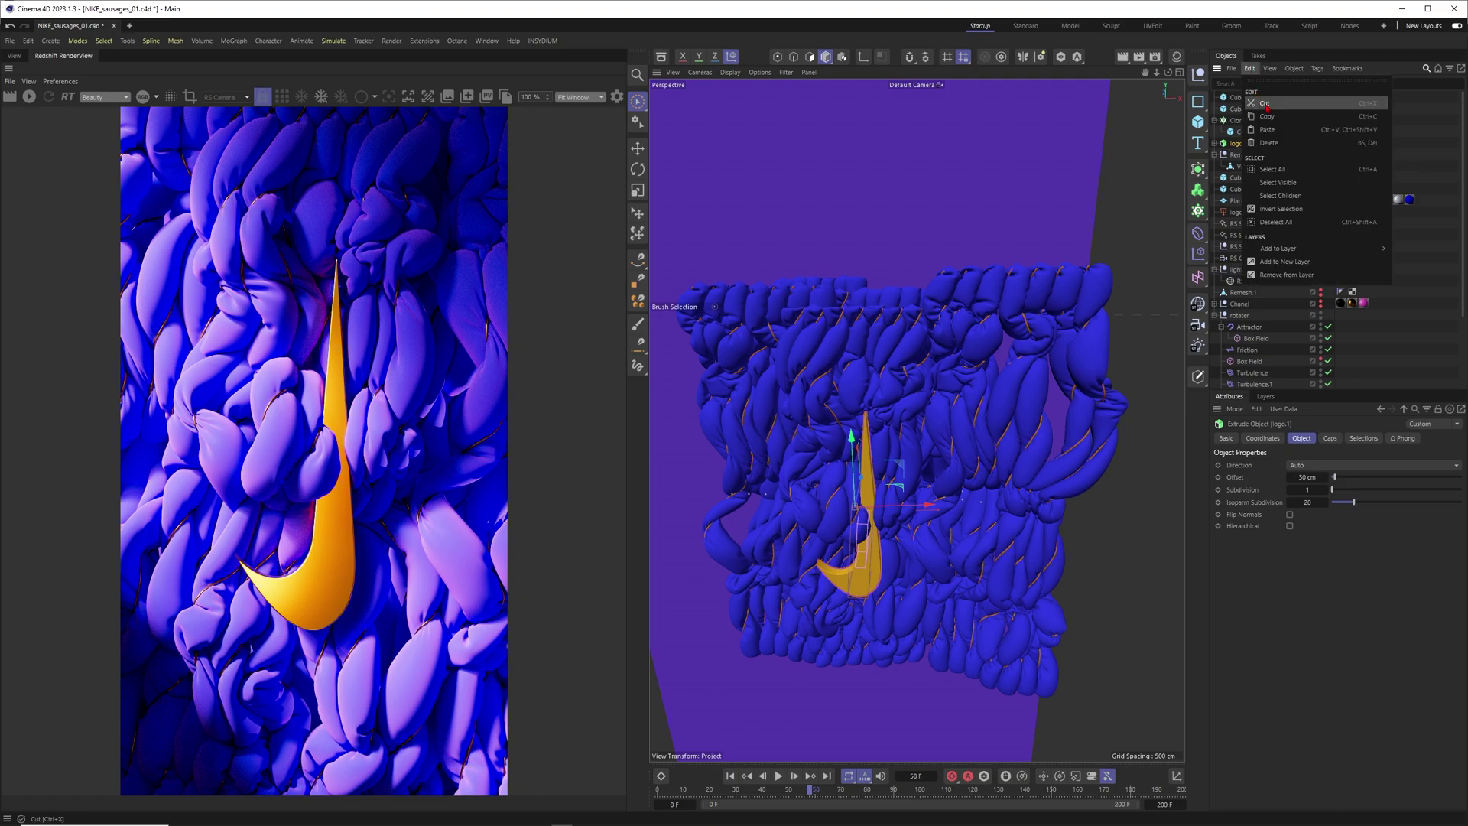
pyautogui.click(1269, 115)
pyautogui.click(129, 26)
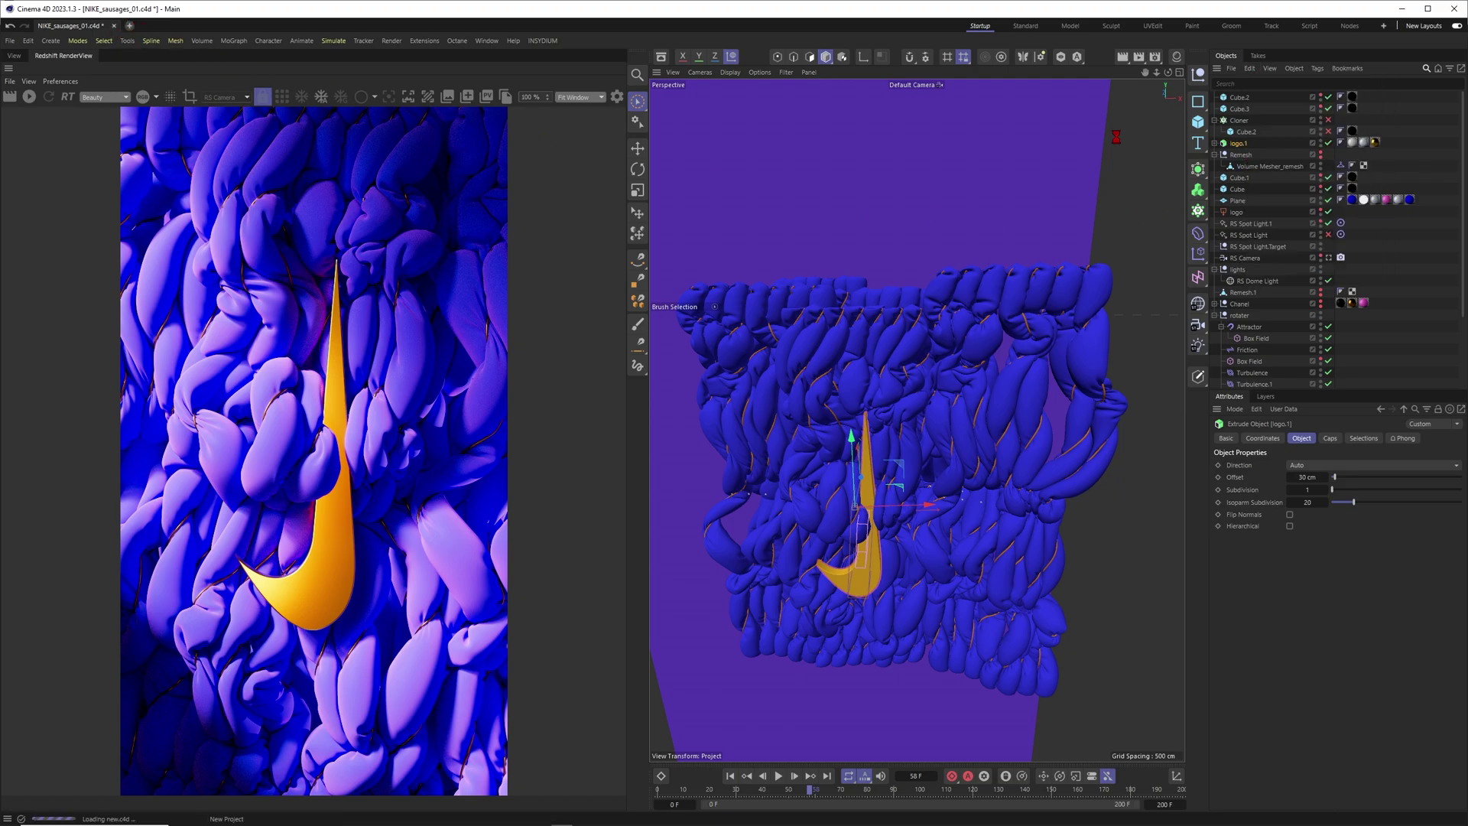
pyautogui.hotkey('ctrl', 'v')
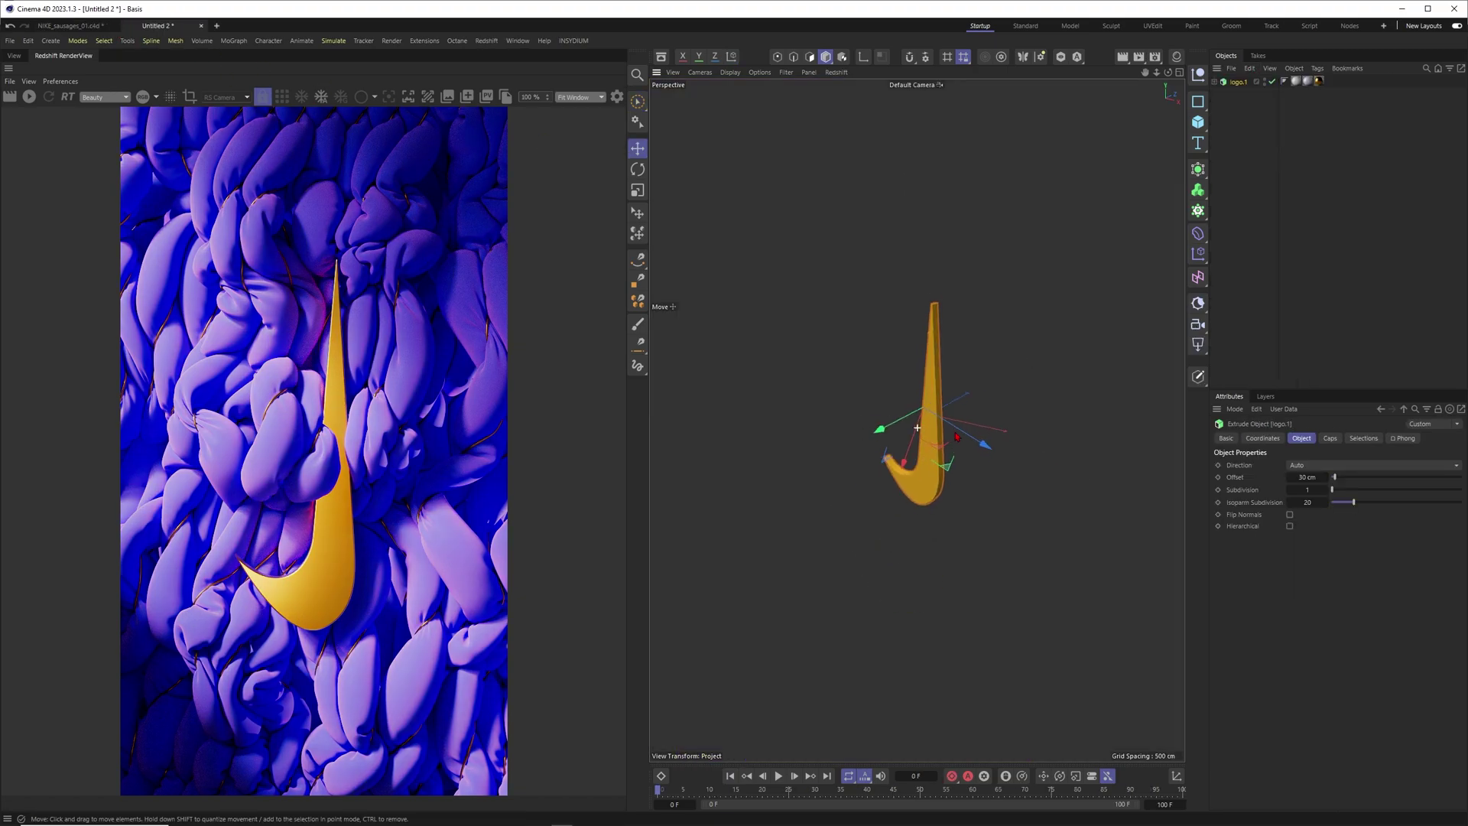
pyautogui.keyDown('alt'); pyautogui.moveTo(957, 438); pyautogui.dragTo(978, 422); pyautogui.keyUp('alt')
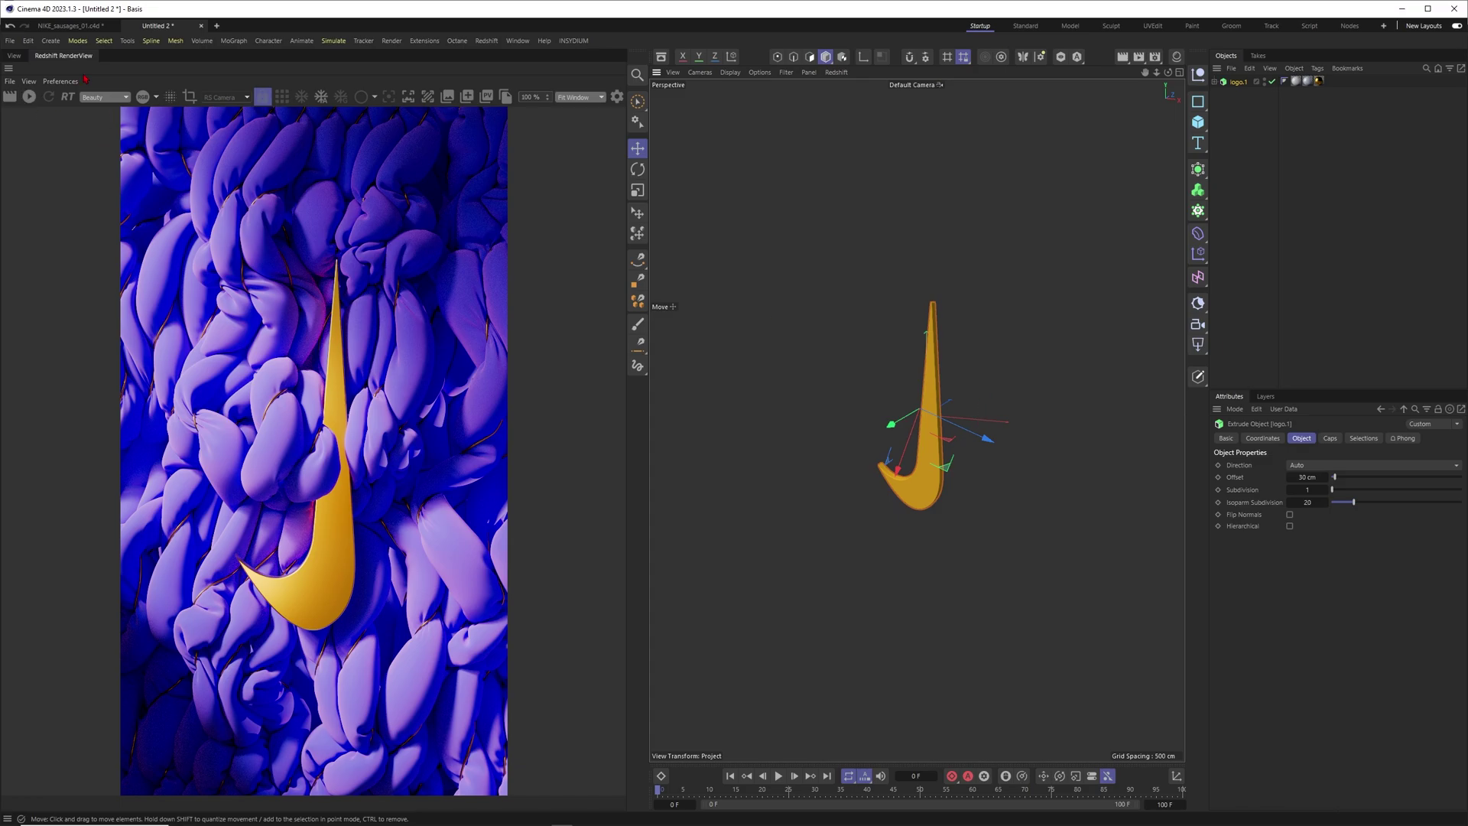
# Stop the Redshift render, then undock and close the second viewport and the RenderView to leave a single viewport
pyautogui.click(29, 96)
pyautogui.click(14, 55)
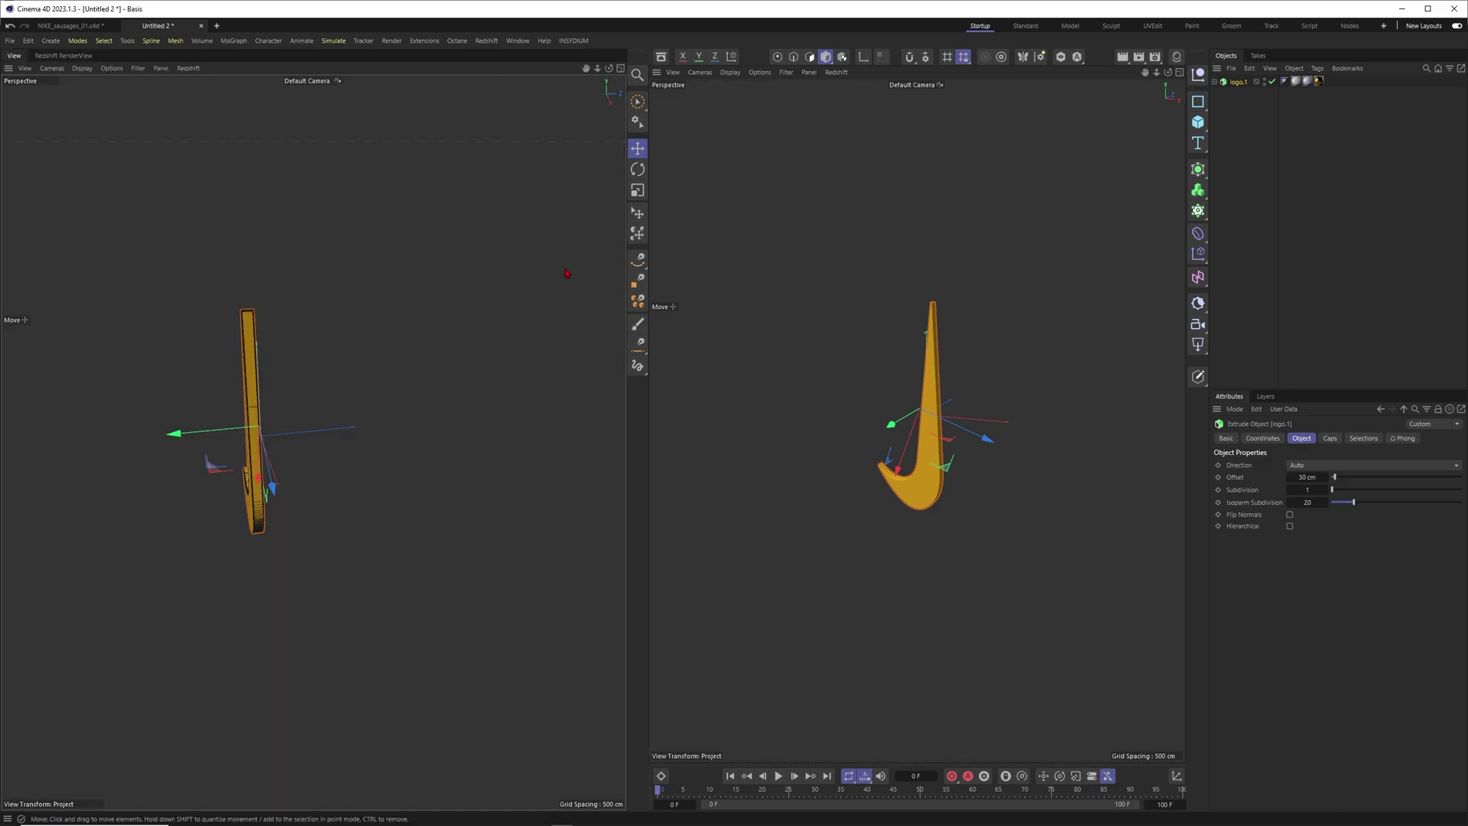
pyautogui.click(9, 69)
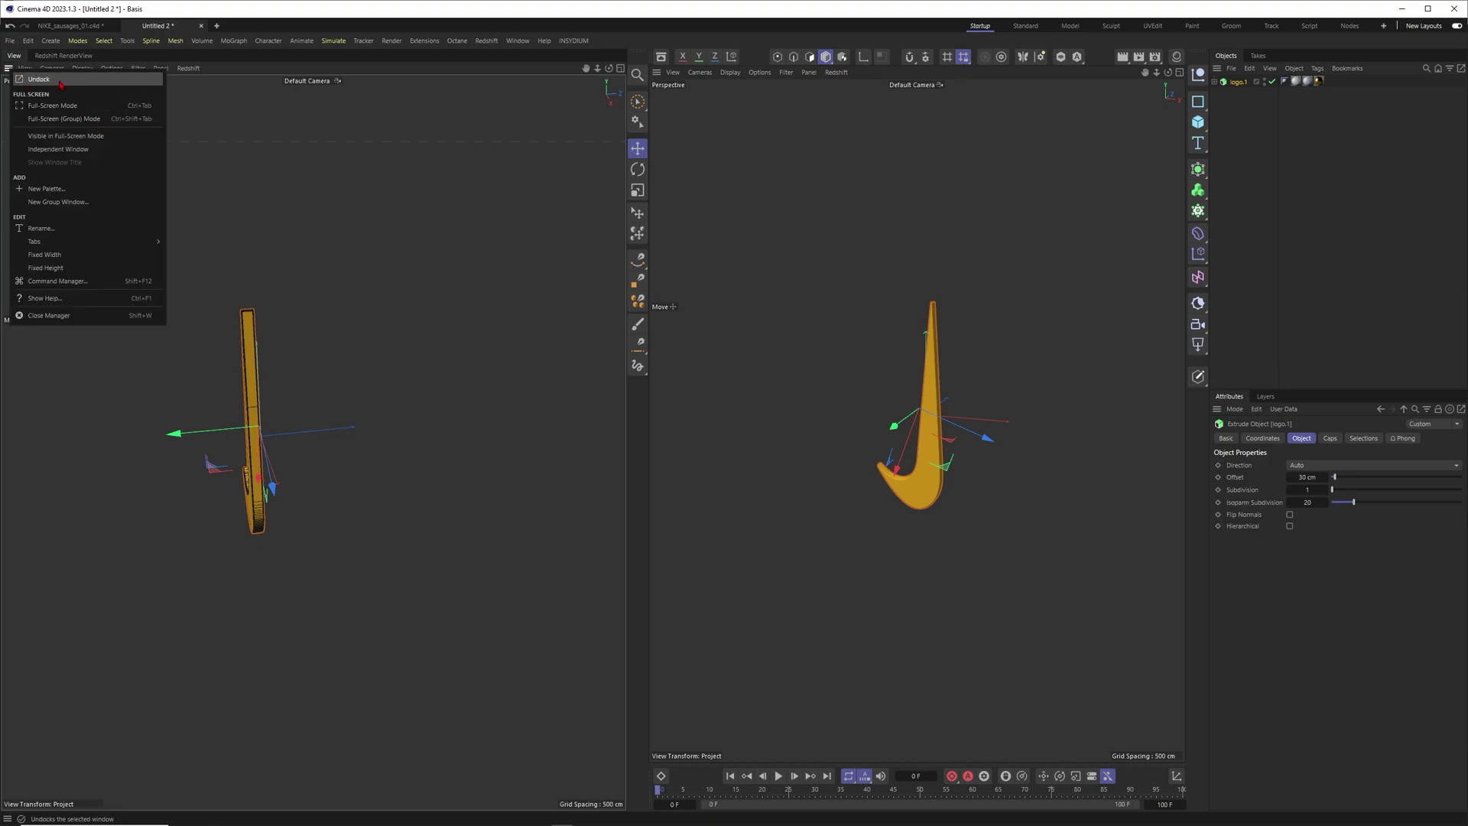
pyautogui.click(34, 80)
pyautogui.click(617, 60)
pyautogui.click(9, 68)
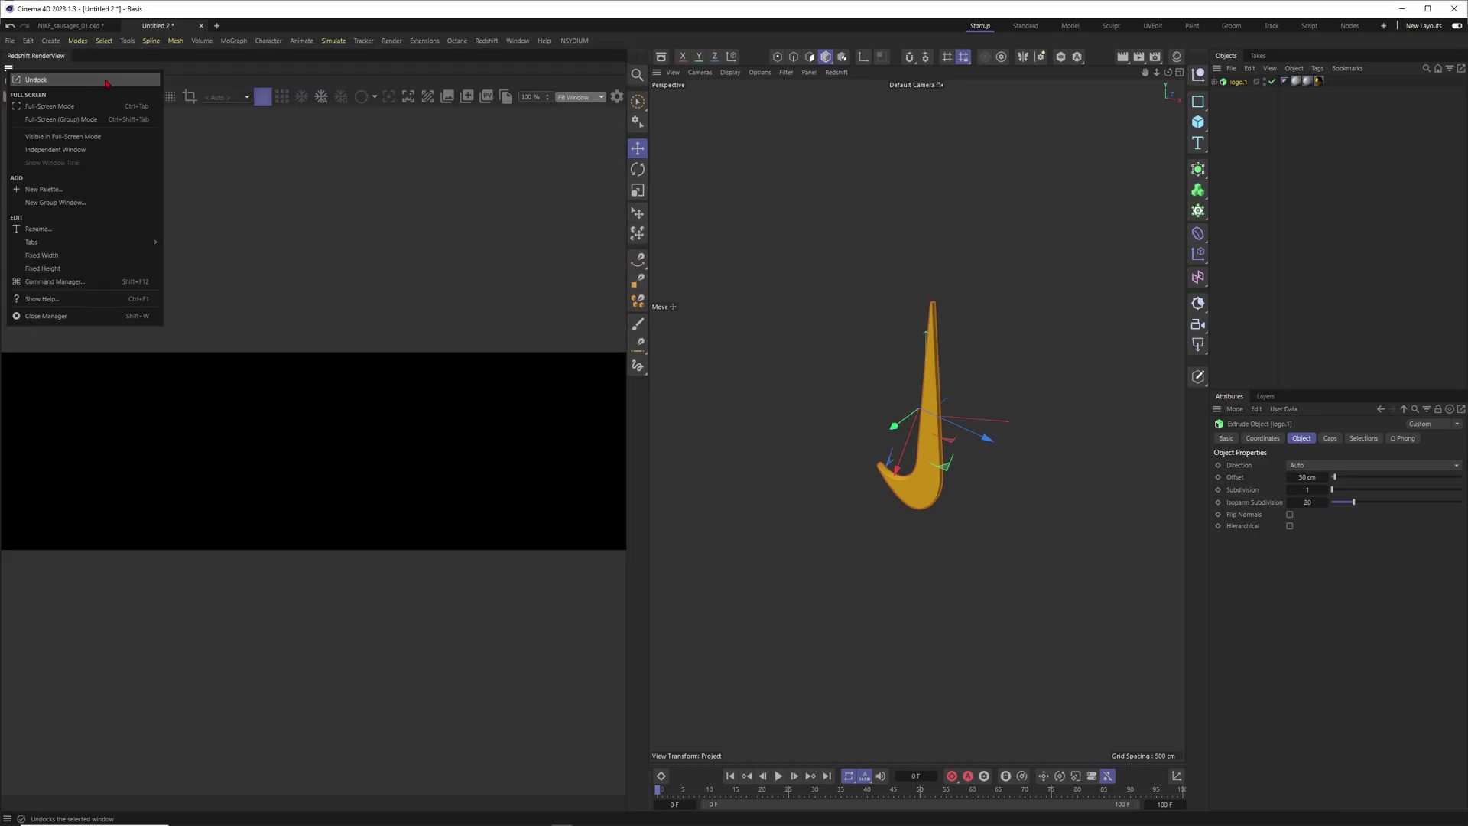
pyautogui.click(108, 80)
pyautogui.click(614, 55)
pyautogui.click(514, 403)
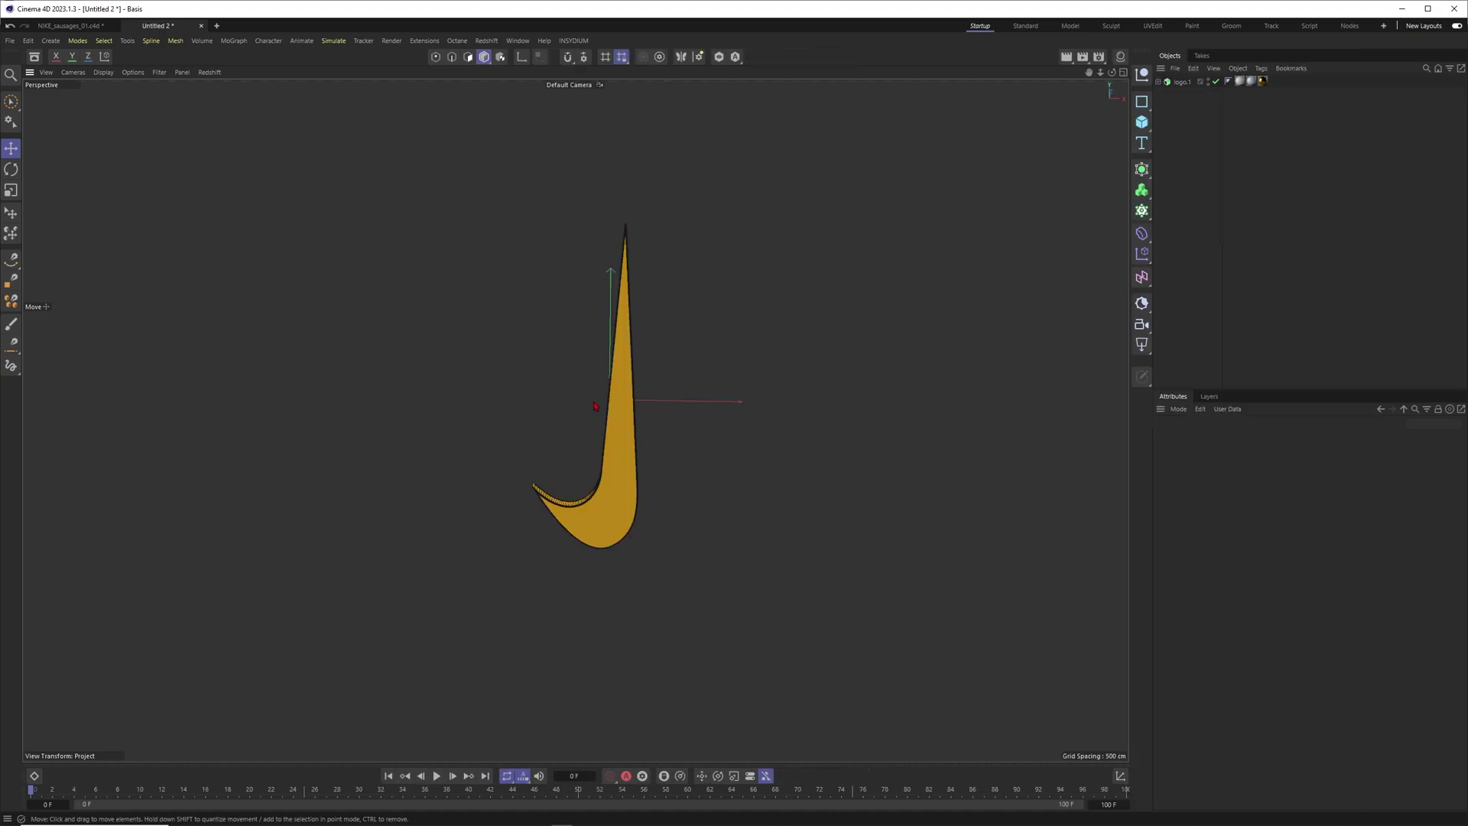
# Add a vertical cylinder behind the logo and stretch its height to about 2226 cm
pyautogui.moveTo(615, 418)
pyautogui.keyDown('alt'); pyautogui.mouseDown()
pyautogui.moveTo(502, 439)
pyautogui.moveTo(593, 418)
pyautogui.mouseUp(); pyautogui.keyUp('alt')
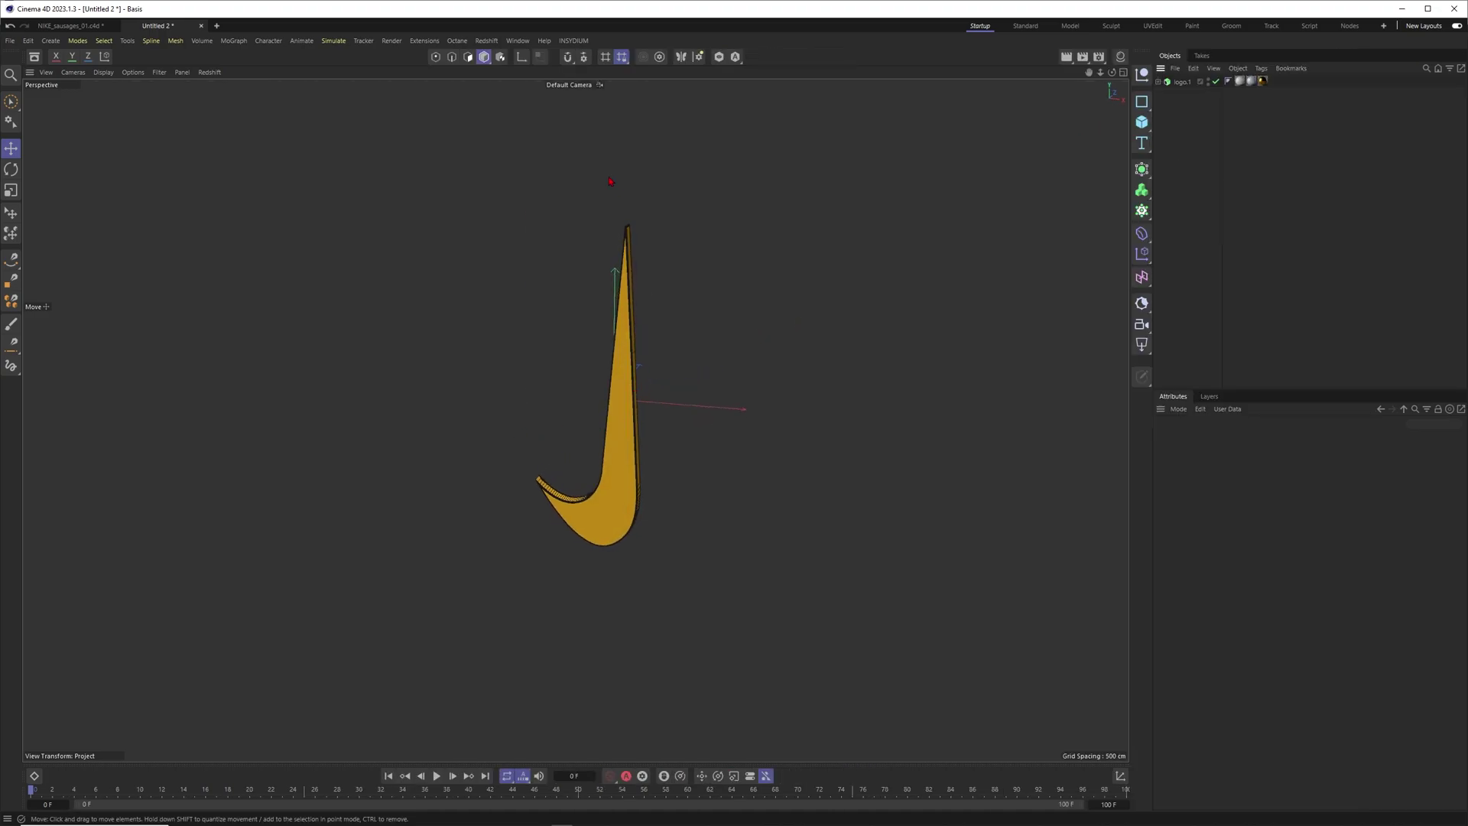
pyautogui.scroll(-1, 639, 351)
pyautogui.click(1141, 122)
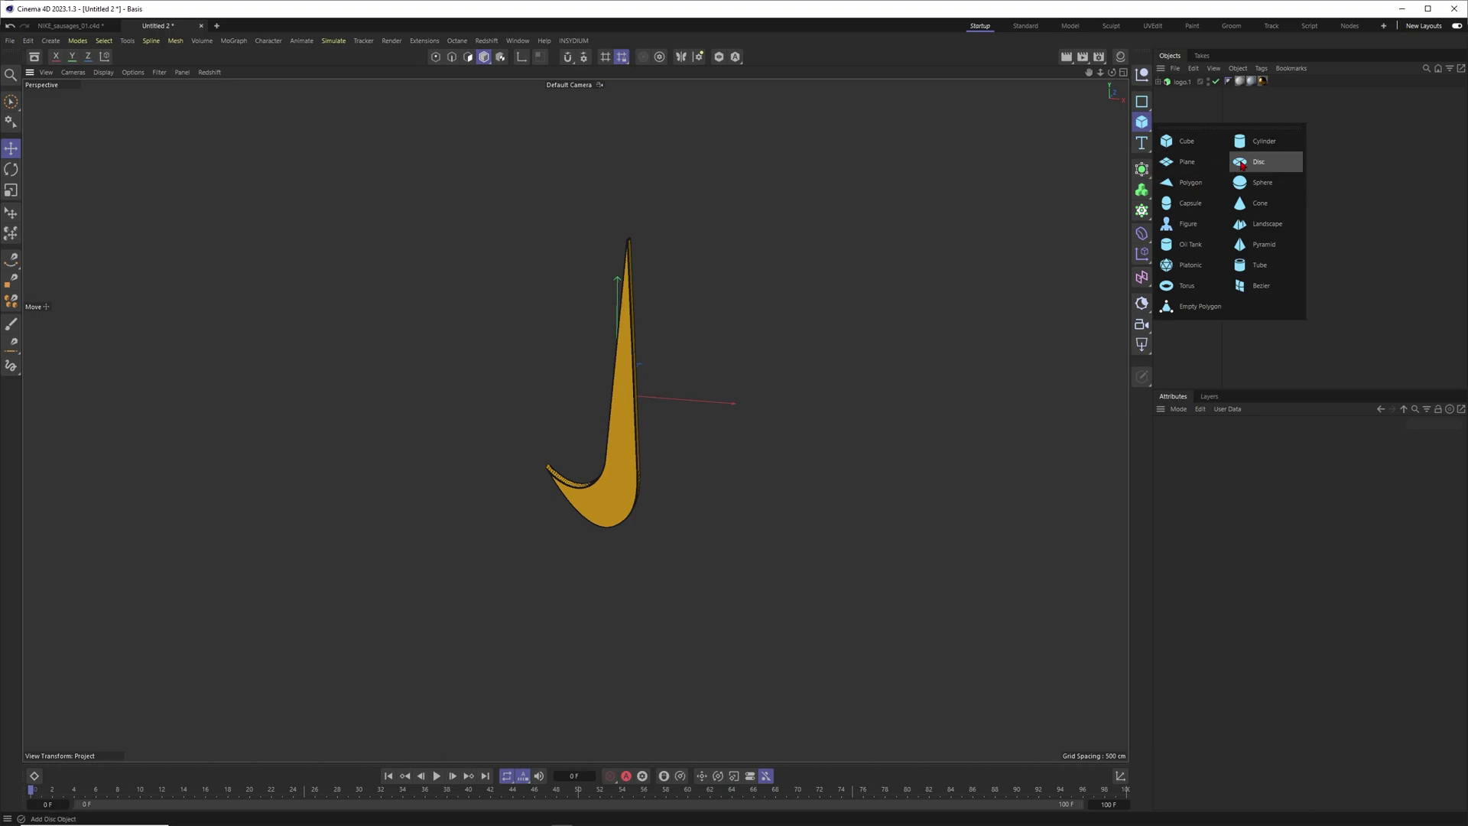
pyautogui.click(1262, 140)
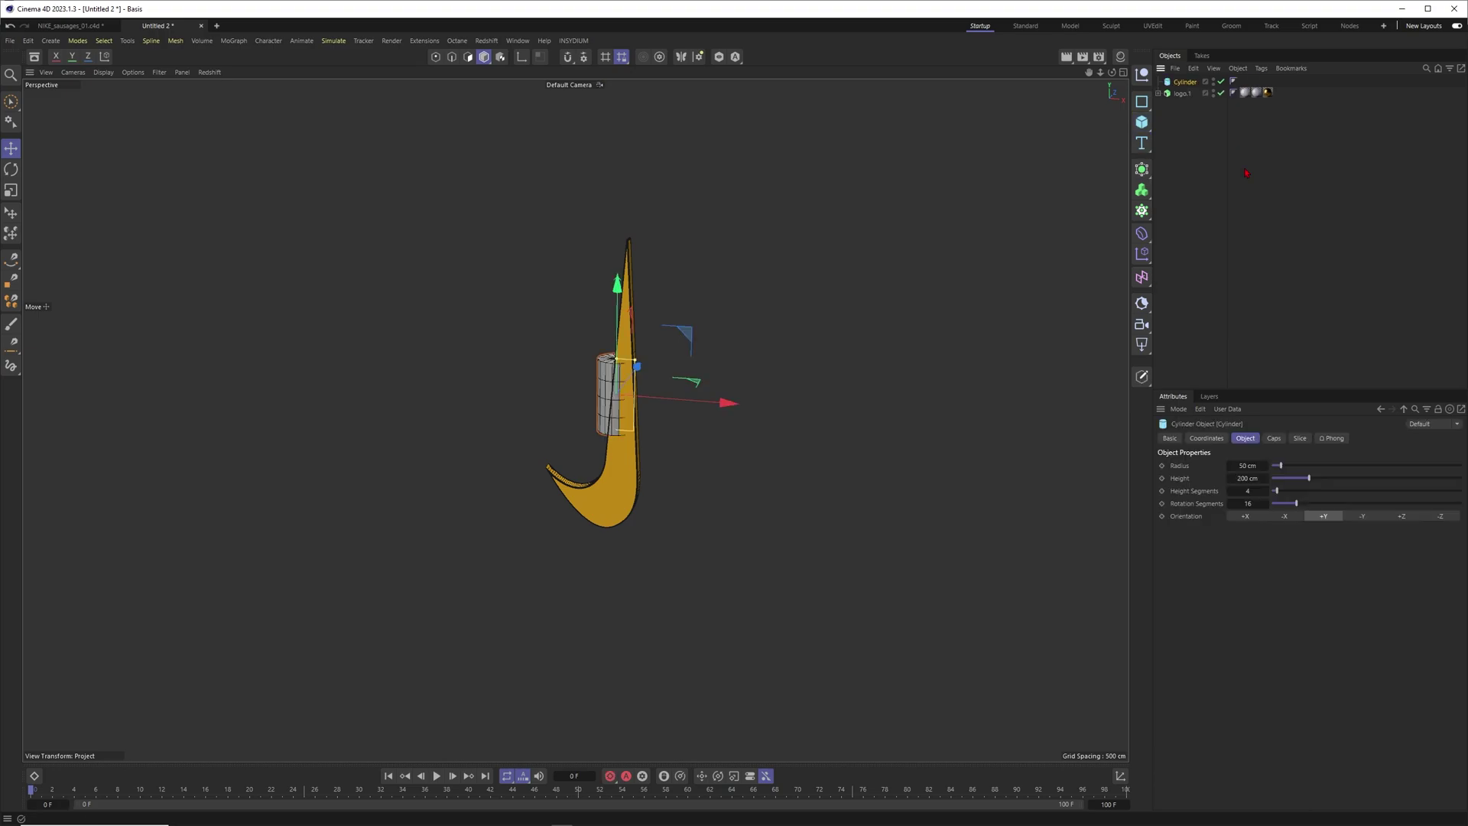
pyautogui.keyDown('alt'); pyautogui.moveTo(604, 375); pyautogui.dragTo(623, 150); pyautogui.keyUp('alt')
pyautogui.moveTo(622, 340)
pyautogui.keyDown('alt'); pyautogui.mouseDown()
pyautogui.moveTo(600, 408)
pyautogui.moveTo(757, 339)
pyautogui.moveTo(634, 348)
pyautogui.mouseUp(); pyautogui.keyUp('alt')
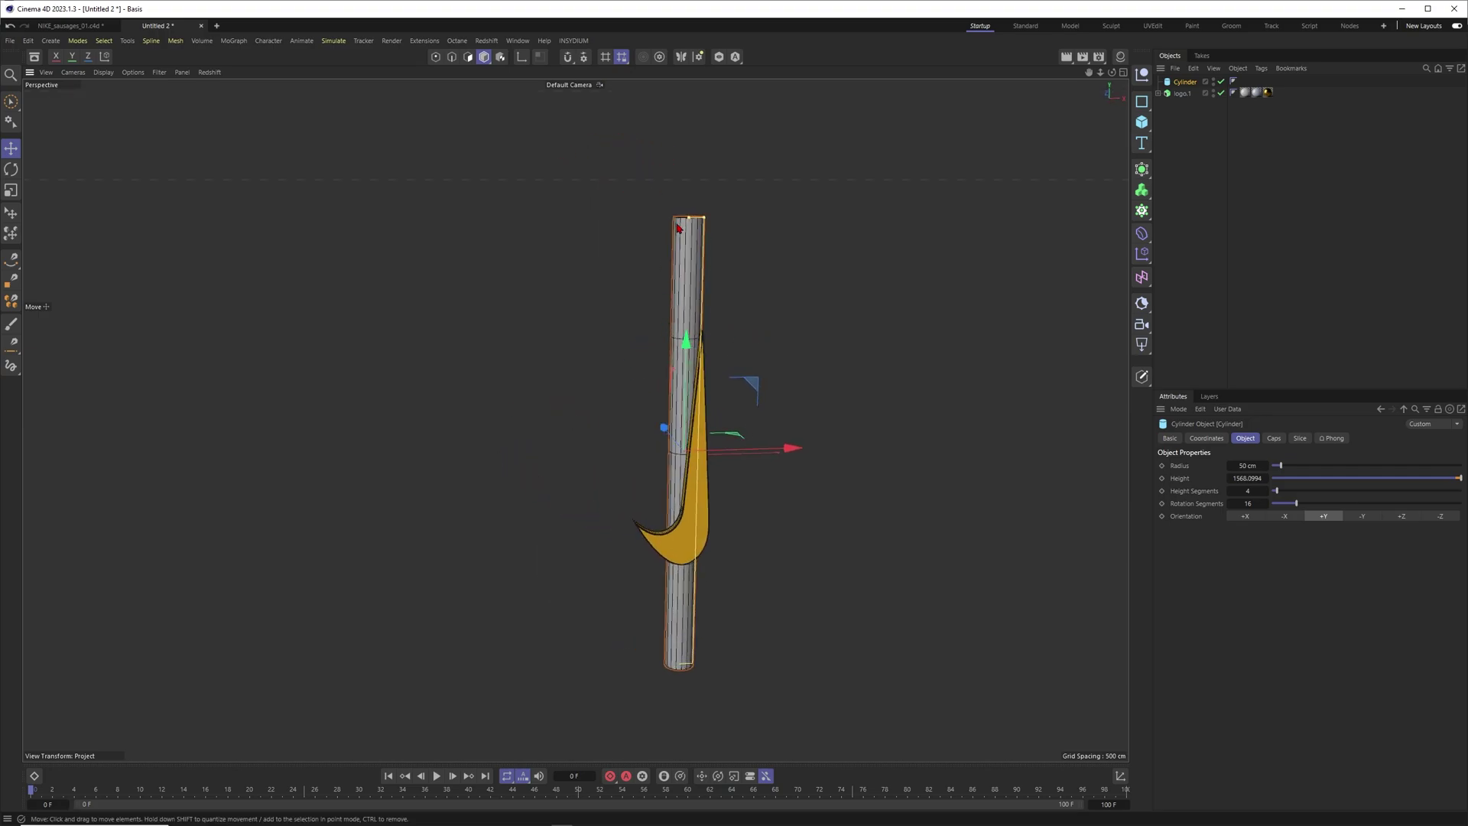
pyautogui.moveTo(688, 218); pyautogui.dragTo(688, 130)
pyautogui.scroll(-3, 682, 413)
pyautogui.keyDown('alt'); pyautogui.moveTo(681, 423); pyautogui.dragTo(735, 390); pyautogui.keyUp('alt')
pyautogui.keyDown('alt'); pyautogui.moveTo(735, 391); pyautogui.dragTo(696, 354, button='middle'); pyautogui.keyUp('alt')
pyautogui.keyDown('alt'); pyautogui.moveTo(697, 355); pyautogui.dragTo(736, 474, button='right'); pyautogui.keyUp('alt')
pyautogui.keyDown('alt'); pyautogui.moveTo(736, 474); pyautogui.dragTo(757, 451); pyautogui.keyUp('alt')
pyautogui.keyDown('alt'); pyautogui.moveTo(757, 382); pyautogui.dragTo(833, 433, button='middle'); pyautogui.keyUp('alt')
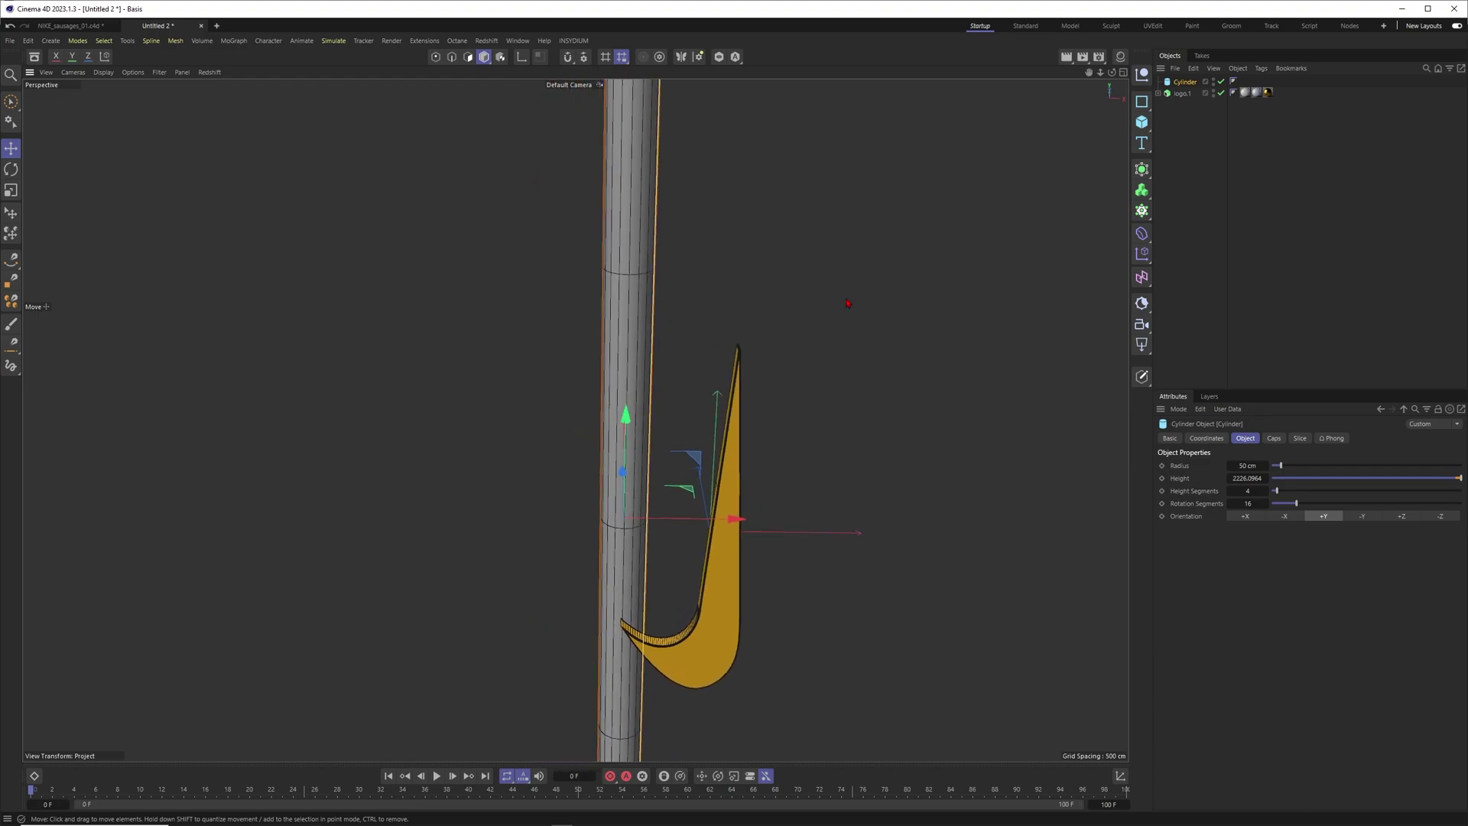
# Place the cylinder in a grid Cloner with a 3 × 1 × 1 count and an X spacing of about 120 cm
pyautogui.click(1142, 212)
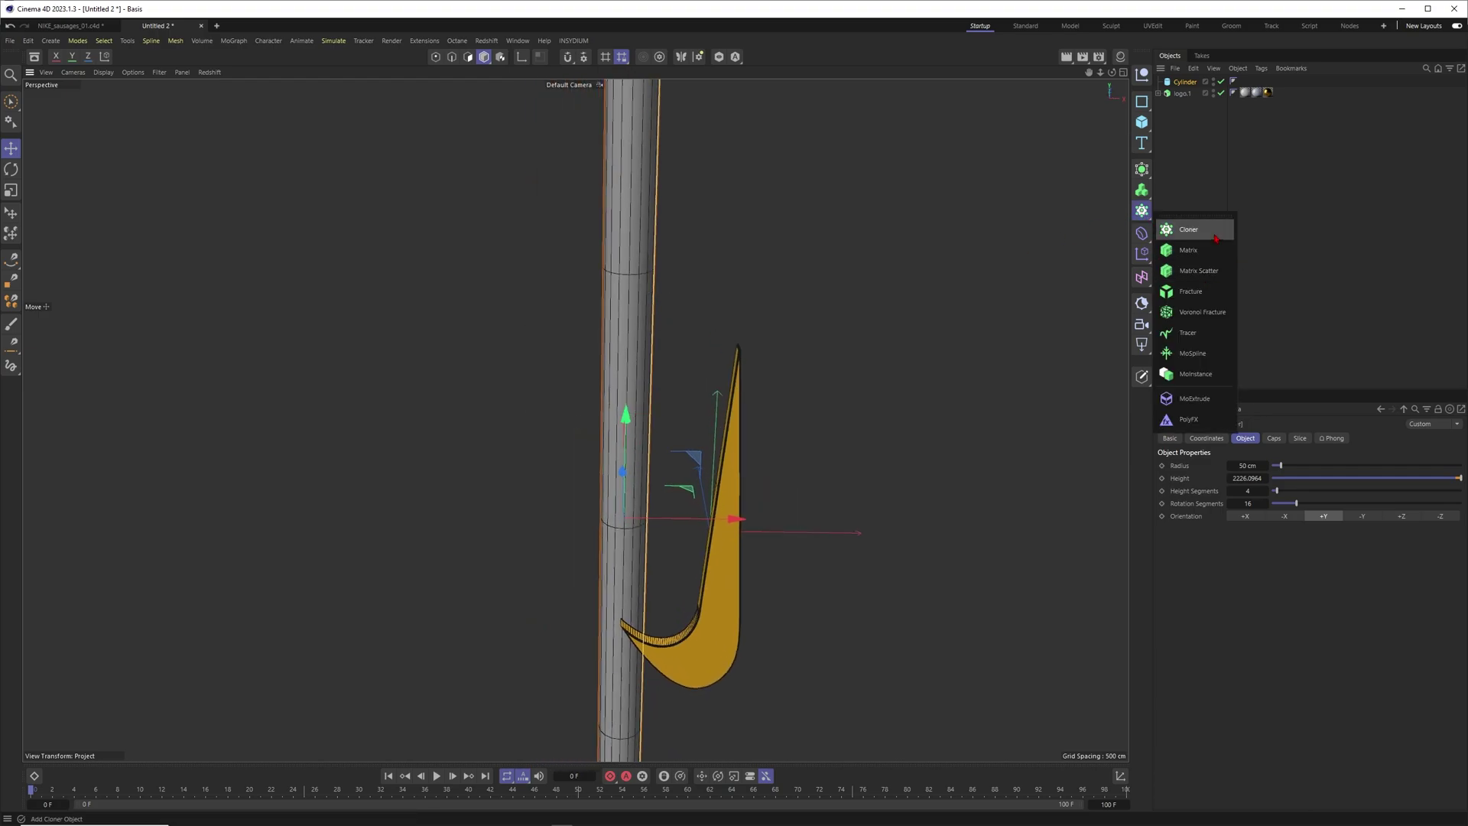
pyautogui.keyDown('alt'); pyautogui.click(1219, 240); pyautogui.keyUp('alt')
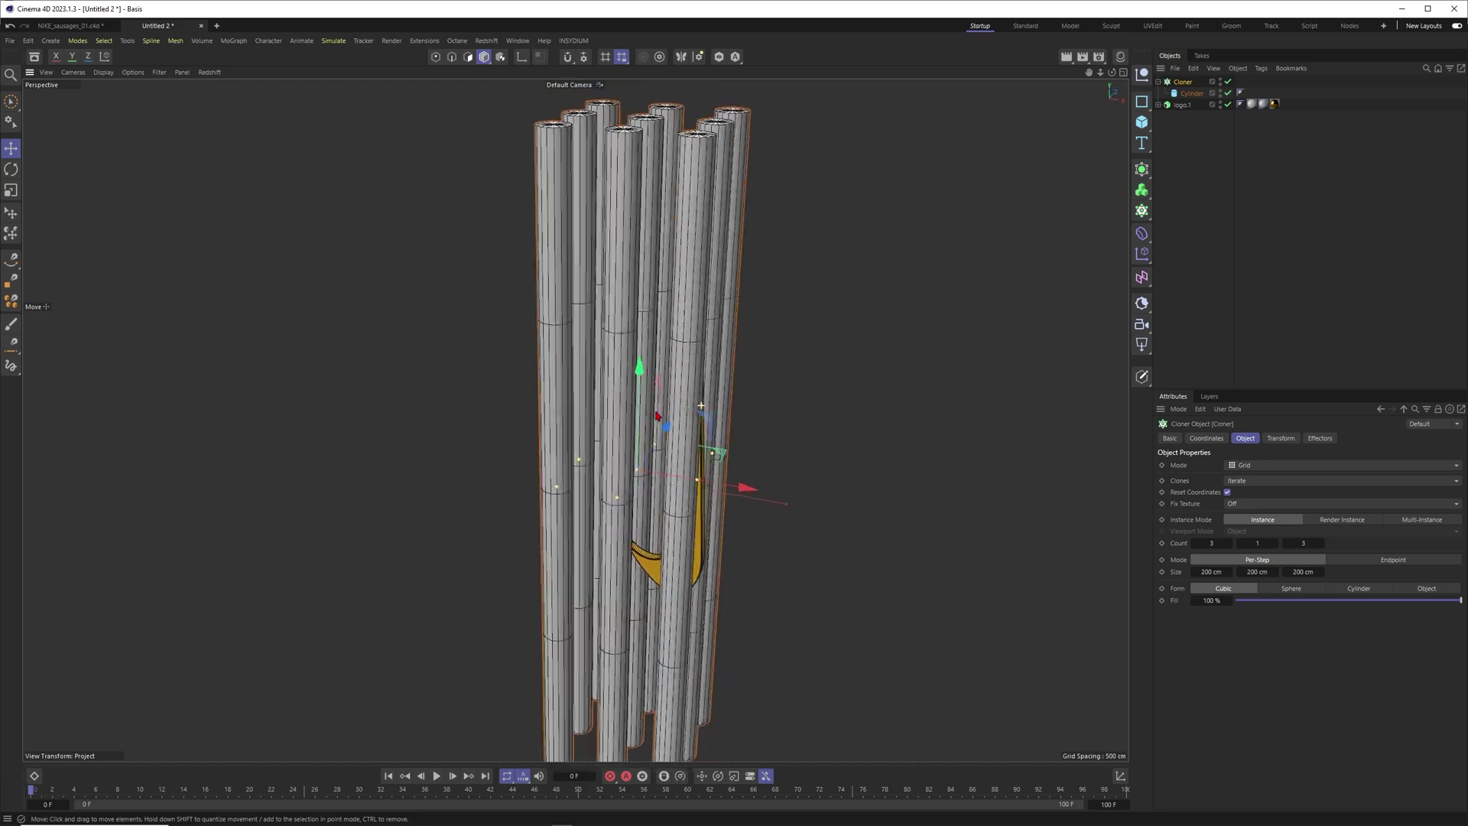
pyautogui.doubleClick(1303, 543)
pyautogui.write('1')
pyautogui.press('Return')
pyautogui.keyDown('alt'); pyautogui.moveTo(689, 467); pyautogui.dragTo(738, 488); pyautogui.keyUp('alt')
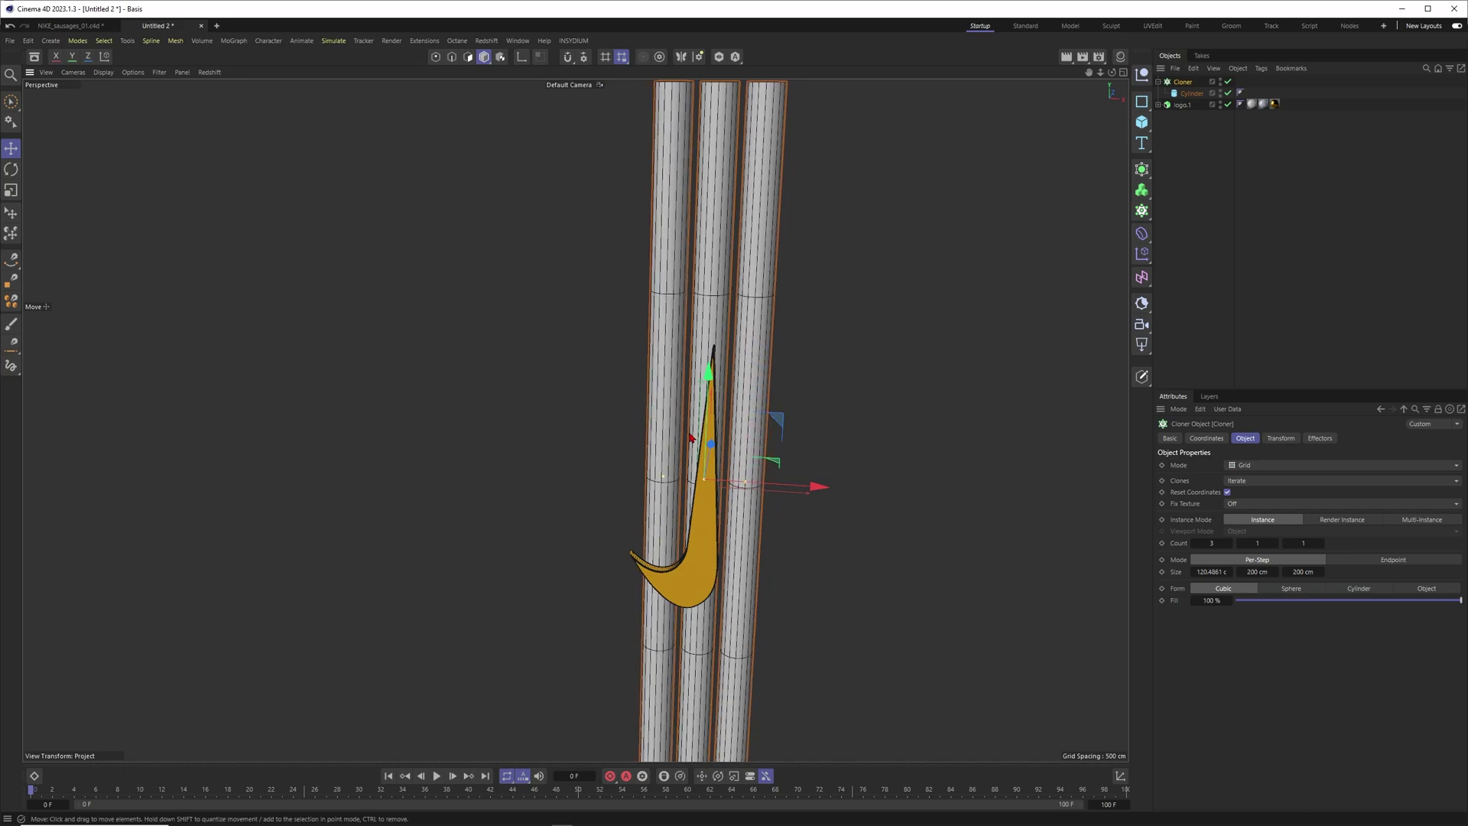
pyautogui.keyDown('alt'); pyautogui.moveTo(690, 433); pyautogui.dragTo(730, 431, button='middle'); pyautogui.keyUp('alt')
pyautogui.keyDown('alt'); pyautogui.moveTo(759, 412); pyautogui.dragTo(727, 459); pyautogui.keyUp('alt')
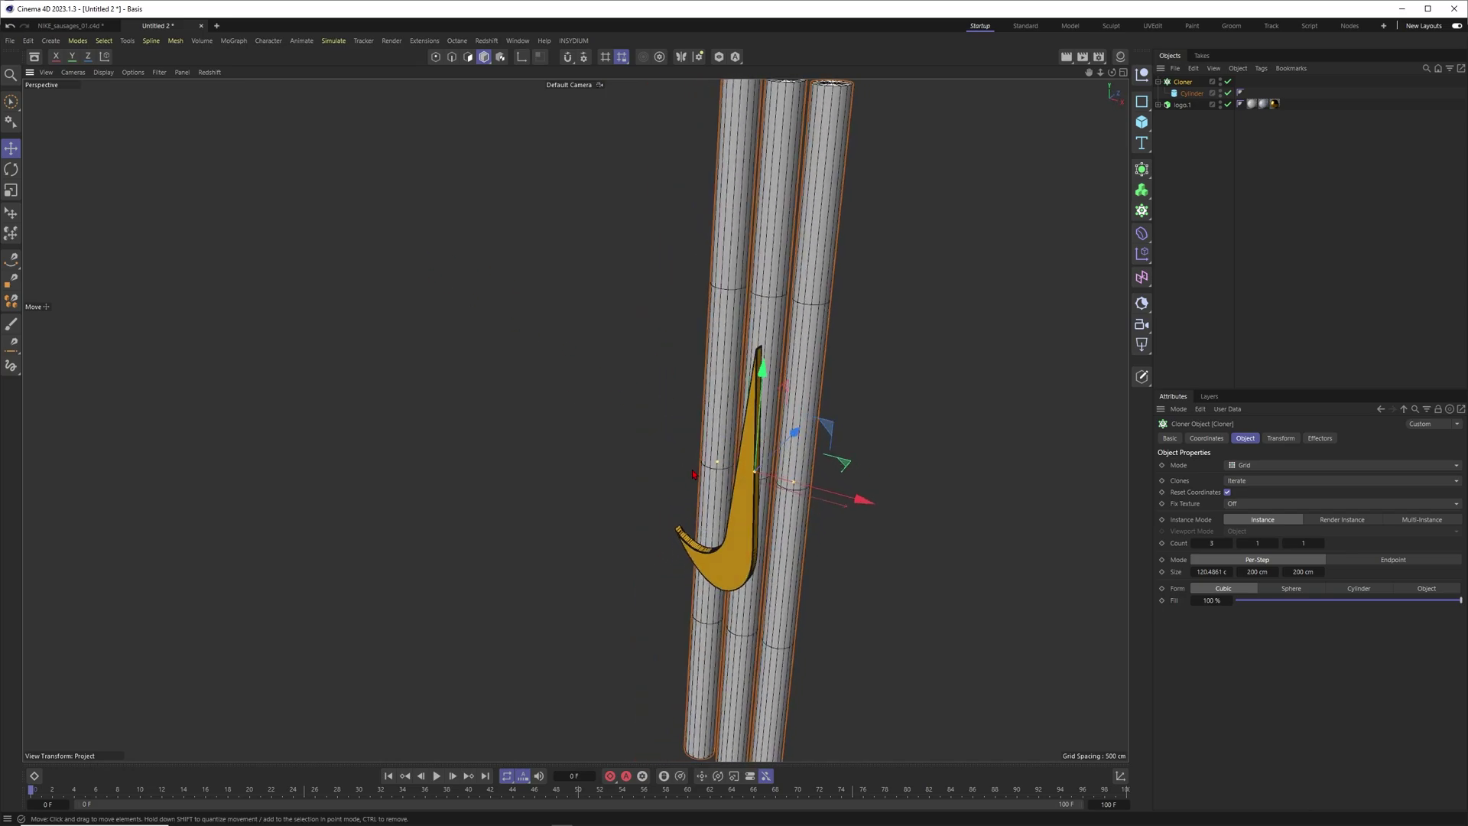
pyautogui.keyDown('alt'); pyautogui.moveTo(600, 426); pyautogui.dragTo(770, 382); pyautogui.keyUp('alt')
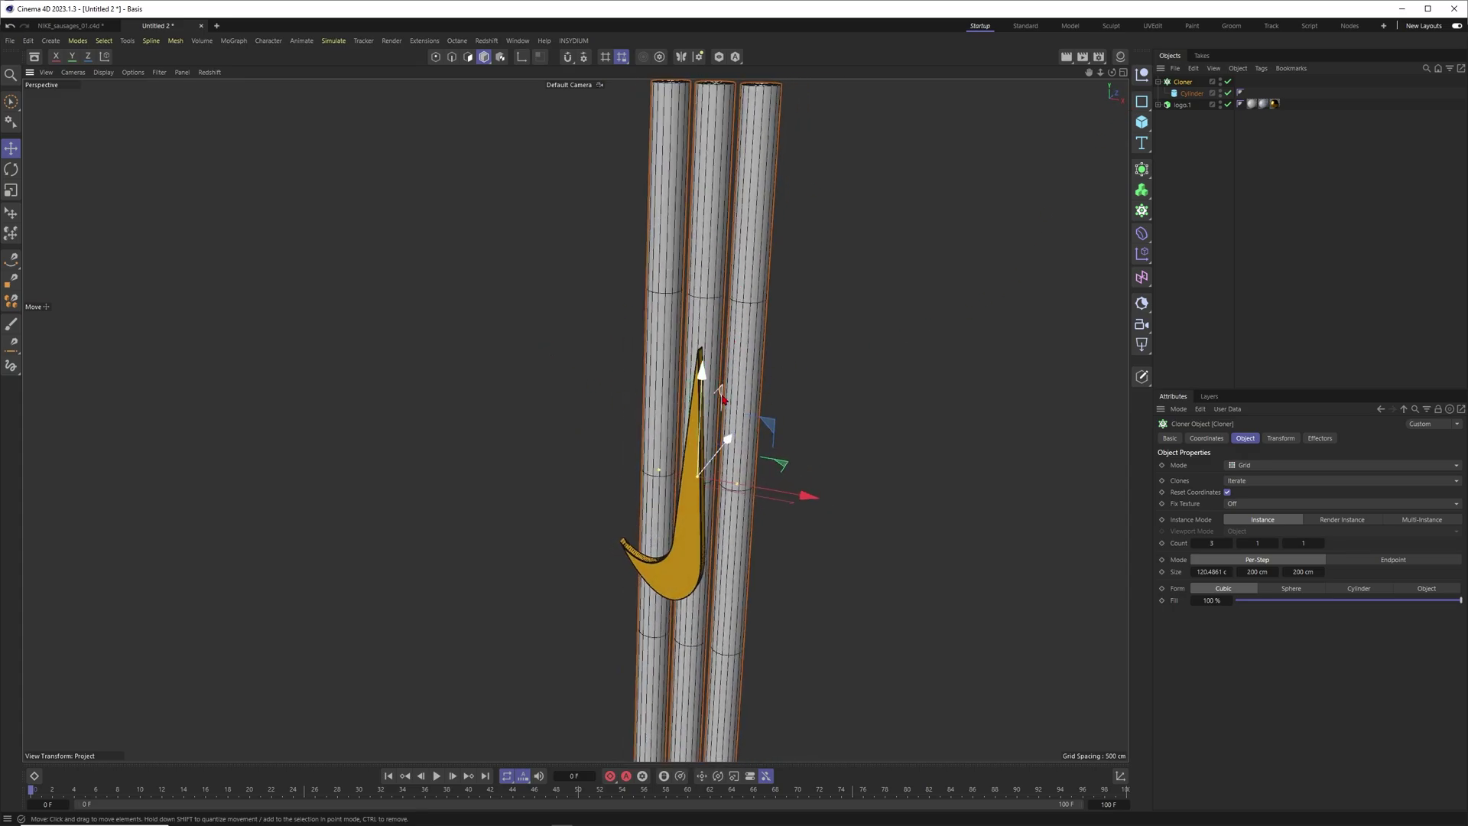
# Set the cylinder's height segments to 89 and its rotation segments to 18, and clear the selection
pyautogui.click(1192, 94)
pyautogui.keyDown('alt'); pyautogui.moveTo(719, 423); pyautogui.dragTo(760, 419, button='right'); pyautogui.keyUp('alt')
pyautogui.keyDown('alt'); pyautogui.moveTo(761, 420); pyautogui.dragTo(733, 420); pyautogui.keyUp('alt')
pyautogui.moveTo(1296, 503); pyautogui.dragTo(1392, 490)
pyautogui.scroll(-2, 689, 327)
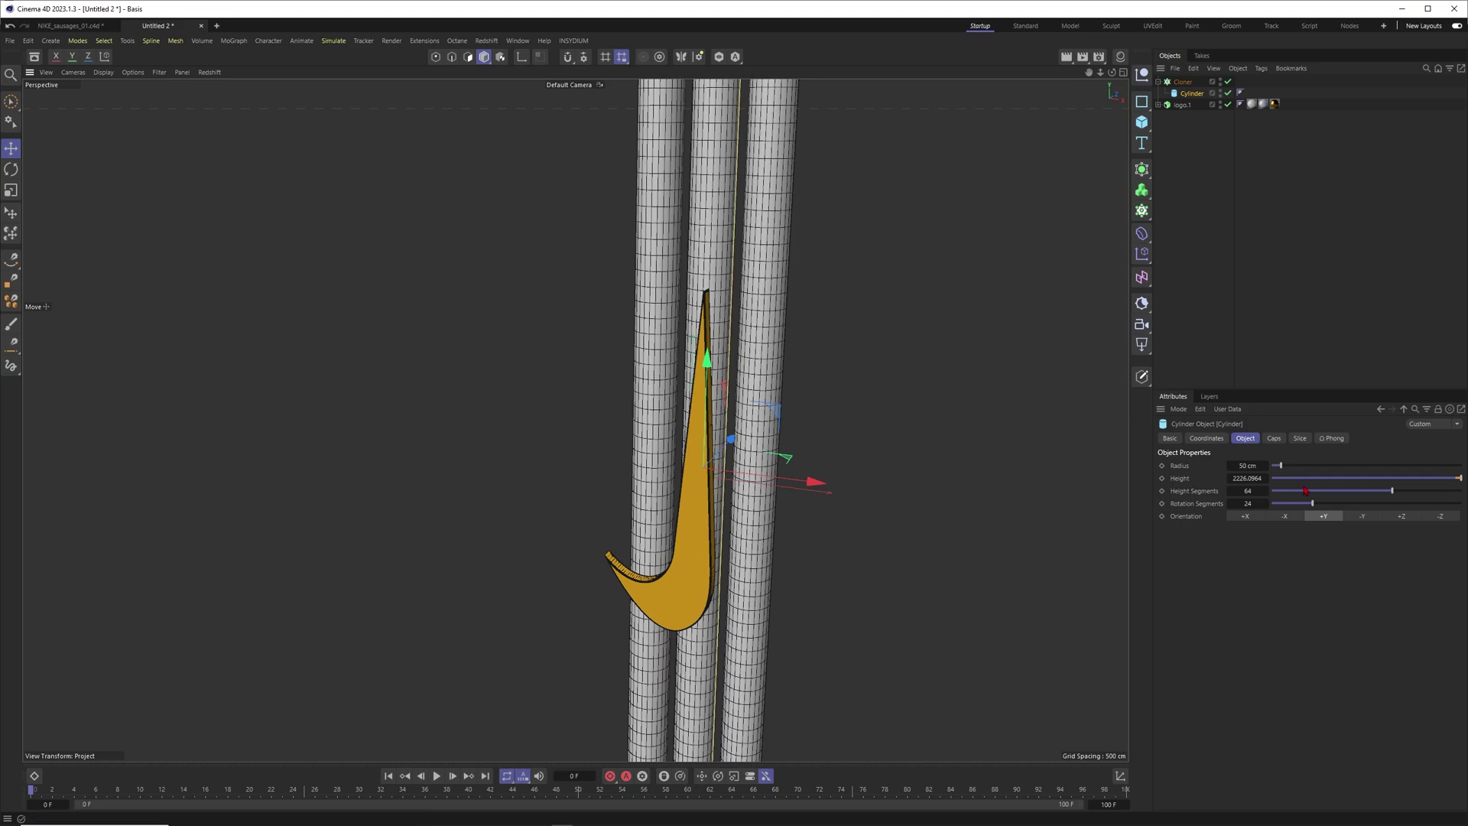
pyautogui.moveTo(1265, 490); pyautogui.dragTo(1304, 510)
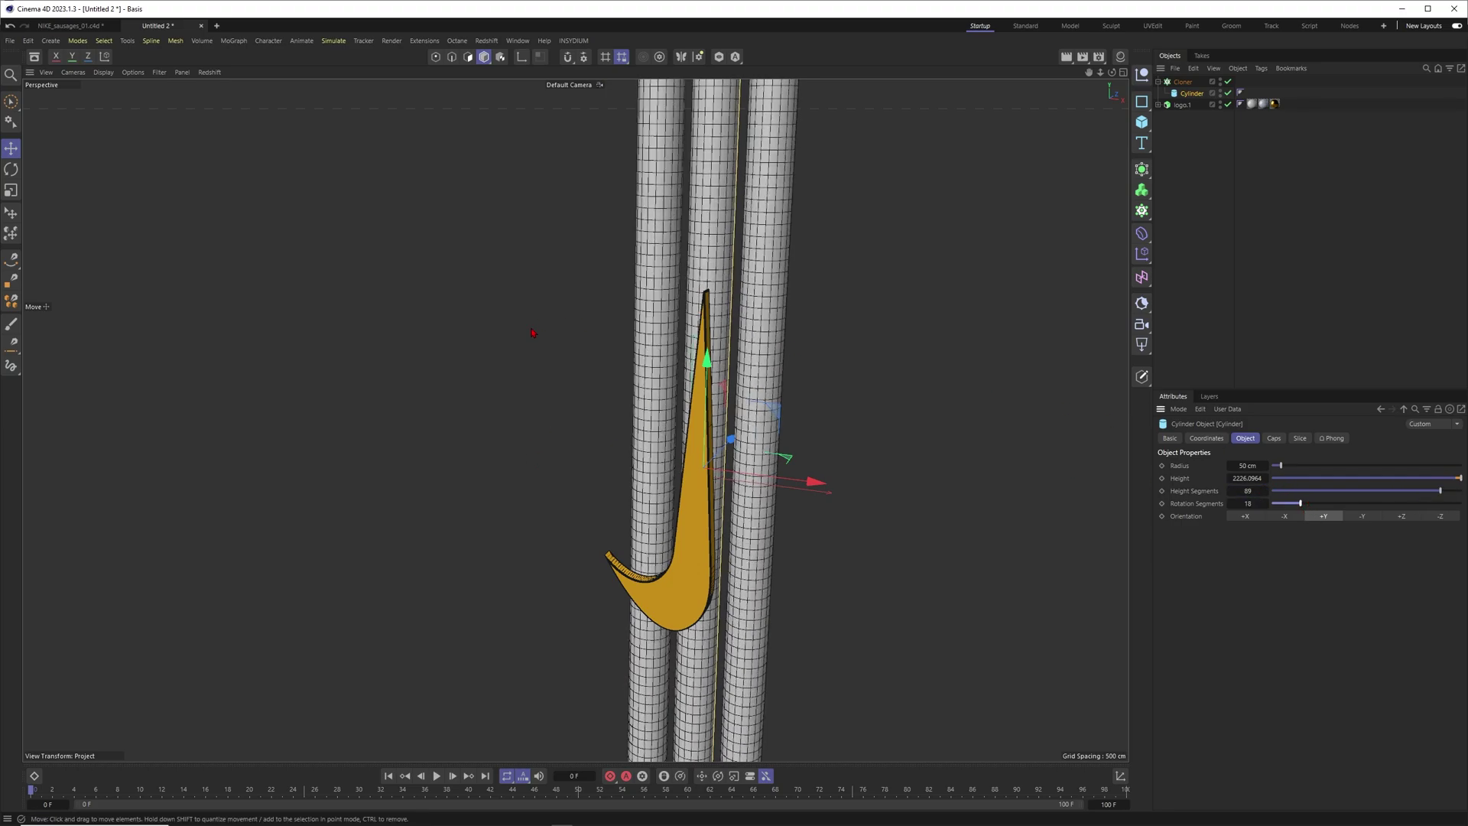
pyautogui.scroll(-1, 712, 372)
pyautogui.keyDown('alt'); pyautogui.moveTo(712, 372); pyautogui.dragTo(588, 343); pyautogui.keyUp('alt')
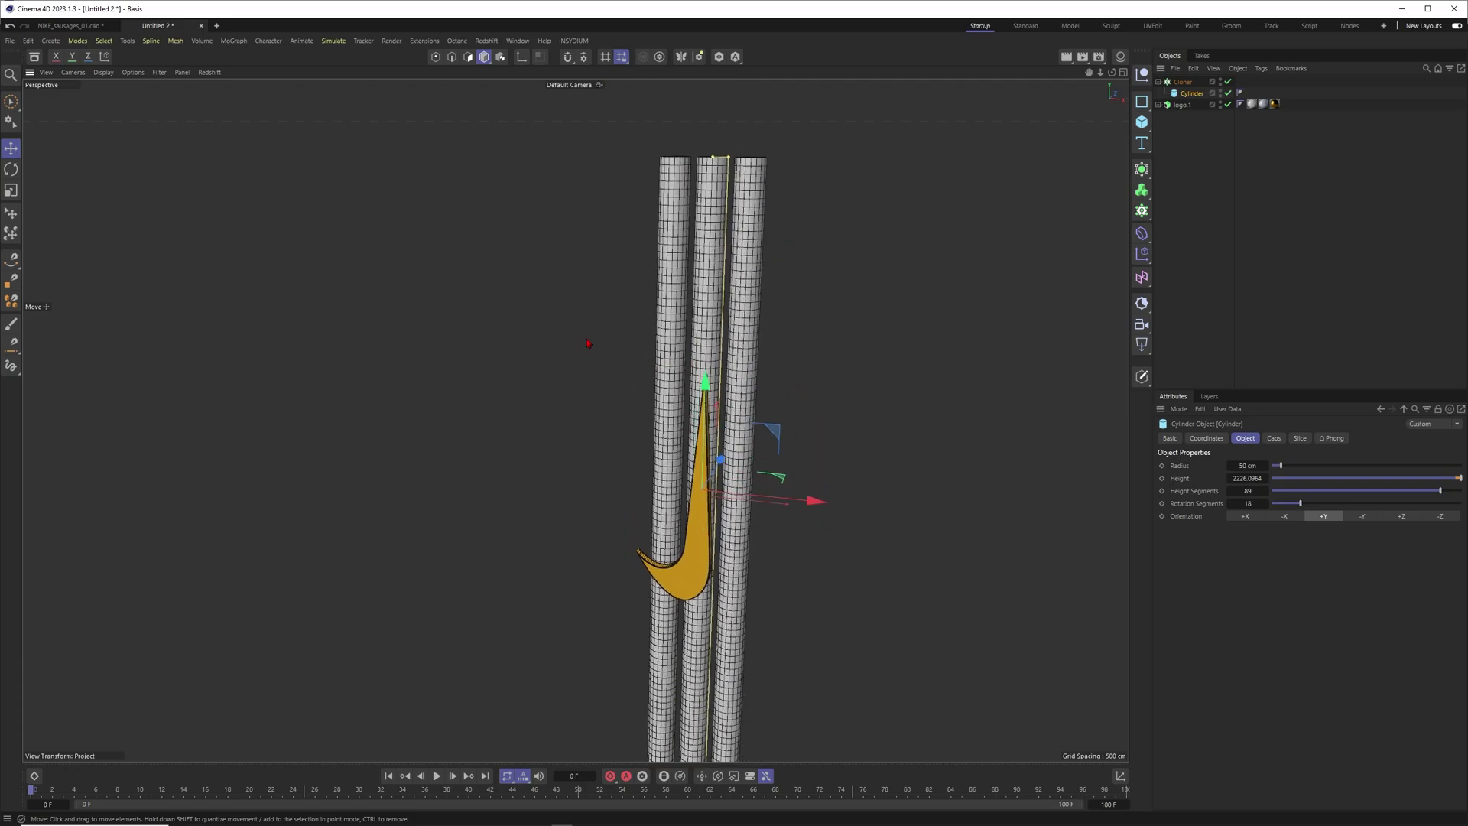
pyautogui.click(1232, 229)
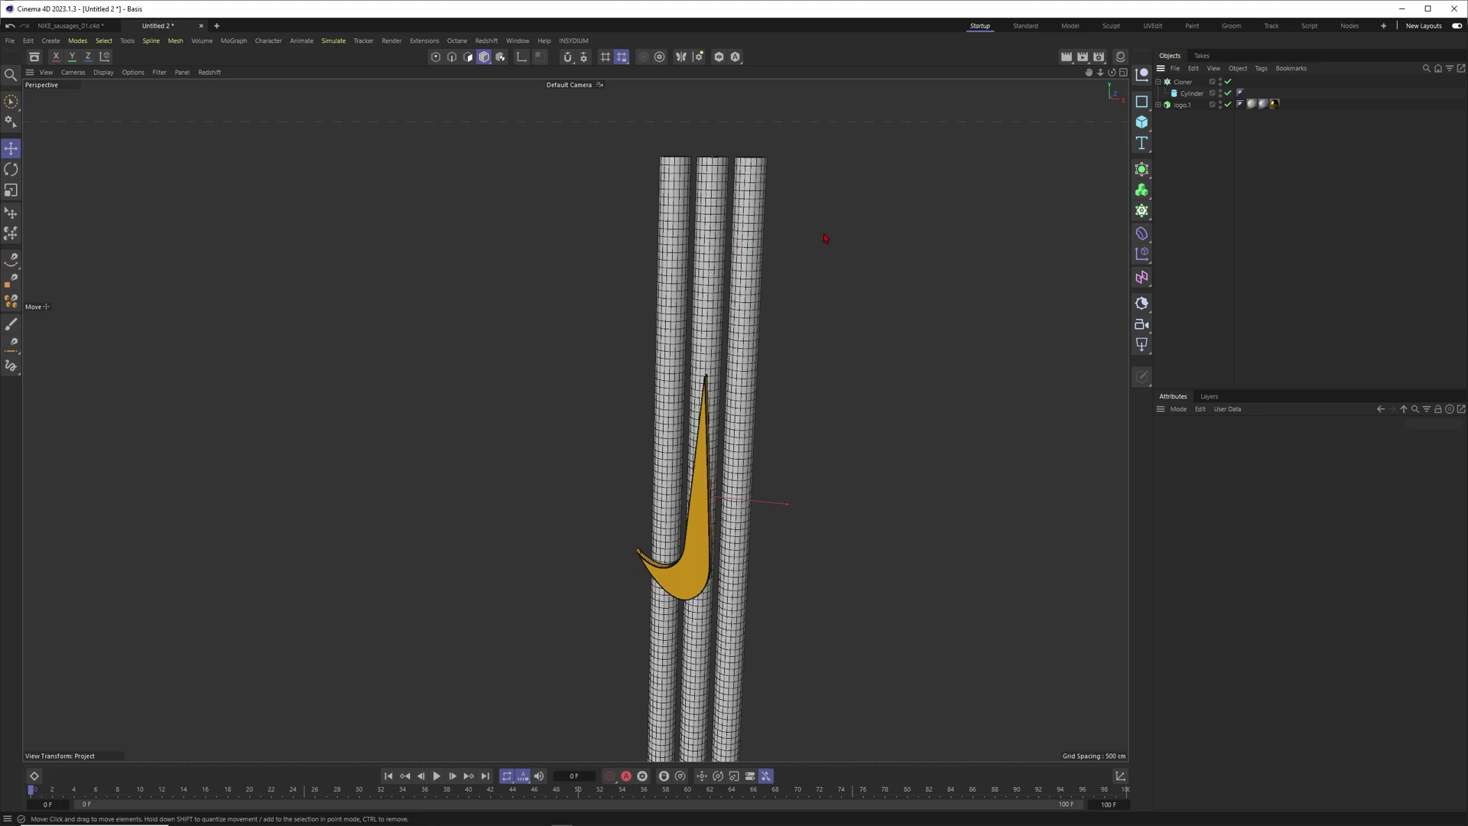
# Wrap the Cloner in a Subdivision Surface and turn the subdivision off
pyautogui.scroll(3, 736, 229)
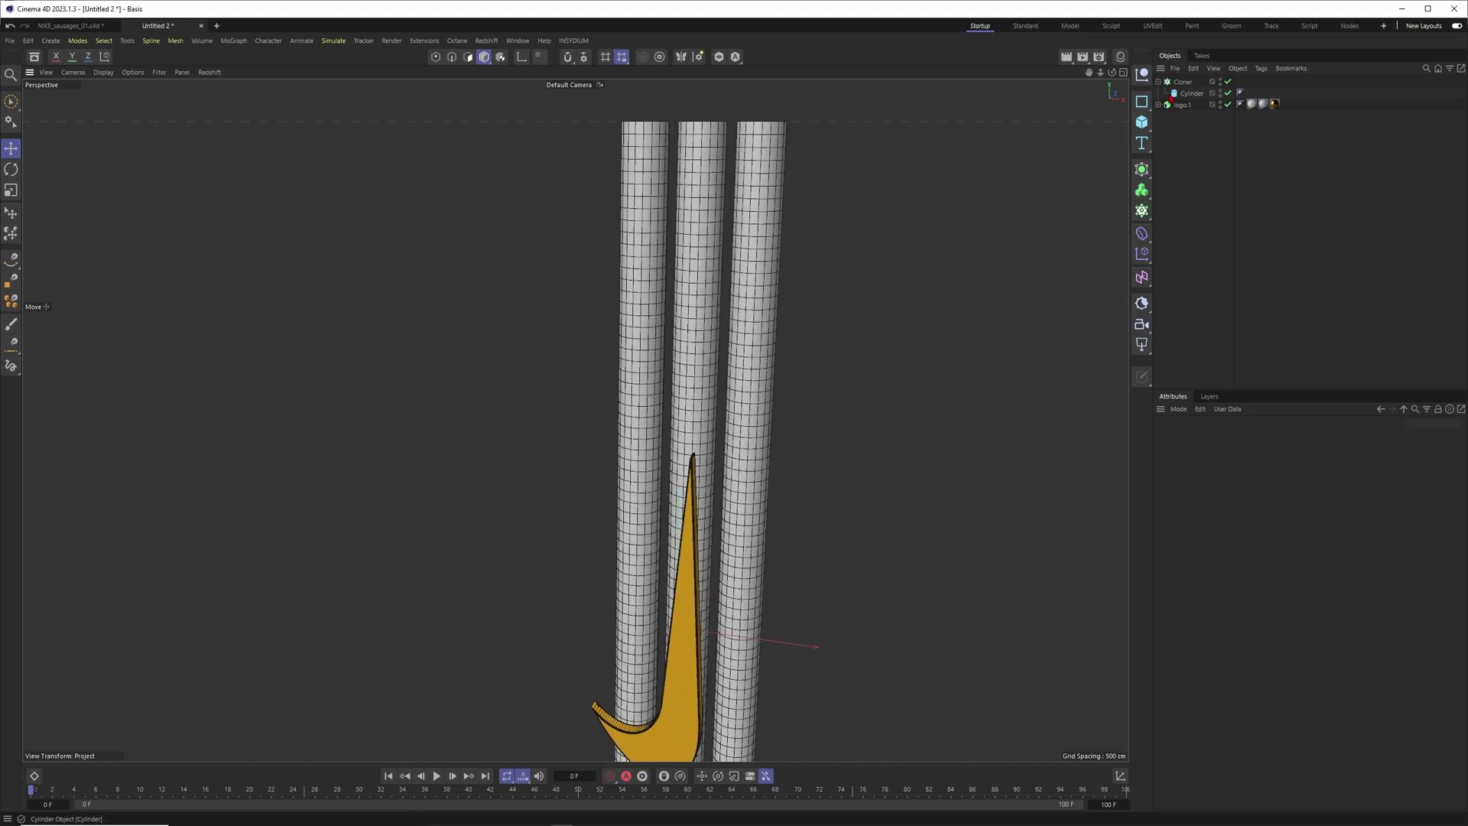
pyautogui.click(1183, 82)
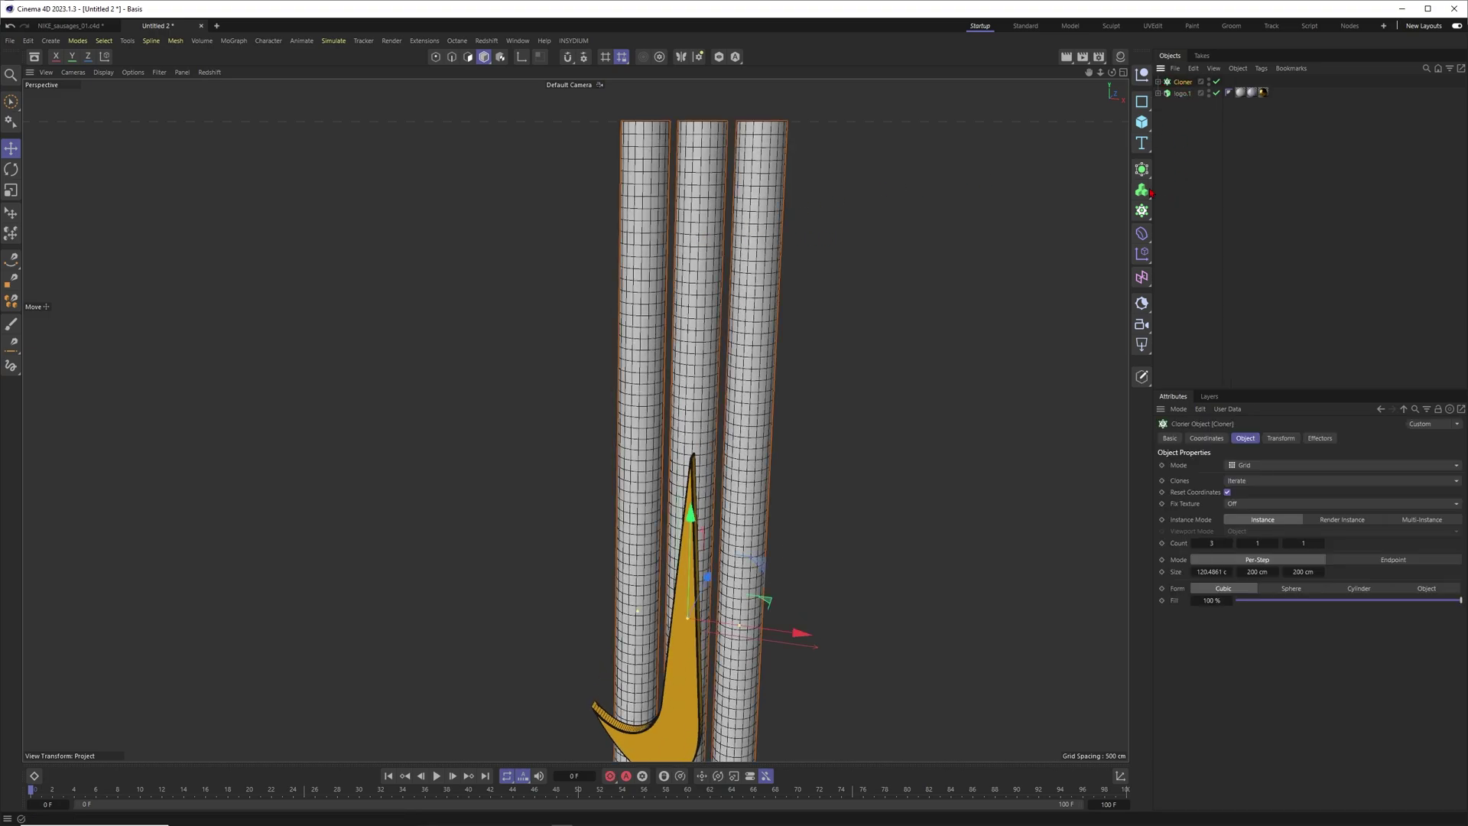
pyautogui.moveTo(1142, 169); pyautogui.dragTo(1198, 194)
pyautogui.click(1198, 191)
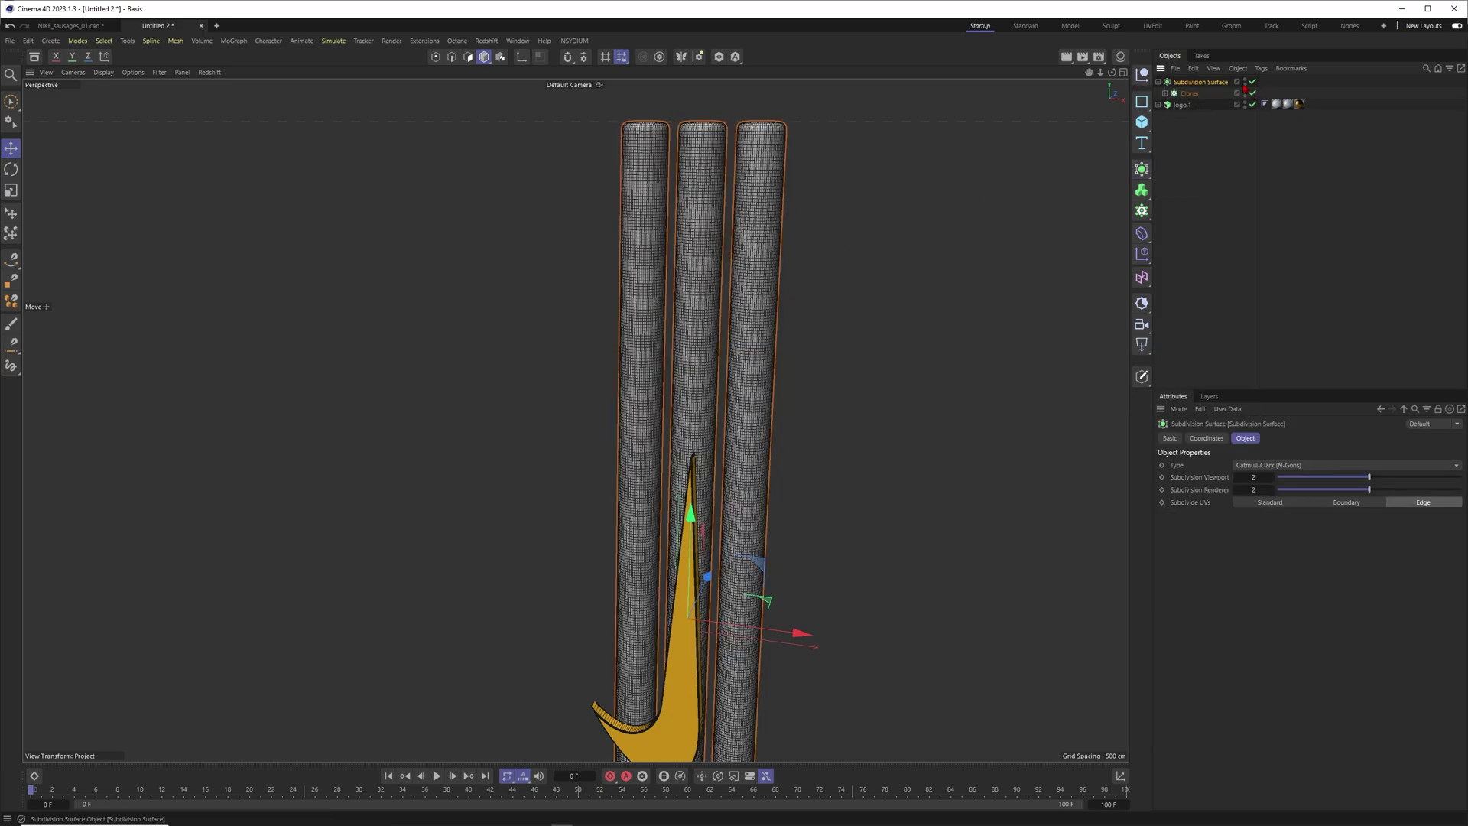
# Add a 400 × 400 cm plane and lower it to near the bottom ends of the cylinders
pyautogui.click(1215, 217)
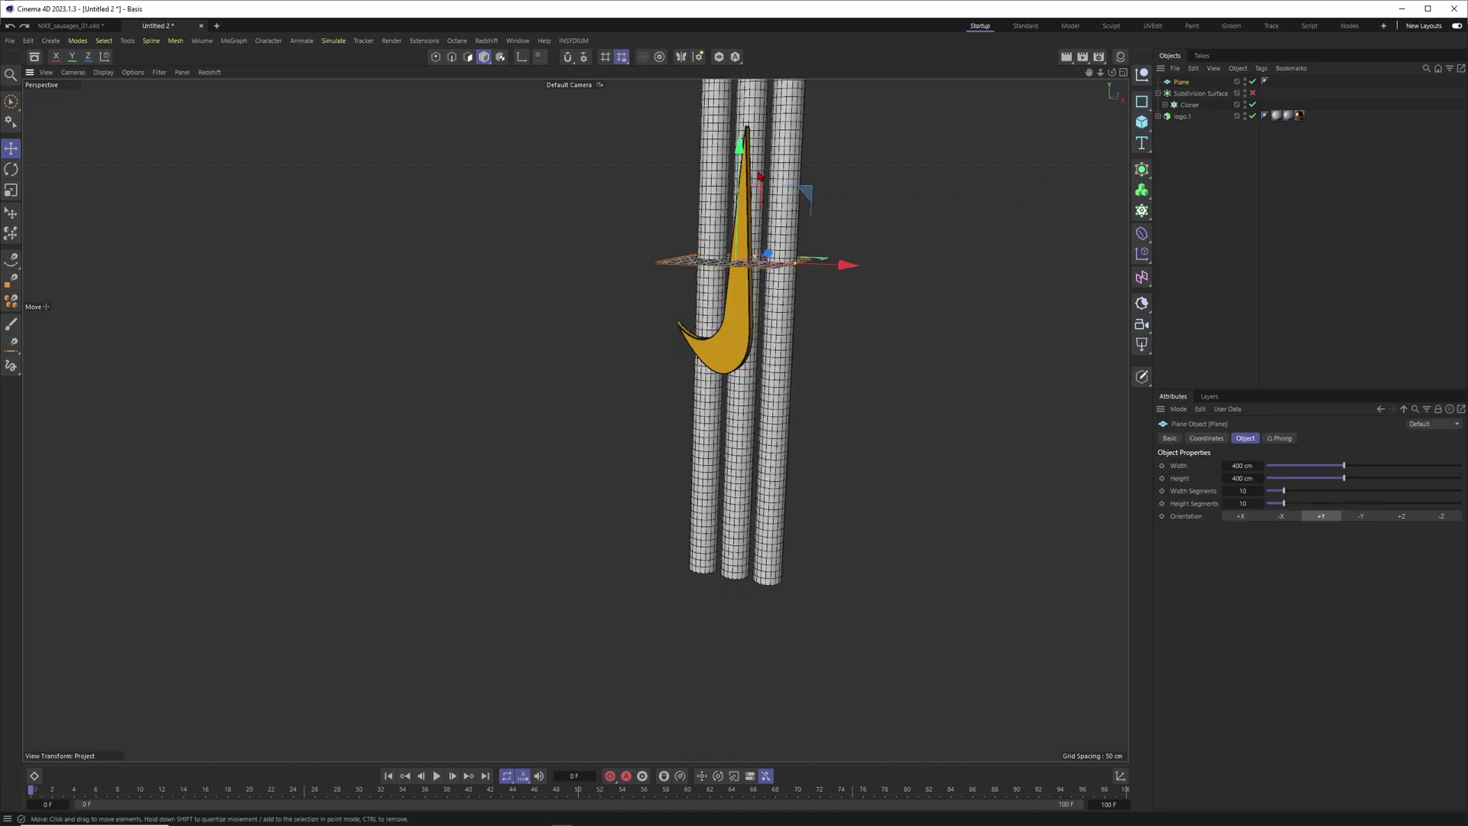
pyautogui.moveTo(739, 152); pyautogui.dragTo(731, 401)
pyautogui.keyDown('alt'); pyautogui.moveTo(712, 455); pyautogui.dragTo(713, 375); pyautogui.keyUp('alt')
pyautogui.scroll(2, 708, 455)
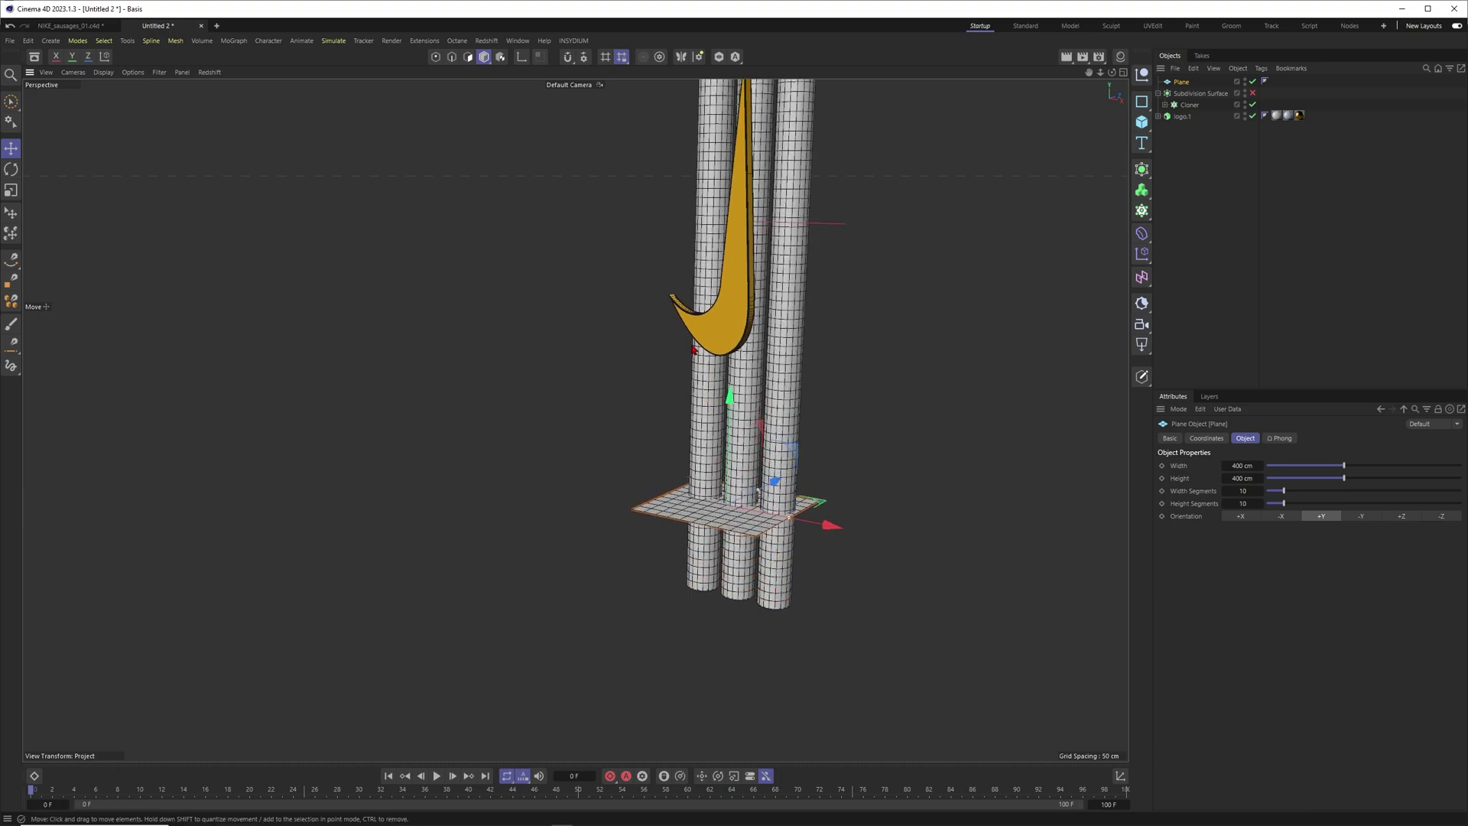
pyautogui.keyDown('alt'); pyautogui.moveTo(753, 286); pyautogui.dragTo(756, 390, button='middle'); pyautogui.keyUp('alt')
# Shorten the cloned cylinder so its lower end meets the plane, and clear the selection
pyautogui.click(698, 312)
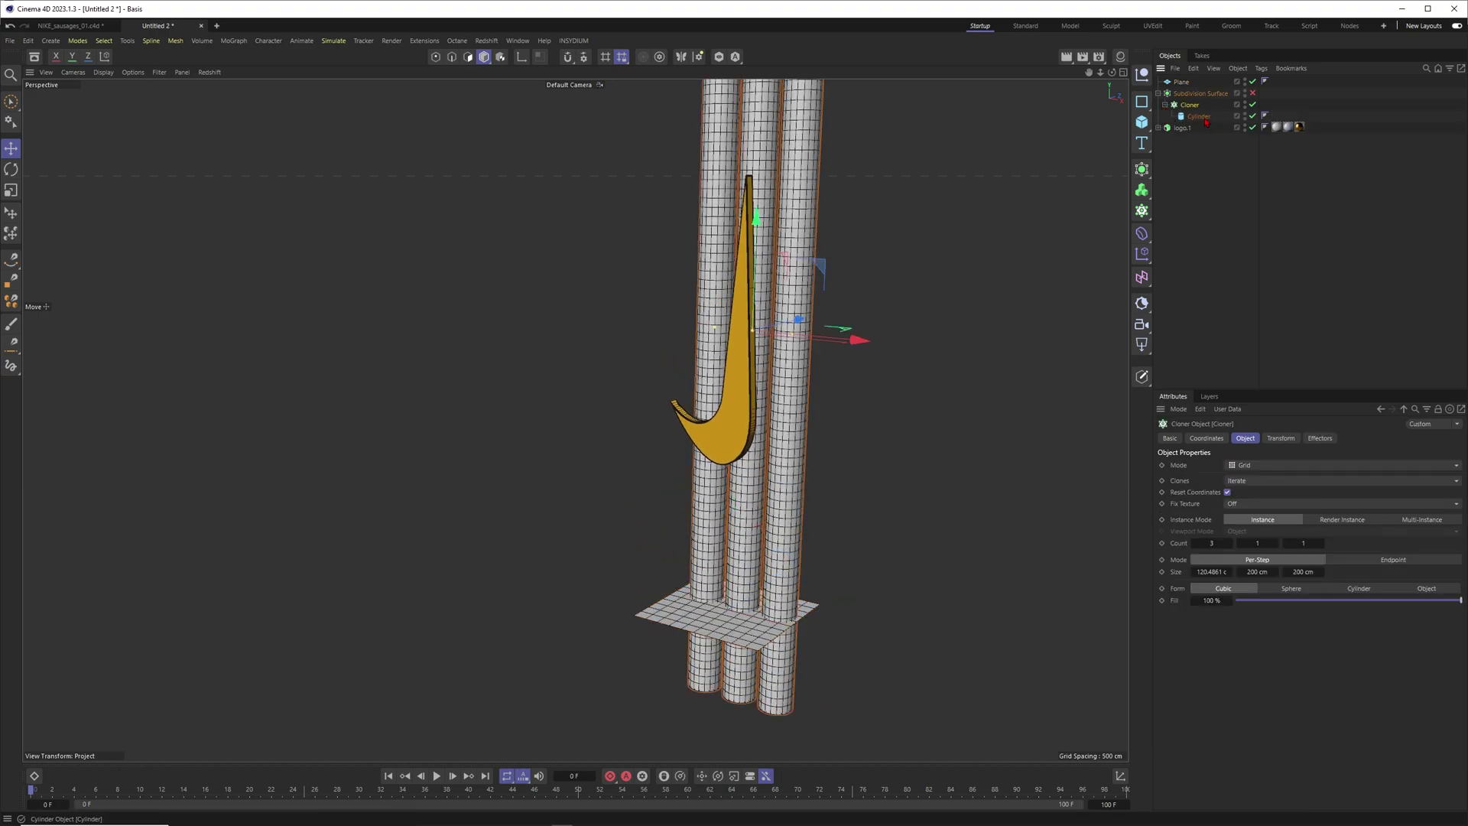
pyautogui.moveTo(1245, 478)
pyautogui.mouseDown()
pyautogui.moveTo(961, 468)
pyautogui.moveTo(934, 575)
pyautogui.mouseUp()
pyautogui.hotkey('ctrl', 'shift', 'a')
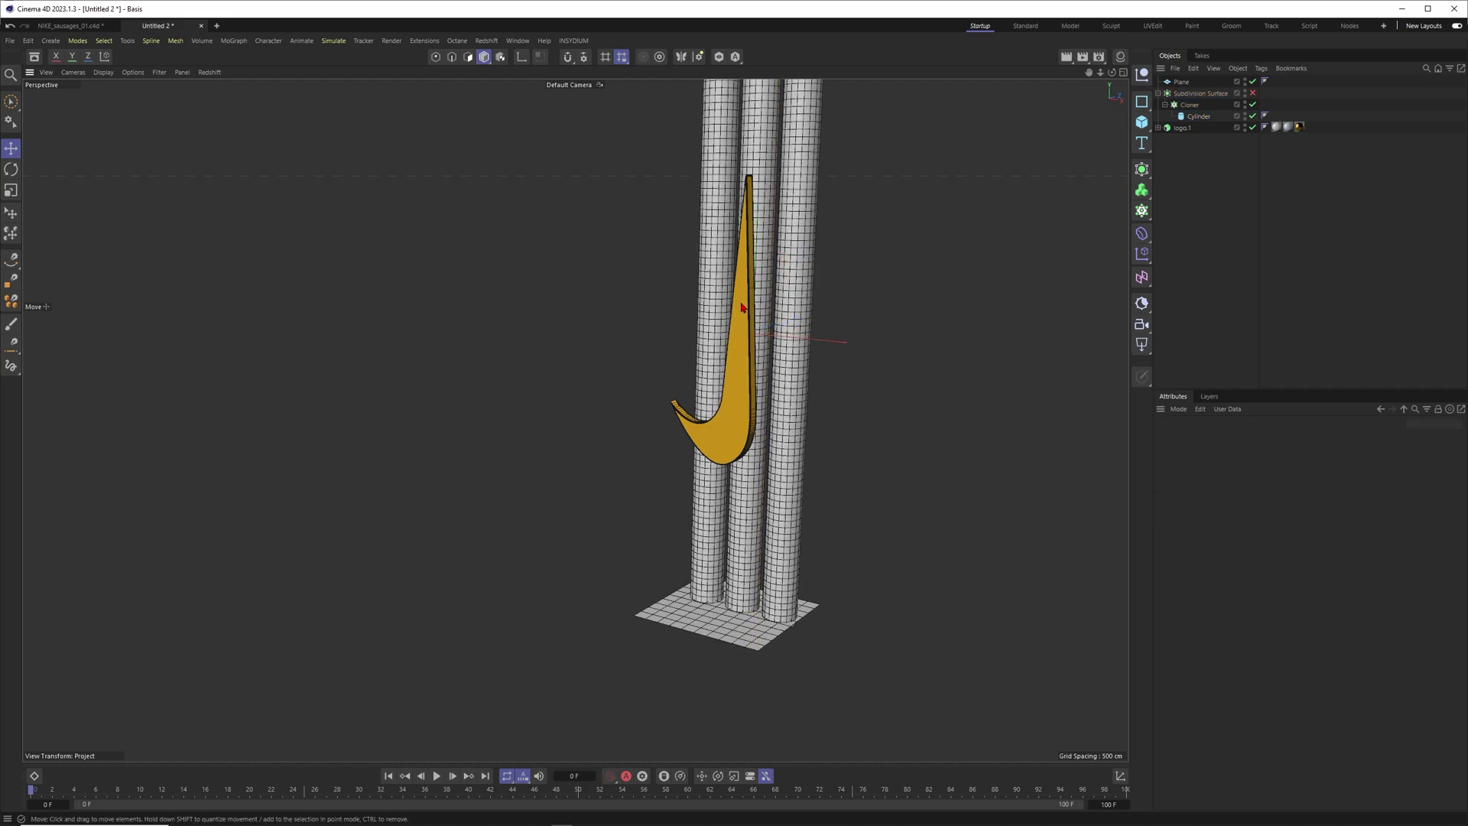
# Stretch the bottom plane's height to about 425 cm
pyautogui.keyDown('alt'); pyautogui.moveTo(744, 309); pyautogui.dragTo(692, 336, button='right'); pyautogui.keyUp('alt')
pyautogui.keyDown('alt'); pyautogui.moveTo(692, 337); pyautogui.dragTo(784, 383); pyautogui.keyUp('alt')
pyautogui.keyDown('alt'); pyautogui.moveTo(743, 438); pyautogui.dragTo(734, 391, button='middle'); pyautogui.keyUp('alt')
pyautogui.scroll(3, 711, 610)
pyautogui.click(699, 613)
pyautogui.keyDown('alt'); pyautogui.moveTo(698, 613); pyautogui.dragTo(581, 610); pyautogui.keyUp('alt')
pyautogui.moveTo(800, 593); pyautogui.dragTo(806, 597)
pyautogui.moveTo(839, 593); pyautogui.dragTo(862, 594)
pyautogui.keyDown('alt'); pyautogui.moveTo(512, 566); pyautogui.dragTo(629, 511); pyautogui.keyUp('alt')
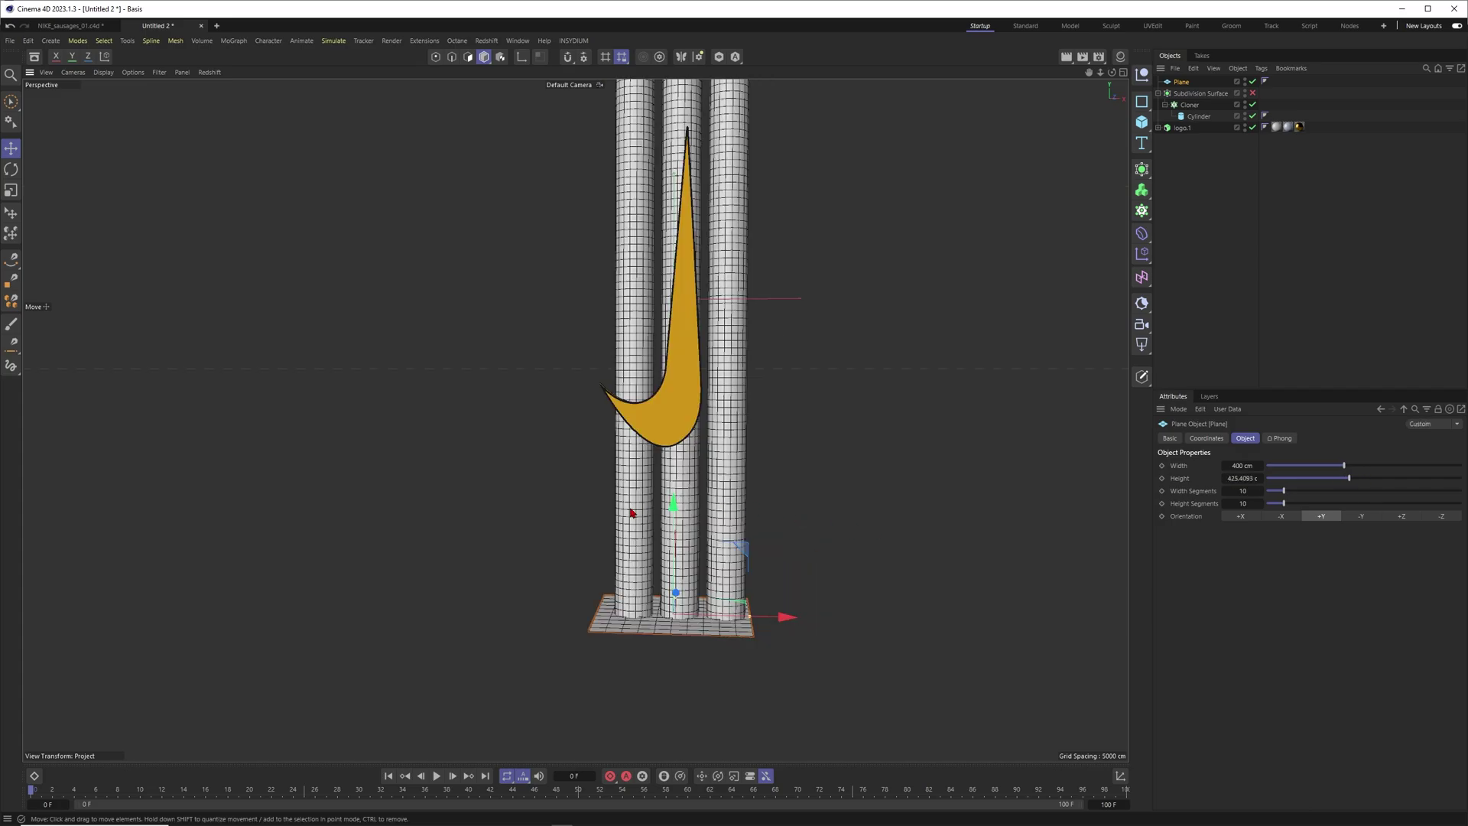
# Duplicate the plane upward, place the copy at the top ends of the cylinders, and keep it selected
pyautogui.keyDown('alt'); pyautogui.moveTo(692, 529); pyautogui.dragTo(750, 552, button='middle'); pyautogui.keyUp('alt')
pyautogui.keyDown('ctrl'); pyautogui.moveTo(726, 526); pyautogui.dragTo(729, 97); pyautogui.keyUp('ctrl')
pyautogui.keyDown('alt'); pyautogui.moveTo(749, 259); pyautogui.dragTo(771, 472, button='middle'); pyautogui.keyUp('alt')
pyautogui.moveTo(754, 366); pyautogui.dragTo(771, 148)
pyautogui.keyDown('alt'); pyautogui.moveTo(750, 285); pyautogui.dragTo(930, 223); pyautogui.keyUp('alt')
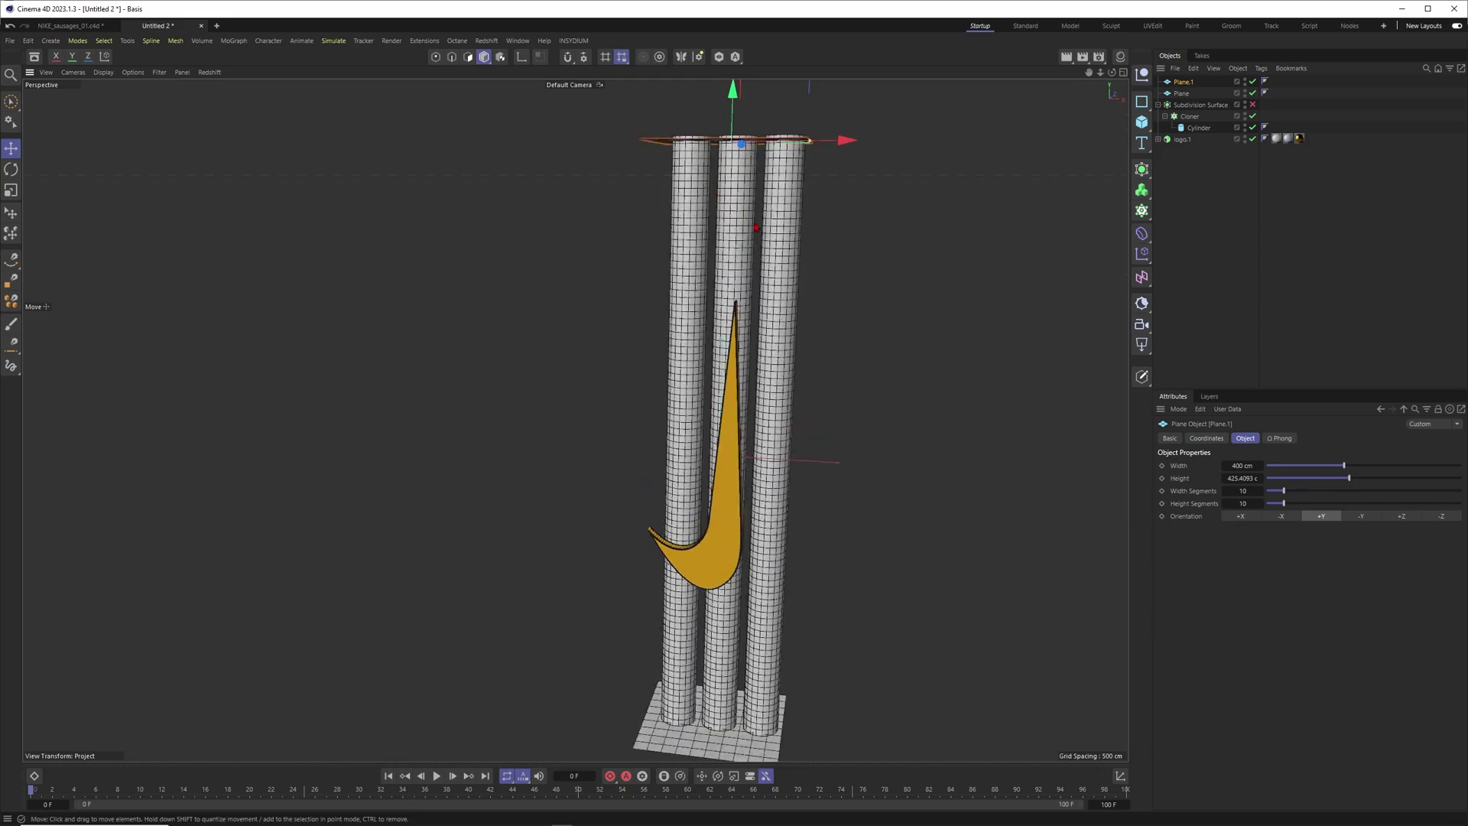
pyautogui.click(704, 244)
pyautogui.keyDown('alt'); pyautogui.moveTo(765, 267); pyautogui.dragTo(747, 231); pyautogui.keyUp('alt')
pyautogui.click(742, 153)
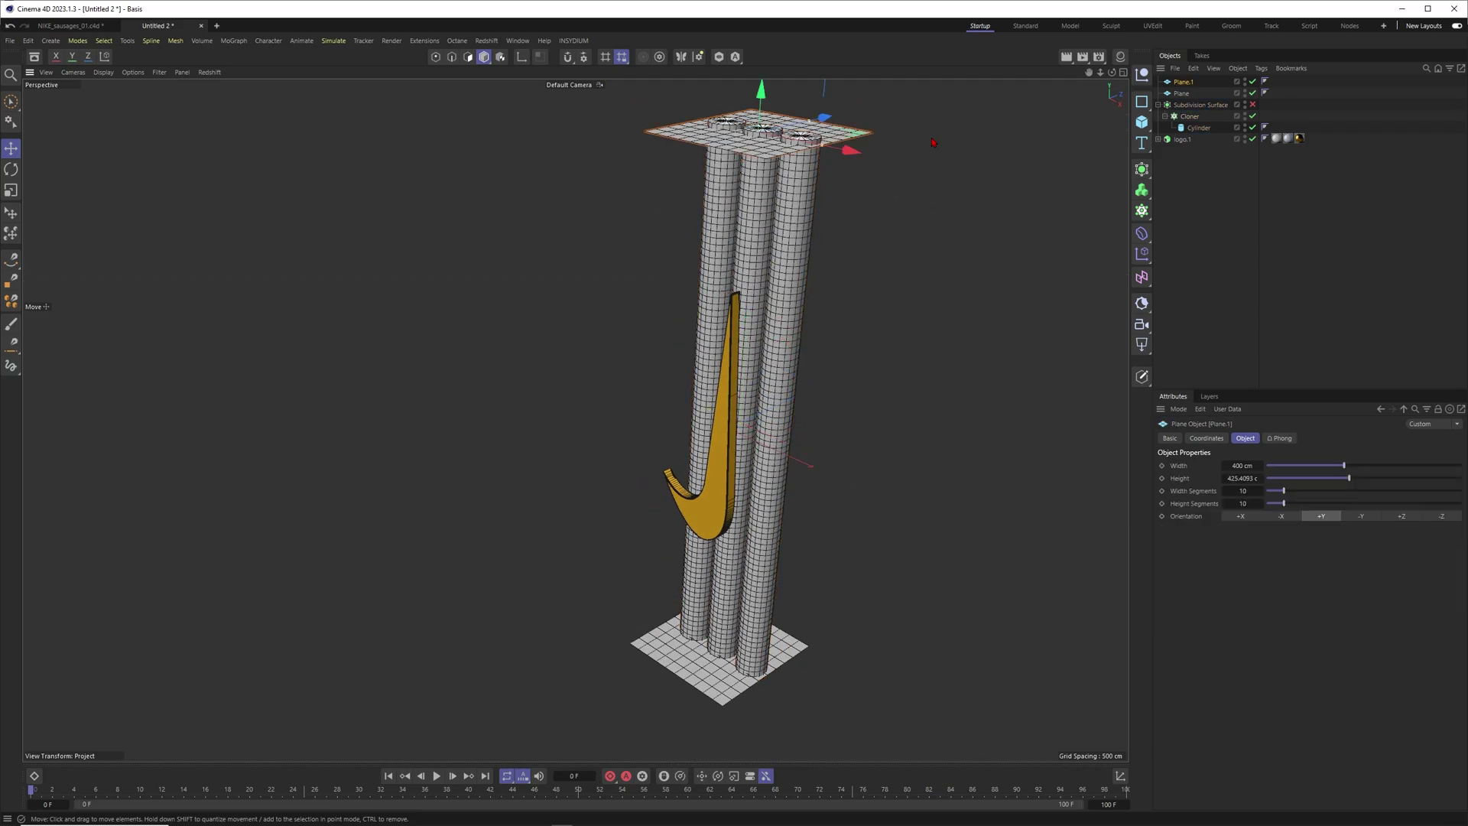
# Add a Cloth simulation tag to the Cloner and play the simulation
pyautogui.click(1200, 189)
pyautogui.click(1190, 116)
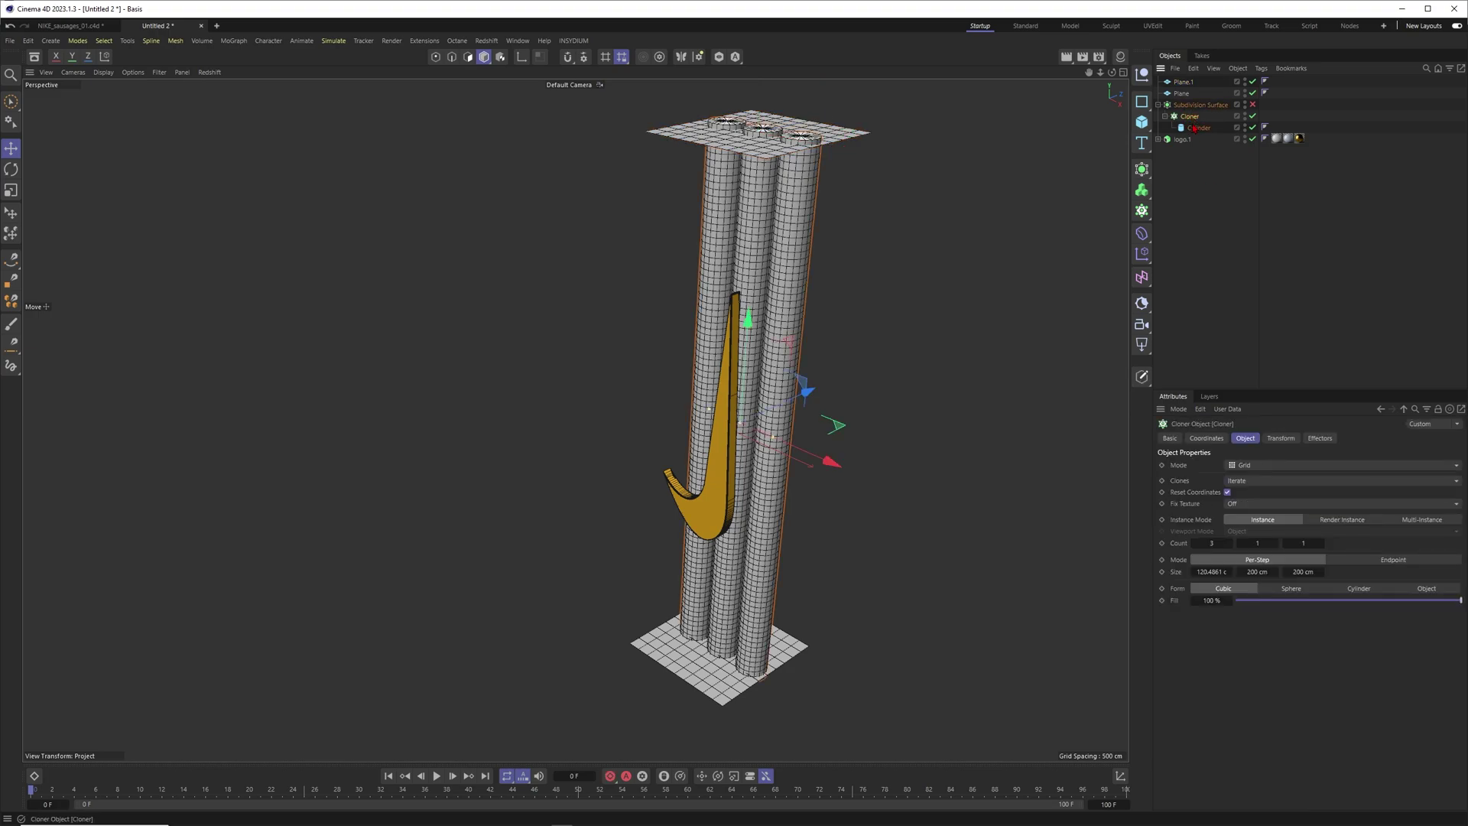
pyautogui.rightClick(1193, 124)
pyautogui.moveTo(1331, 295)
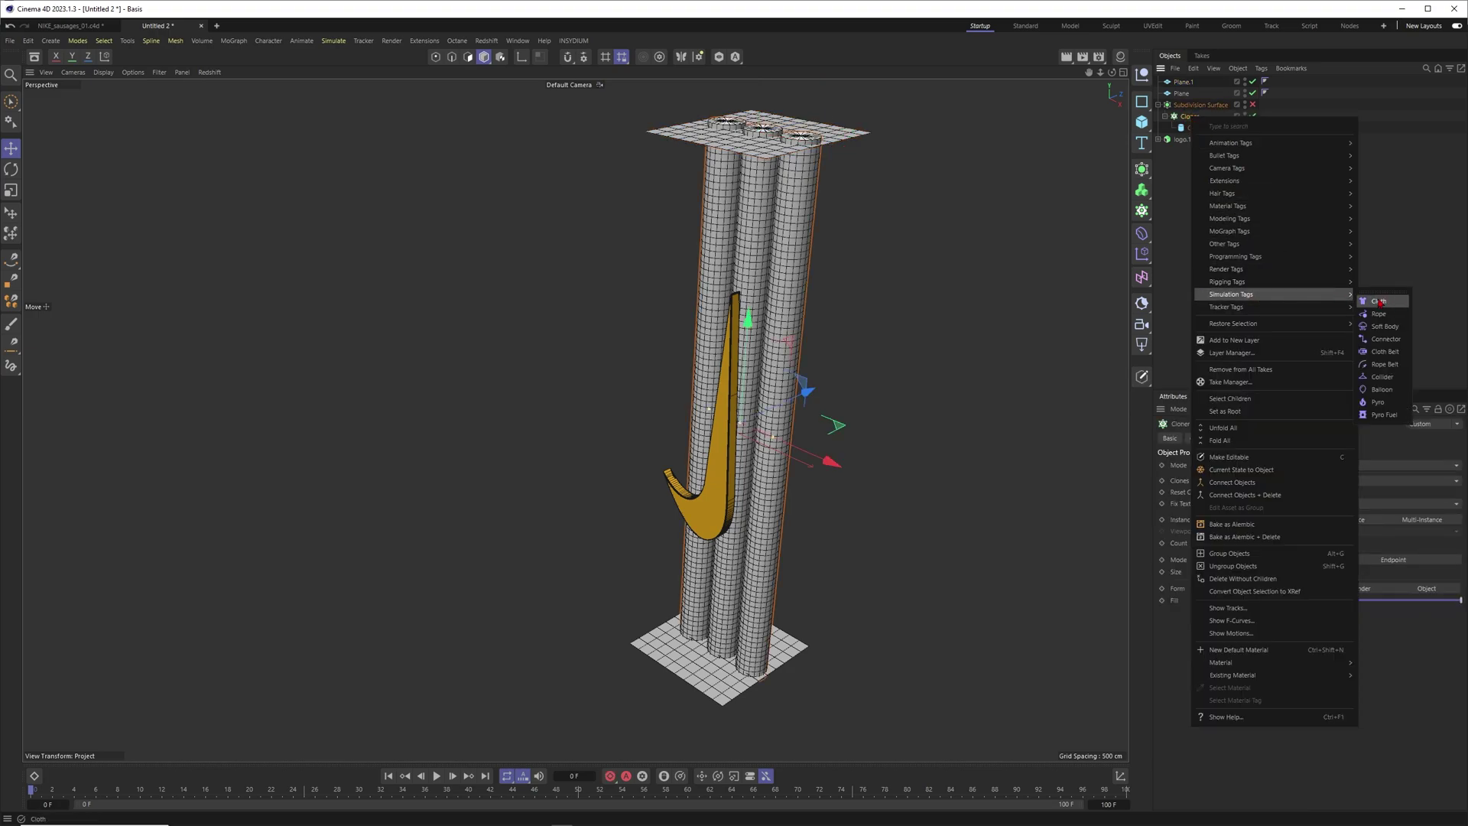
pyautogui.click(1379, 302)
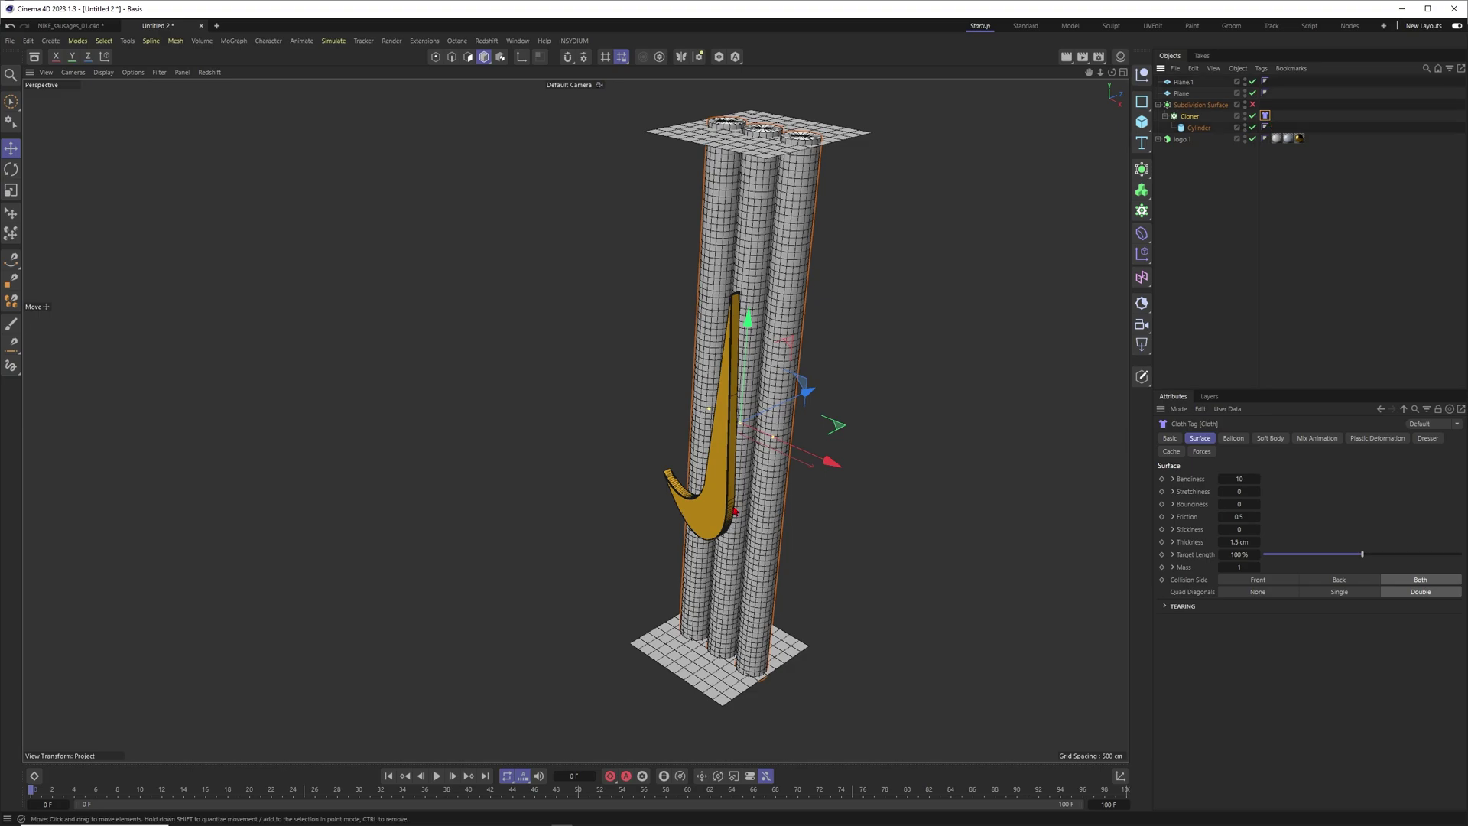
pyautogui.keyDown('alt'); pyautogui.moveTo(725, 609); pyautogui.dragTo(734, 583, button='middle'); pyautogui.keyUp('alt')
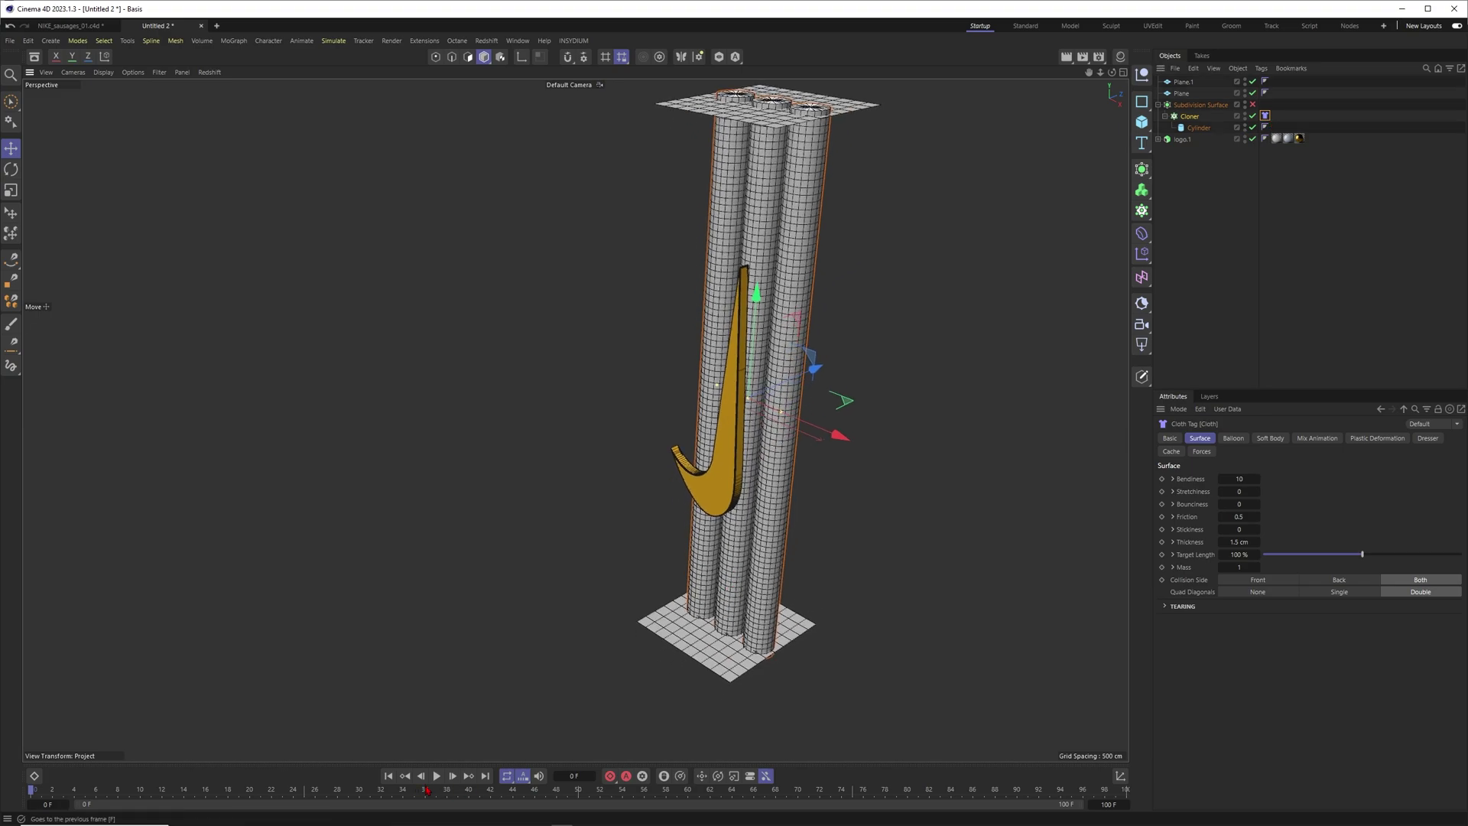
pyautogui.click(437, 777)
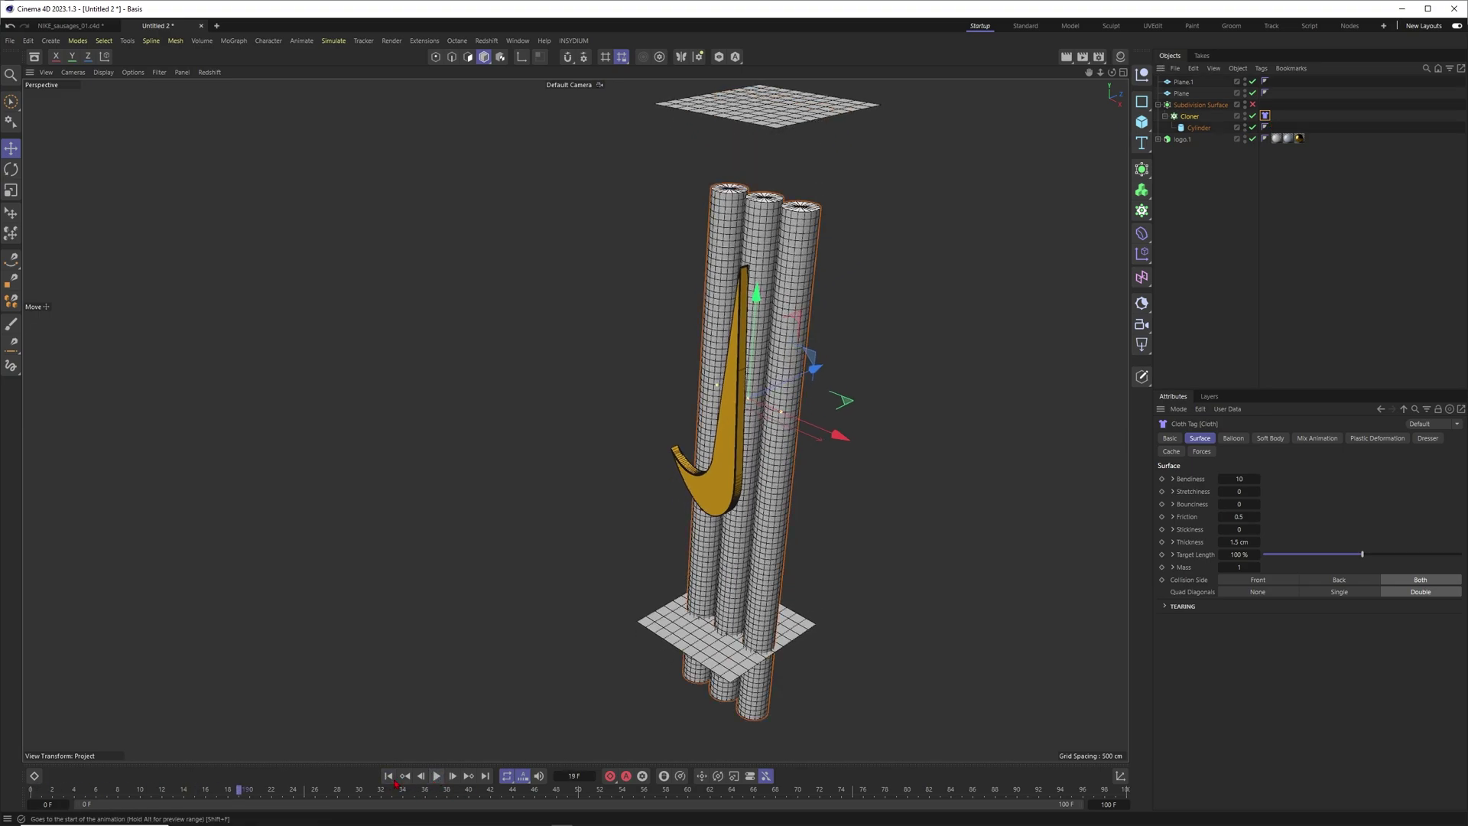
# Set the gravity to 0 cm in the project's simulation scene settings
pyautogui.click(996, 474)
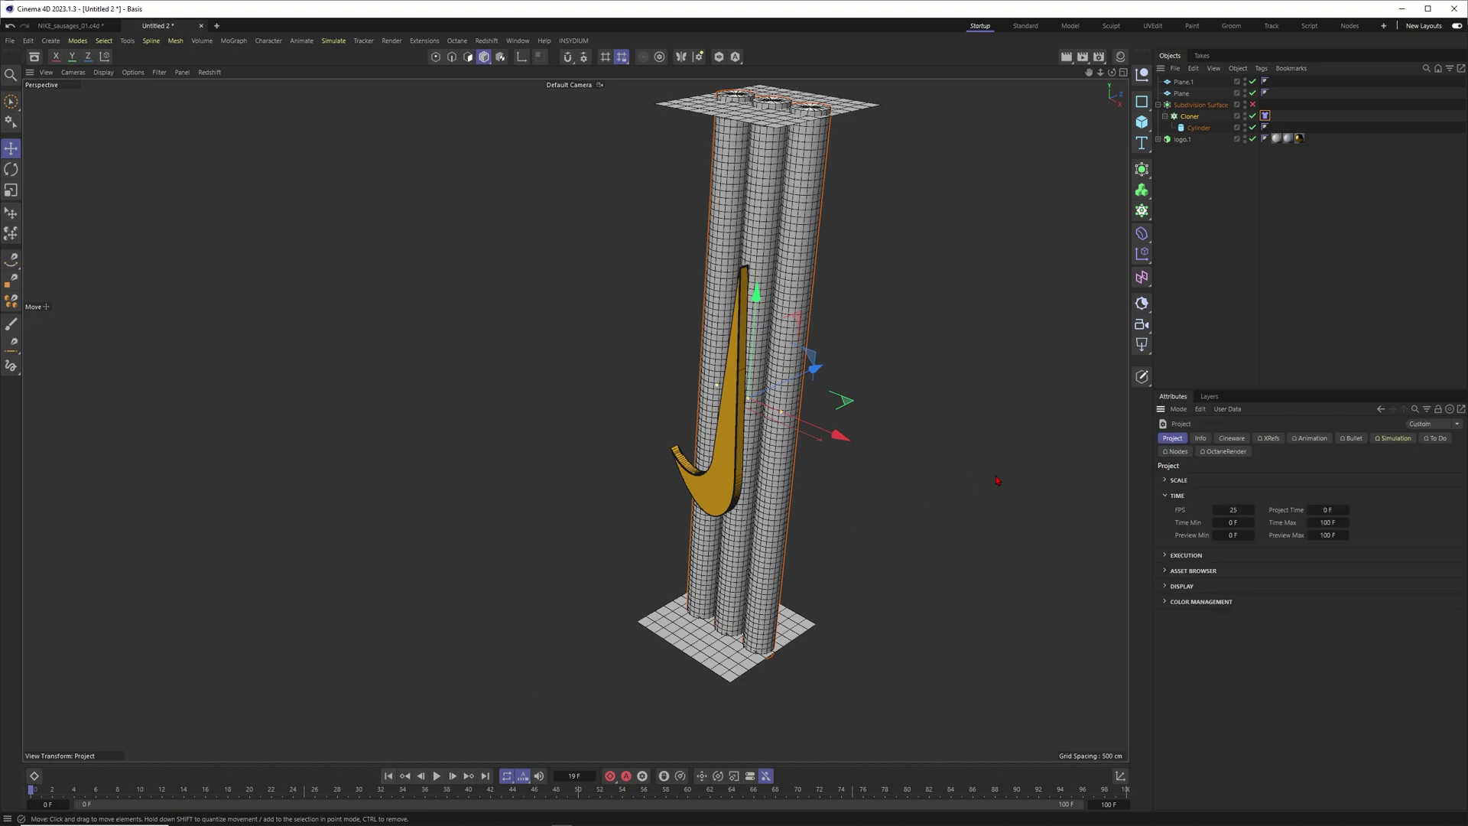
pyautogui.click(1393, 438)
pyautogui.click(1171, 479)
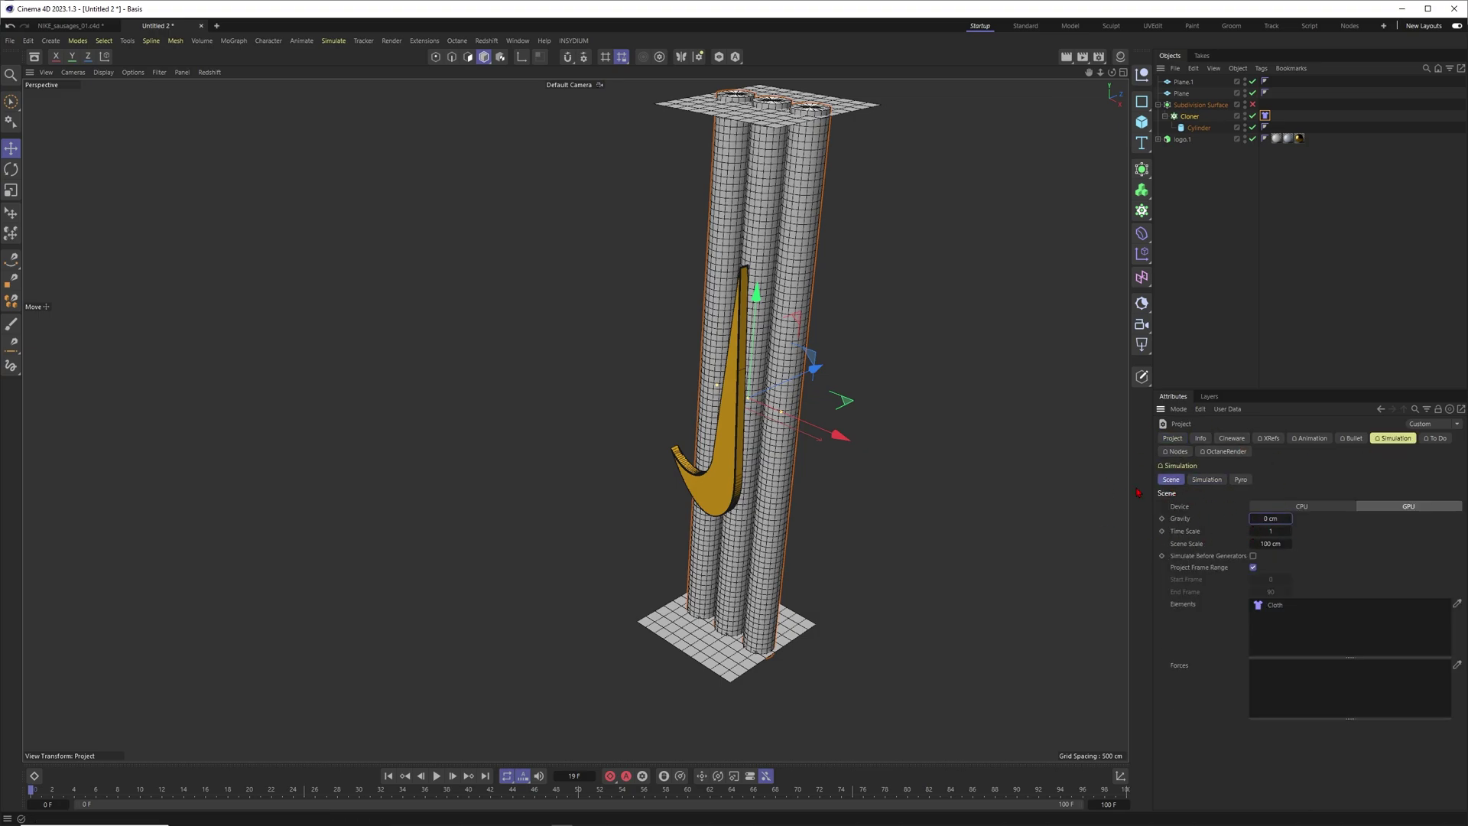
pyautogui.click(898, 426)
# Add a Cloth tag to the top plane and copy it to the bottom plane
pyautogui.keyDown('alt'); pyautogui.moveTo(897, 426); pyautogui.dragTo(819, 245); pyautogui.keyUp('alt')
pyautogui.click(824, 243)
pyautogui.scroll(1, 777, 259)
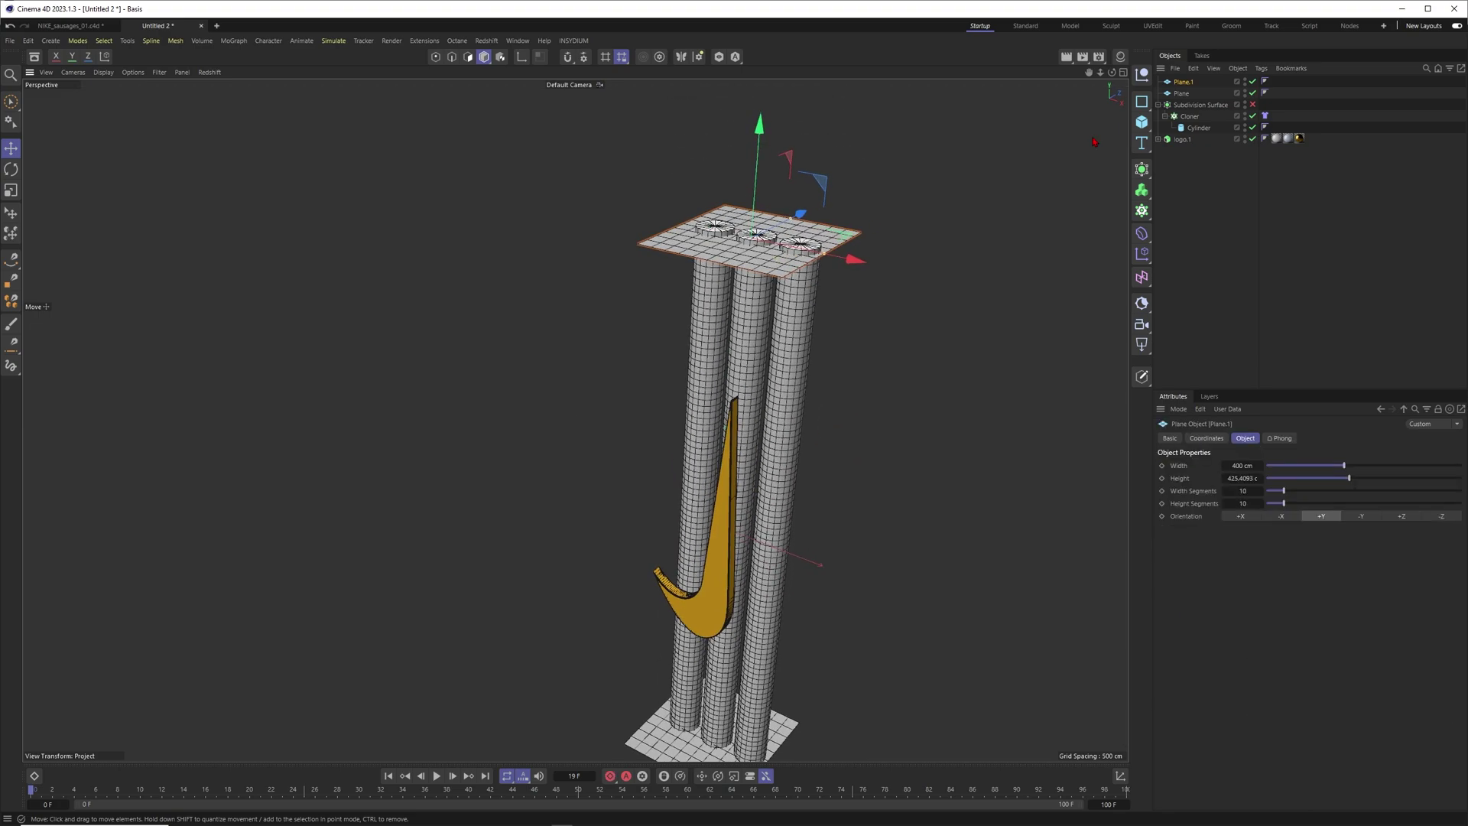
pyautogui.rightClick(1190, 90)
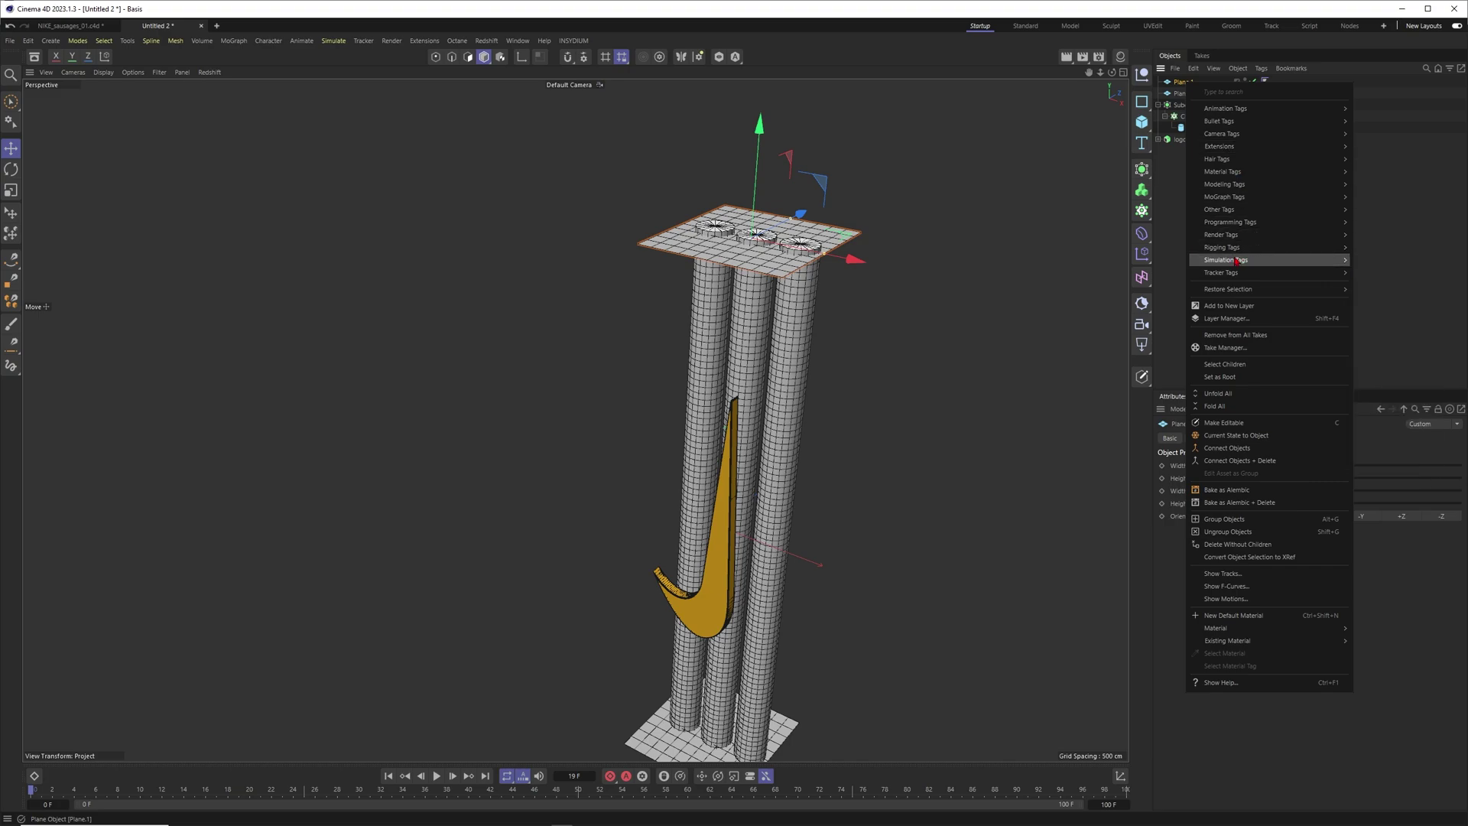
pyautogui.moveTo(1281, 263)
pyautogui.click(1375, 266)
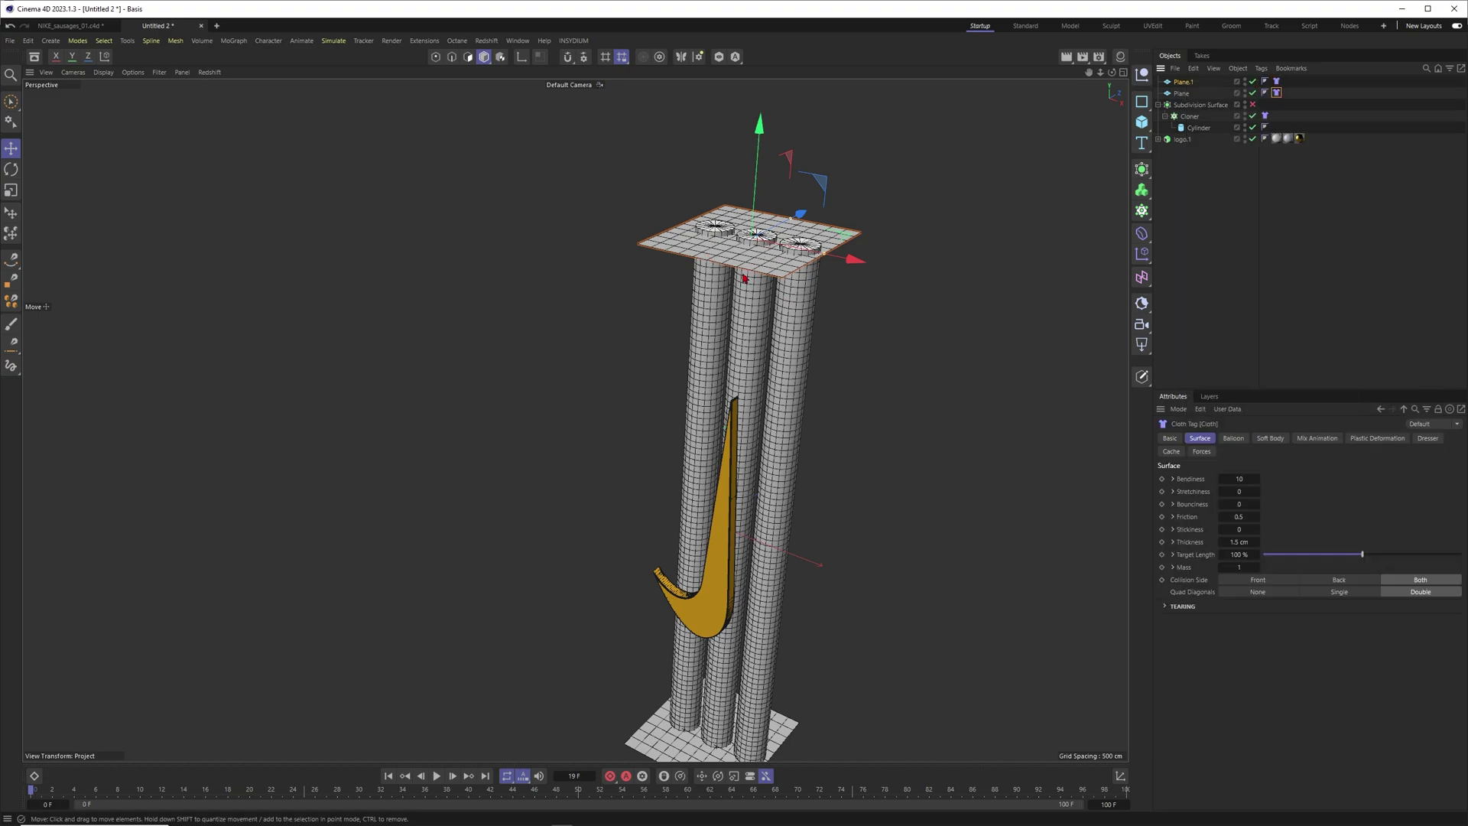
pyautogui.moveTo(786, 341); pyautogui.dragTo(692, 241, button='middle')
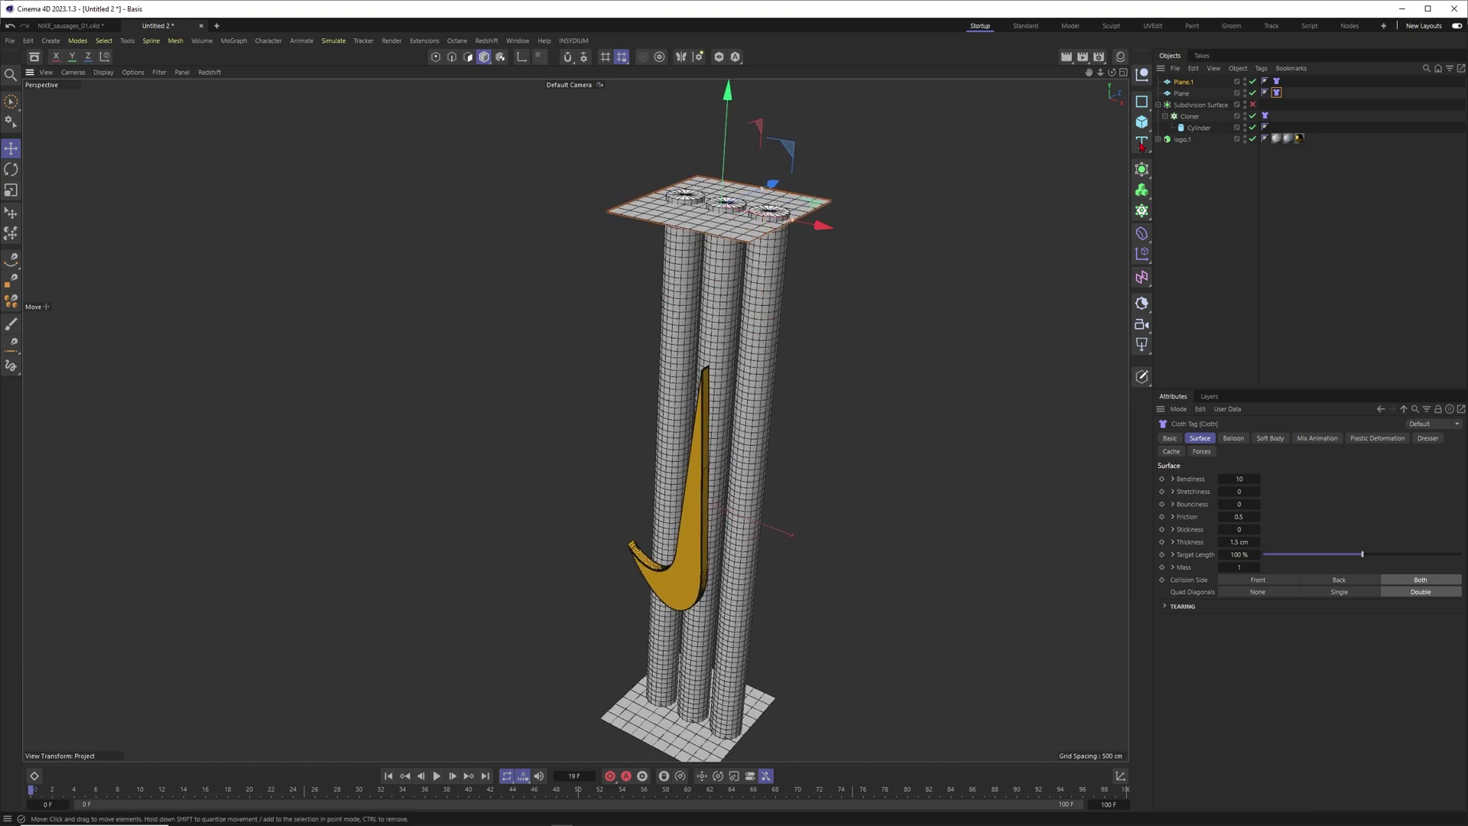
# Show the Mix Animation settings of both planes' Cloth tags, play the simulation, and rewind to the first frame
pyautogui.moveTo(1294, 95); pyautogui.dragTo(1295, 96)
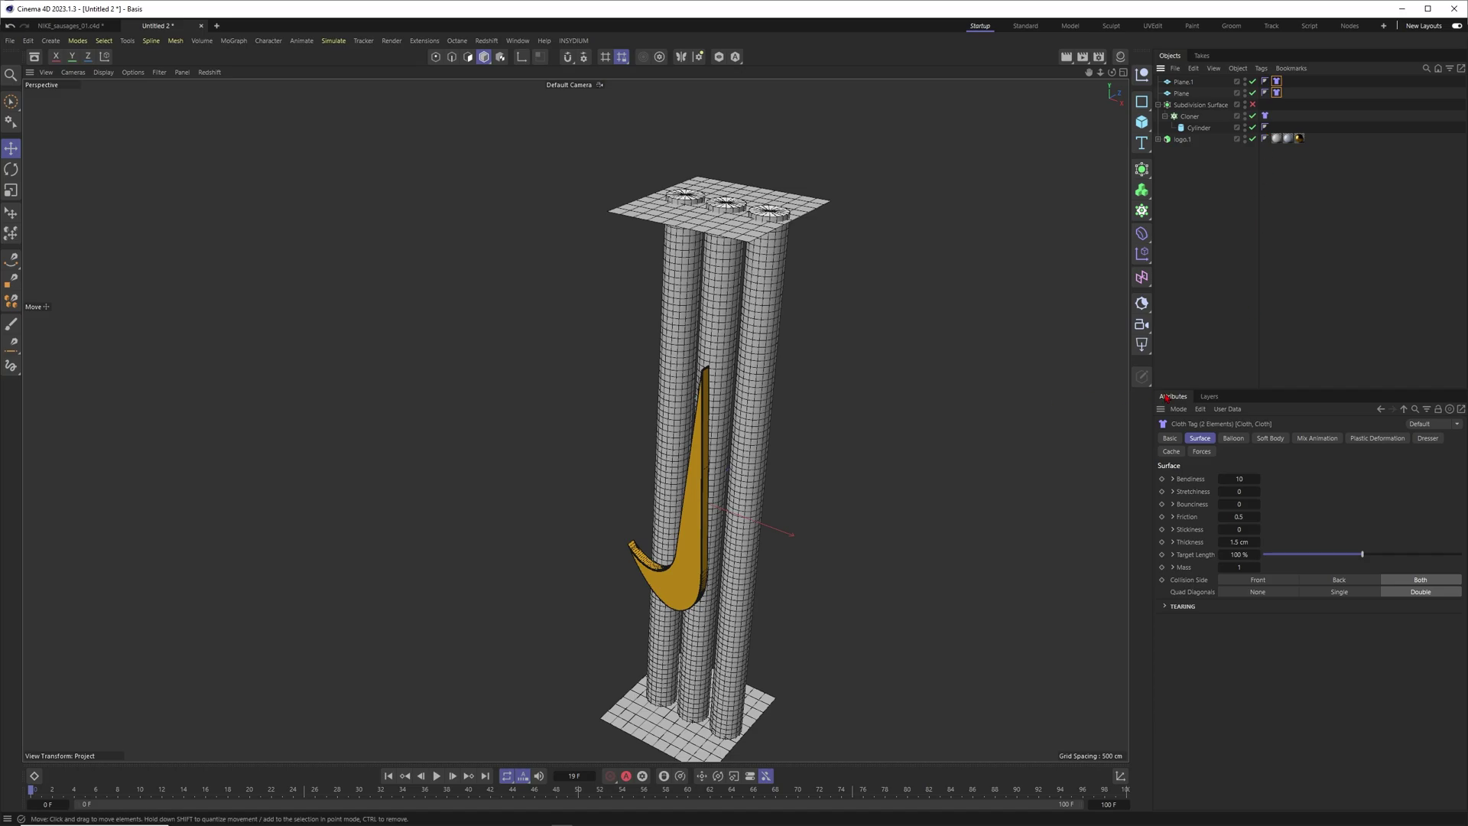
pyautogui.click(1316, 438)
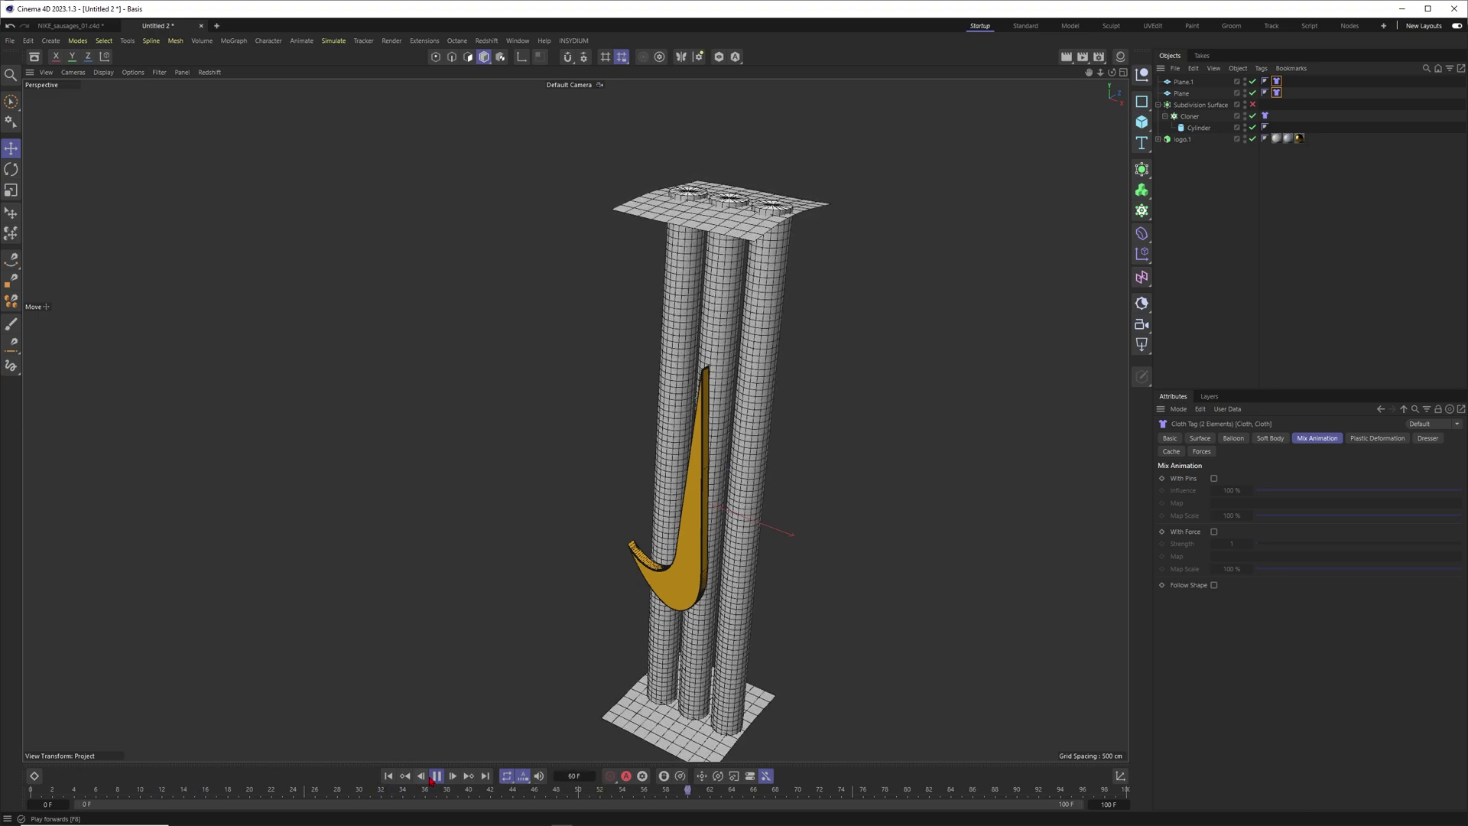
pyautogui.click(434, 776)
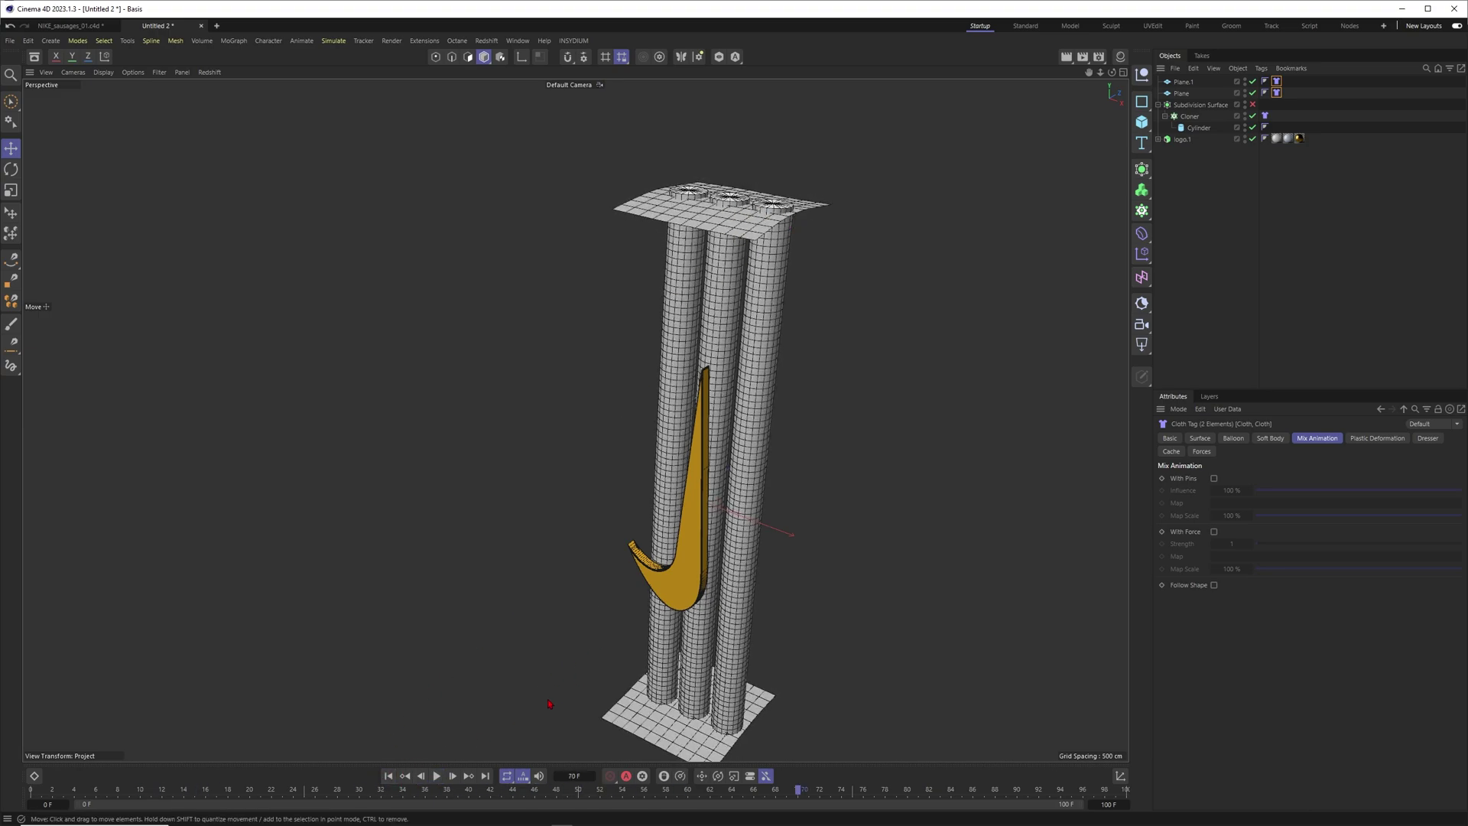
pyautogui.click(388, 777)
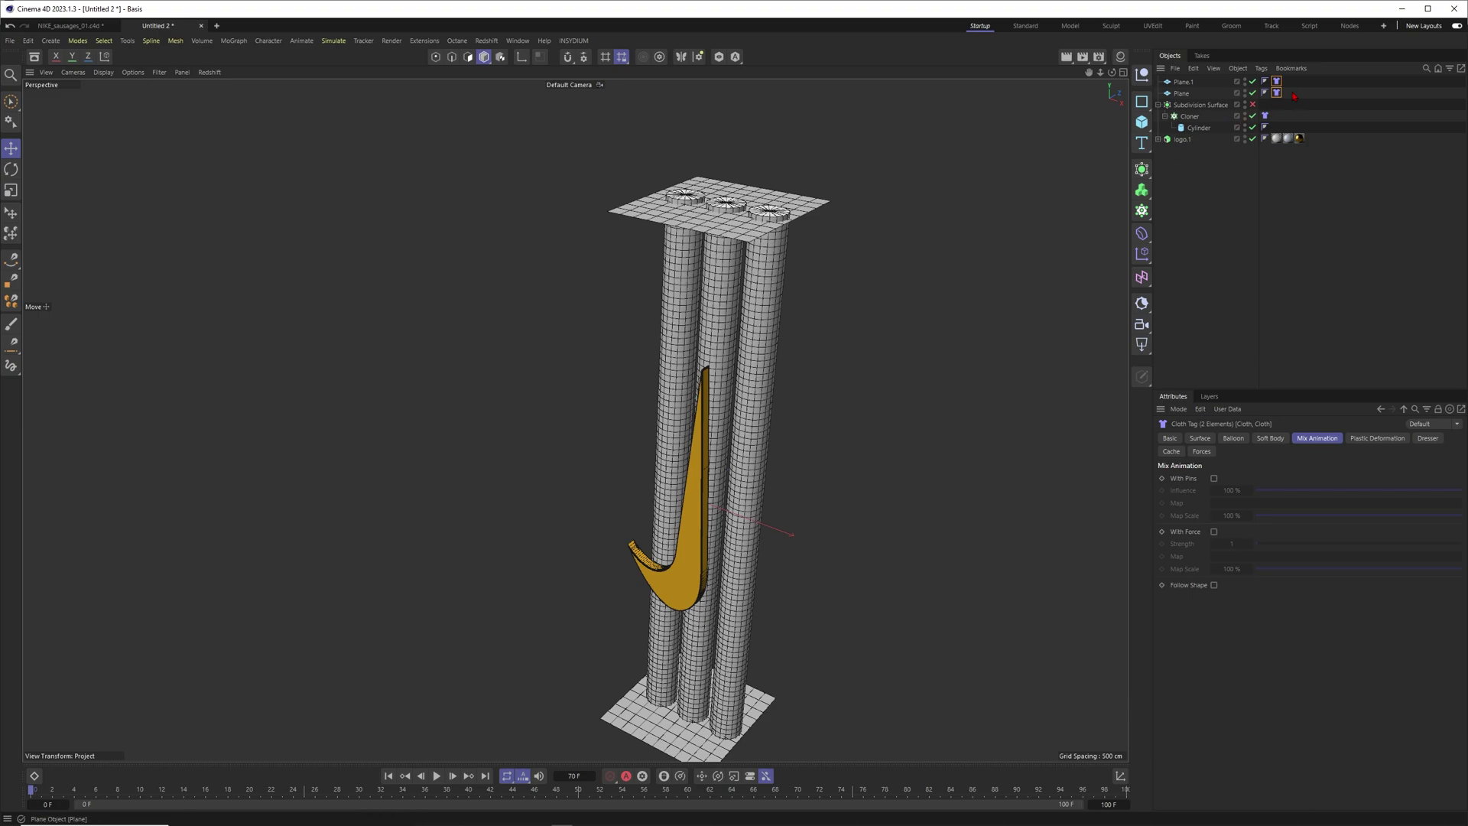
# Enable With Pins on both planes' Cloth tags and test it by playing the simulation
pyautogui.moveTo(1275, 79); pyautogui.dragTo(1273, 84)
pyautogui.click(1215, 478)
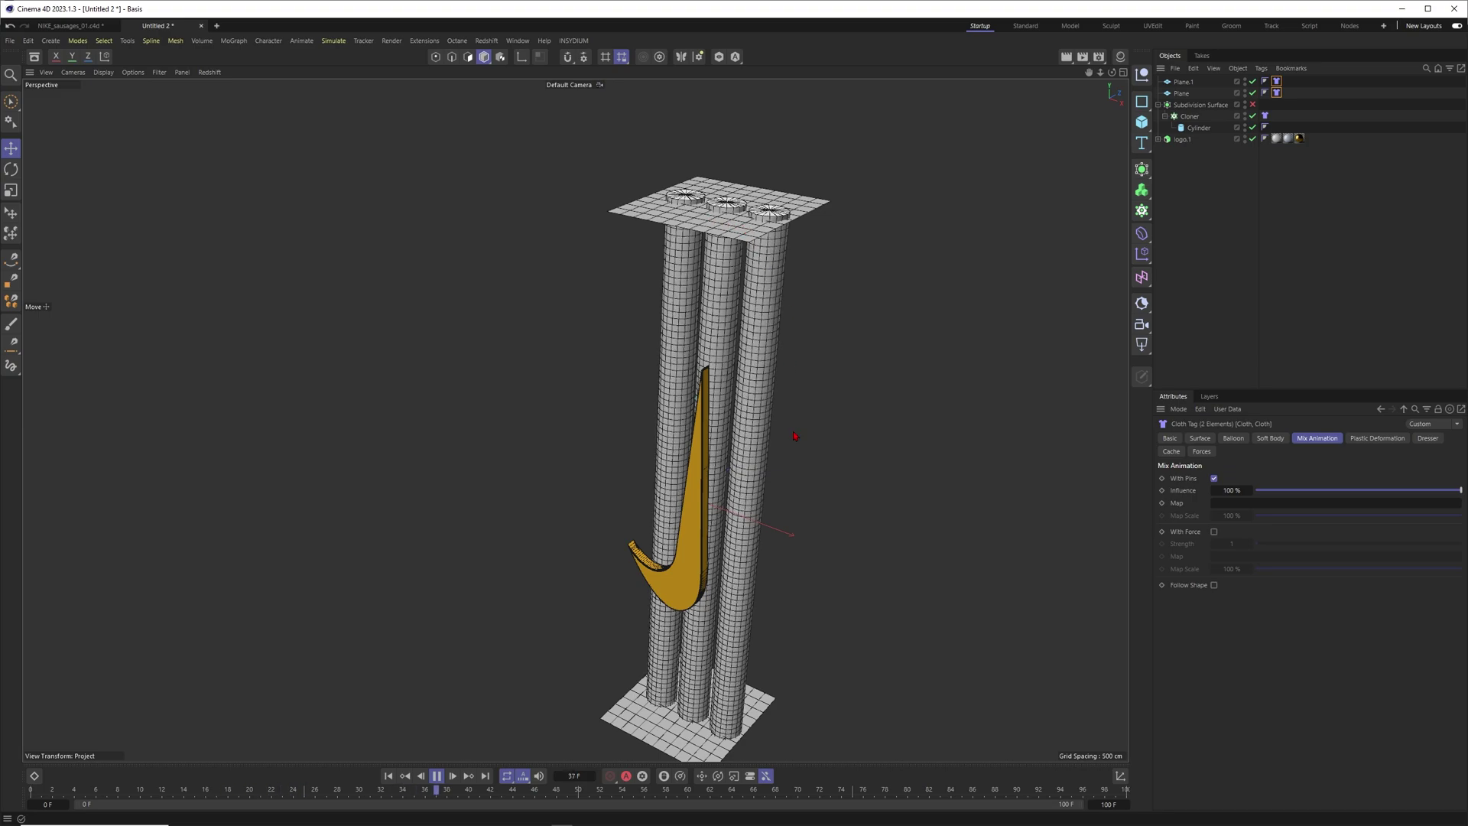
pyautogui.click(436, 777)
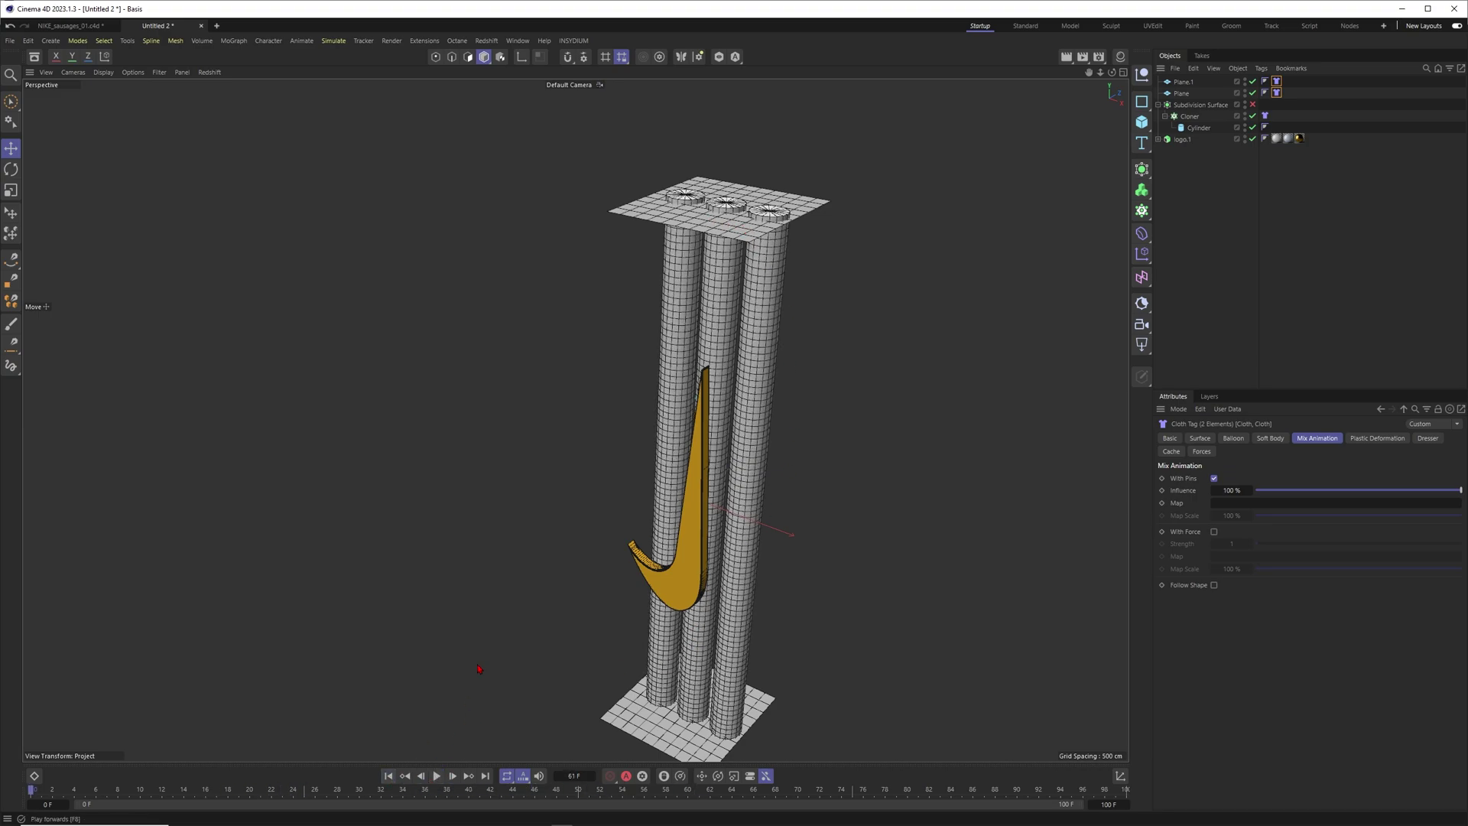
# Add a Connector simulation tag to the top plane and copy it to the bottom plane
pyautogui.click(1184, 83)
pyautogui.rightClick(1191, 90)
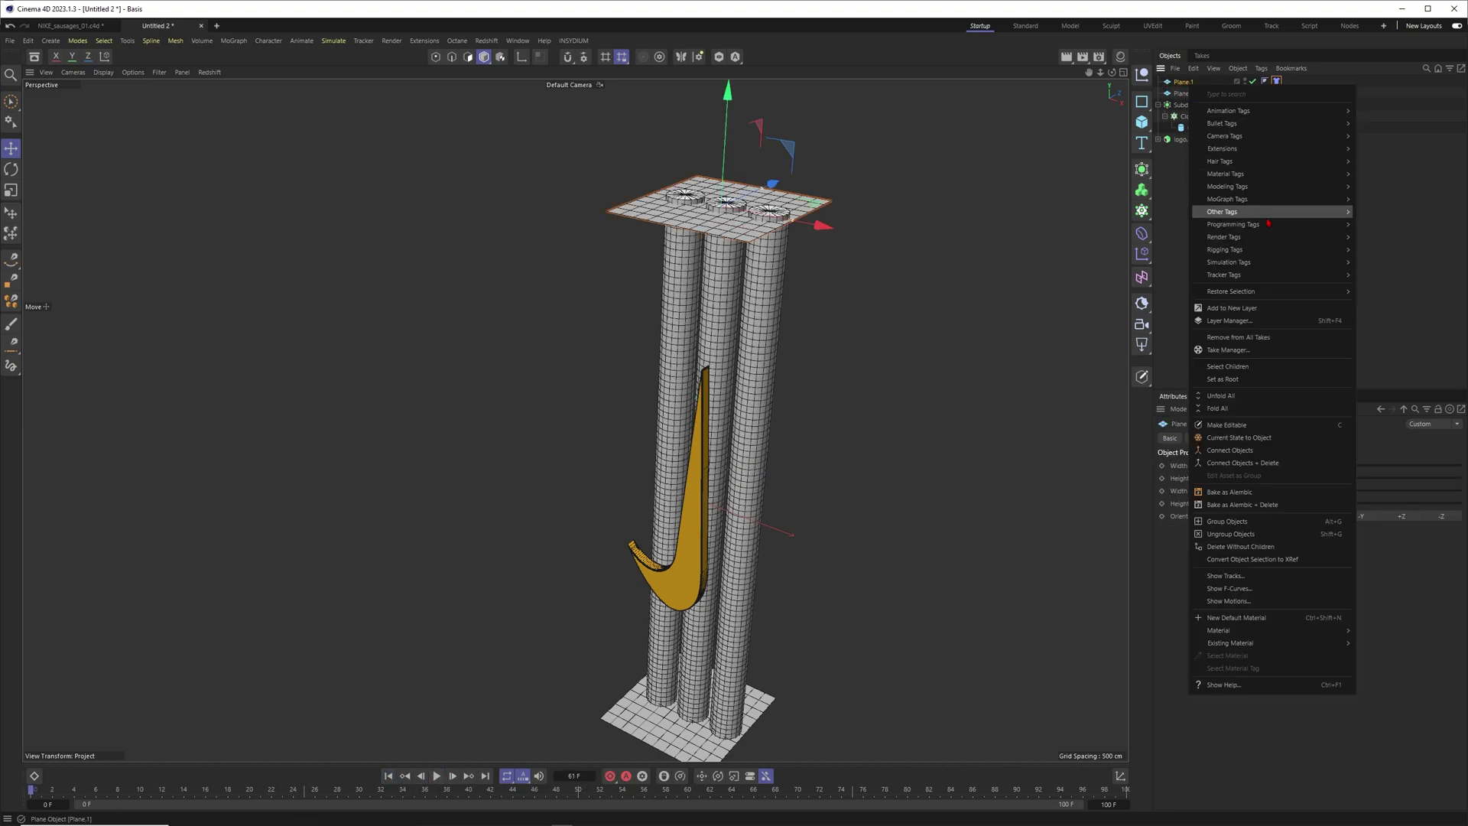
pyautogui.moveTo(1310, 262)
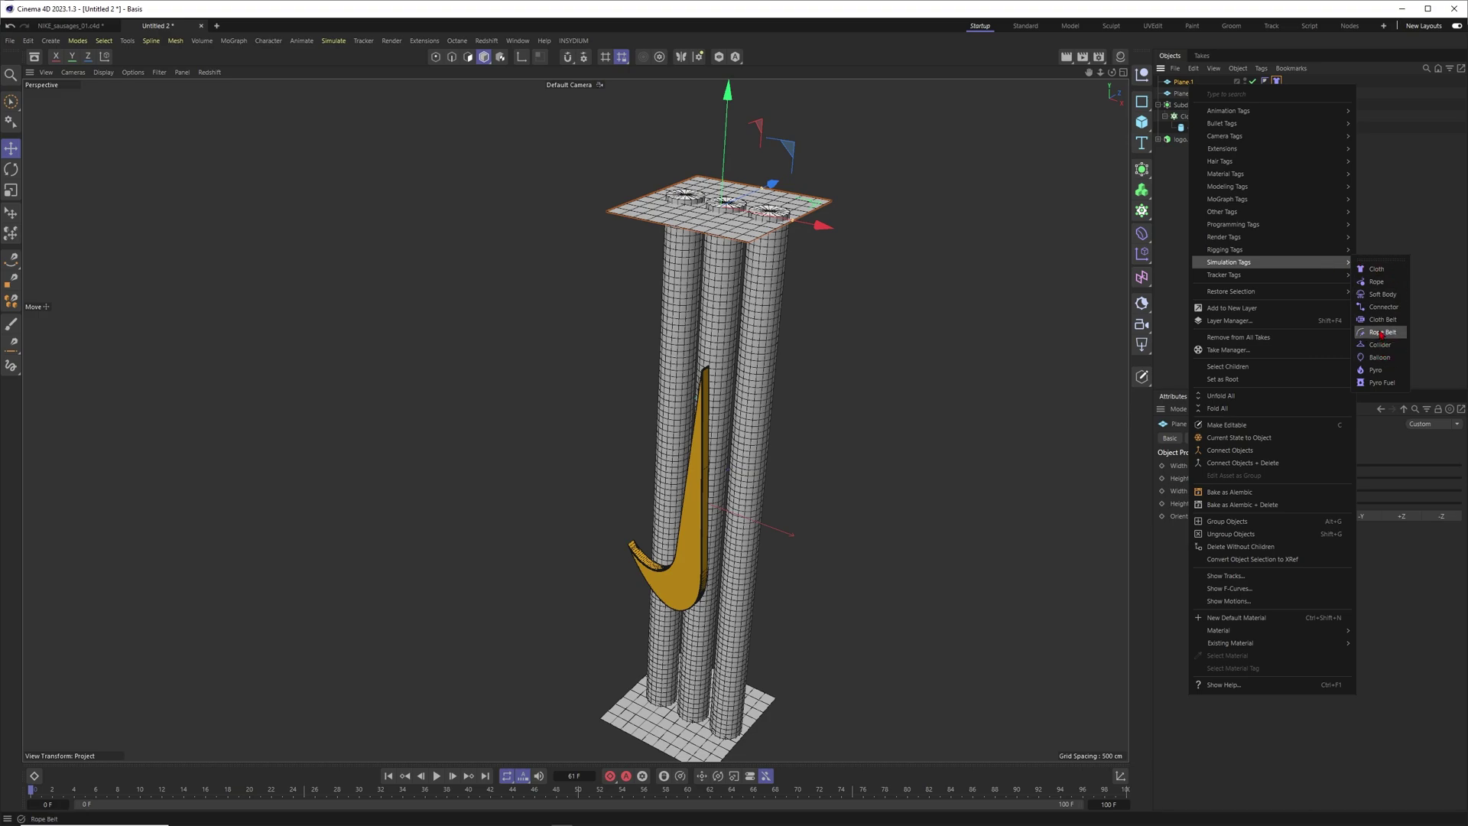
pyautogui.click(1383, 306)
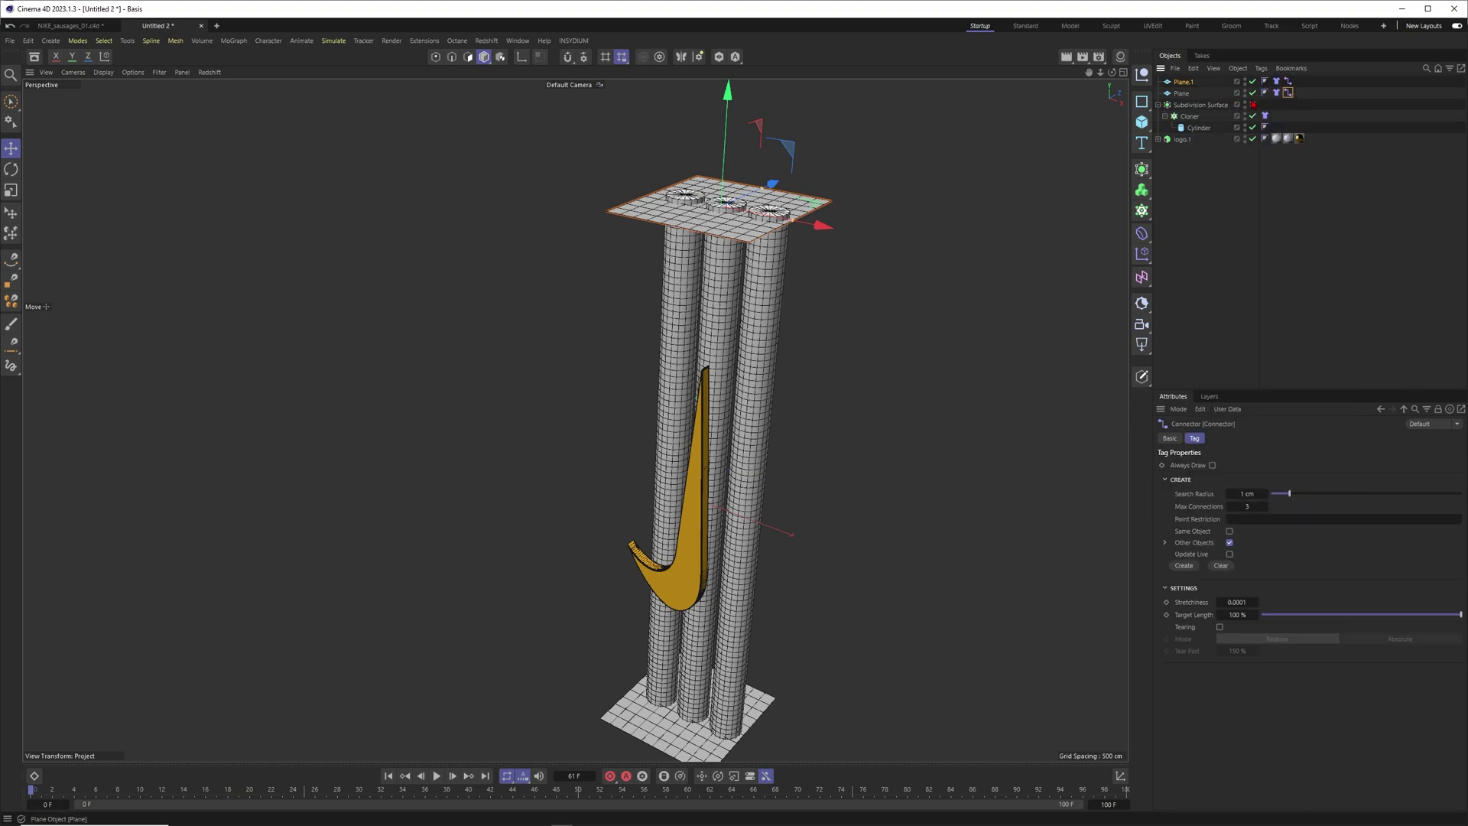
# Set the search radius of both Connector tags to 10 cm and create the connections
pyautogui.keyDown('alt'); pyautogui.moveTo(690, 531); pyautogui.dragTo(650, 448, button='middle'); pyautogui.keyUp('alt')
pyautogui.scroll(3, 677, 192)
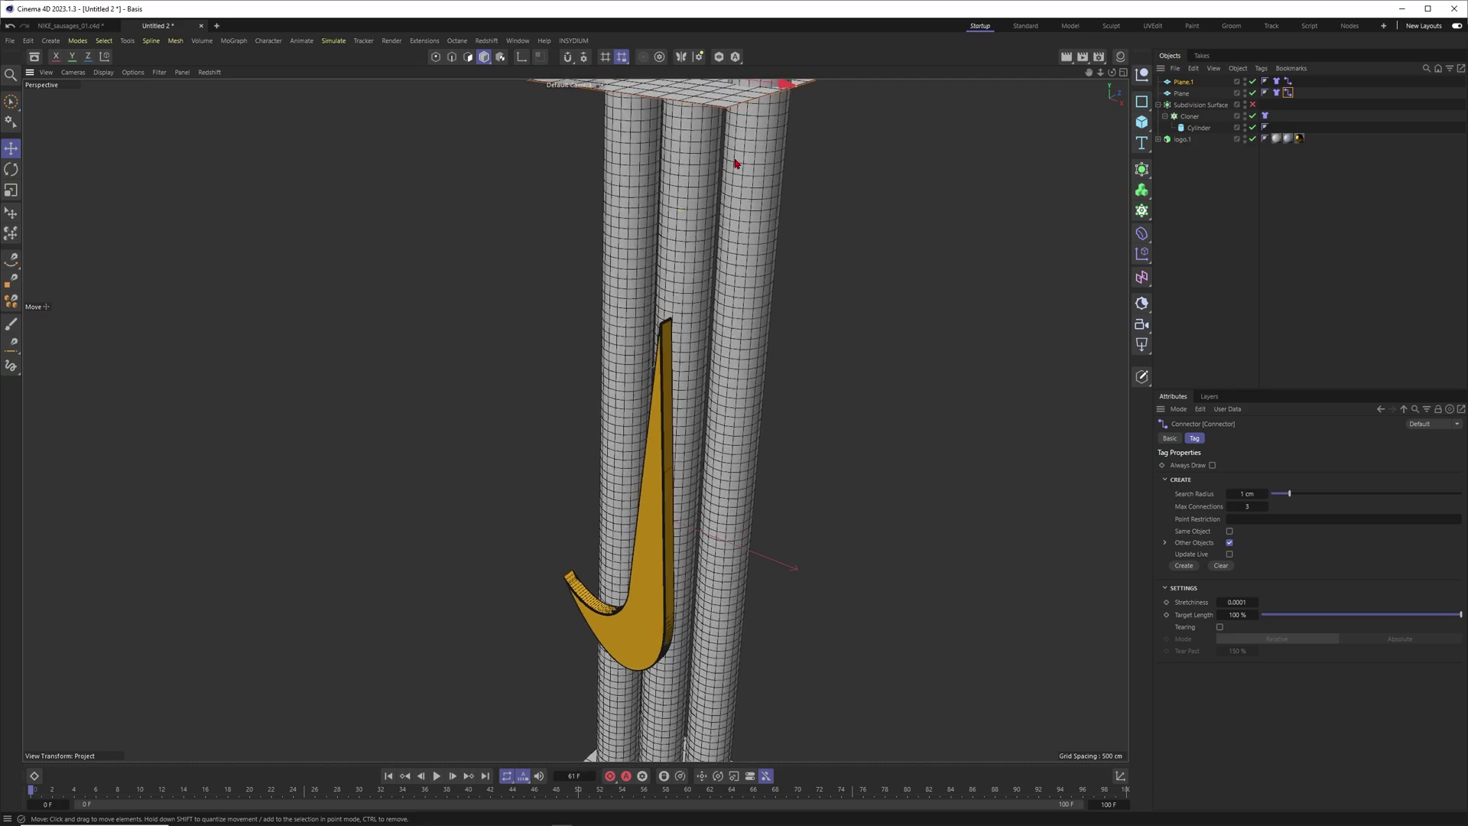
pyautogui.keyDown('alt'); pyautogui.moveTo(737, 163); pyautogui.dragTo(788, 329); pyautogui.keyUp('alt')
pyautogui.scroll(4, 787, 272)
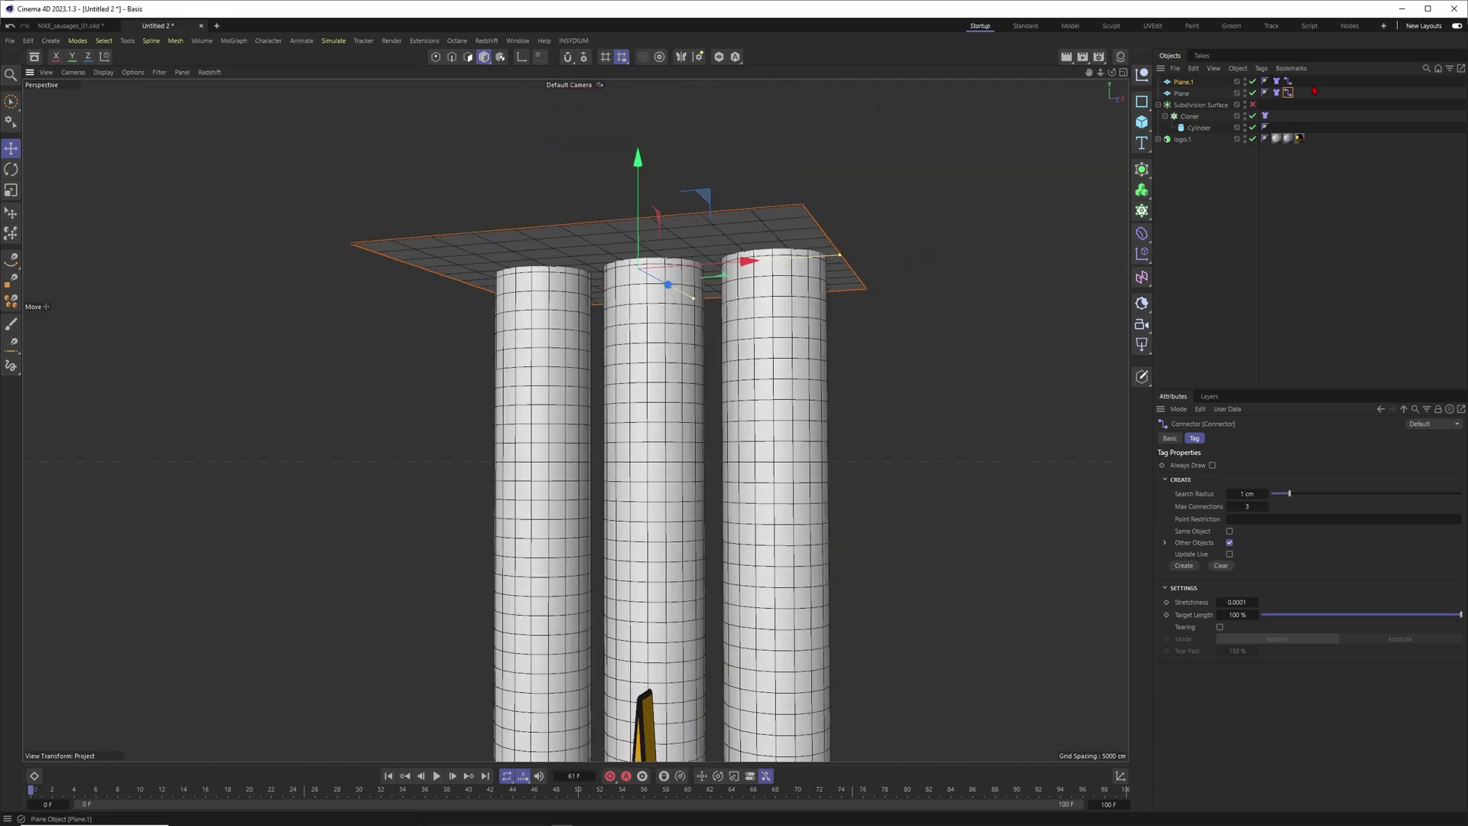
pyautogui.keyDown('ctrl'); pyautogui.moveTo(1292, 90); pyautogui.dragTo(1288, 93); pyautogui.keyUp('ctrl')
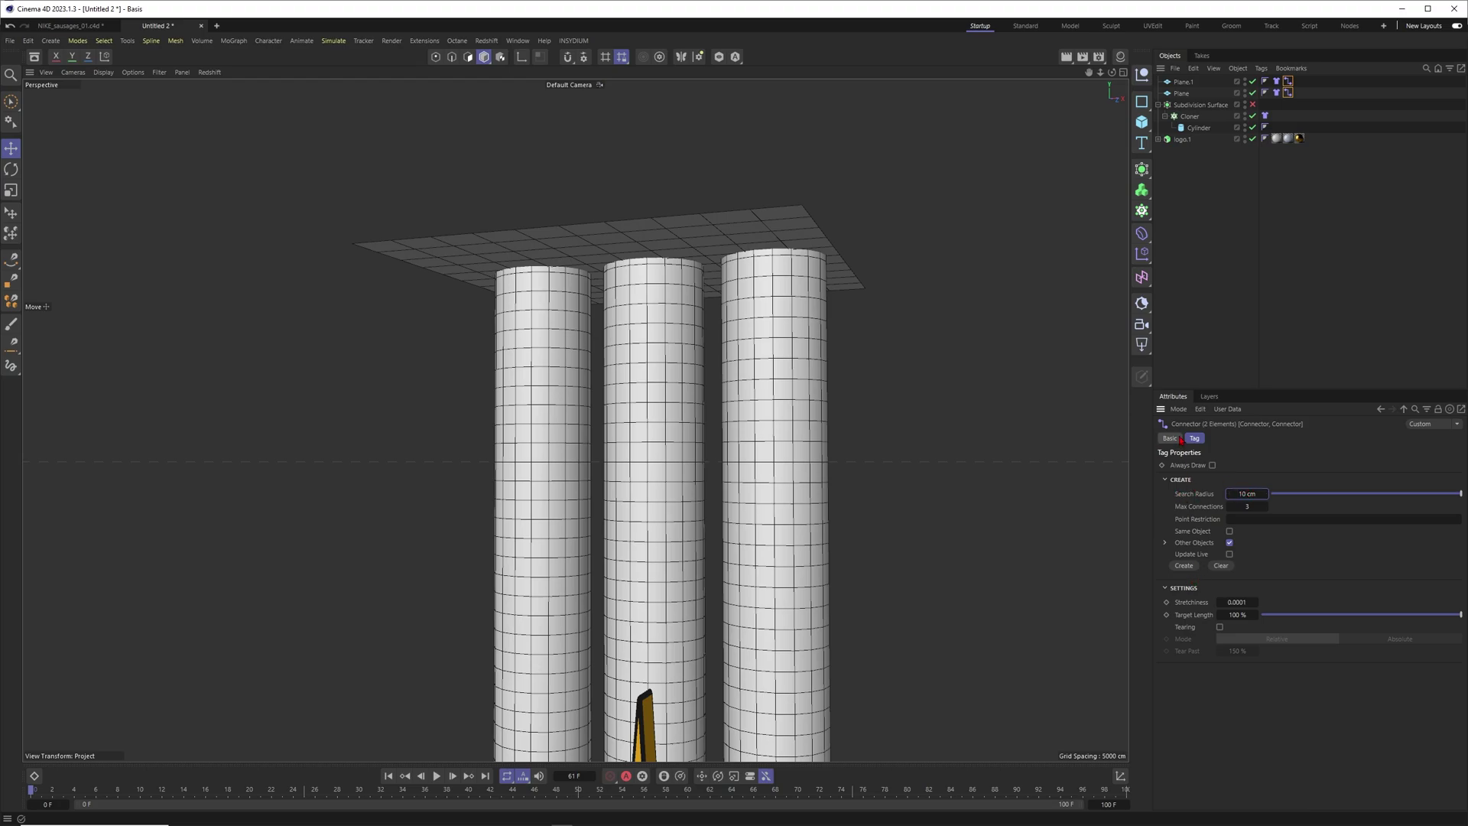
pyautogui.click(1186, 566)
# Move the top plane slightly upward at the upper ends of the cylinders
pyautogui.keyDown('alt'); pyautogui.moveTo(754, 282); pyautogui.dragTo(906, 178); pyautogui.keyUp('alt')
pyautogui.click(924, 221)
pyautogui.moveTo(701, 212); pyautogui.dragTo(703, 195)
# Move the bottom plane slightly downward below the lower ends of the cylinders
pyautogui.keyDown('alt'); pyautogui.moveTo(788, 279); pyautogui.dragTo(650, 279, button='right'); pyautogui.keyUp('alt')
pyautogui.keyDown('alt'); pyautogui.moveTo(780, 585); pyautogui.dragTo(773, 354, button='middle'); pyautogui.keyUp('alt')
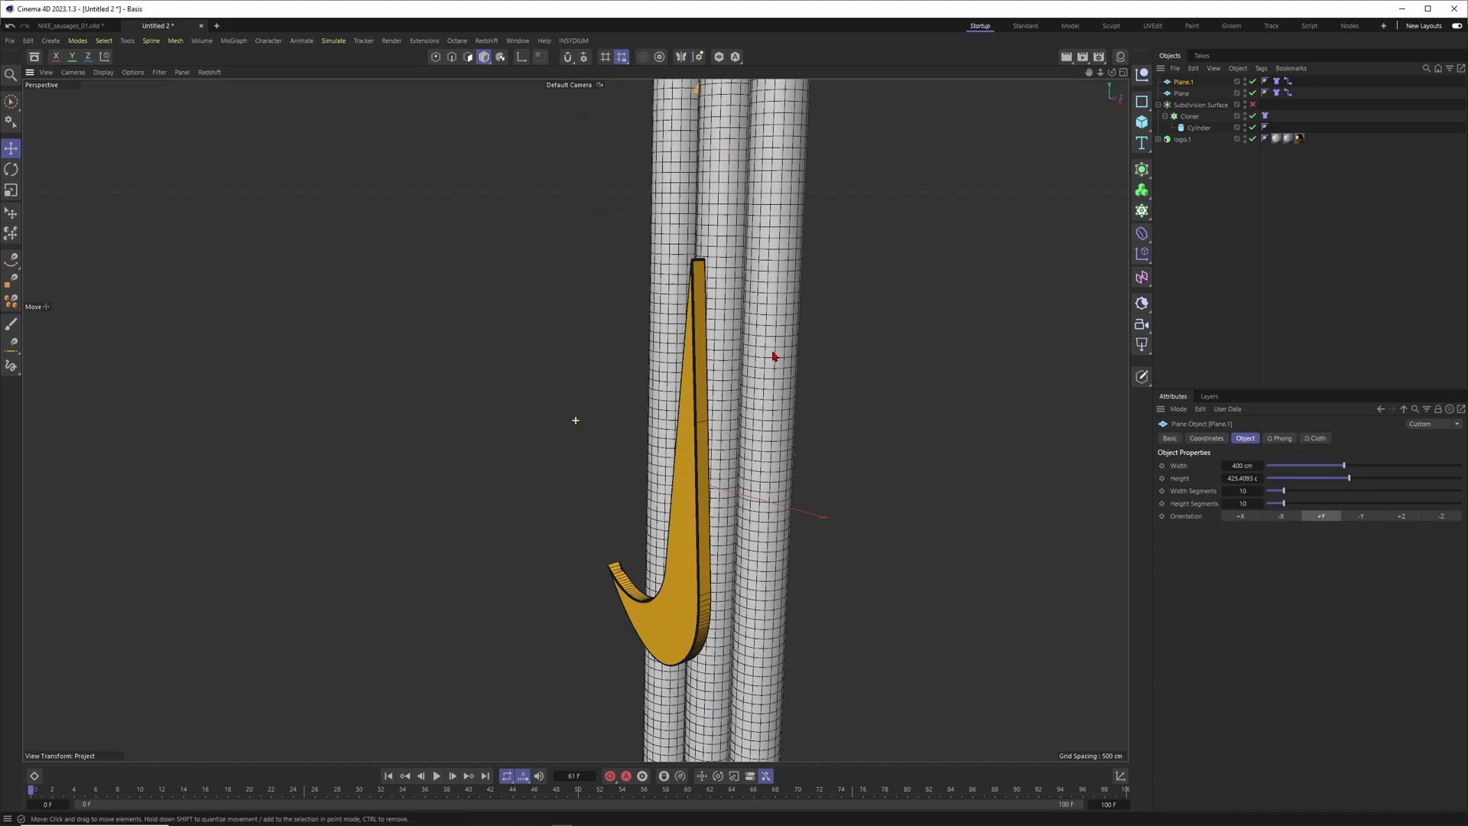
pyautogui.keyDown('alt'); pyautogui.moveTo(774, 726); pyautogui.dragTo(749, 402, button='middle'); pyautogui.keyUp('alt')
pyautogui.keyDown('alt'); pyautogui.moveTo(686, 491); pyautogui.dragTo(807, 475, button='right'); pyautogui.keyUp('alt')
pyautogui.keyDown('alt'); pyautogui.moveTo(807, 475); pyautogui.dragTo(771, 396, button='middle'); pyautogui.keyUp('alt')
pyautogui.click(718, 464)
pyautogui.scroll(3, 688, 438)
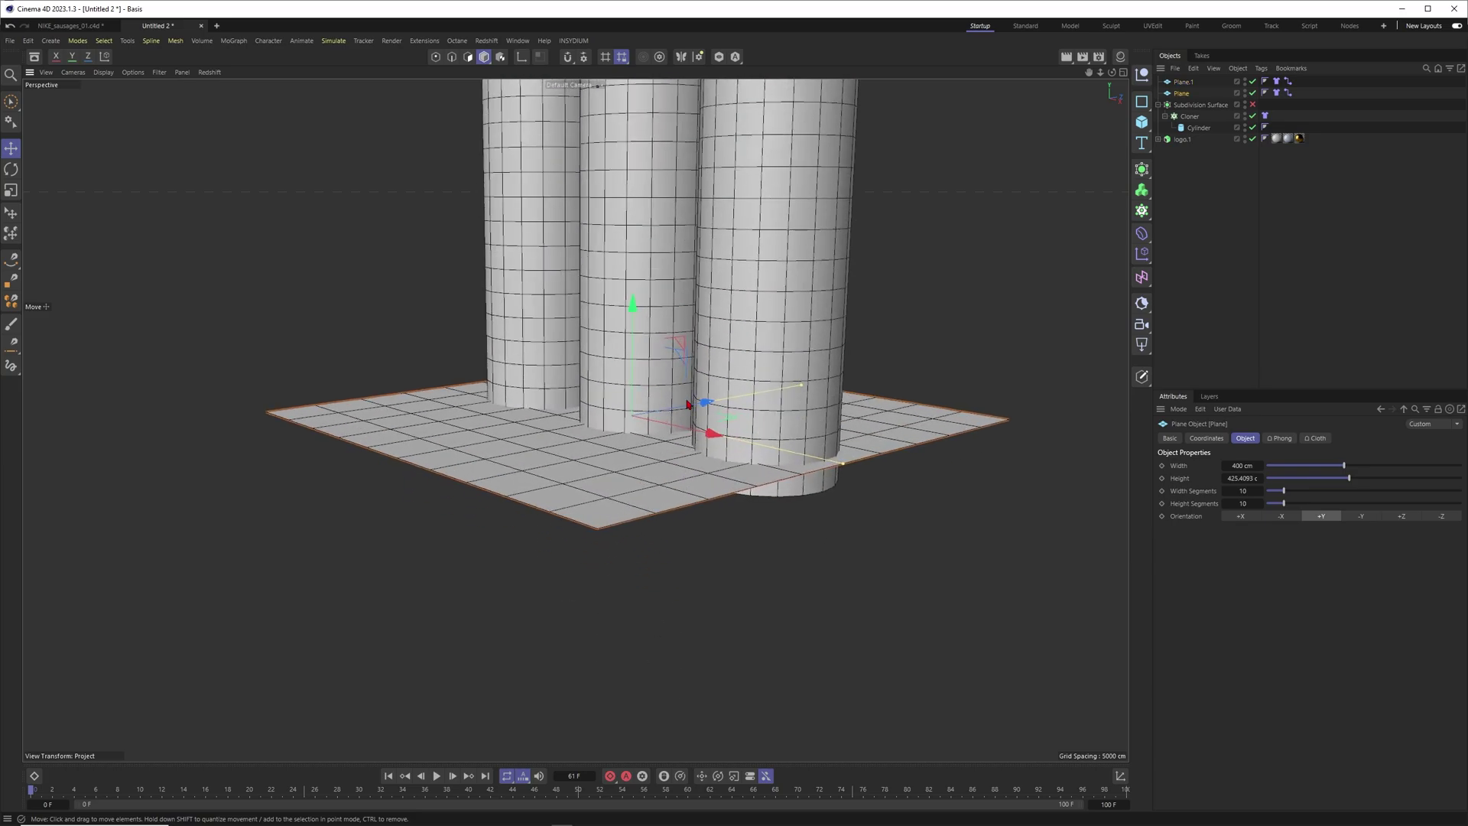
pyautogui.keyDown('alt'); pyautogui.moveTo(688, 407); pyautogui.dragTo(670, 381); pyautogui.keyUp('alt')
pyautogui.moveTo(644, 397); pyautogui.dragTo(641, 427)
pyautogui.moveTo(745, 470)
pyautogui.keyDown('alt'); pyautogui.mouseDown()
pyautogui.moveTo(760, 445)
pyautogui.moveTo(757, 478)
pyautogui.mouseUp(); pyautogui.keyUp('alt')
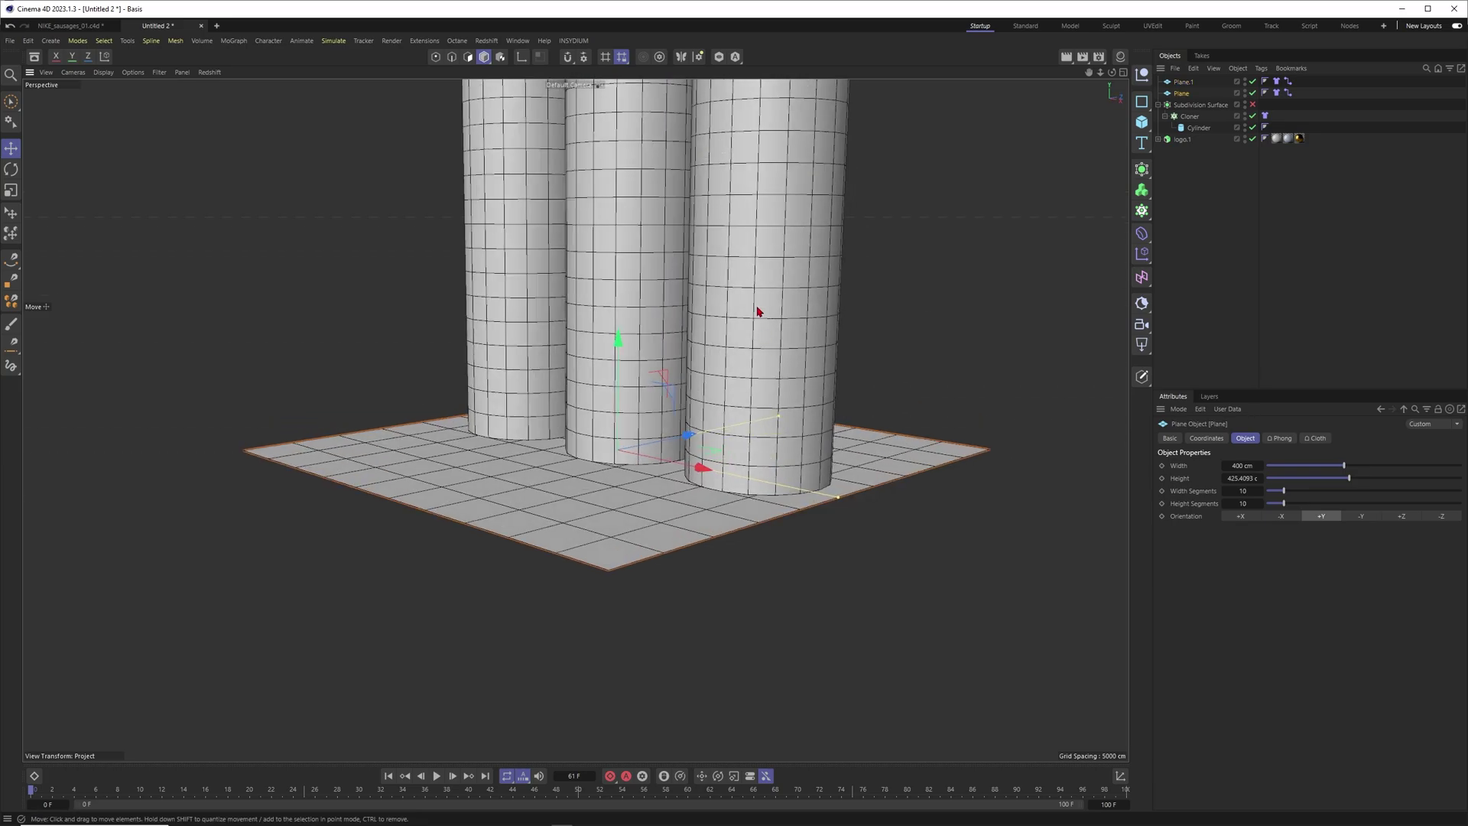
# Set both Connector tags to a 20 cm search radius and 10 max connections, and recreate the connections
pyautogui.keyDown('alt'); pyautogui.moveTo(764, 264); pyautogui.dragTo(796, 382, button='middle'); pyautogui.keyUp('alt')
pyautogui.moveTo(1302, 102); pyautogui.dragTo(1287, 79)
pyautogui.keyDown('alt'); pyautogui.moveTo(875, 245); pyautogui.dragTo(913, 393, button='middle'); pyautogui.keyUp('alt')
pyautogui.keyDown('alt'); pyautogui.moveTo(914, 393); pyautogui.dragTo(911, 373); pyautogui.keyUp('alt')
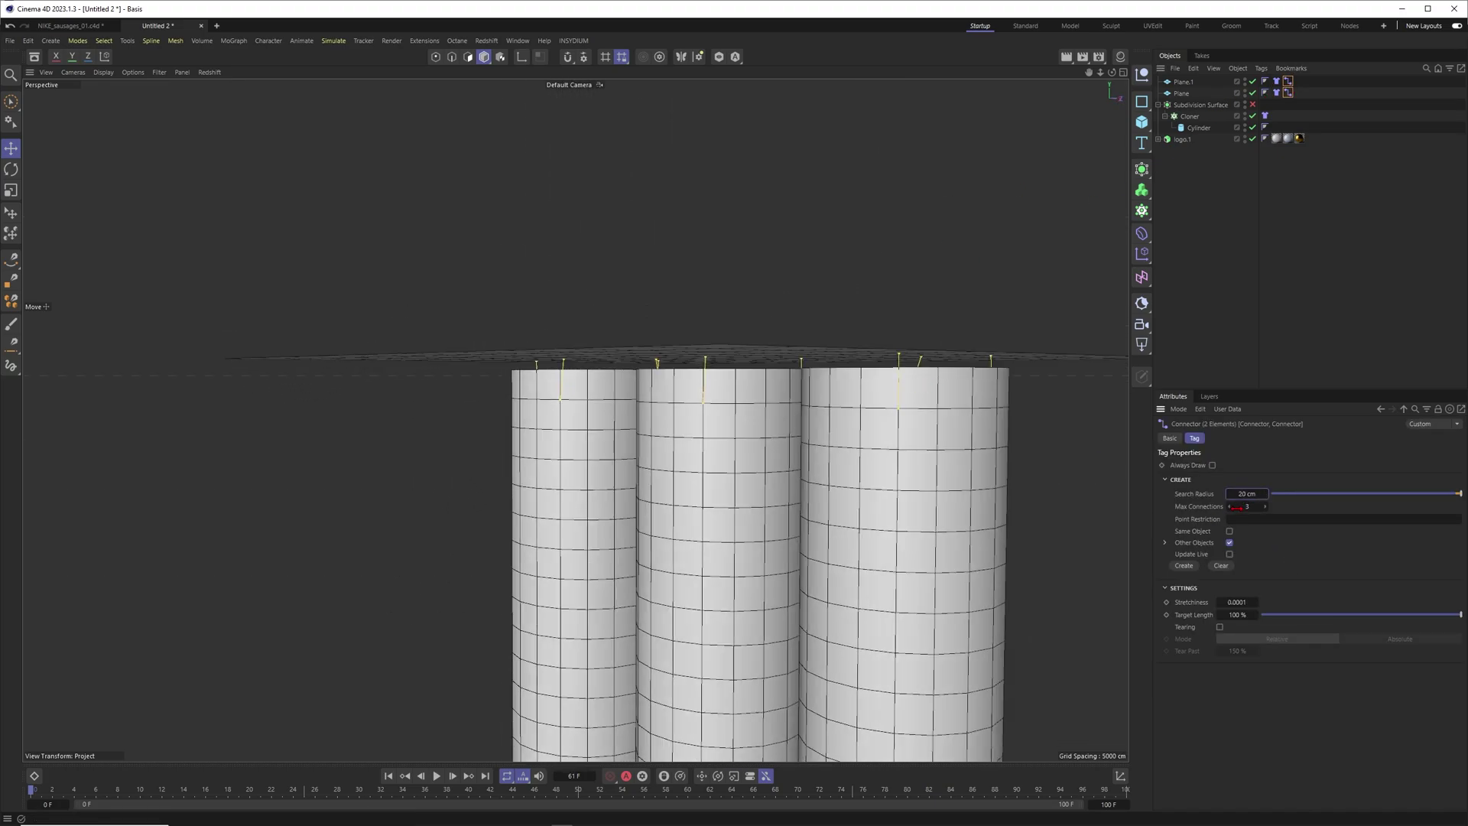
pyautogui.click(1185, 567)
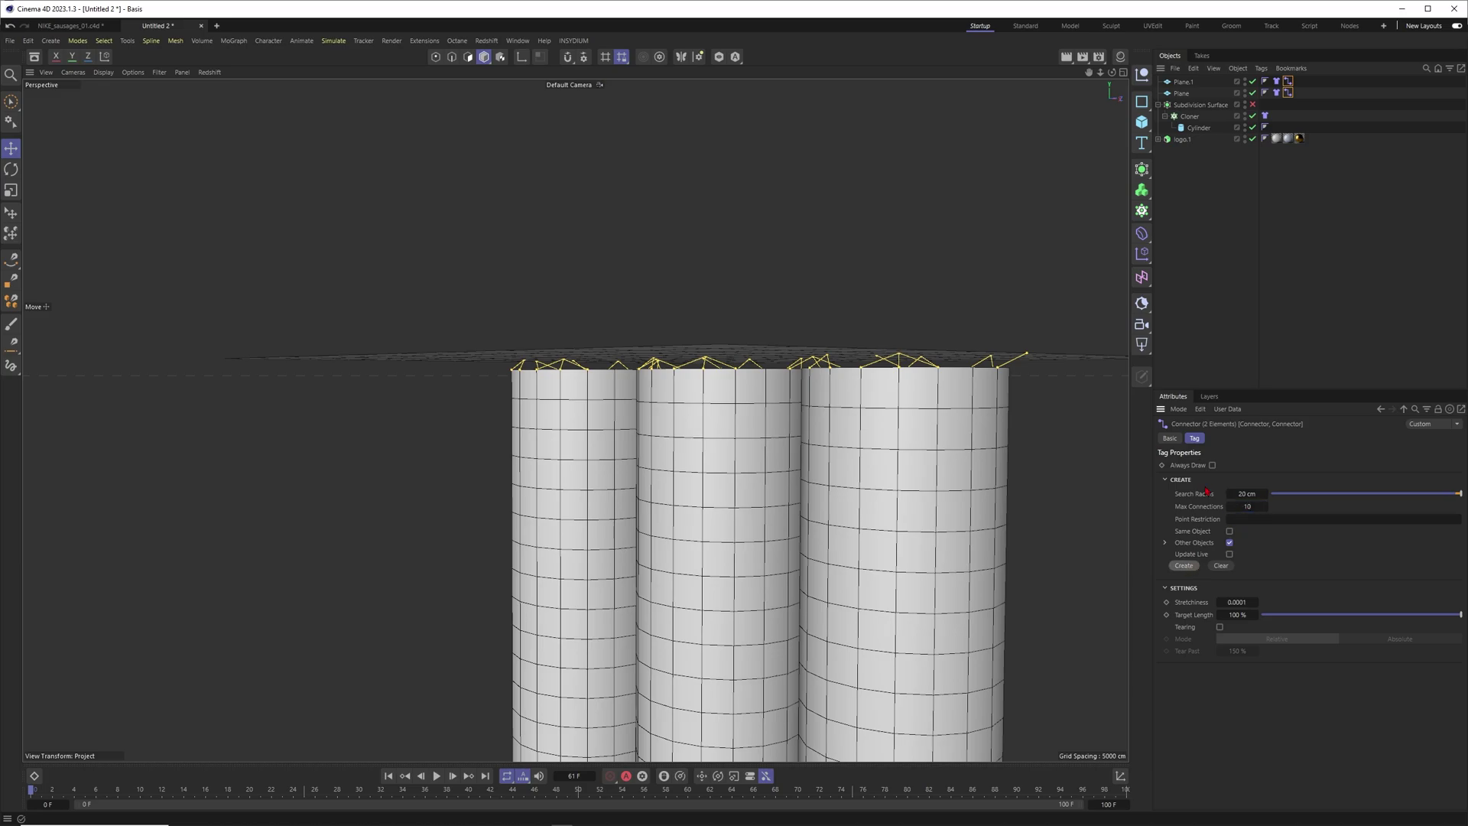
# Raise the search radius of the Connector tags to 30 cm or more and regenerate the connections
pyautogui.moveTo(905, 380)
pyautogui.keyDown('alt'); pyautogui.mouseDown()
pyautogui.moveTo(897, 390)
pyautogui.moveTo(916, 369)
pyautogui.mouseUp(); pyautogui.keyUp('alt')
pyautogui.moveTo(1258, 493); pyautogui.dragTo(1223, 514)
pyautogui.write('30')
pyautogui.press('Return')
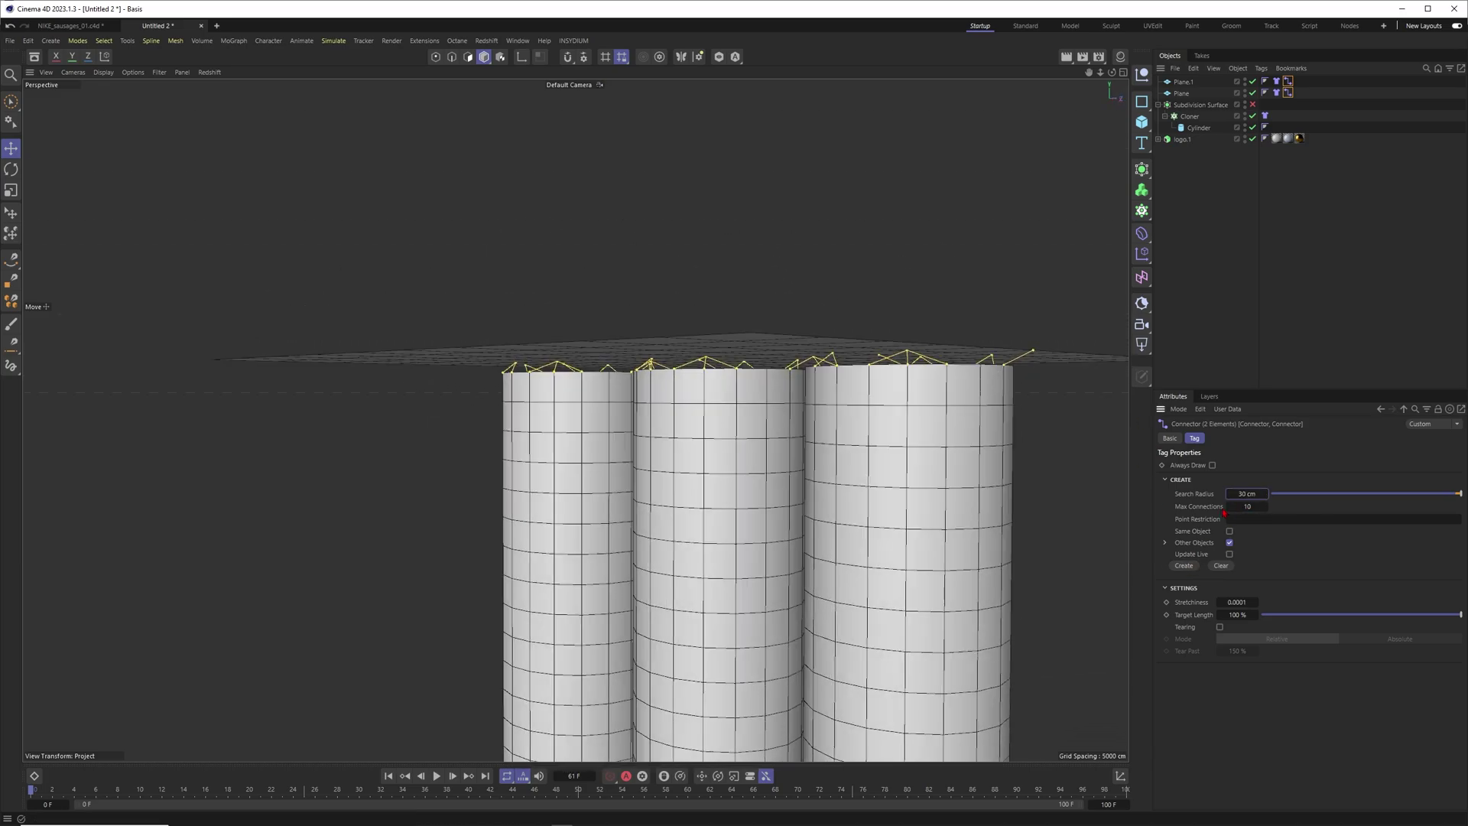
pyautogui.click(1185, 566)
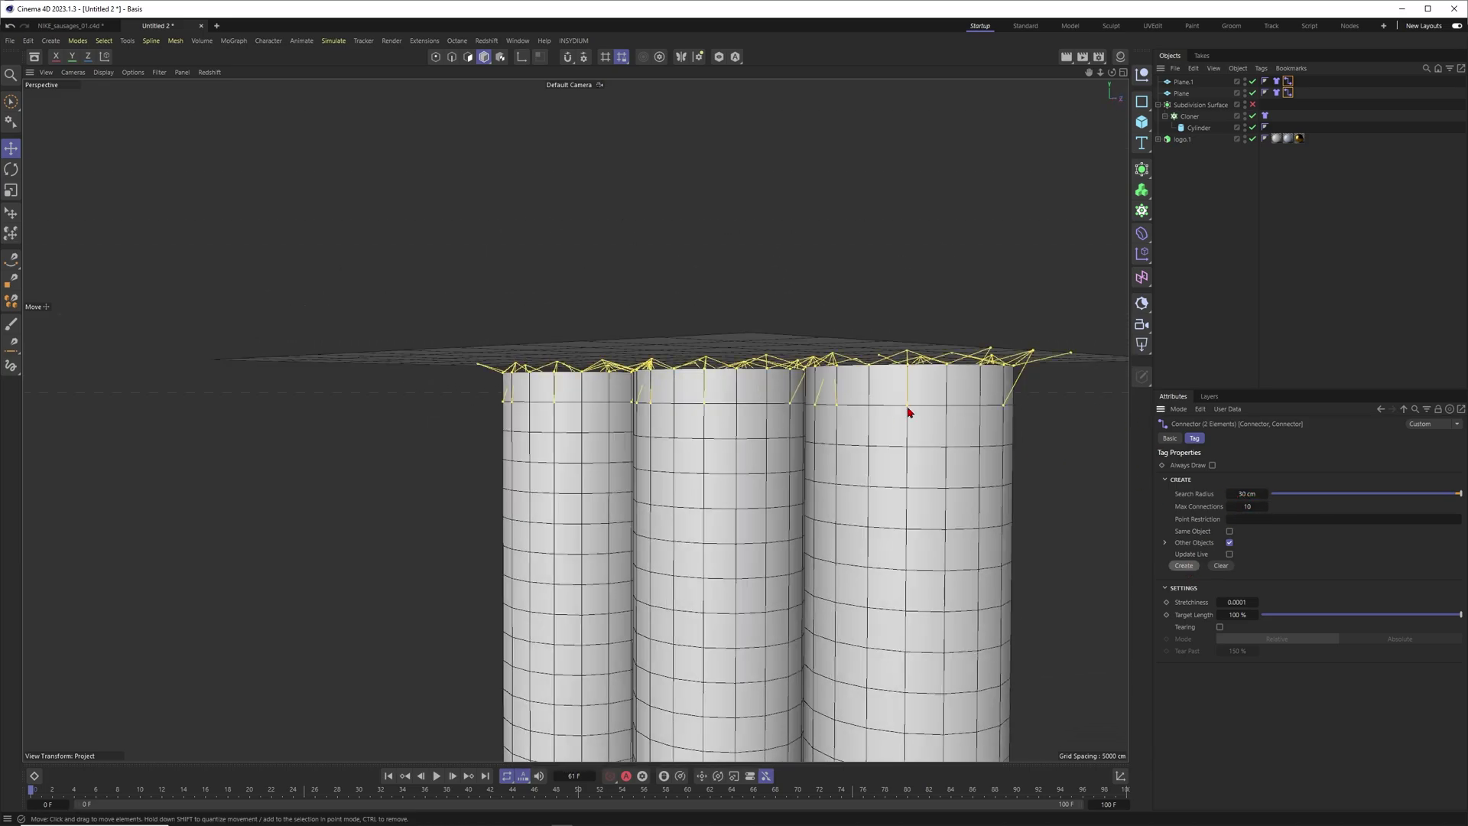
pyautogui.click(1242, 494)
pyautogui.click(1192, 569)
# Add a Turbulence force to the scene and set its scale to 50%
pyautogui.keyDown('alt'); pyautogui.moveTo(923, 394); pyautogui.dragTo(748, 587, button='right'); pyautogui.keyUp('alt')
pyautogui.keyDown('alt'); pyautogui.moveTo(906, 754); pyautogui.dragTo(805, 510, button='middle'); pyautogui.keyUp('alt')
pyautogui.keyDown('alt'); pyautogui.moveTo(805, 511); pyautogui.dragTo(841, 489, button='right'); pyautogui.keyUp('alt')
pyautogui.keyDown('alt'); pyautogui.moveTo(841, 490); pyautogui.dragTo(796, 331); pyautogui.keyUp('alt')
pyautogui.keyDown('alt'); pyautogui.moveTo(796, 331); pyautogui.dragTo(826, 493, button='middle'); pyautogui.keyUp('alt')
pyautogui.keyDown('alt'); pyautogui.moveTo(851, 240); pyautogui.dragTo(797, 423); pyautogui.keyUp('alt')
pyautogui.click(1237, 265)
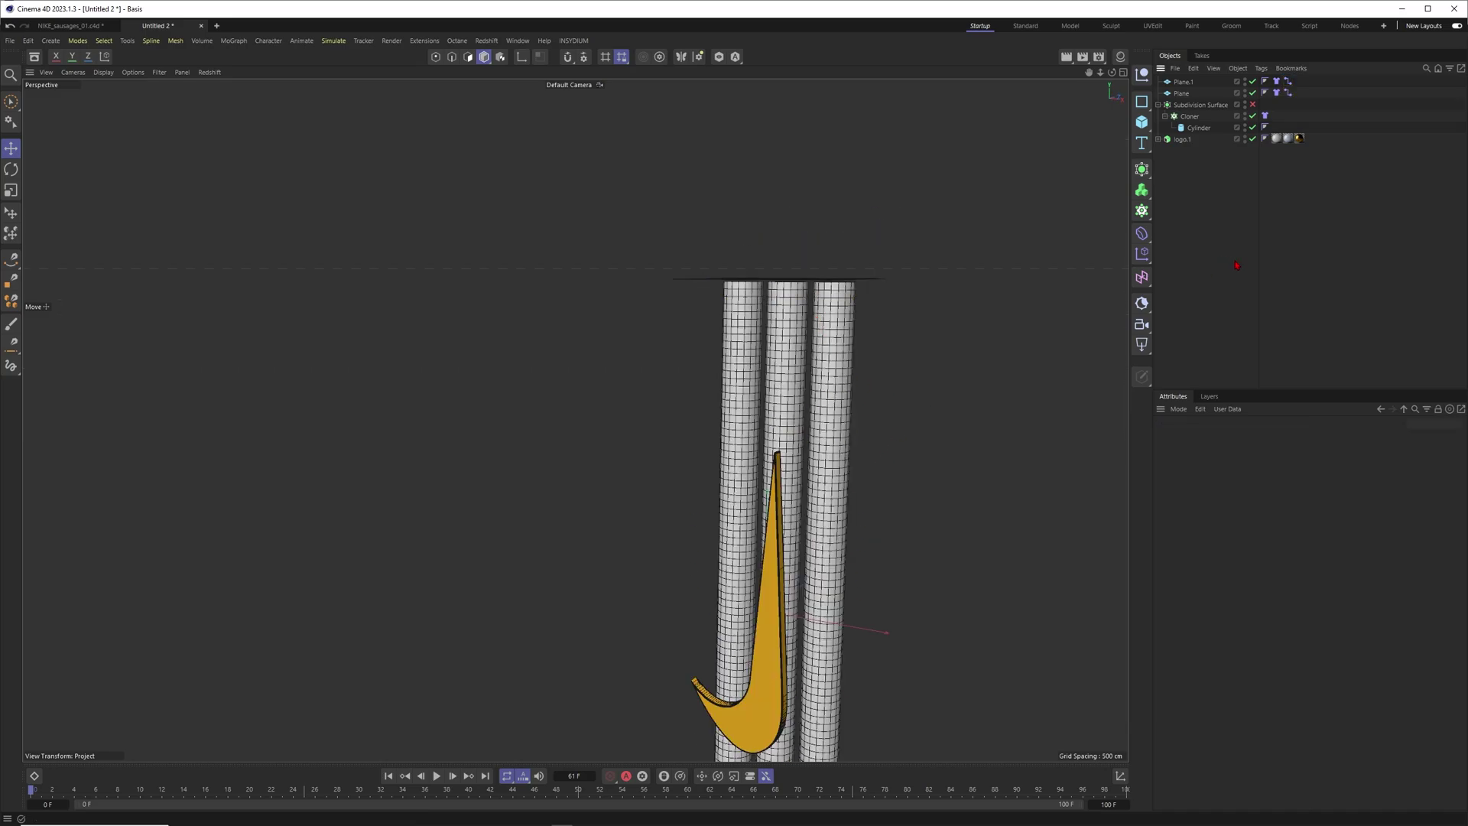
pyautogui.click(334, 41)
pyautogui.moveTo(358, 62)
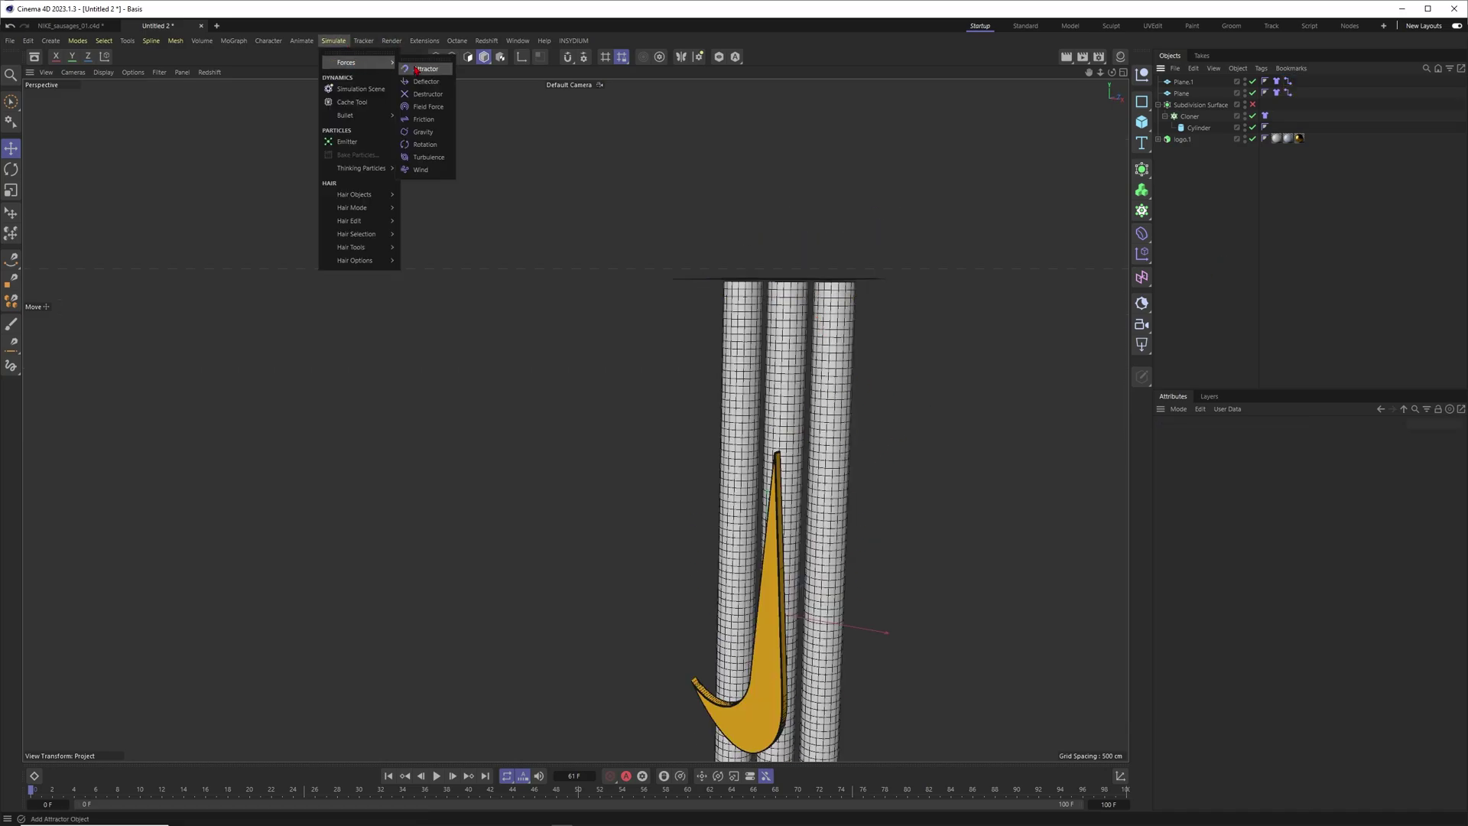
pyautogui.click(424, 148)
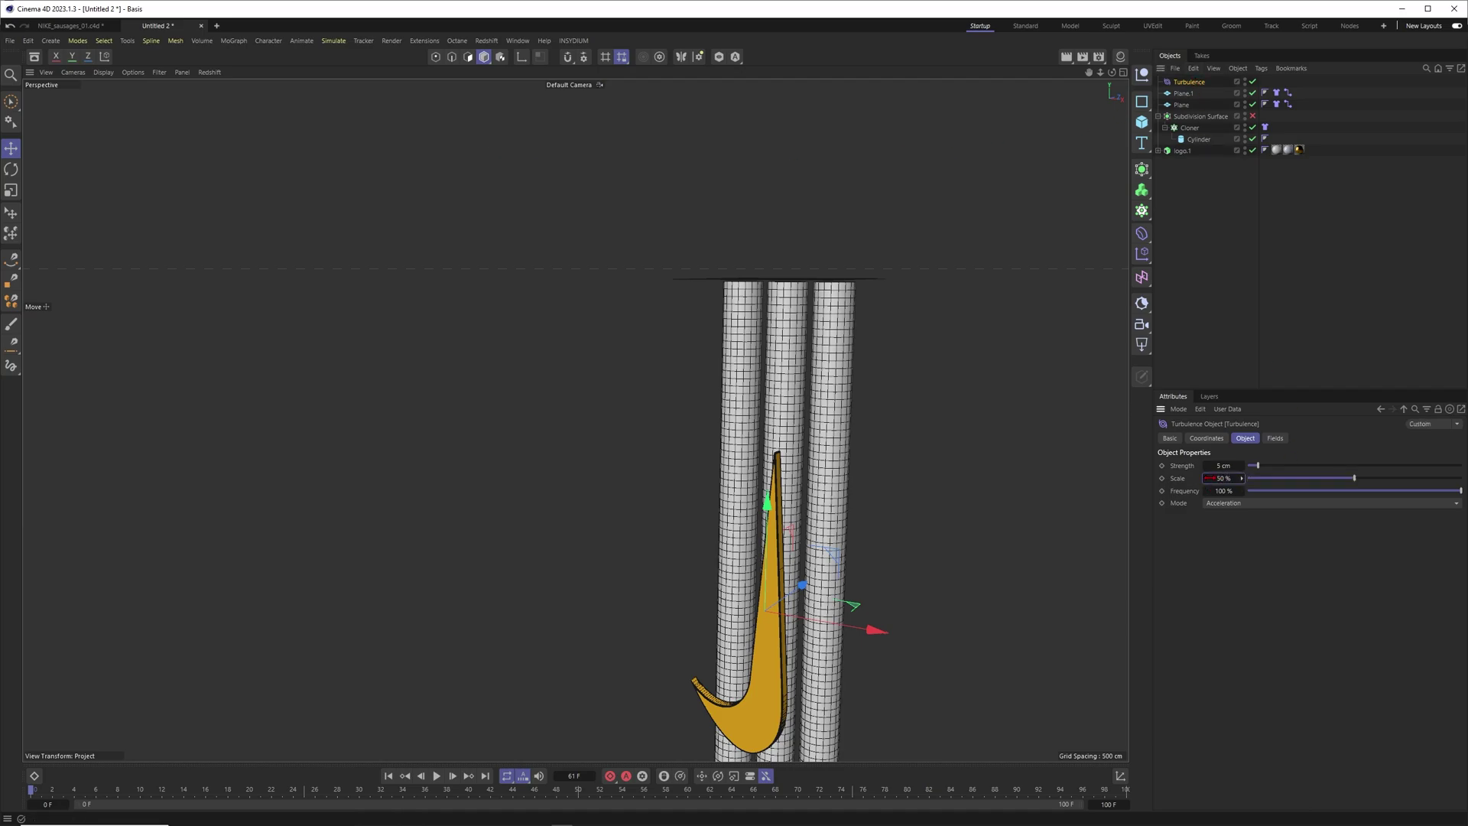
# Play the simulation and examine how the cylinders hold to the planes at both ends
pyautogui.keyDown('alt'); pyautogui.moveTo(920, 535); pyautogui.dragTo(864, 398, button='middle'); pyautogui.keyUp('alt')
pyautogui.keyDown('alt'); pyautogui.moveTo(864, 401); pyautogui.dragTo(740, 494, button='right'); pyautogui.keyUp('alt')
pyautogui.keyDown('alt'); pyautogui.moveTo(741, 494); pyautogui.dragTo(825, 466); pyautogui.keyUp('alt')
pyautogui.click(877, 446)
pyautogui.press('F8')
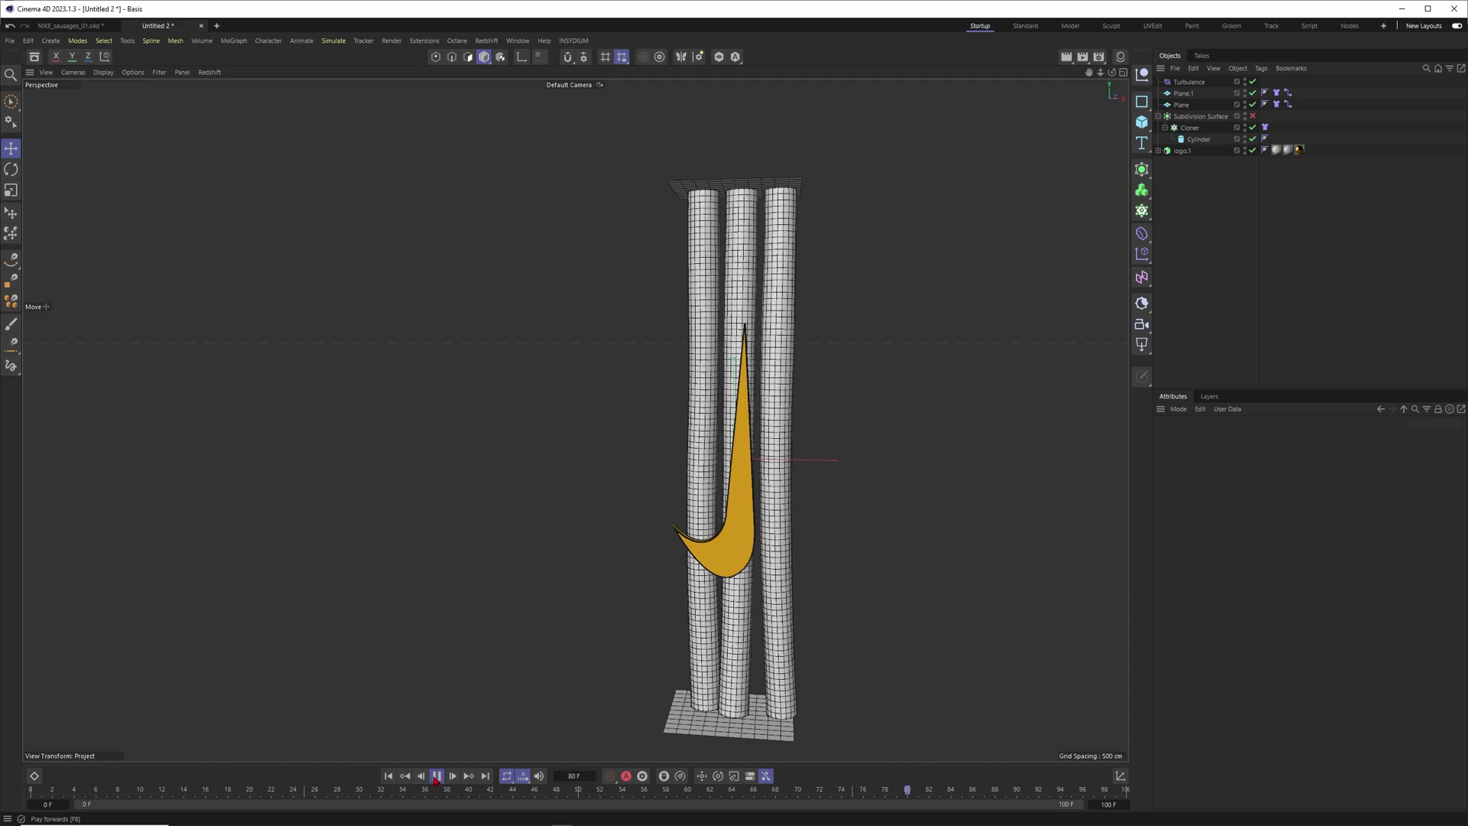
pyautogui.keyDown('alt'); pyautogui.moveTo(720, 675); pyautogui.dragTo(600, 511, button='middle'); pyautogui.keyUp('alt')
pyautogui.keyDown('alt'); pyautogui.moveTo(600, 512); pyautogui.dragTo(672, 551, button='right'); pyautogui.keyUp('alt')
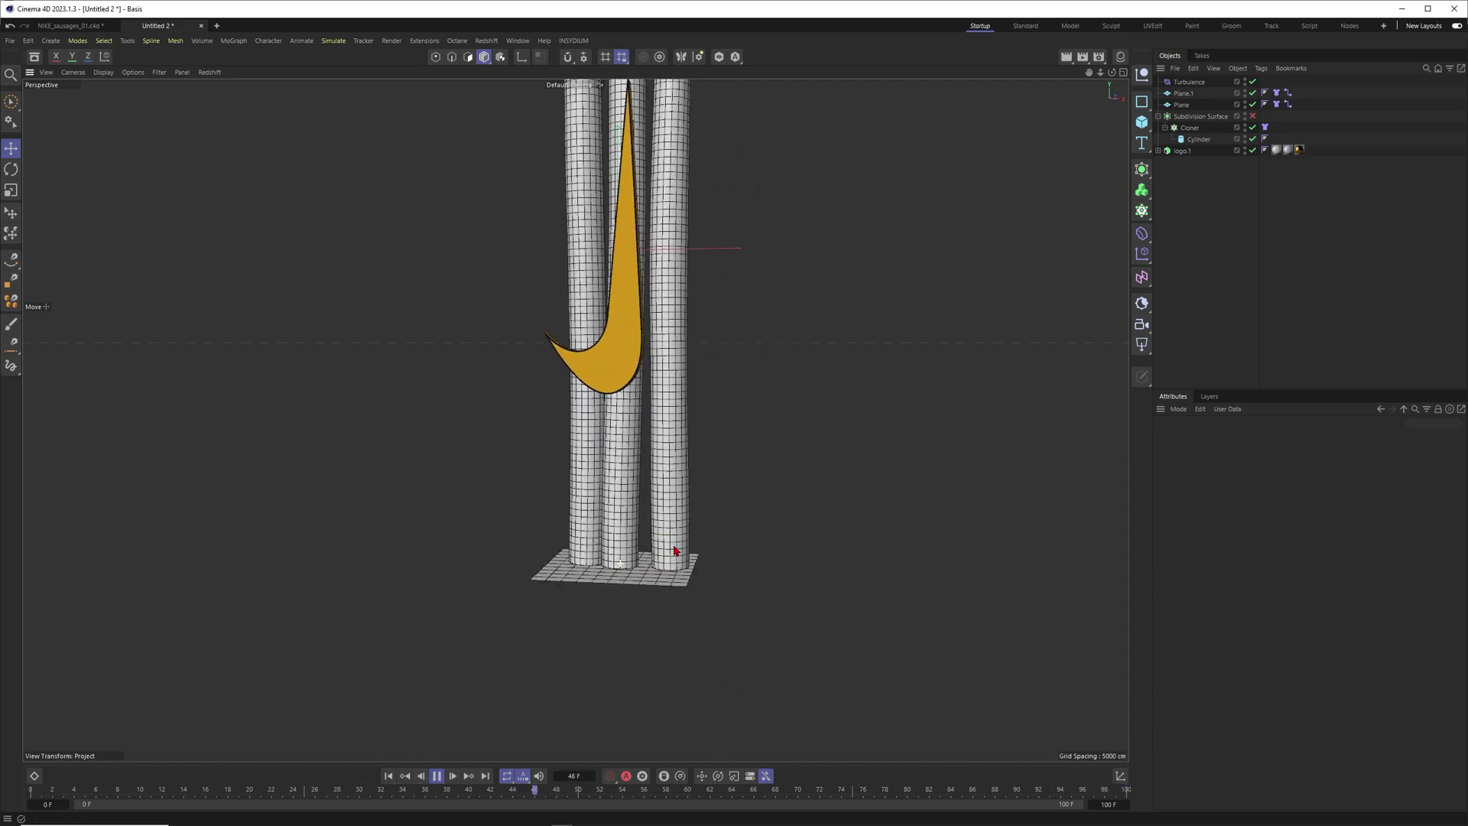
pyautogui.keyDown('alt'); pyautogui.moveTo(672, 551); pyautogui.dragTo(629, 539); pyautogui.keyUp('alt')
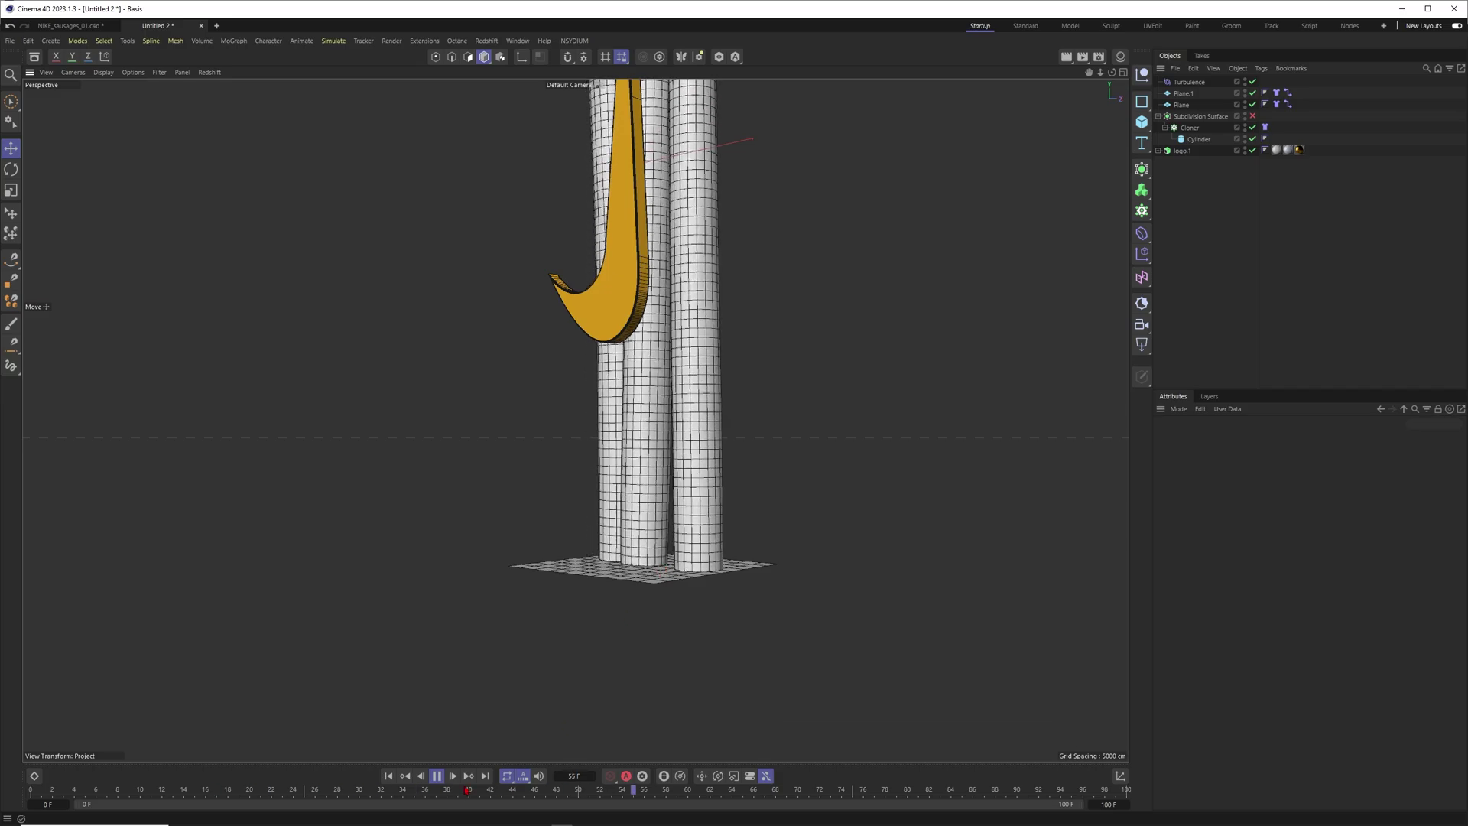
pyautogui.click(436, 776)
pyautogui.keyDown('alt'); pyautogui.moveTo(671, 270); pyautogui.dragTo(687, 536, button='middle'); pyautogui.keyUp('alt')
pyautogui.keyDown('alt'); pyautogui.moveTo(692, 95); pyautogui.dragTo(741, 370, button='middle'); pyautogui.keyUp('alt')
pyautogui.keyDown('alt'); pyautogui.moveTo(730, 374); pyautogui.dragTo(846, 337, button='right'); pyautogui.keyUp('alt')
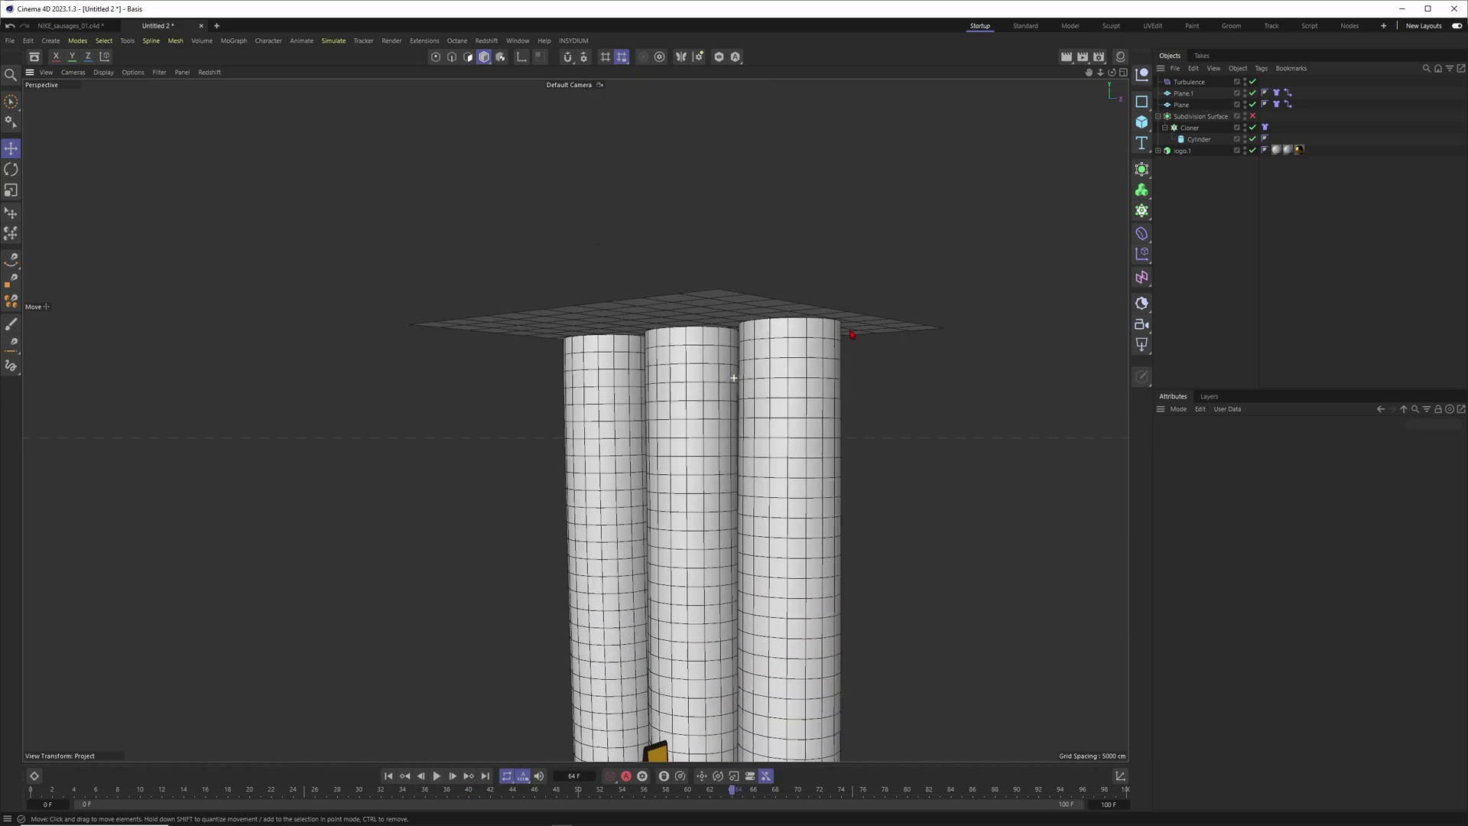
pyautogui.keyDown('alt'); pyautogui.moveTo(846, 336); pyautogui.dragTo(865, 311); pyautogui.keyUp('alt')
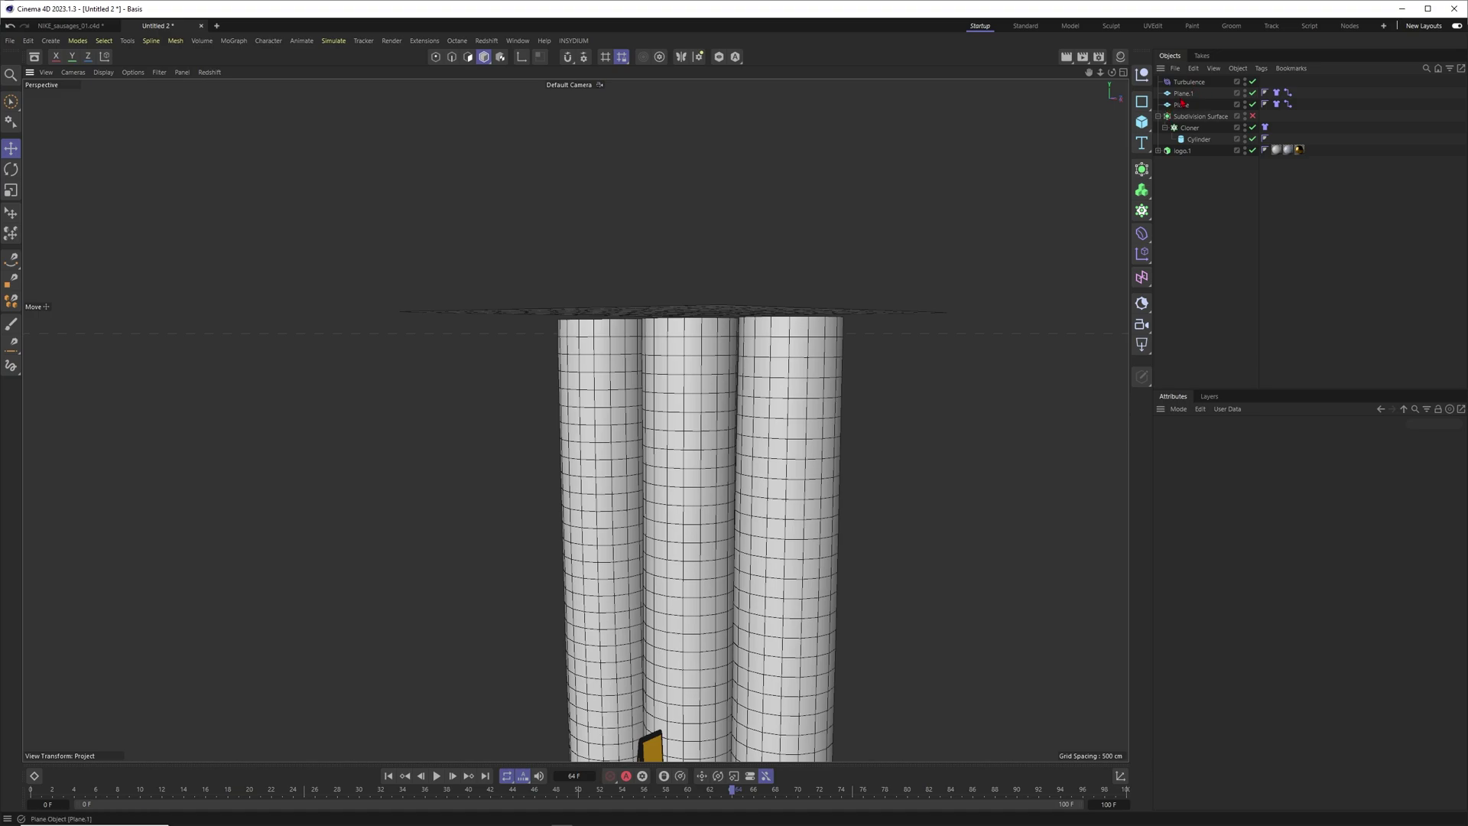
# Increase the Turbulence strength to 100 cm
pyautogui.click(1191, 83)
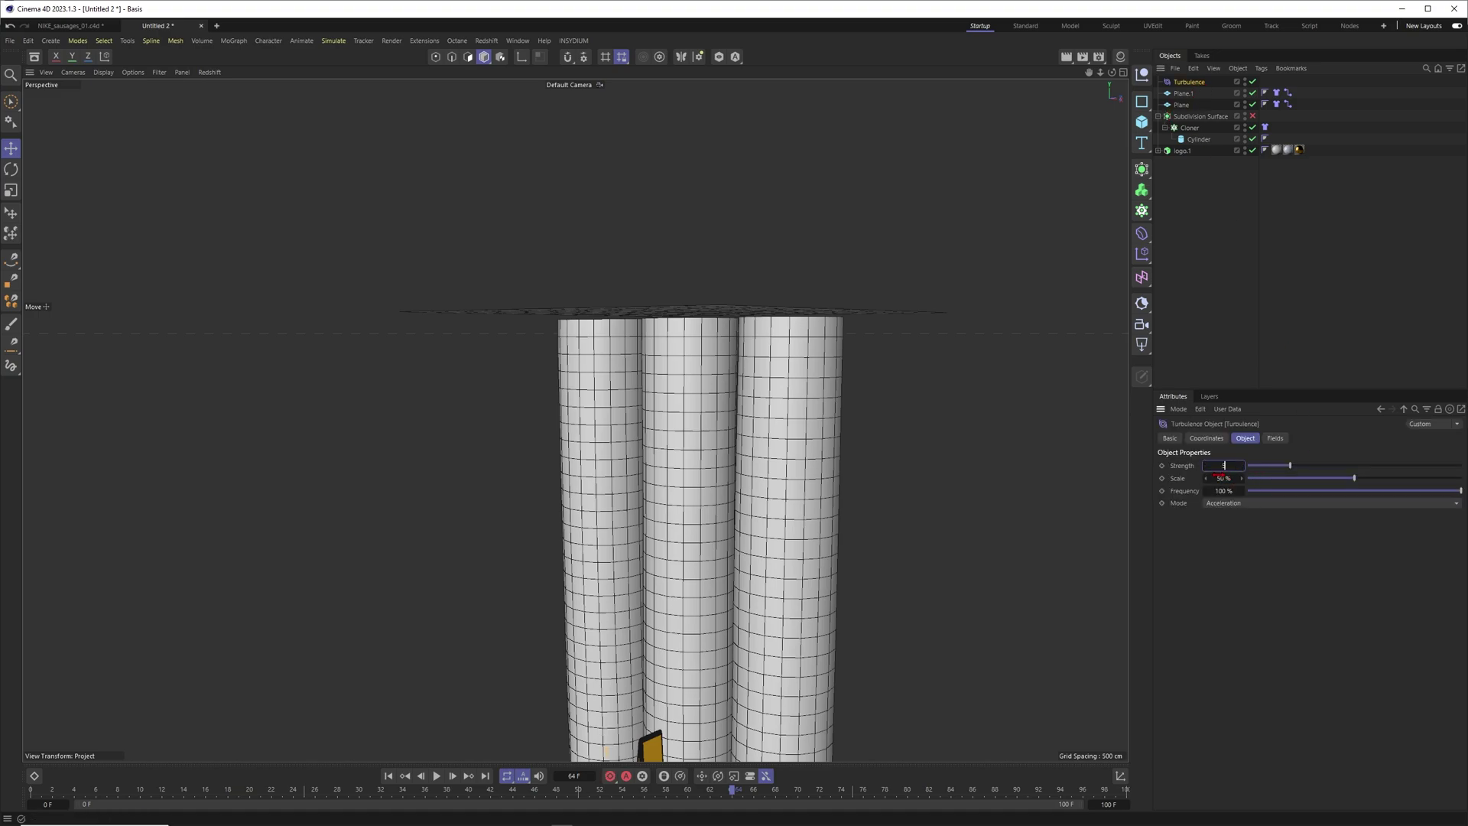
pyautogui.scroll(-3, 705, 505)
pyautogui.click(1222, 469)
pyautogui.write('10')
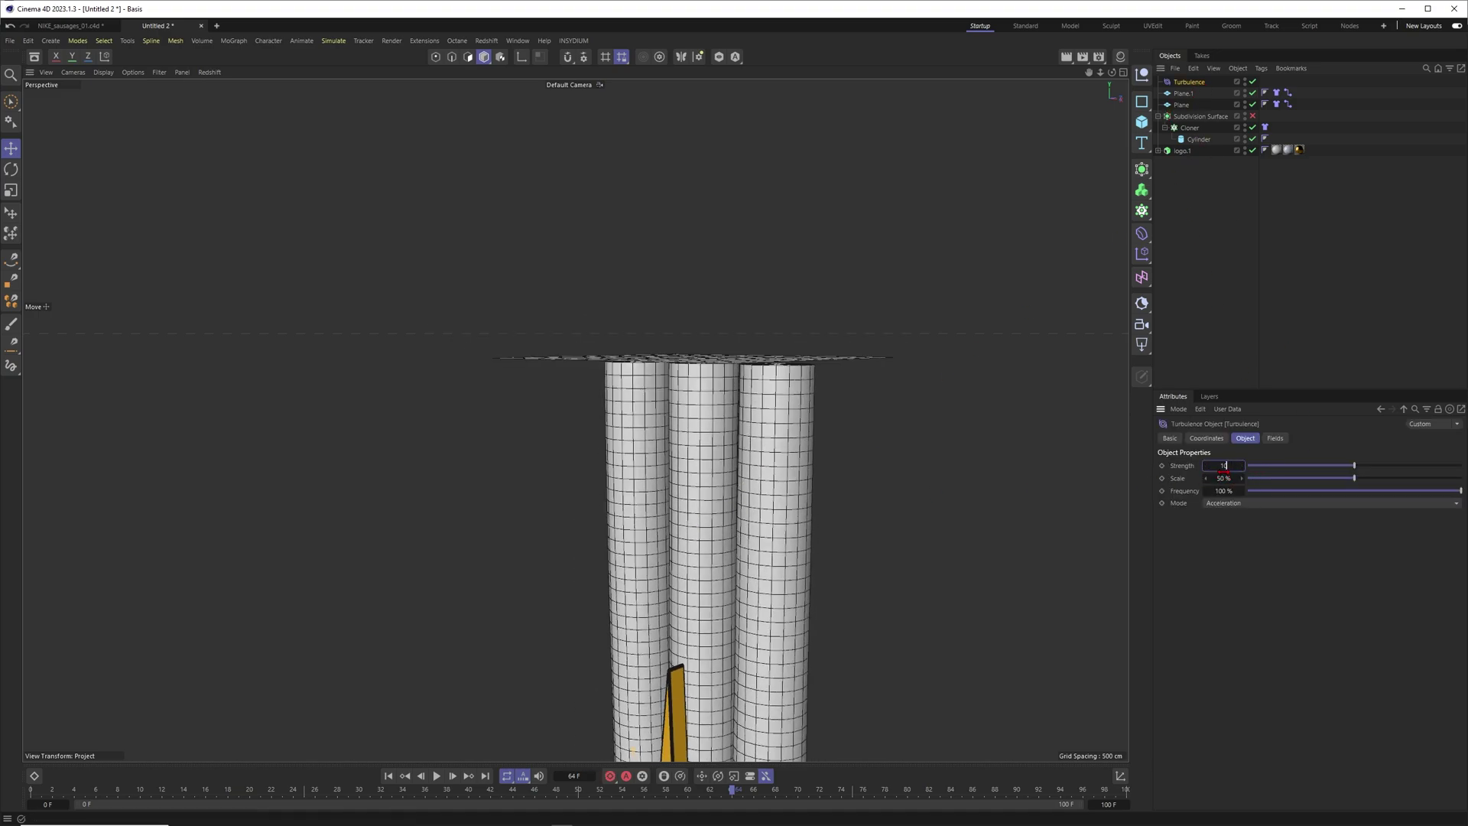
pyautogui.write('0')
pyautogui.press('Return')
# Replay the simulation from the start and examine the cylinders' motion near the bottom plane
pyautogui.scroll(-3, 737, 492)
pyautogui.keyDown('alt'); pyautogui.moveTo(723, 508); pyautogui.dragTo(764, 465, button='middle'); pyautogui.keyUp('alt')
pyautogui.scroll(-2, 764, 466)
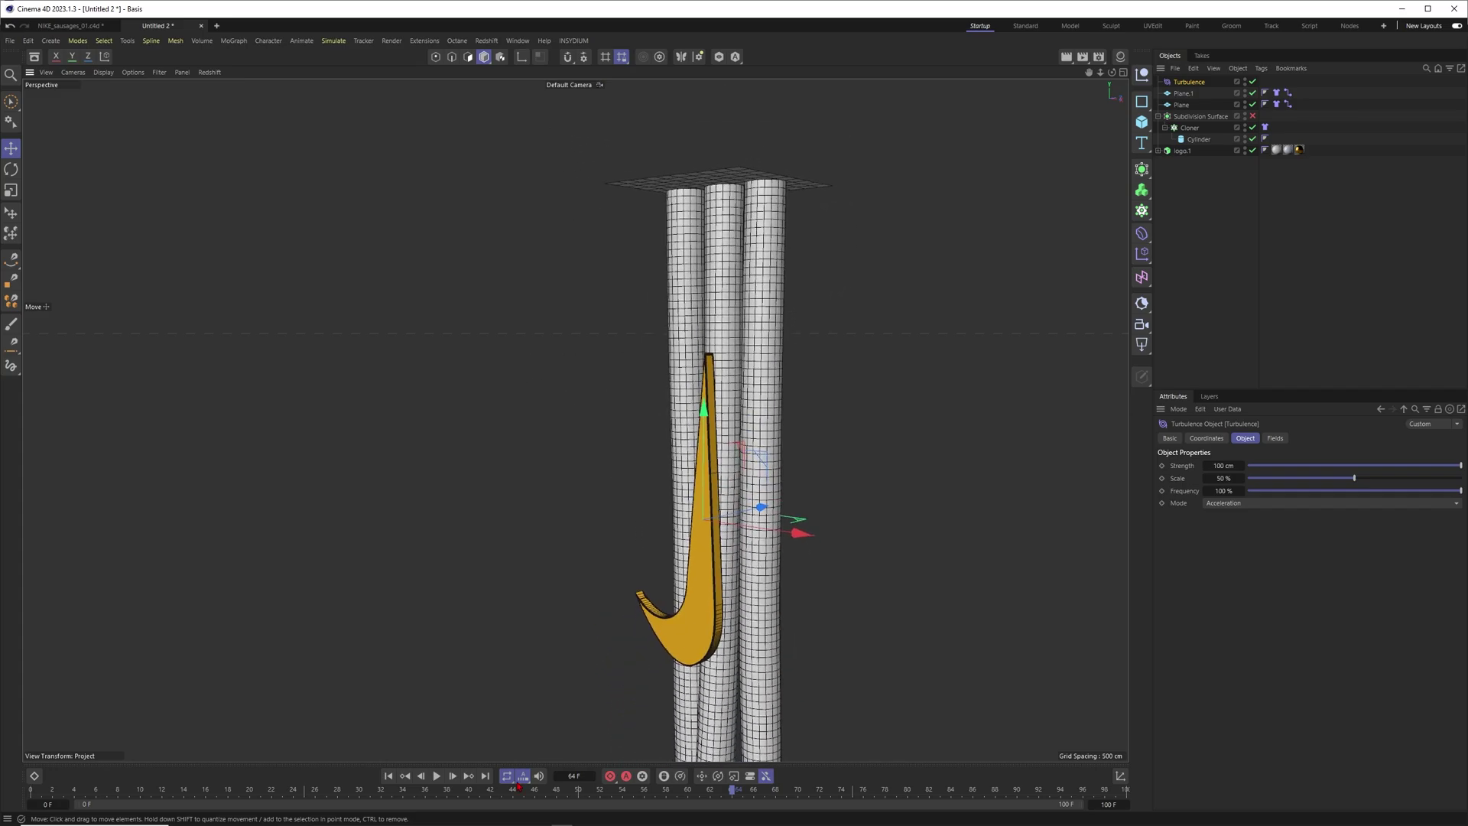
pyautogui.hotkey('ctrl', 'shift', 'a')
pyautogui.click(389, 776)
pyautogui.click(436, 775)
pyautogui.keyDown('alt'); pyautogui.moveTo(761, 472); pyautogui.dragTo(692, 511, button='right'); pyautogui.keyUp('alt')
pyautogui.keyDown('alt'); pyautogui.moveTo(750, 629); pyautogui.dragTo(728, 508, button='middle'); pyautogui.keyUp('alt')
pyautogui.keyDown('alt'); pyautogui.moveTo(728, 508); pyautogui.dragTo(745, 574); pyautogui.keyUp('alt')
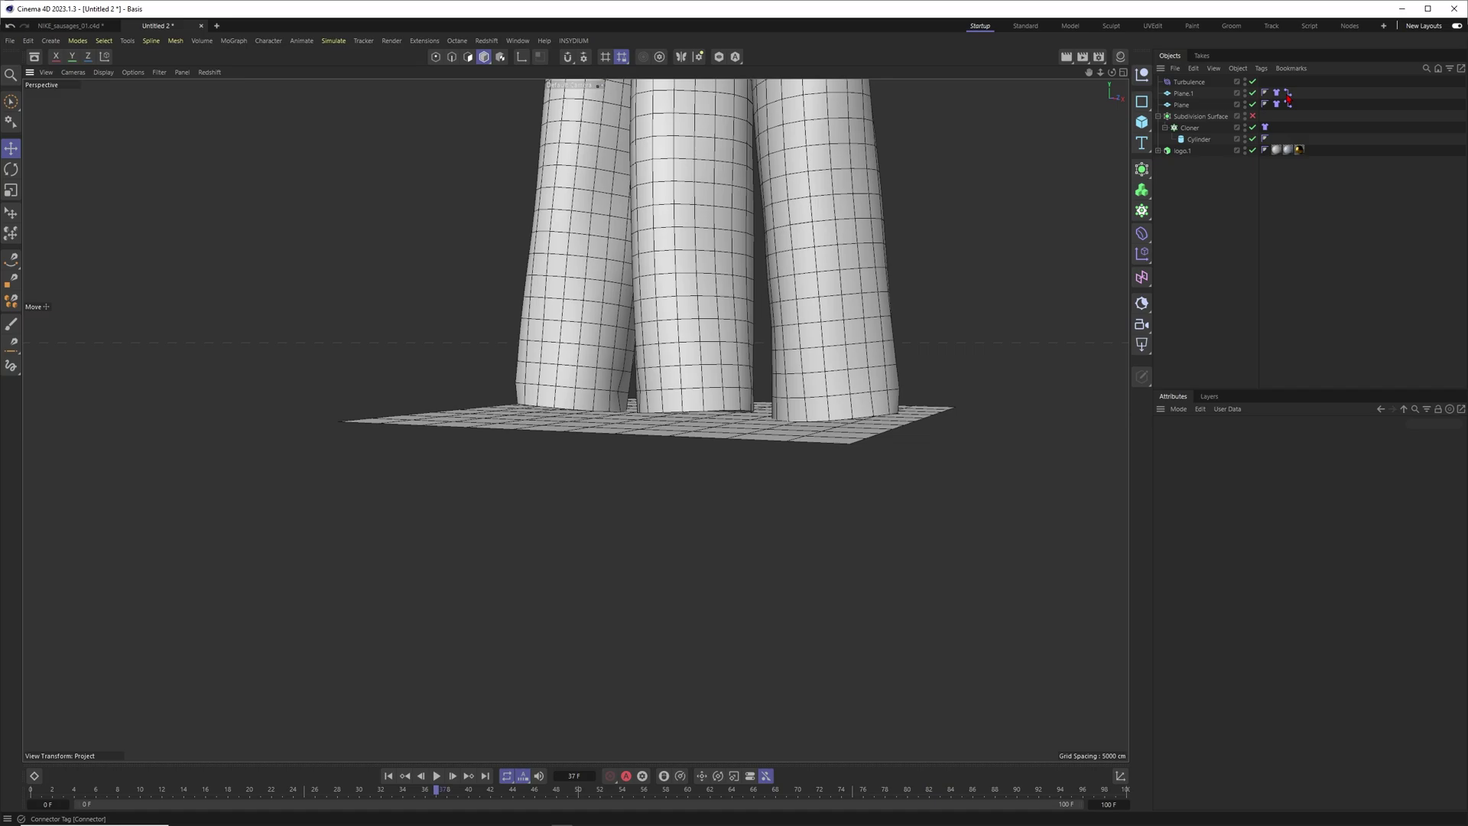
# Select both Connector tags, replay the simulation to inspect the connections at both planes, and rewind to the start
pyautogui.click(1288, 93)
pyautogui.keyDown('shift'); pyautogui.click(1287, 104); pyautogui.keyUp('shift')
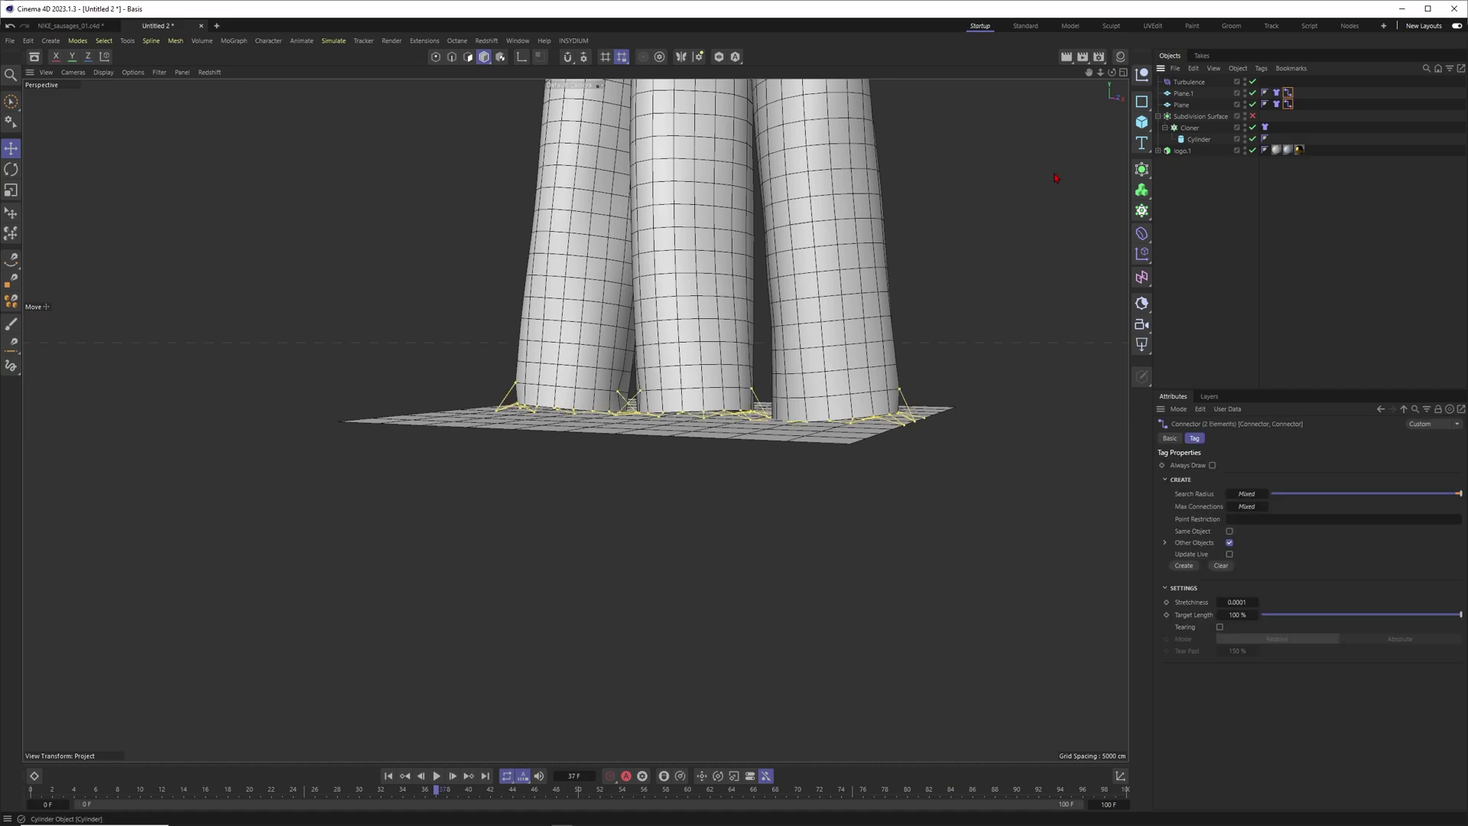
pyautogui.moveTo(805, 426)
pyautogui.keyDown('alt'); pyautogui.mouseDown()
pyautogui.moveTo(839, 403)
pyautogui.moveTo(825, 413)
pyautogui.mouseUp(); pyautogui.keyUp('alt')
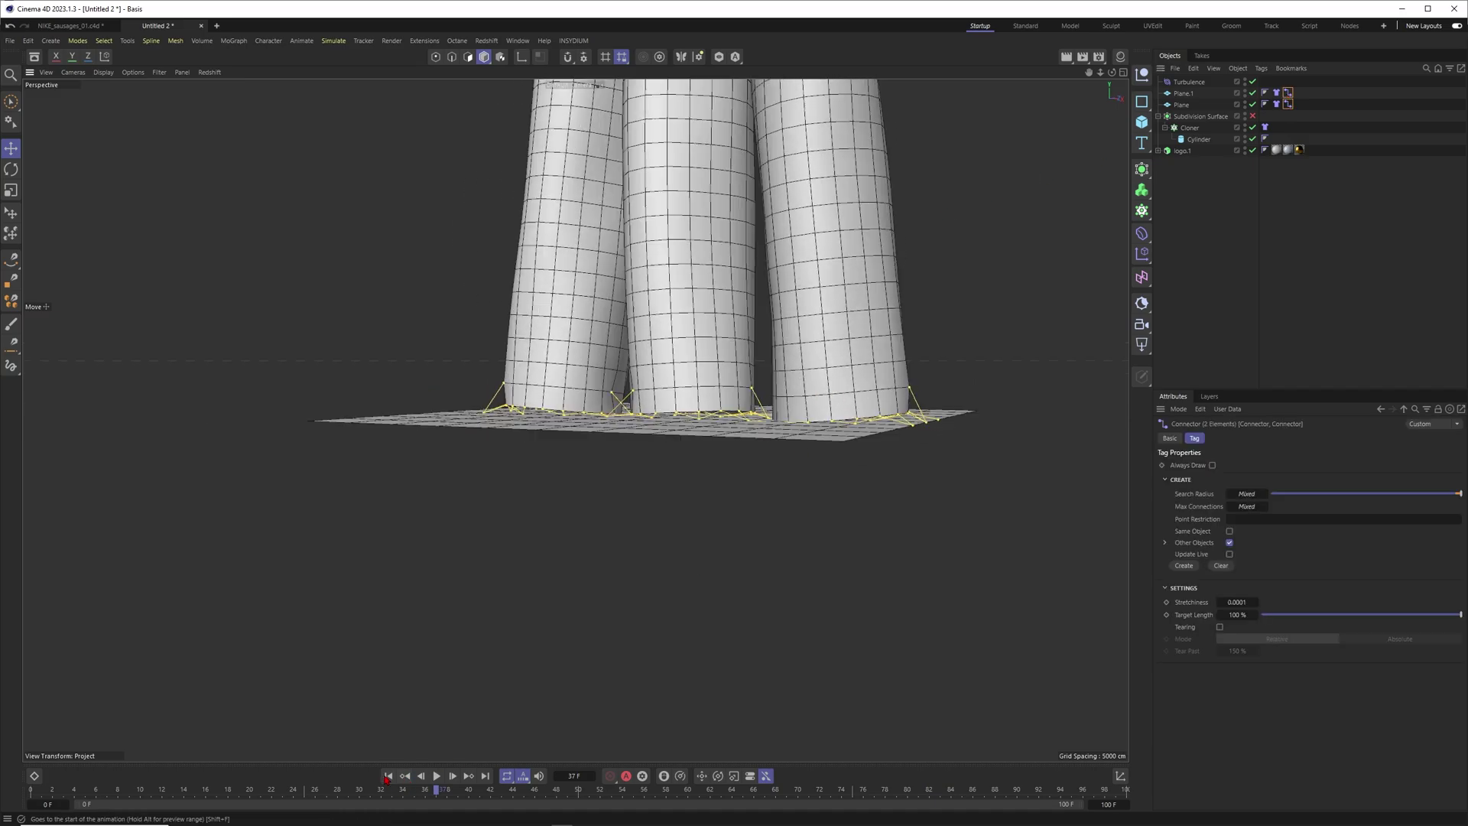
pyautogui.click(389, 775)
pyautogui.click(437, 776)
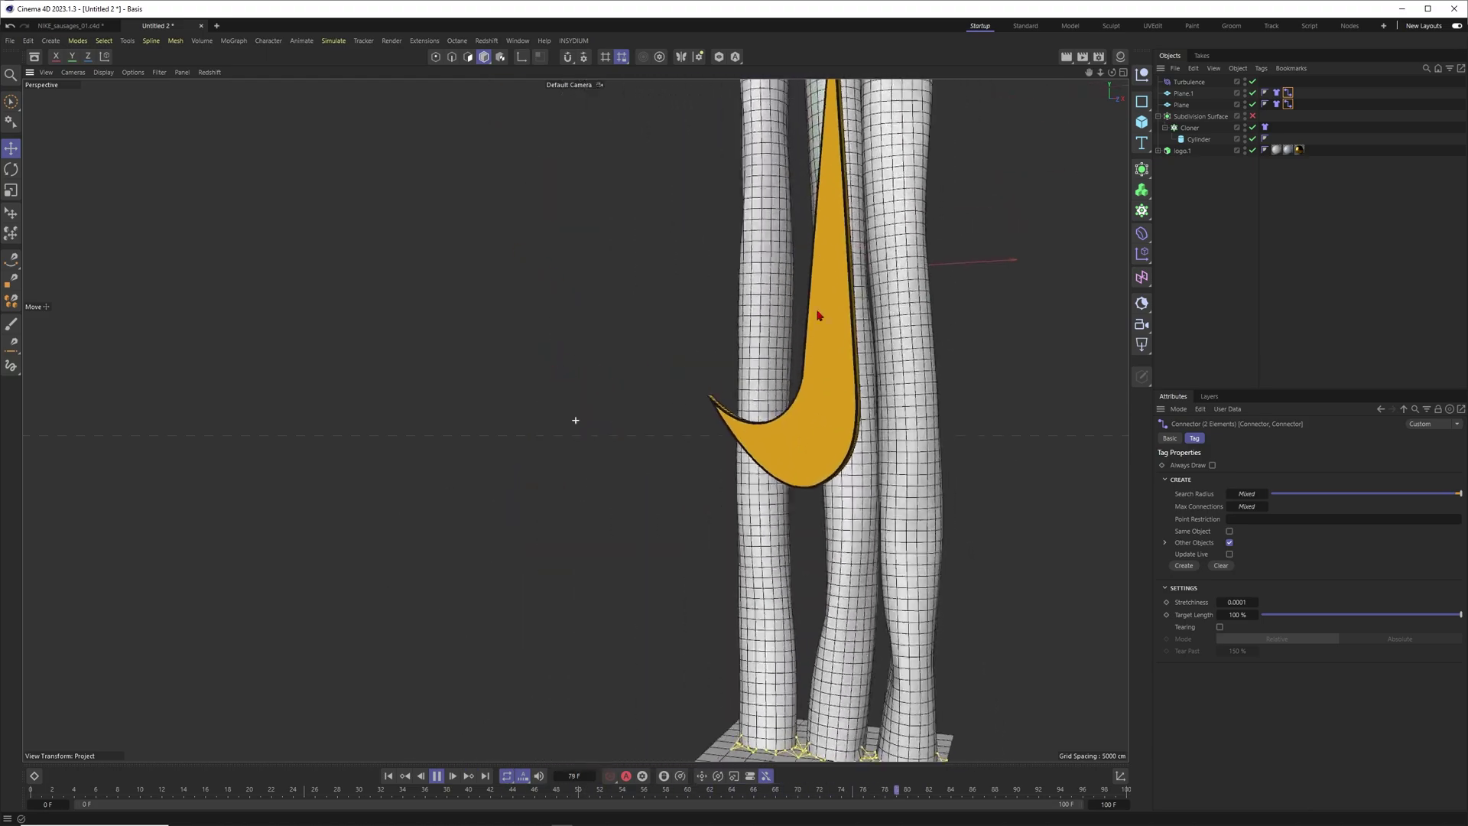
pyautogui.scroll(8, 952, 349)
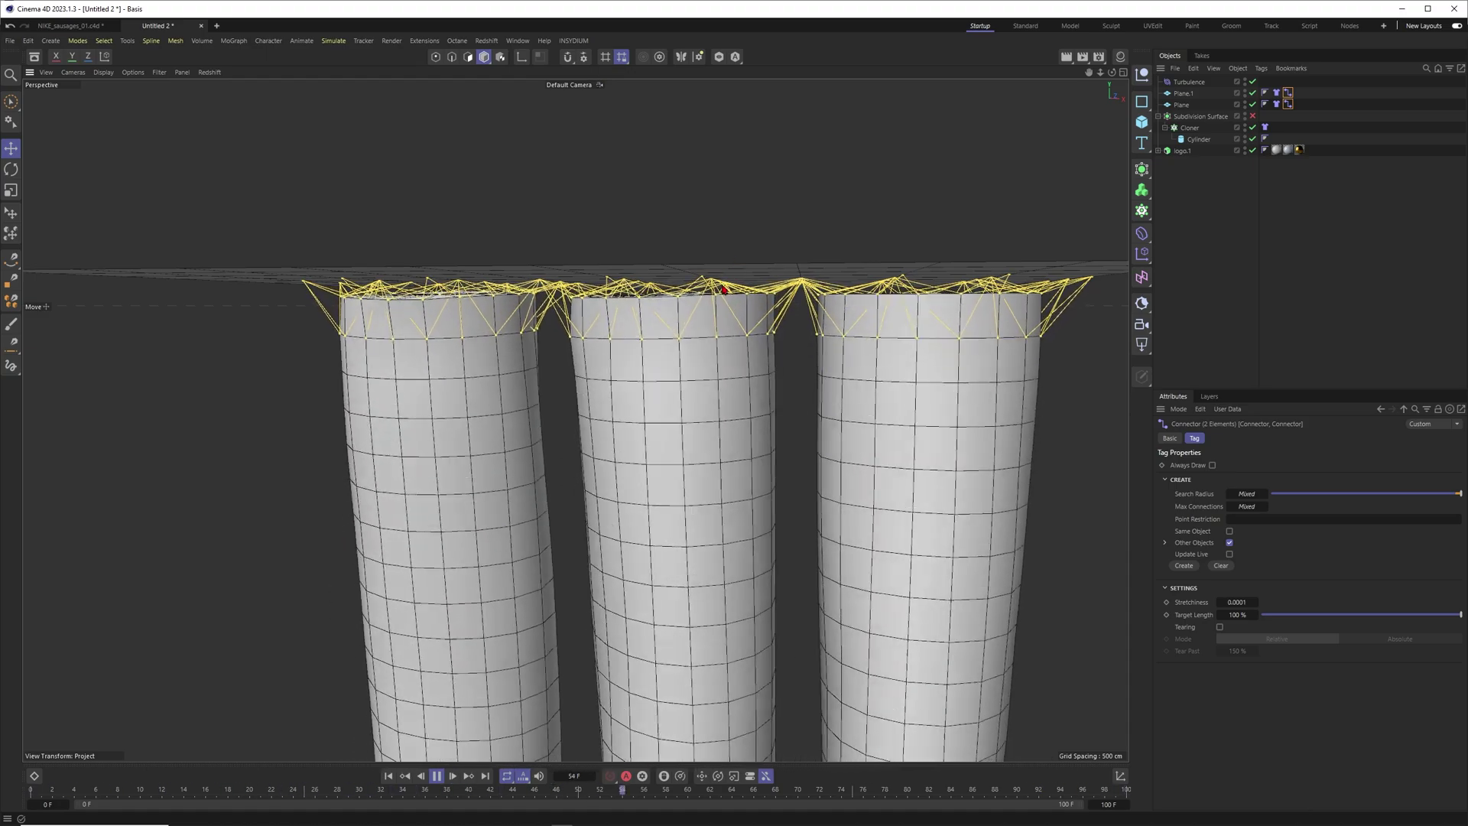
pyautogui.keyDown('alt'); pyautogui.moveTo(757, 312); pyautogui.dragTo(543, 430, button='right'); pyautogui.keyUp('alt')
pyautogui.keyDown('alt'); pyautogui.moveTo(802, 574); pyautogui.dragTo(718, 256, button='middle'); pyautogui.keyUp('alt')
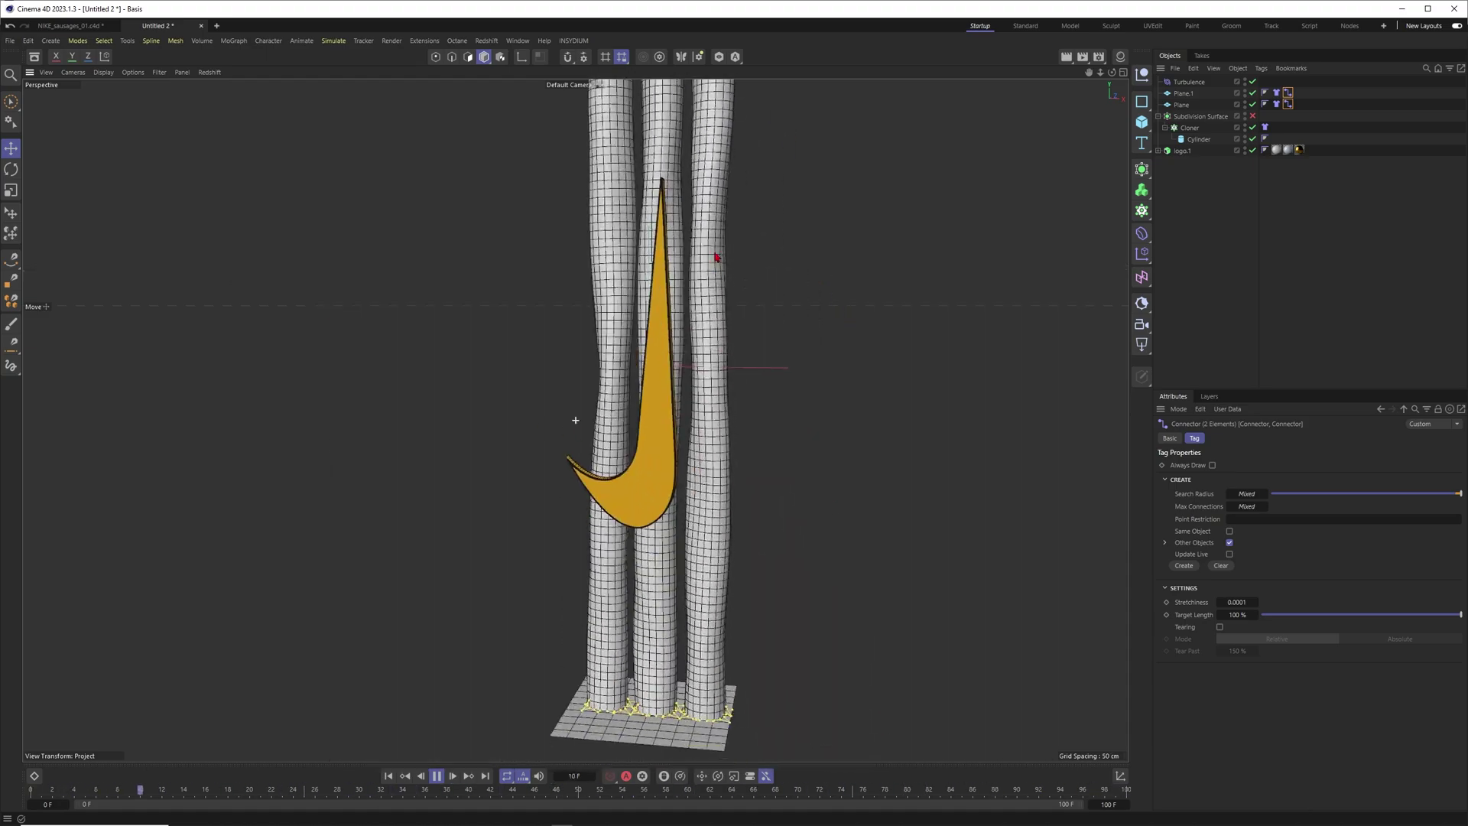
pyautogui.keyDown('alt'); pyautogui.moveTo(696, 319); pyautogui.dragTo(682, 449, button='right'); pyautogui.keyUp('alt')
pyautogui.scroll(10, 683, 448)
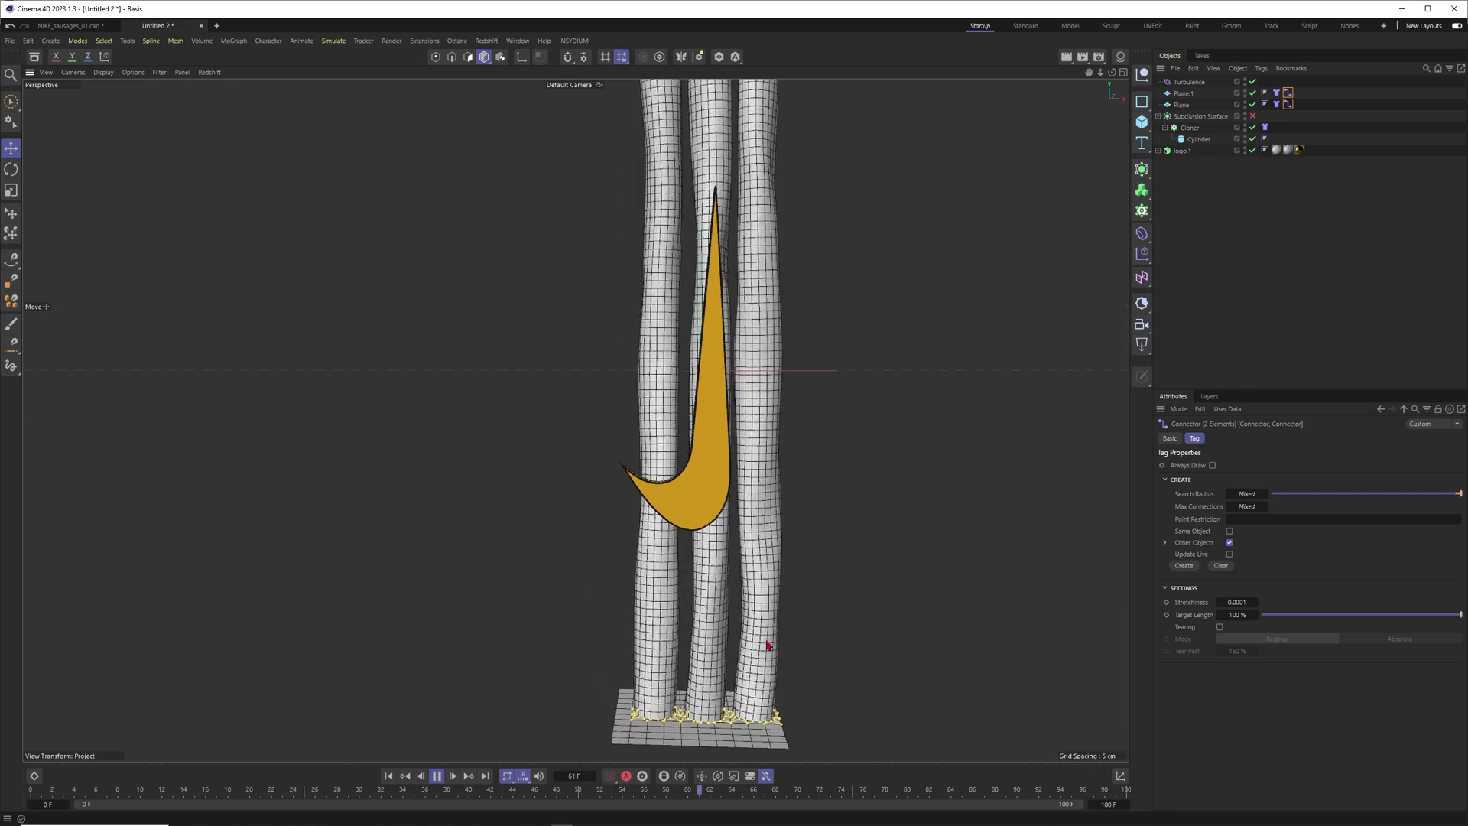
pyautogui.click(435, 777)
pyautogui.click(388, 776)
# Increase the cylinder's height segments to 200 and its rotation segments to 40
pyautogui.keyDown('alt'); pyautogui.moveTo(753, 293); pyautogui.dragTo(787, 344, button='middle'); pyautogui.keyUp('alt')
pyautogui.click(787, 336)
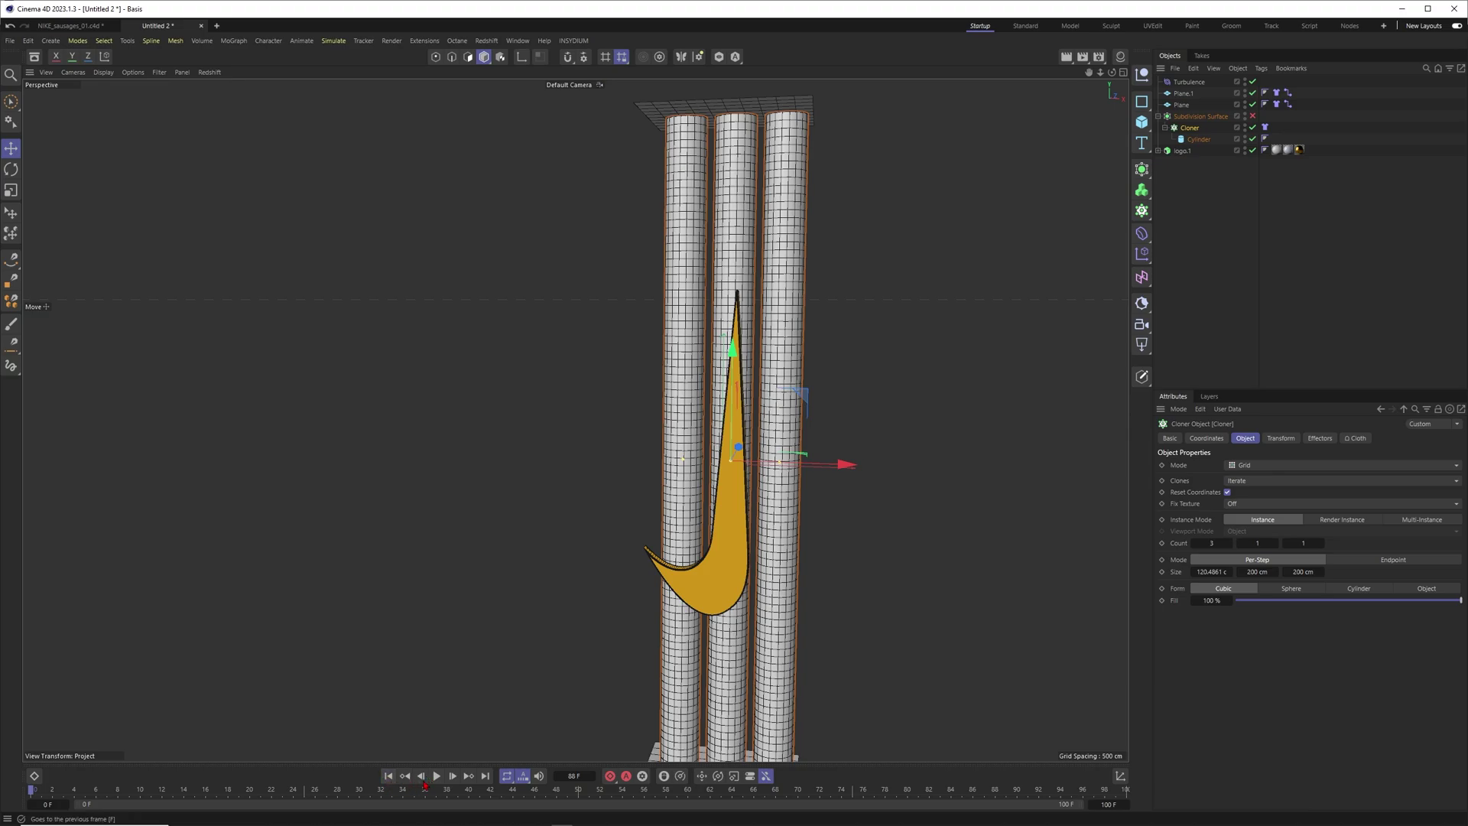
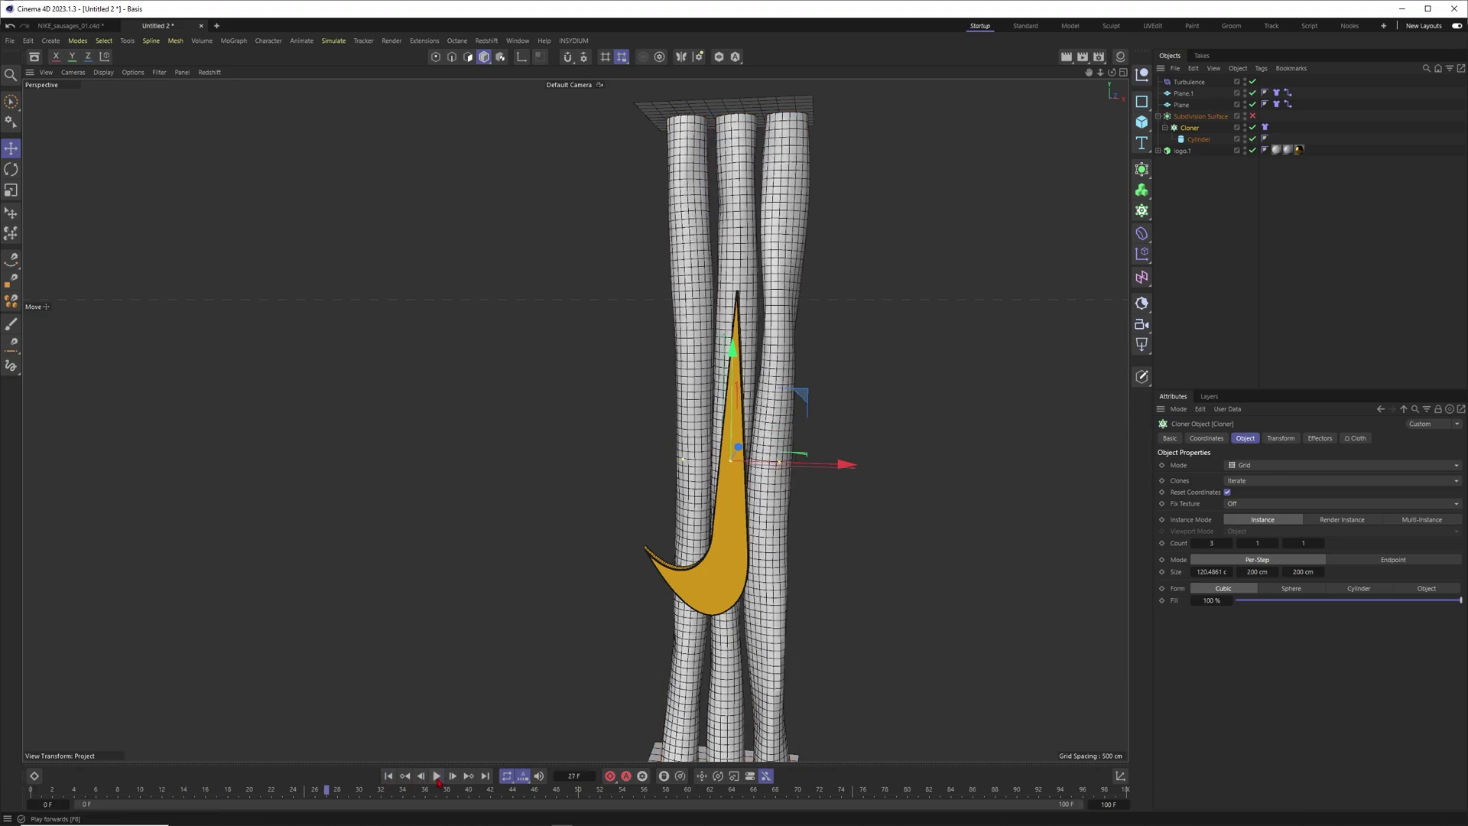
pyautogui.click(774, 271)
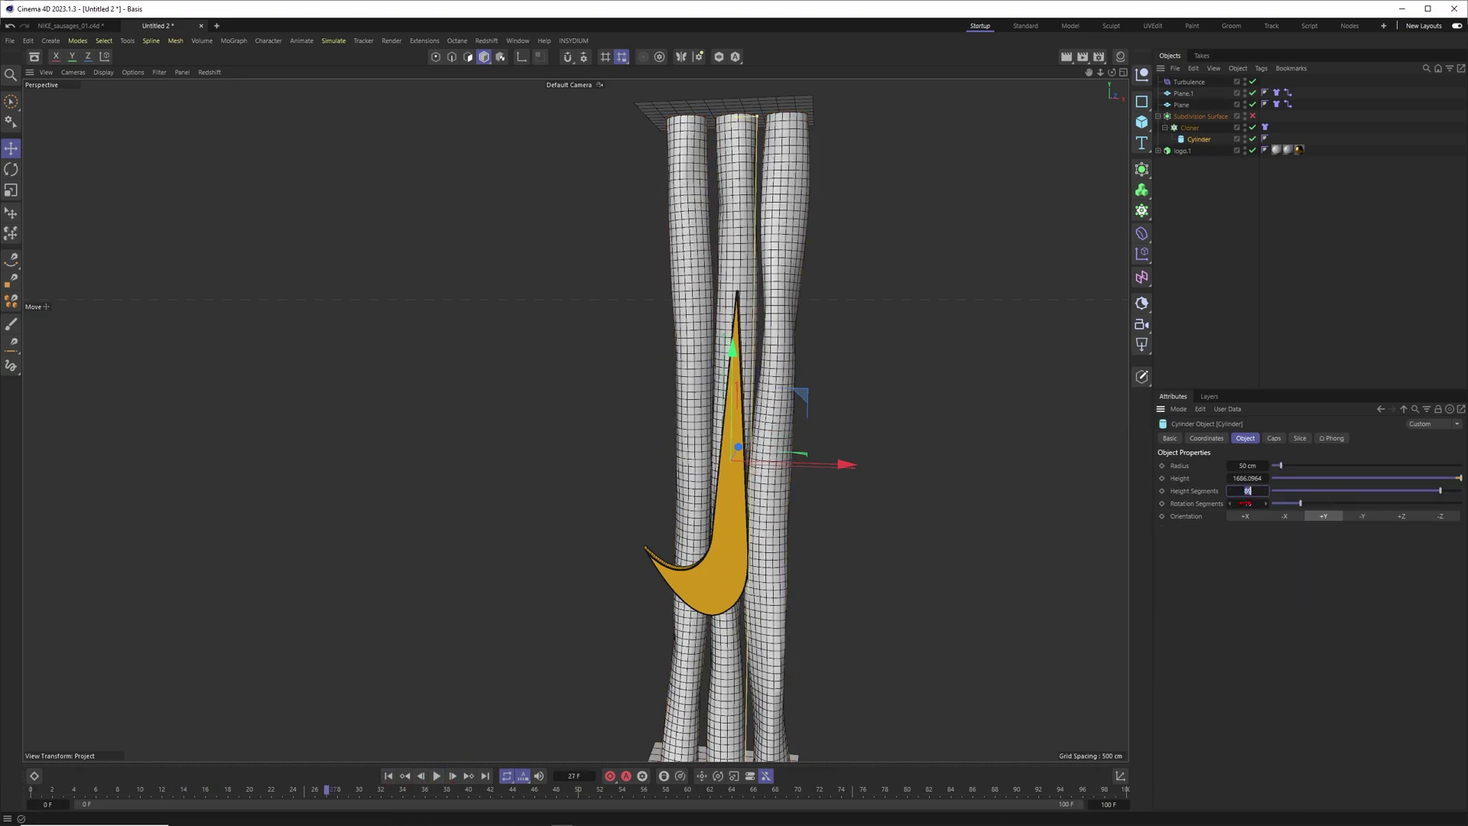
pyautogui.press('Return')
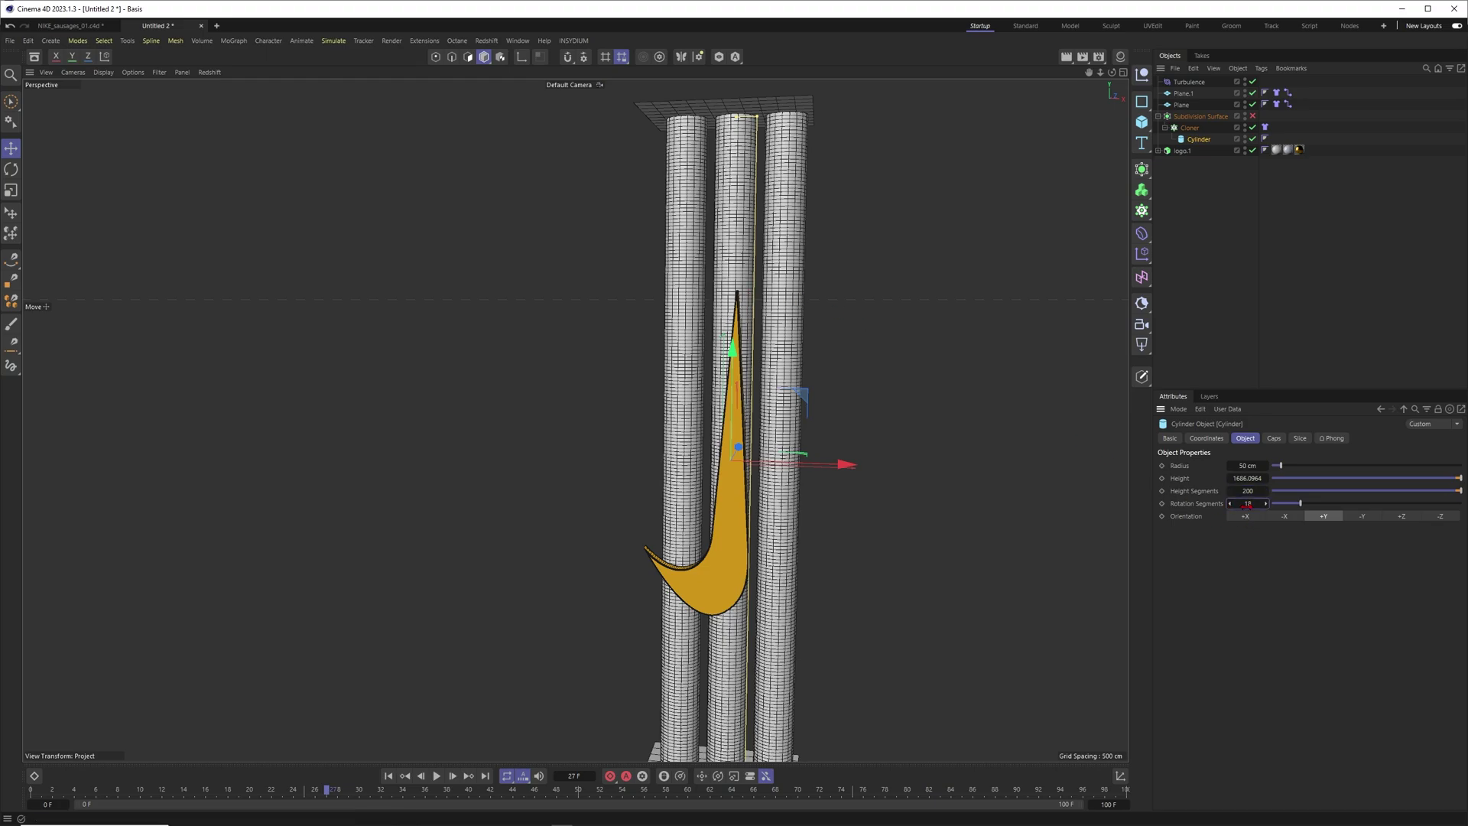
pyautogui.press('Return')
pyautogui.write('40')
pyautogui.press('Return')
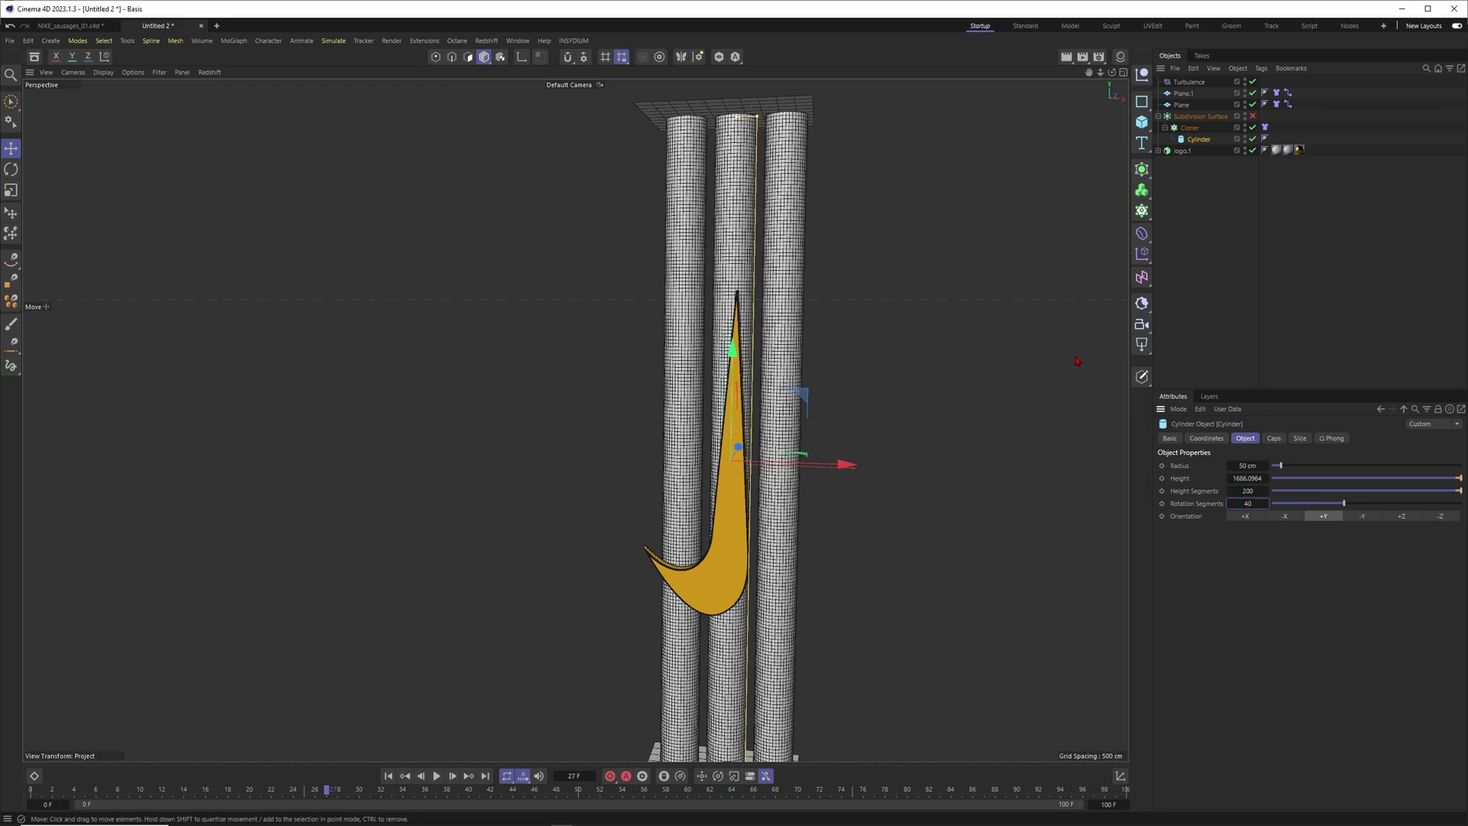
# Replay the simulation up to frame 17 and switch the viewport to Gouraud shading without mesh lines
pyautogui.click(387, 776)
pyautogui.click(436, 776)
pyautogui.click(435, 776)
pyautogui.press('b')
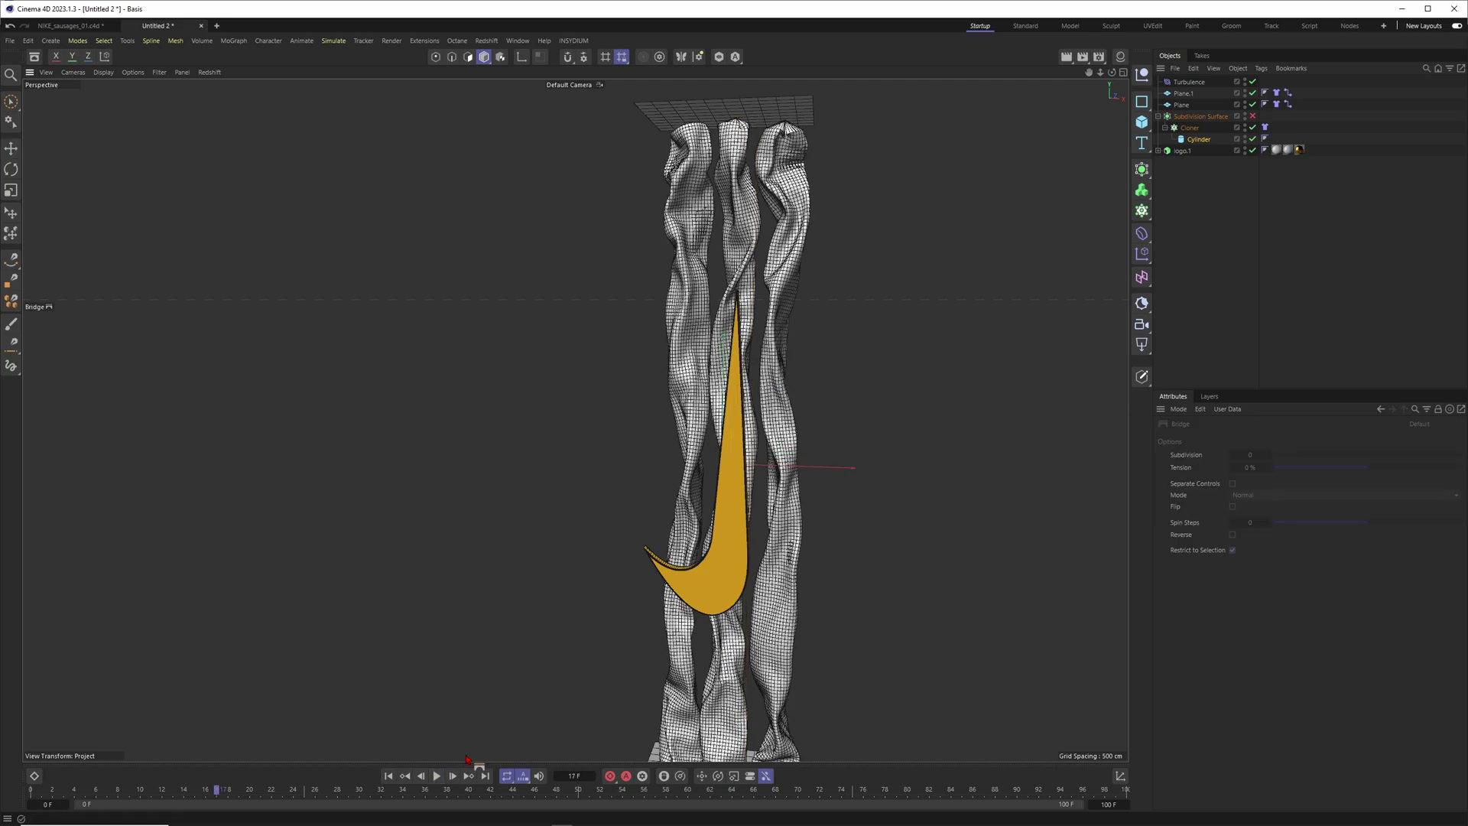
pyautogui.press('n')
pyautogui.press('a')
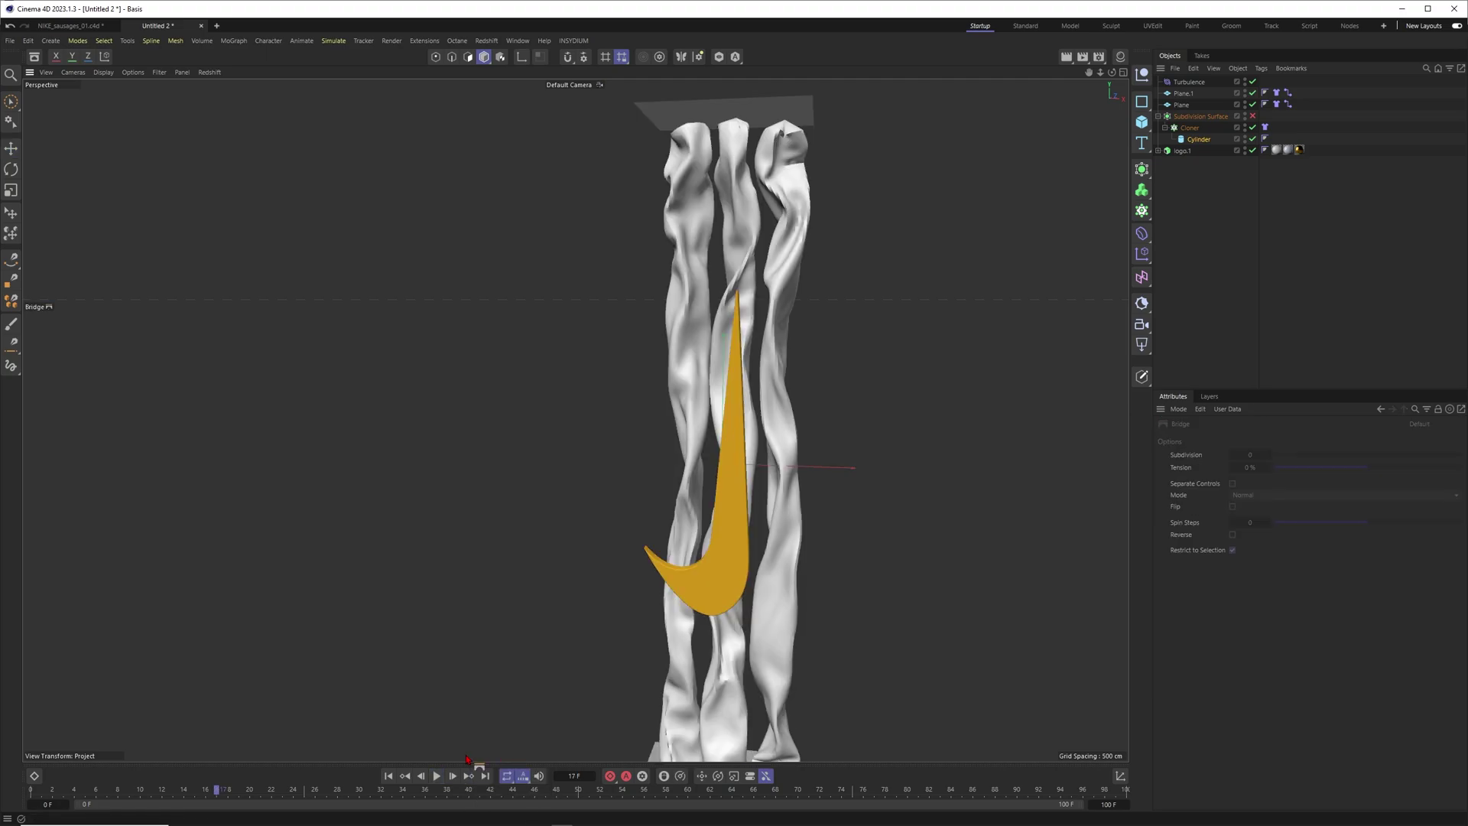
pyautogui.scroll(5, 748, 282)
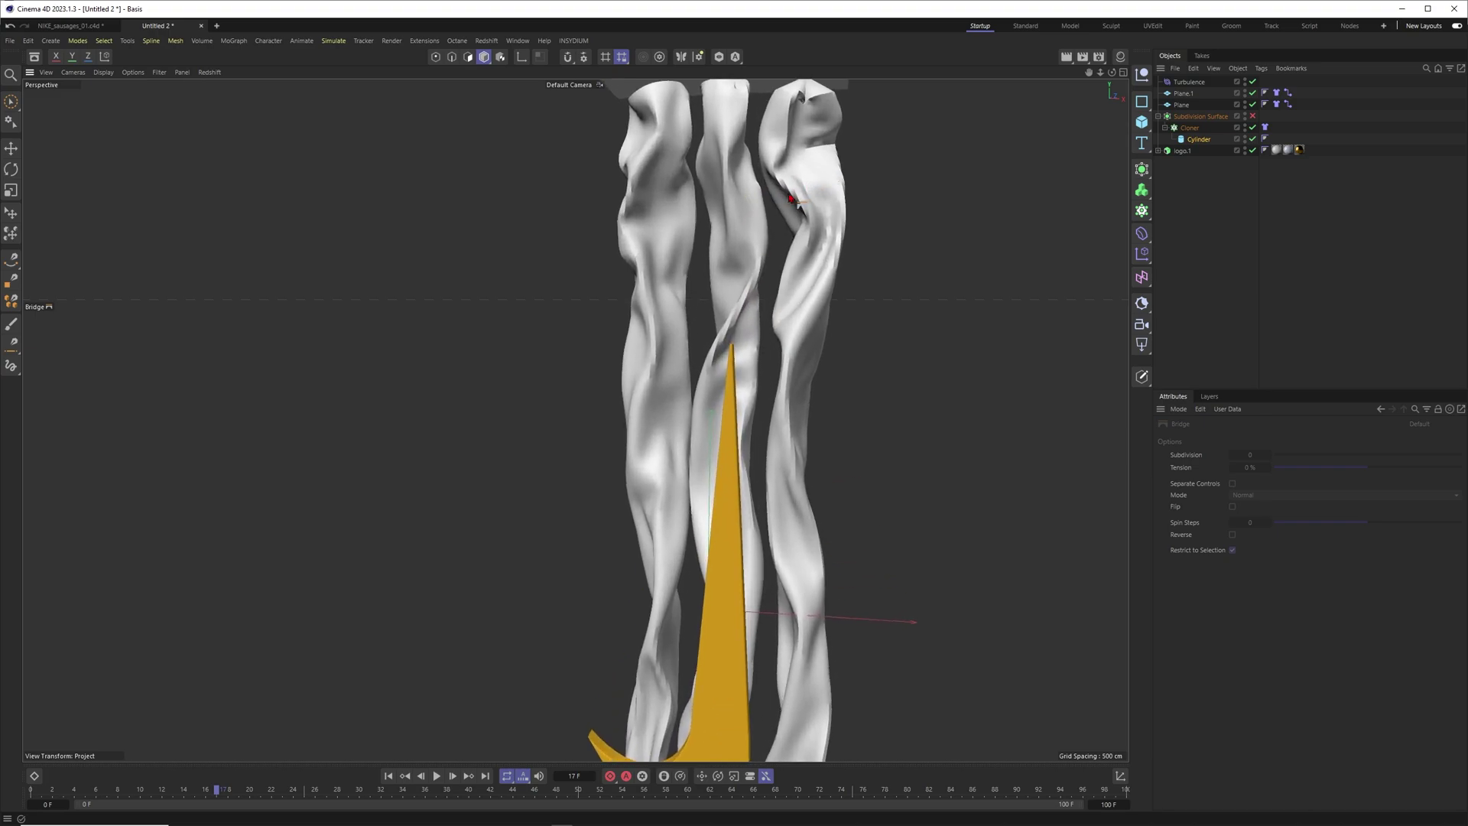
# Open the cylinder's Phong tag settings and examine the shading of the crumpled cloth tubes
pyautogui.click(1266, 140)
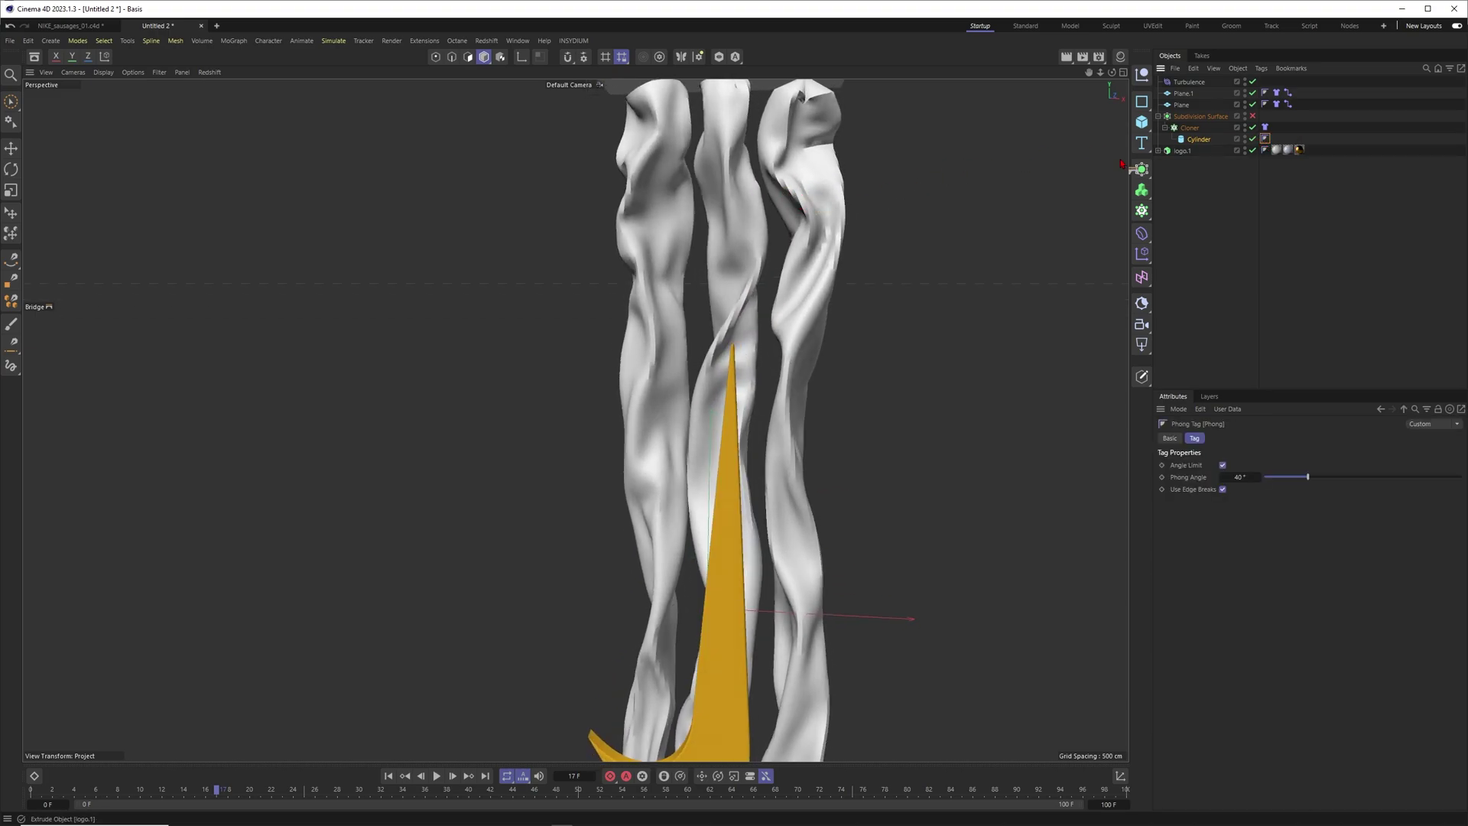
pyautogui.press('Return')
pyautogui.scroll(-5, 805, 288)
pyautogui.keyDown('alt'); pyautogui.moveTo(798, 420); pyautogui.dragTo(757, 419); pyautogui.keyUp('alt')
pyautogui.scroll(3, 757, 421)
# Switch to the Brush Selection tool and deselect all objects
pyautogui.click(19, 109)
pyautogui.click(48, 120)
pyautogui.moveTo(576, 420)
pyautogui.keyDown('alt'); pyautogui.mouseDown()
pyautogui.moveTo(673, 436)
pyautogui.moveTo(736, 391)
pyautogui.mouseUp(); pyautogui.keyUp('alt')
pyautogui.hotkey('ctrl', 'shift', 'a')
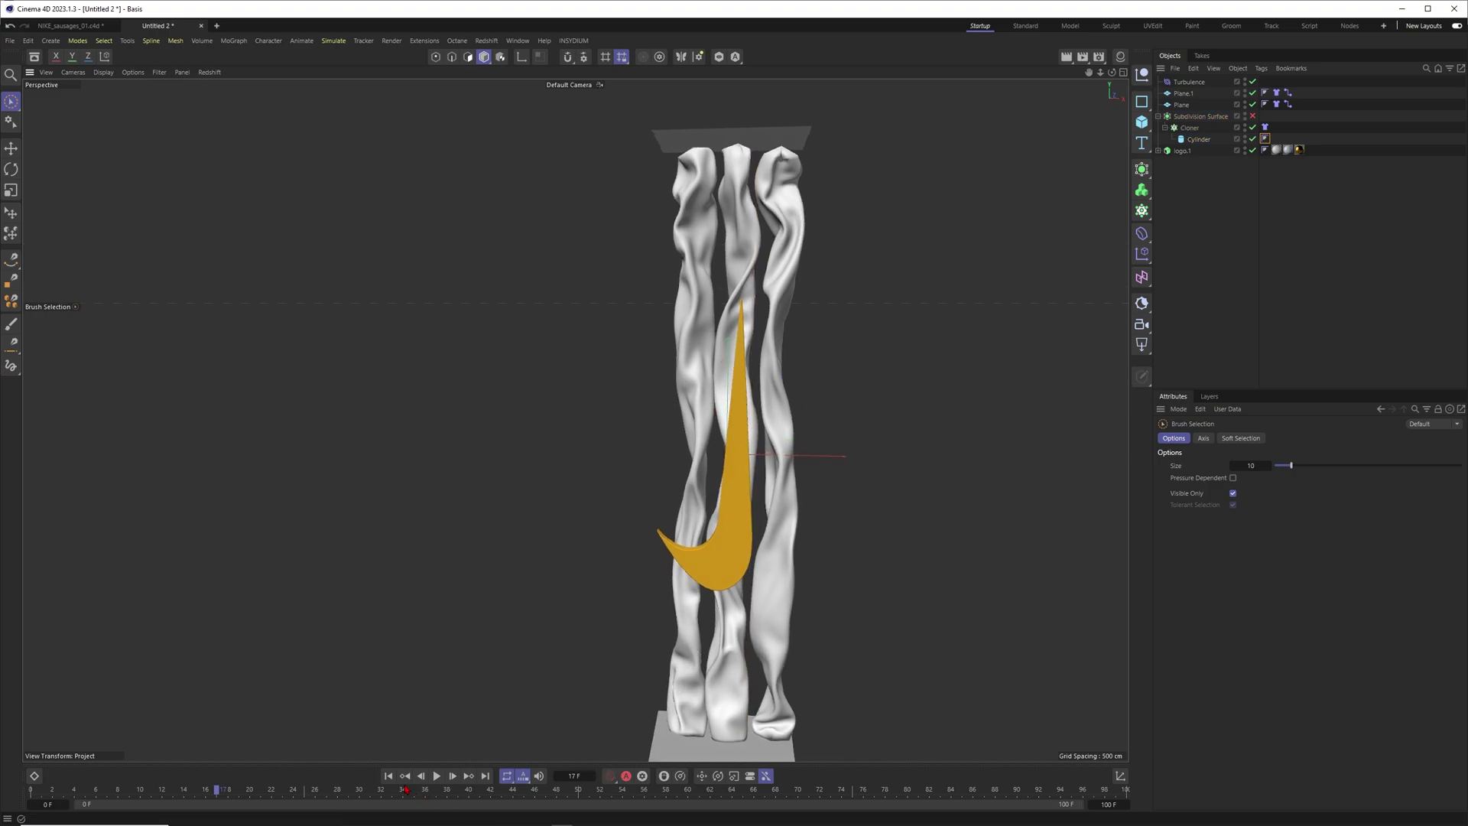
# Replay the cloth simulation from the start and examine how the crumpled tubes move behind the logo
pyautogui.click(388, 775)
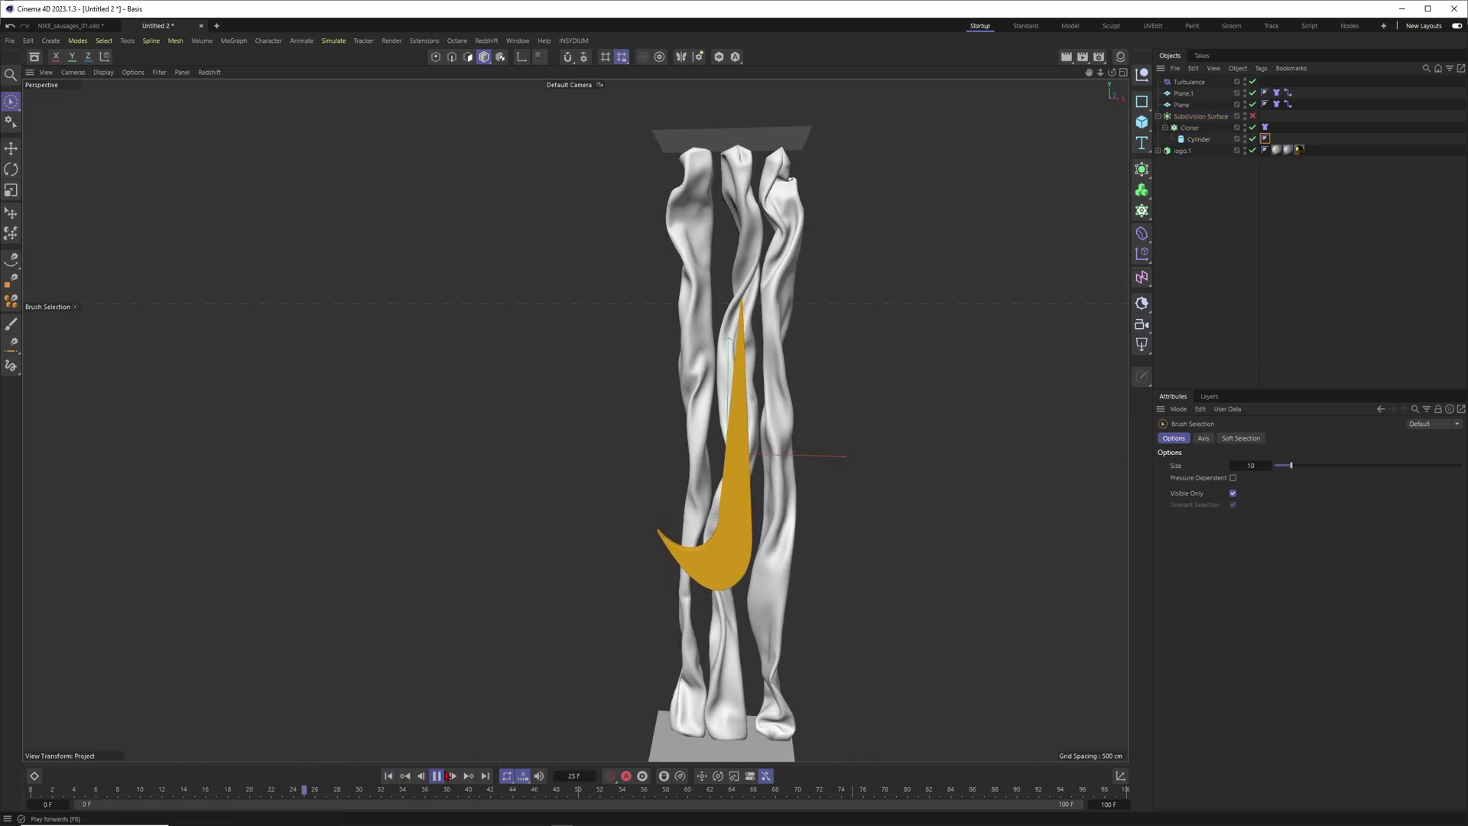
pyautogui.click(437, 776)
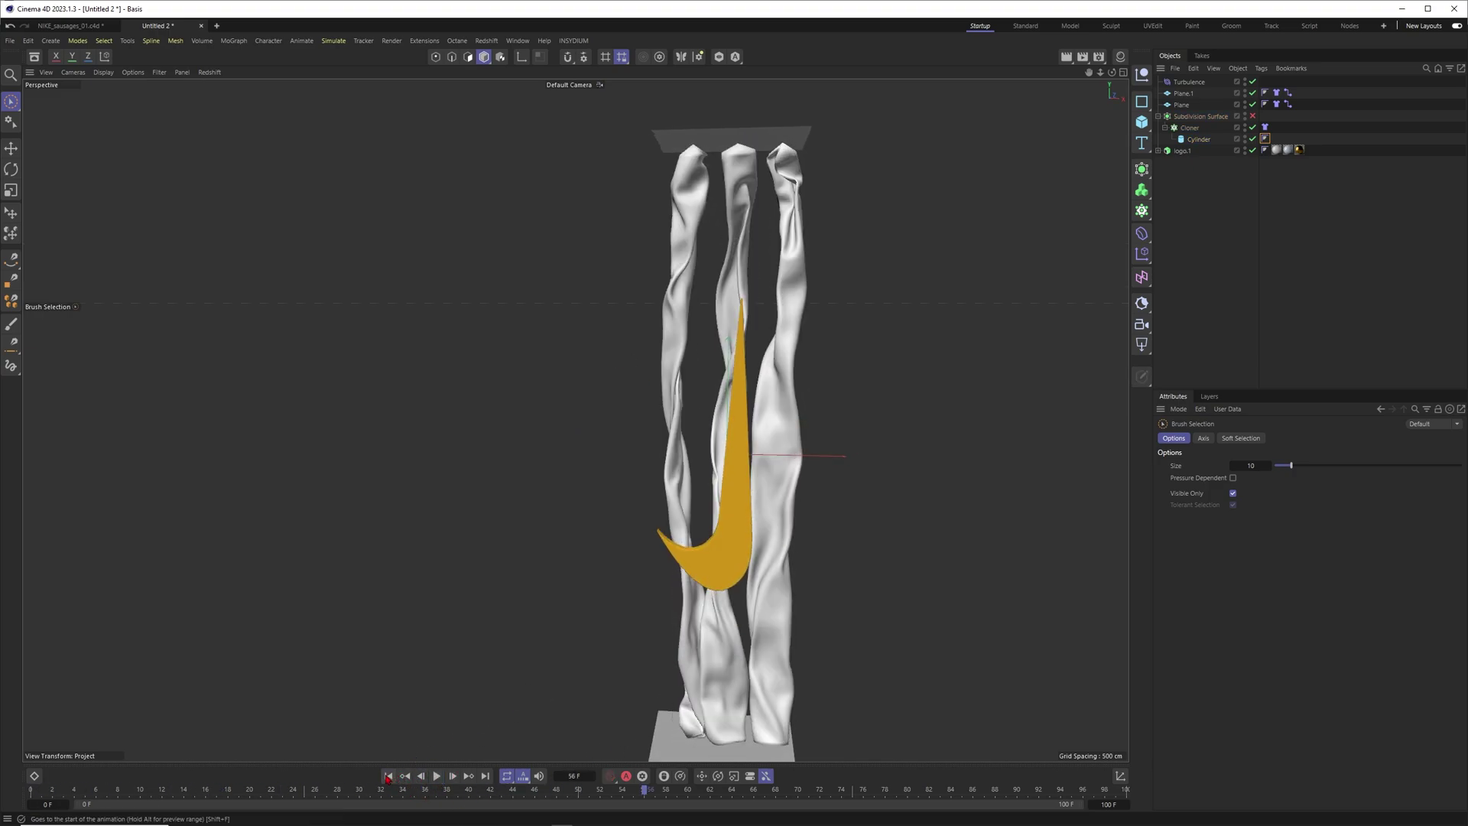
pyautogui.click(436, 777)
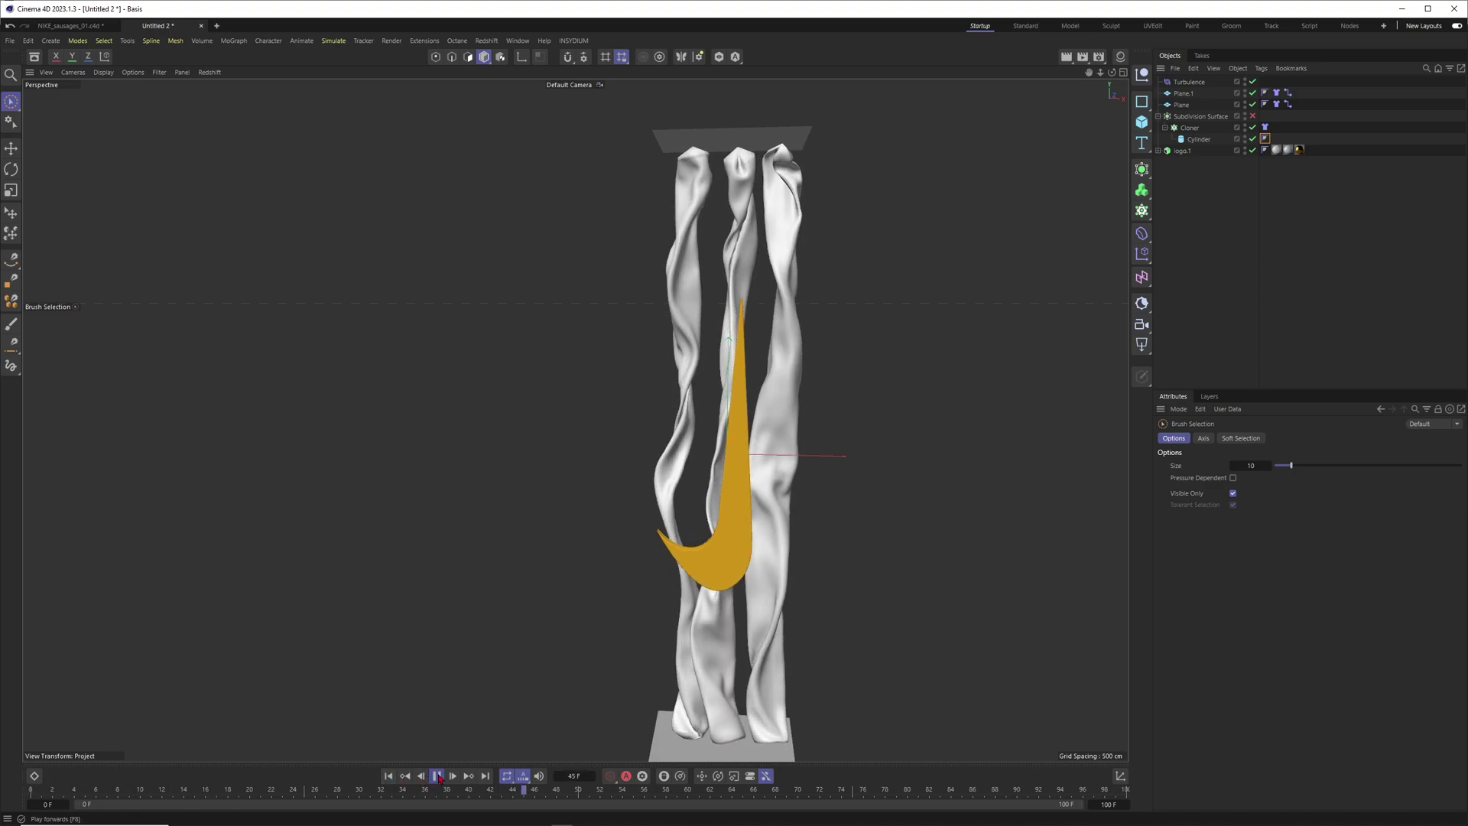
pyautogui.click(434, 778)
# Enable Balloon on the Cloner's Cloth tag with an overpressure of 3 and play the simulation
pyautogui.keyDown('alt'); pyautogui.moveTo(687, 529); pyautogui.dragTo(736, 342); pyautogui.keyUp('alt')
pyautogui.click(676, 299)
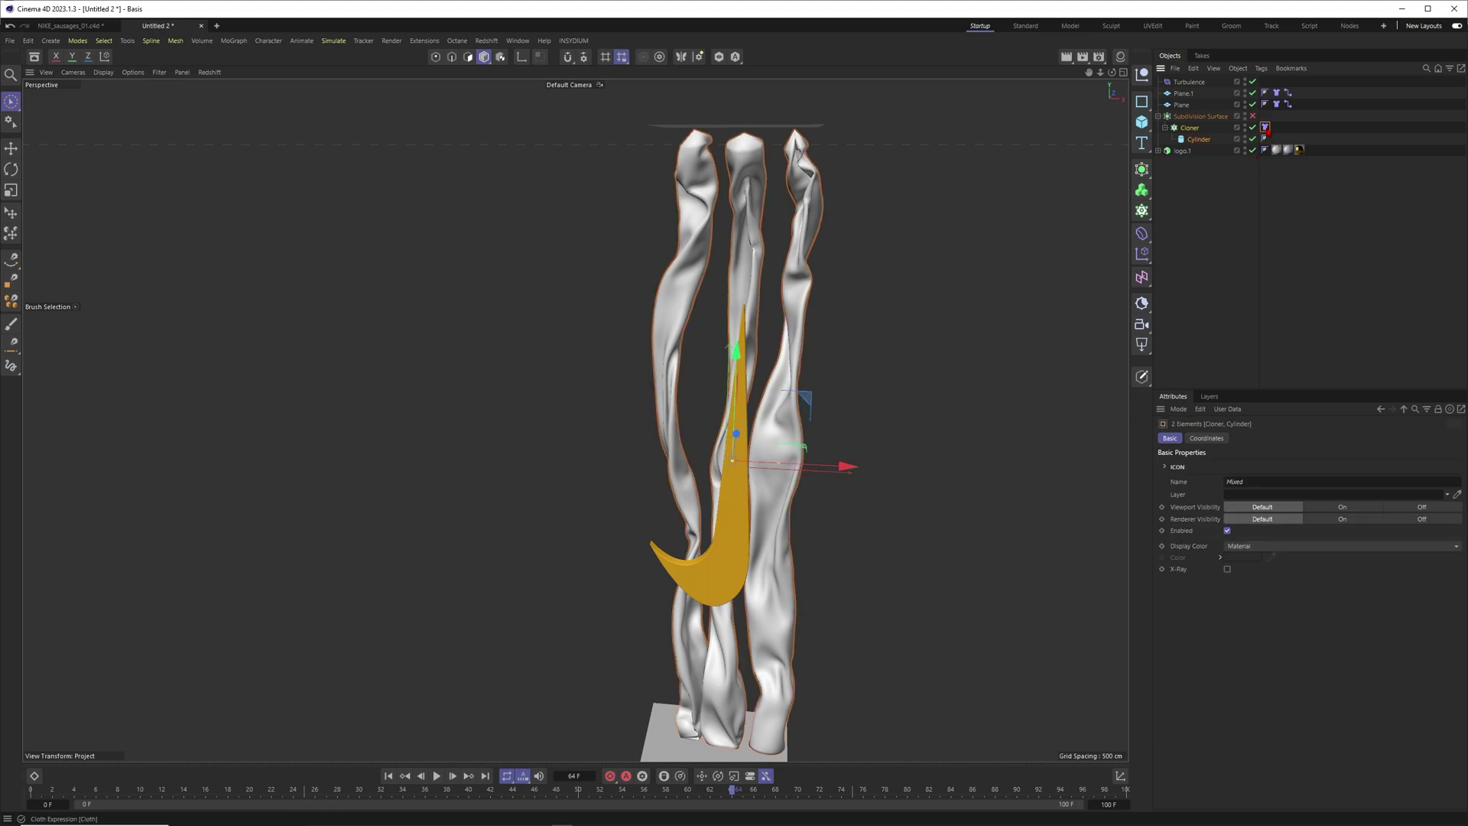
pyautogui.click(1266, 128)
pyautogui.click(1234, 438)
pyautogui.click(1220, 478)
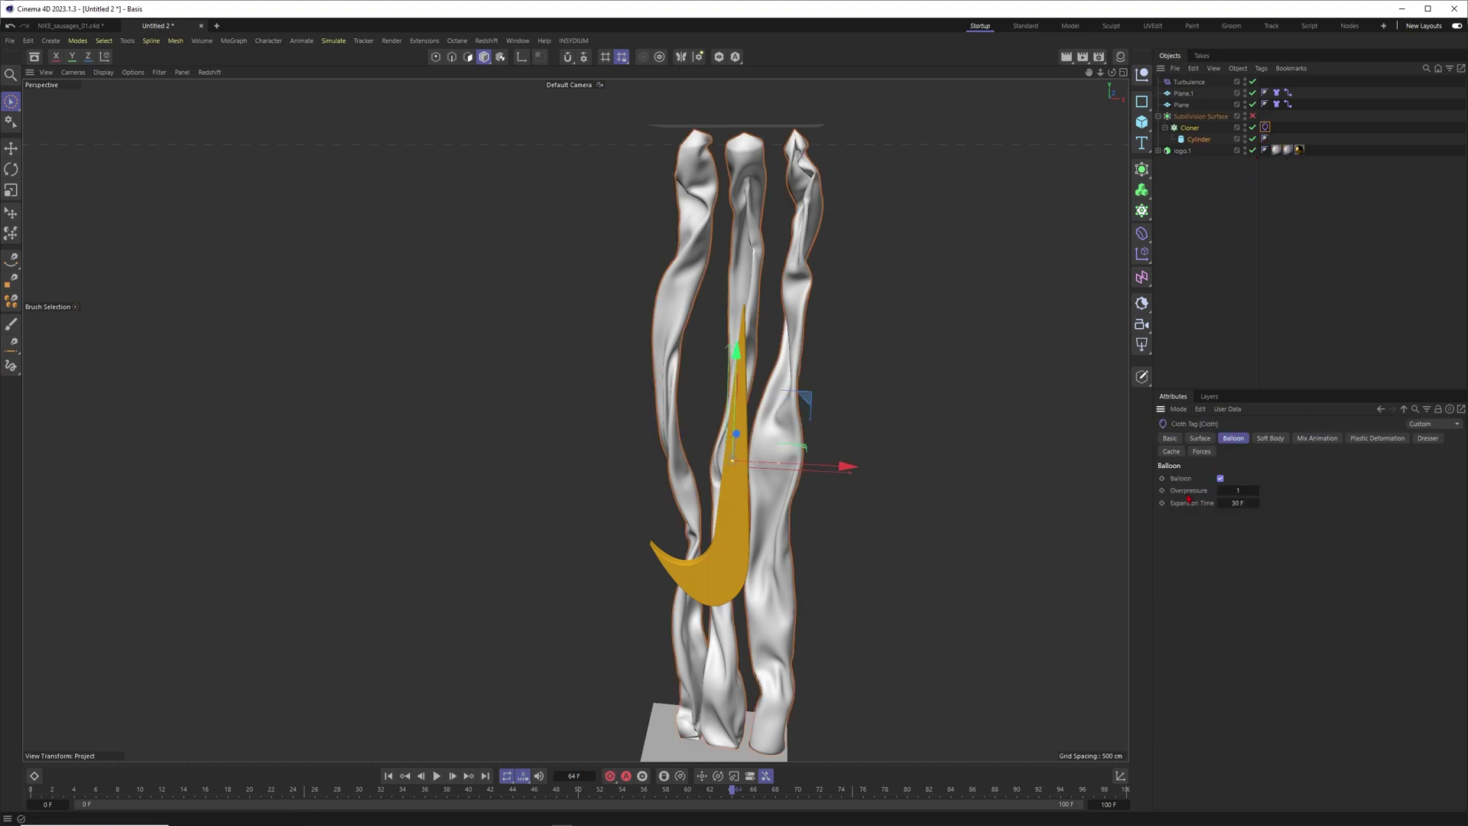
pyautogui.scroll(-2, 705, 549)
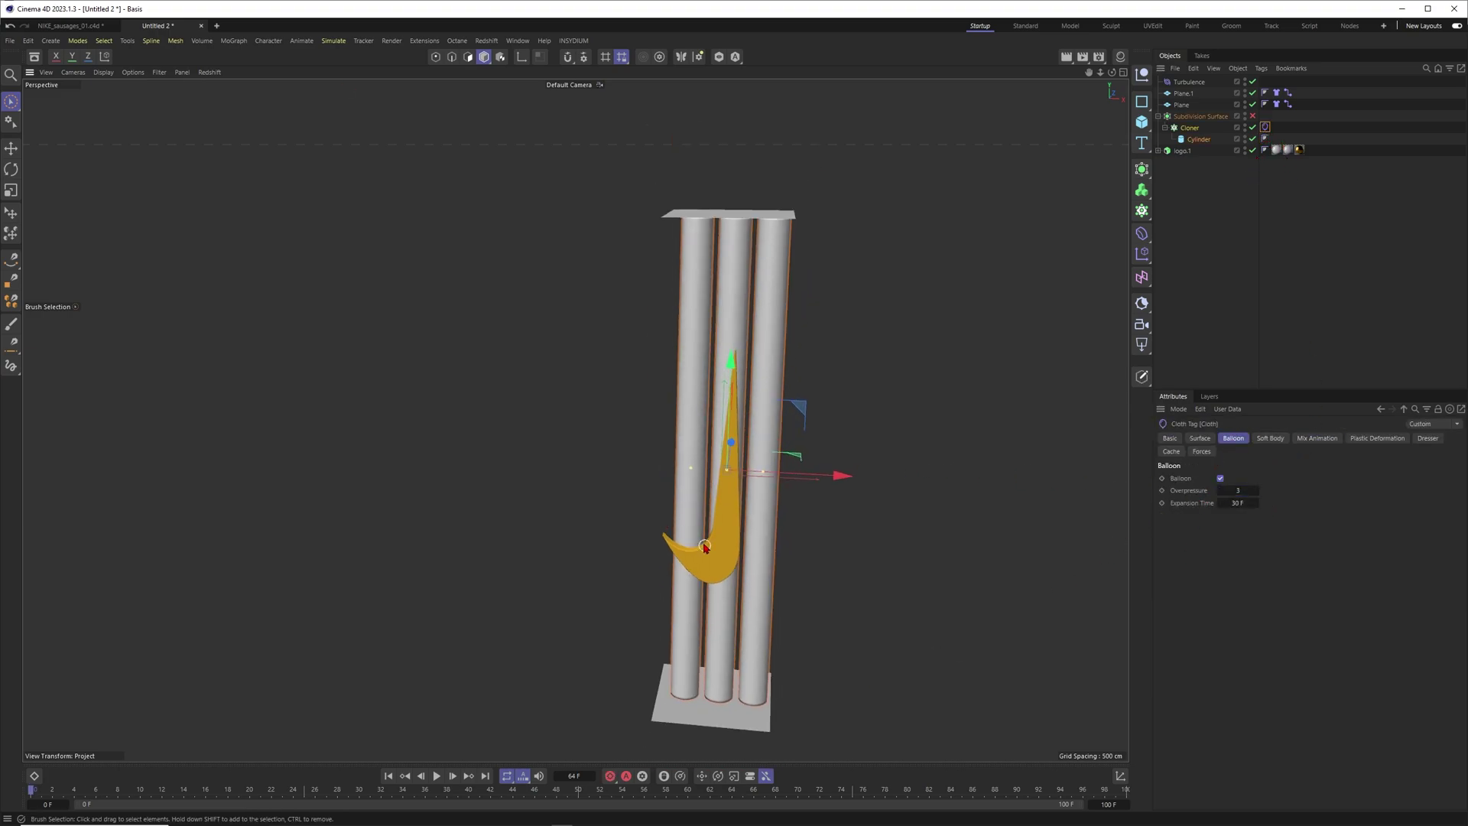
pyautogui.keyDown('alt'); pyautogui.moveTo(710, 557); pyautogui.dragTo(715, 538); pyautogui.keyUp('alt')
pyautogui.click(435, 775)
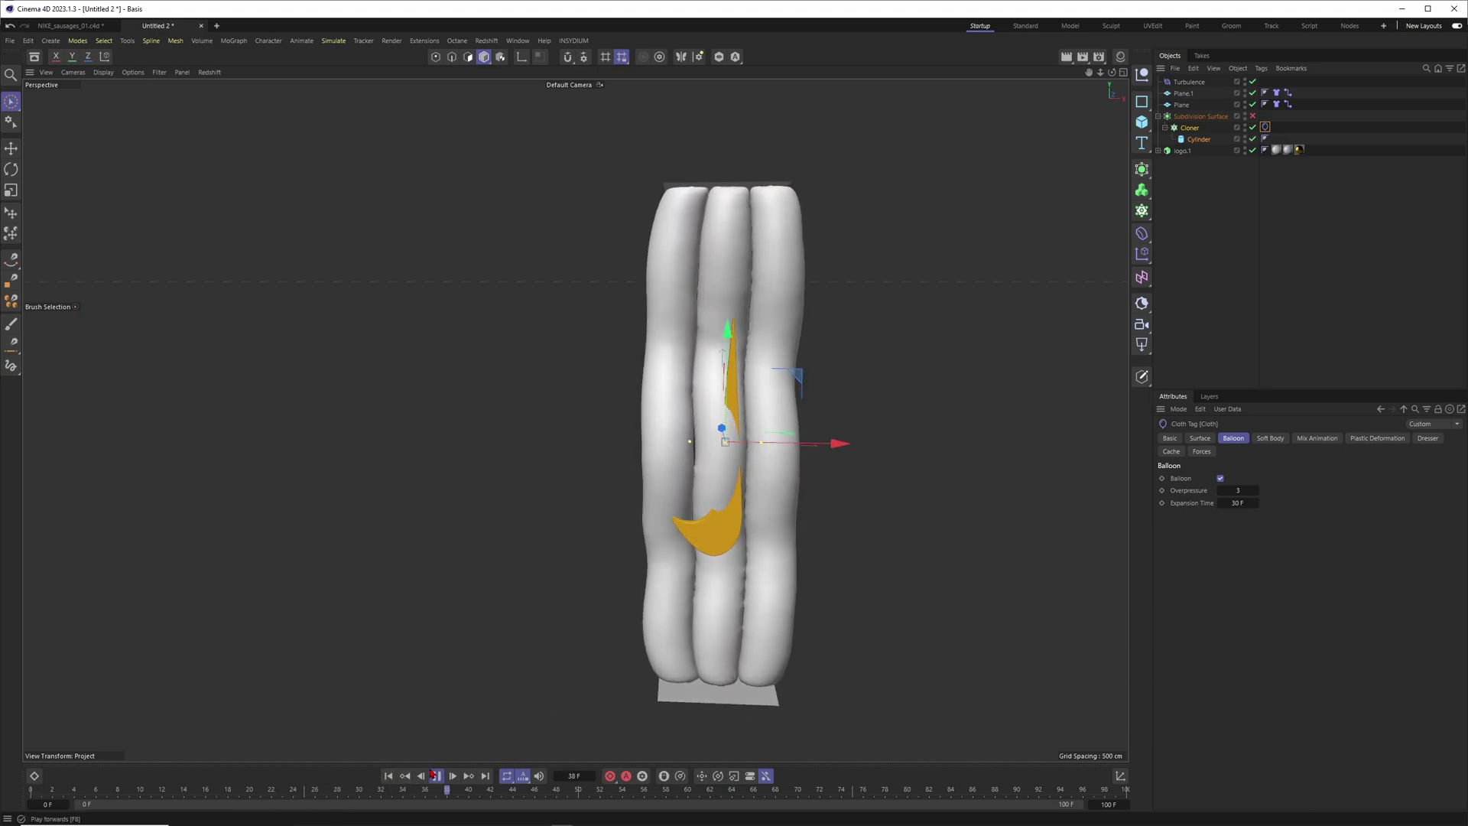
pyautogui.click(435, 775)
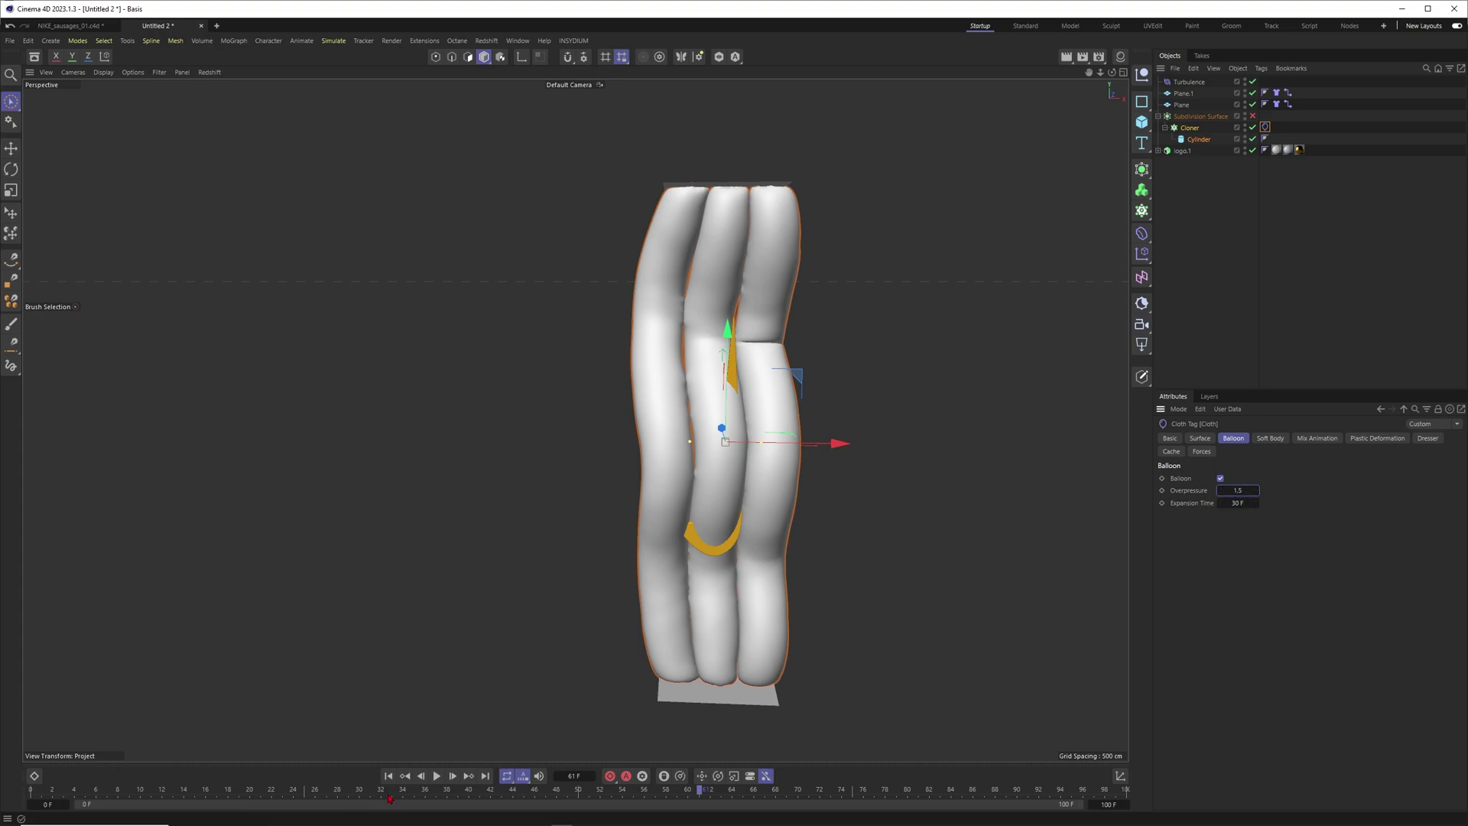
# Set the Cloth tag's balloon overpressure to 1.5 and replay the simulation
pyautogui.click(436, 775)
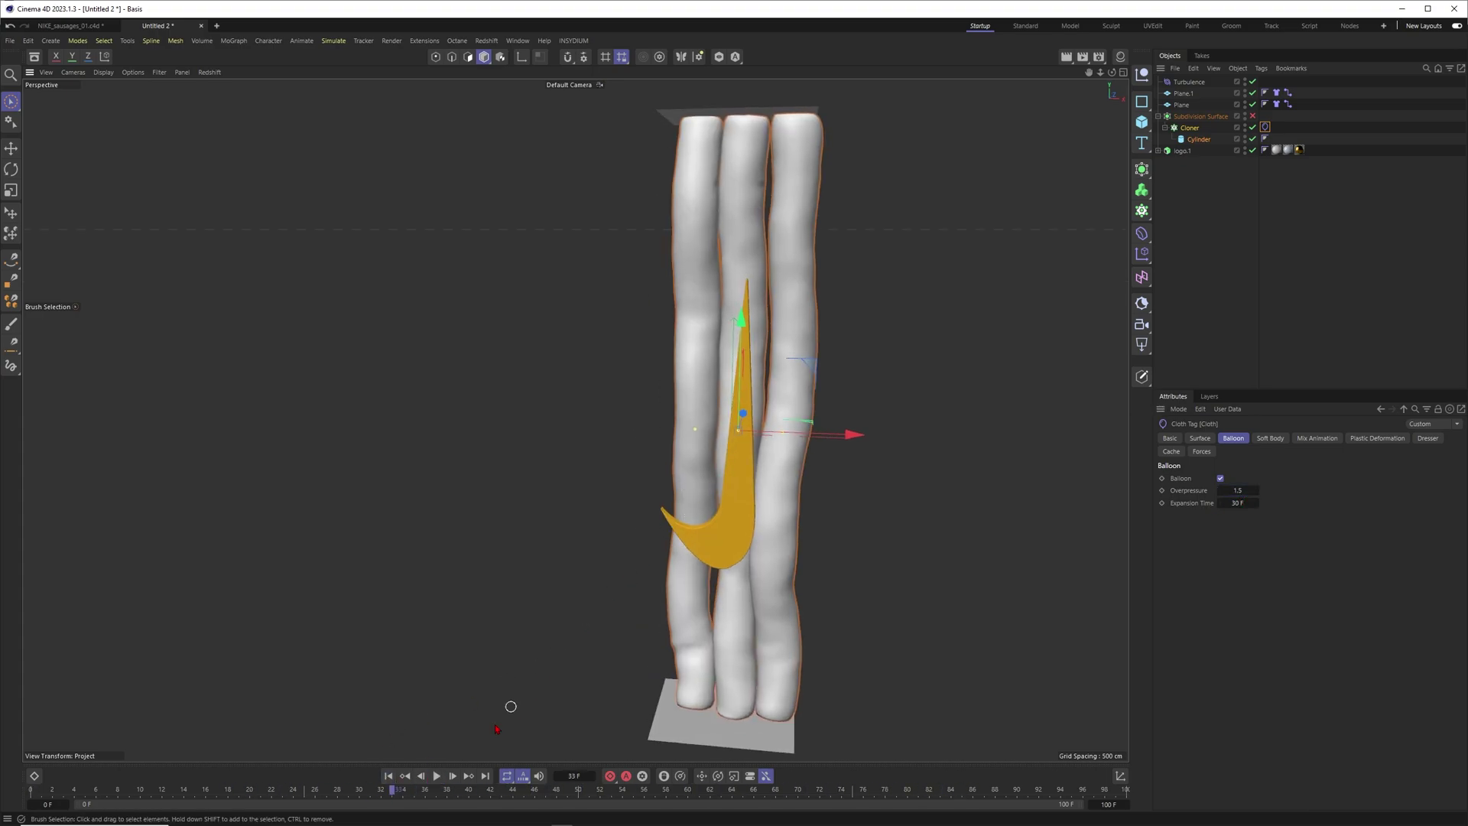
pyautogui.click(388, 775)
pyautogui.click(436, 775)
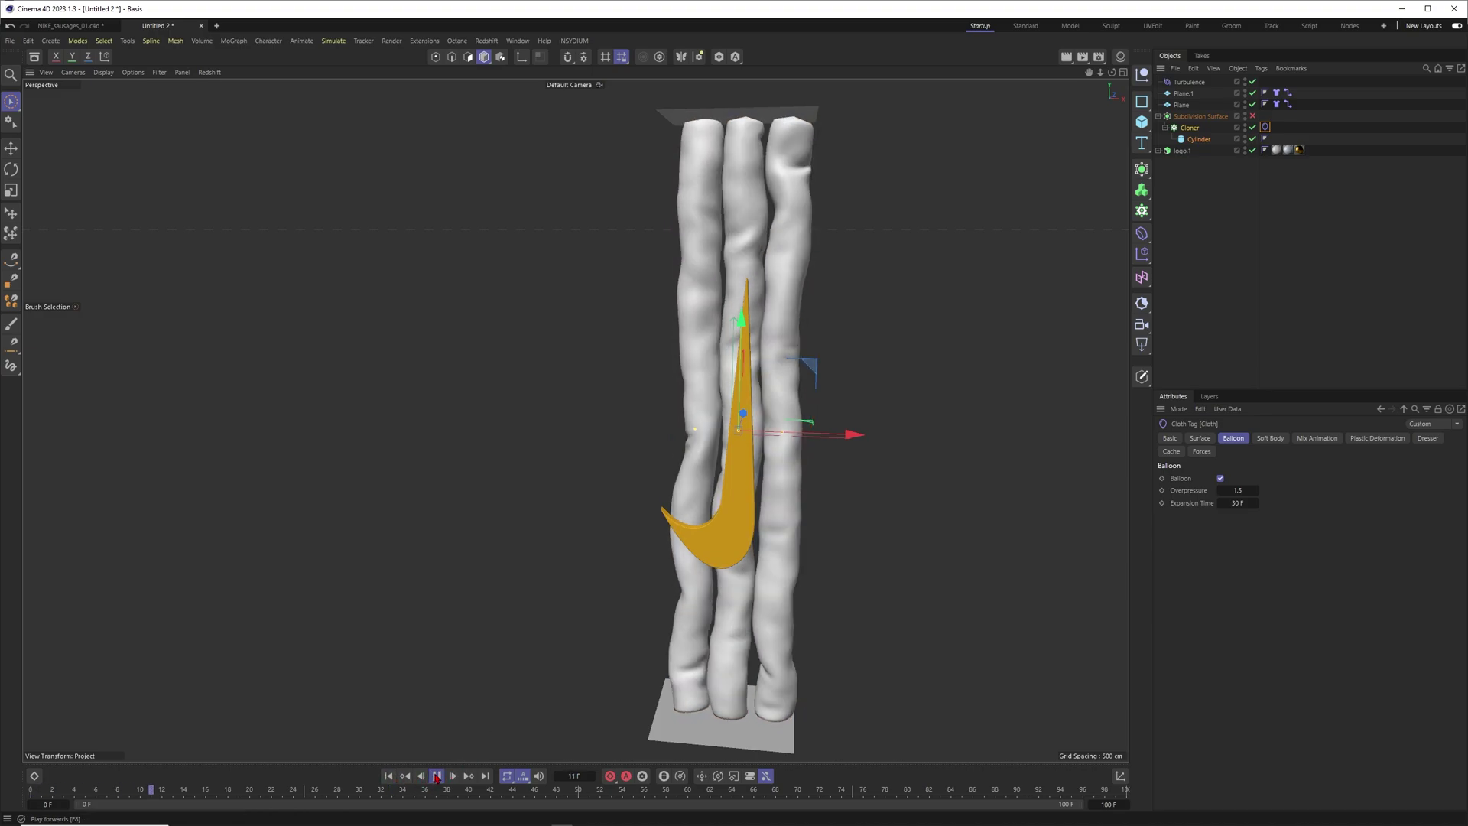
pyautogui.click(437, 776)
# Set the Cloth tag's balloon overpressure to 1
pyautogui.click(1200, 437)
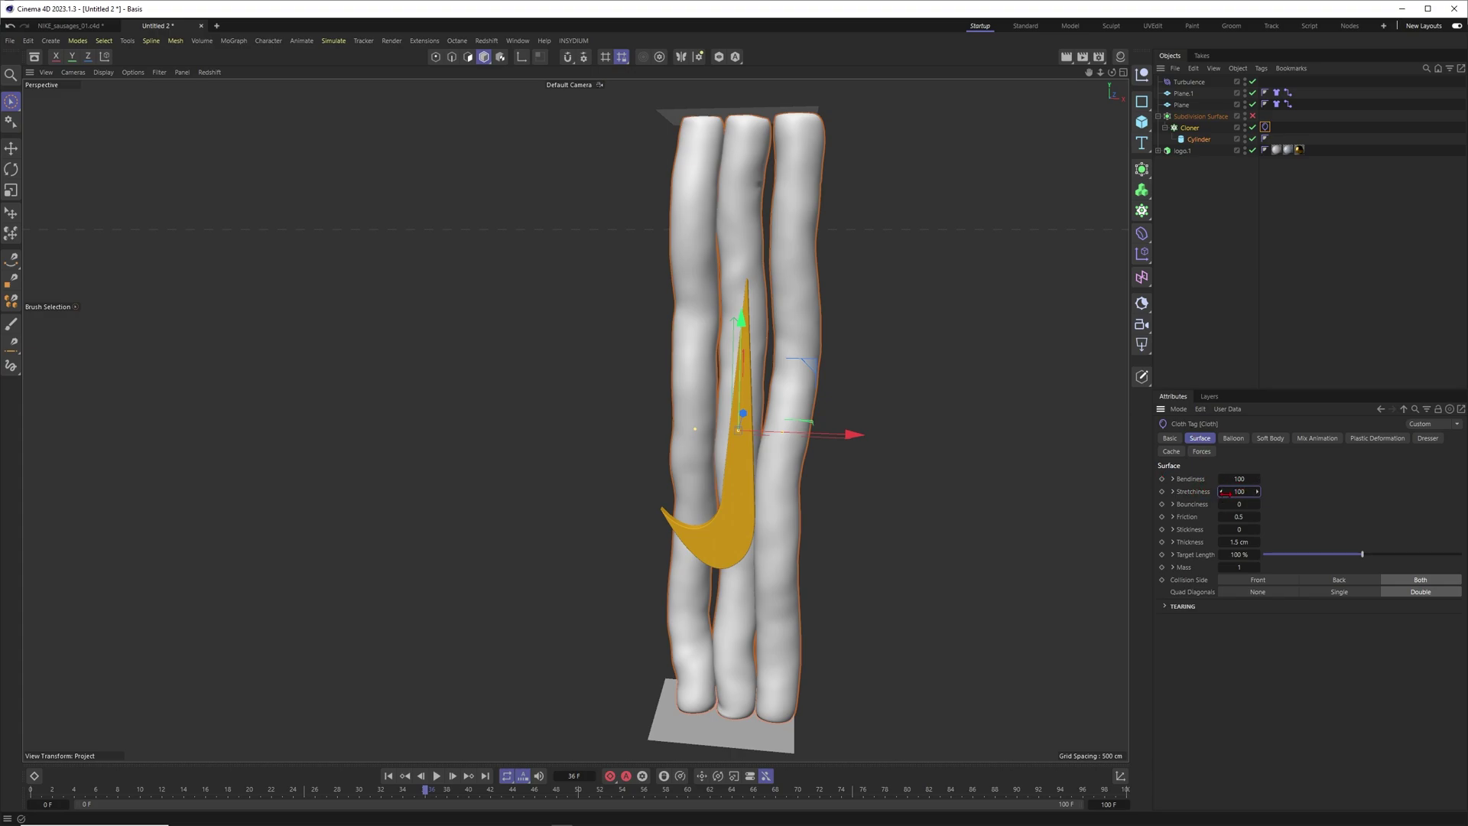
pyautogui.click(1233, 439)
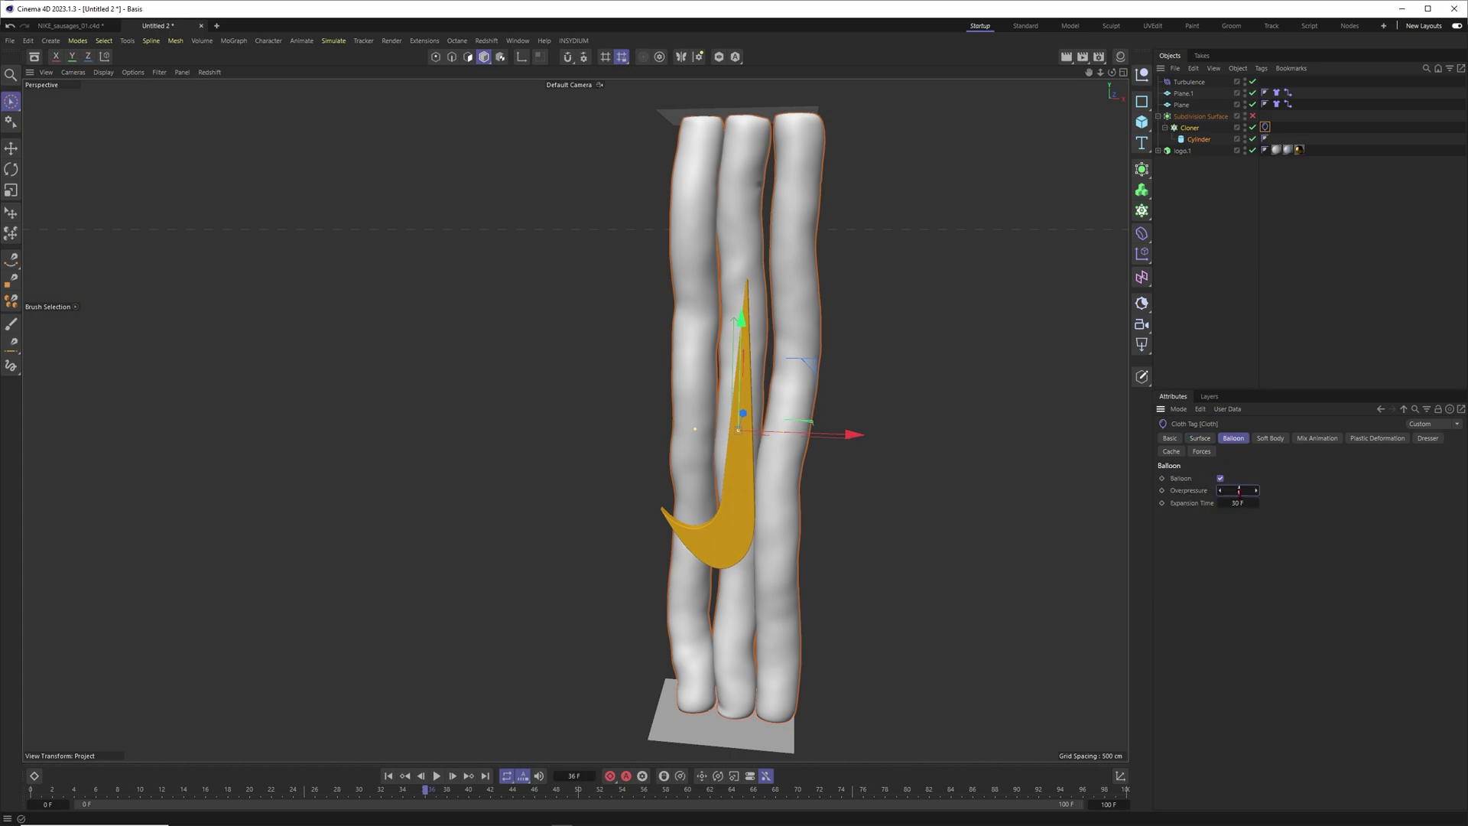
pyautogui.press('Return')
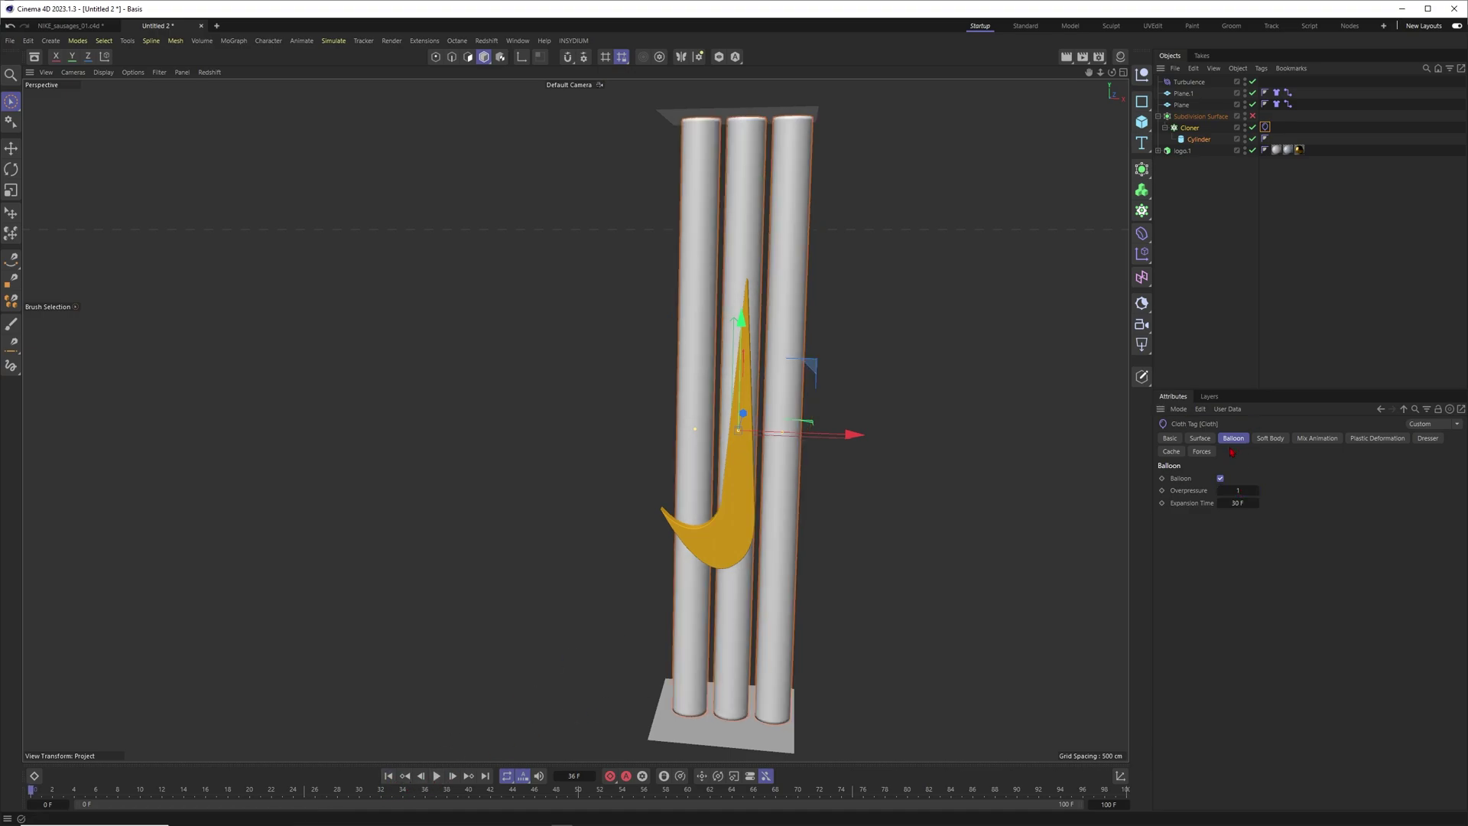
# Keyframe the cloth's Target Length from 100% at frame 0 to 120% at frame 18 and replay the simulation
pyautogui.click(1199, 439)
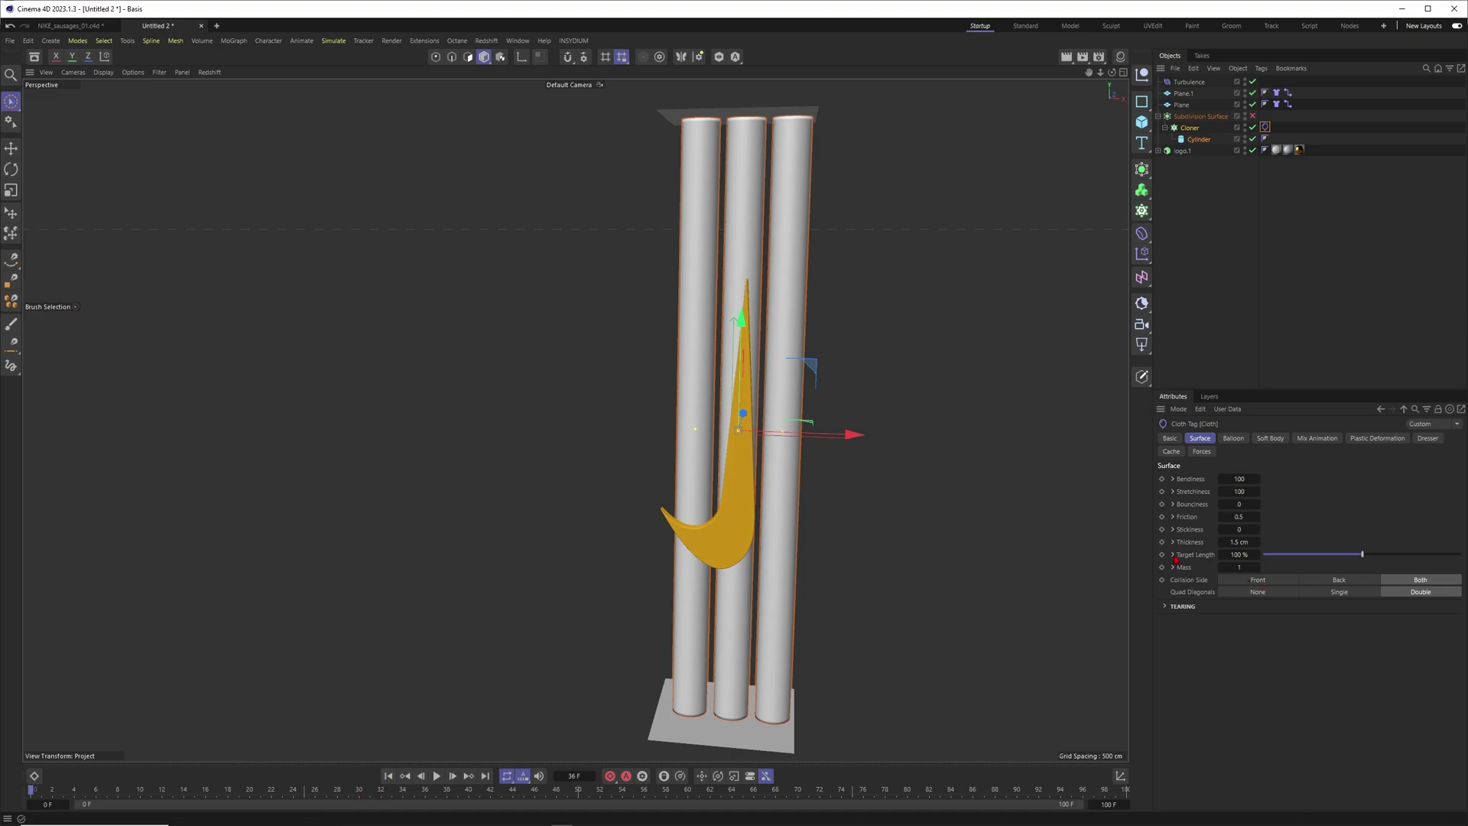
pyautogui.click(436, 776)
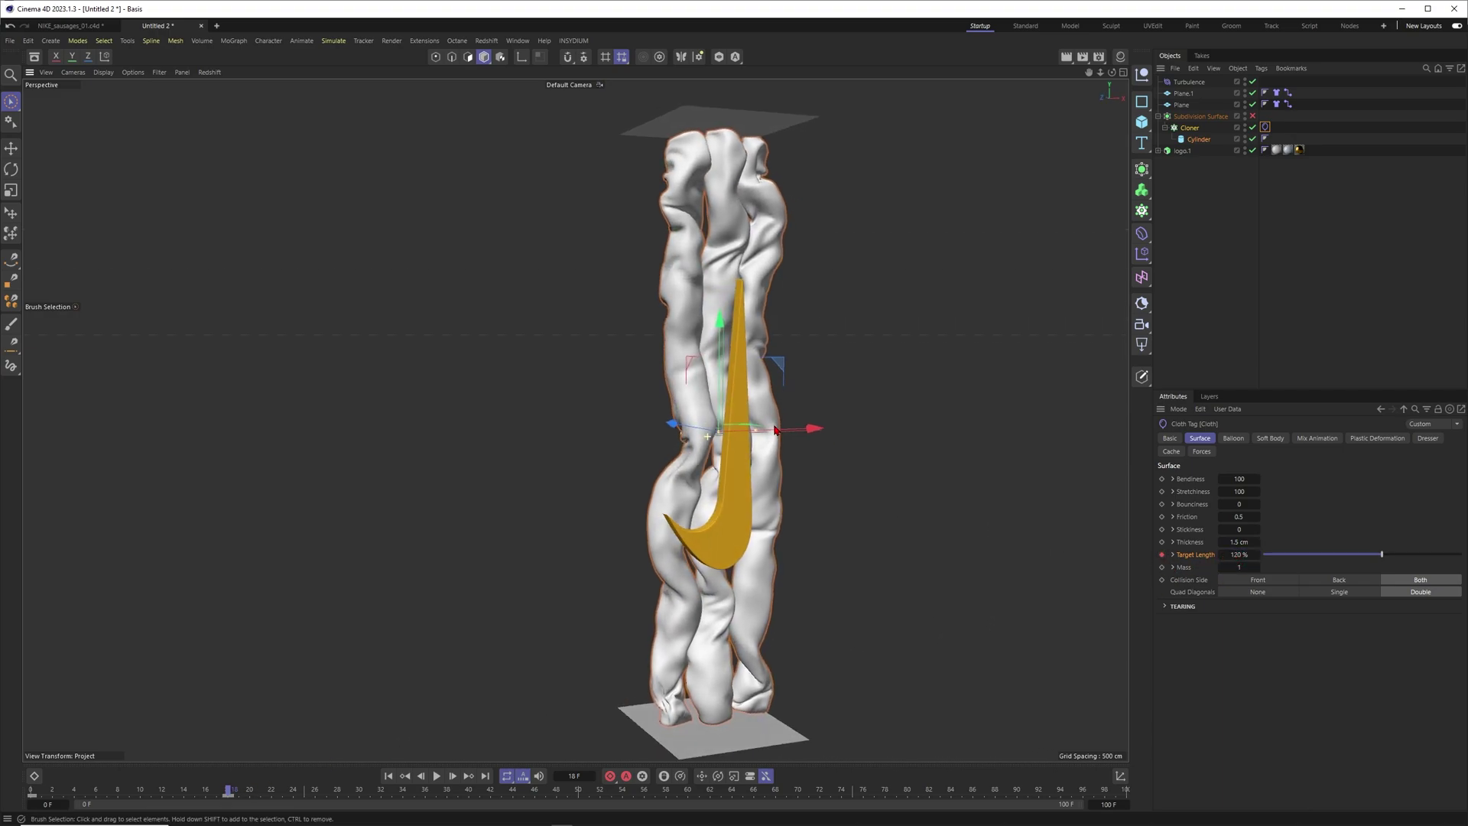
pyautogui.click(917, 514)
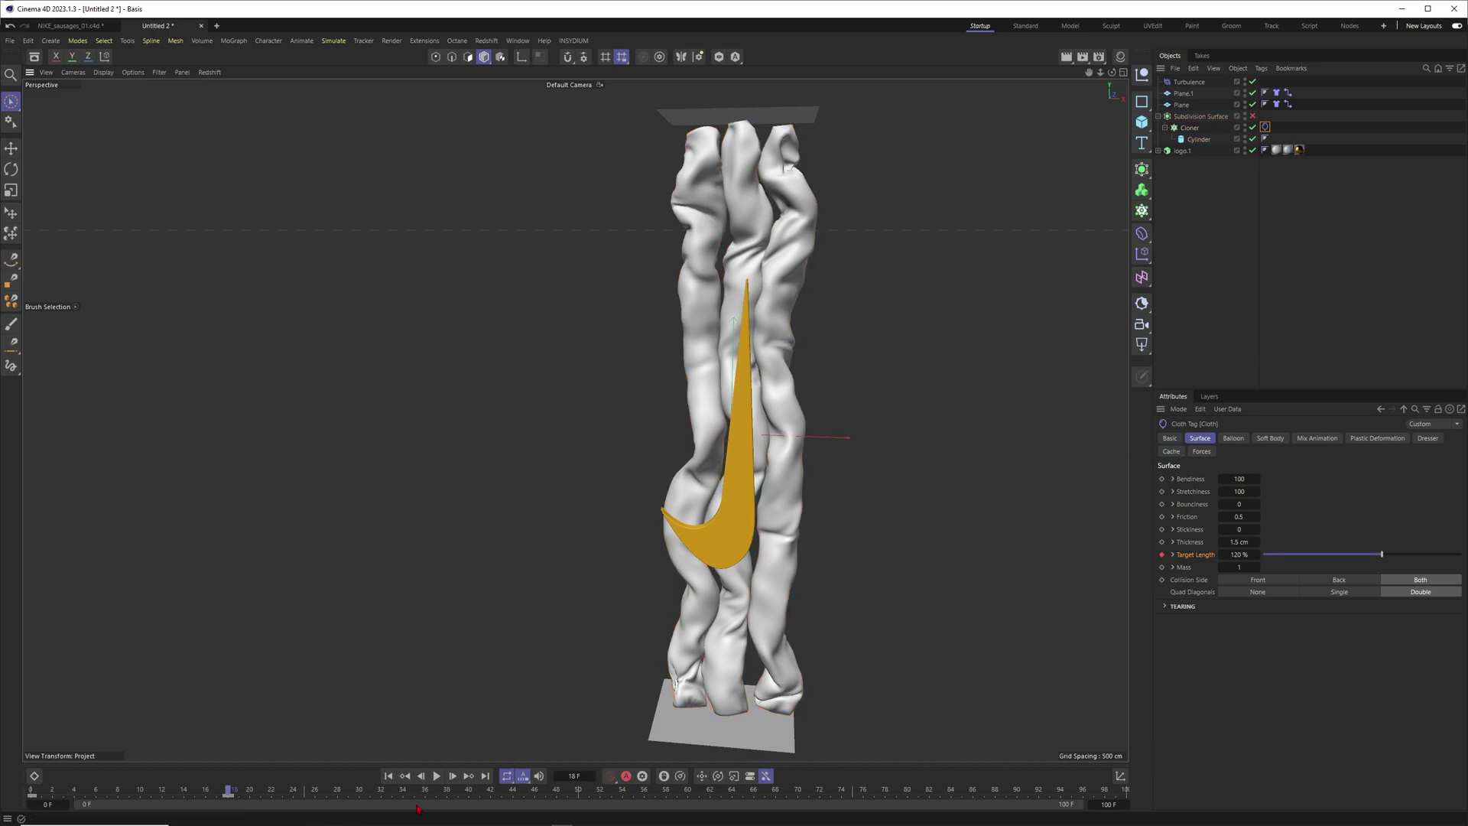
pyautogui.click(388, 776)
pyautogui.click(437, 777)
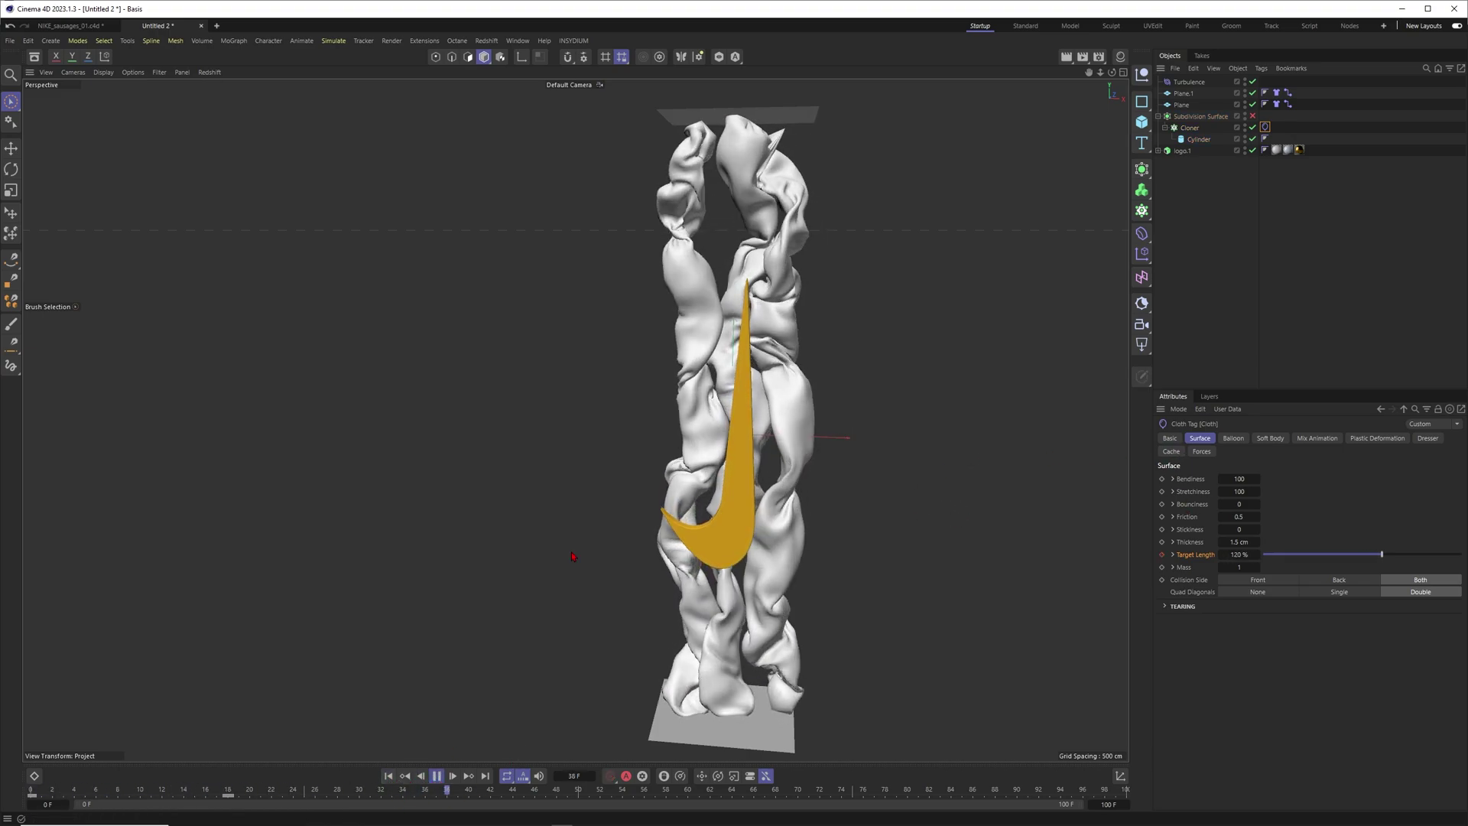
pyautogui.click(436, 776)
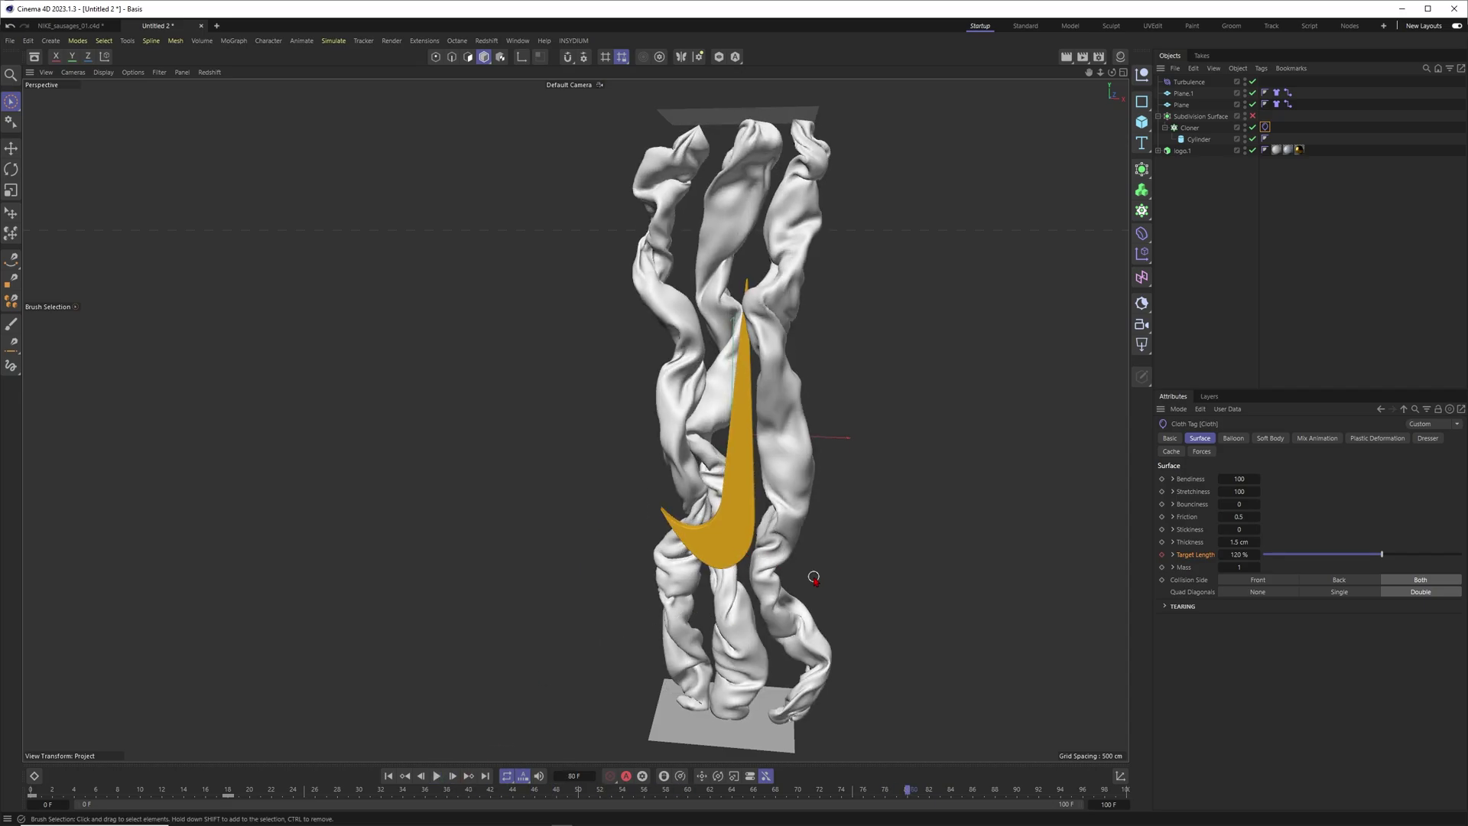
# Set the Turbulence strength to 50 cm and its scale to 120%, then replay the simulation
pyautogui.click(1189, 82)
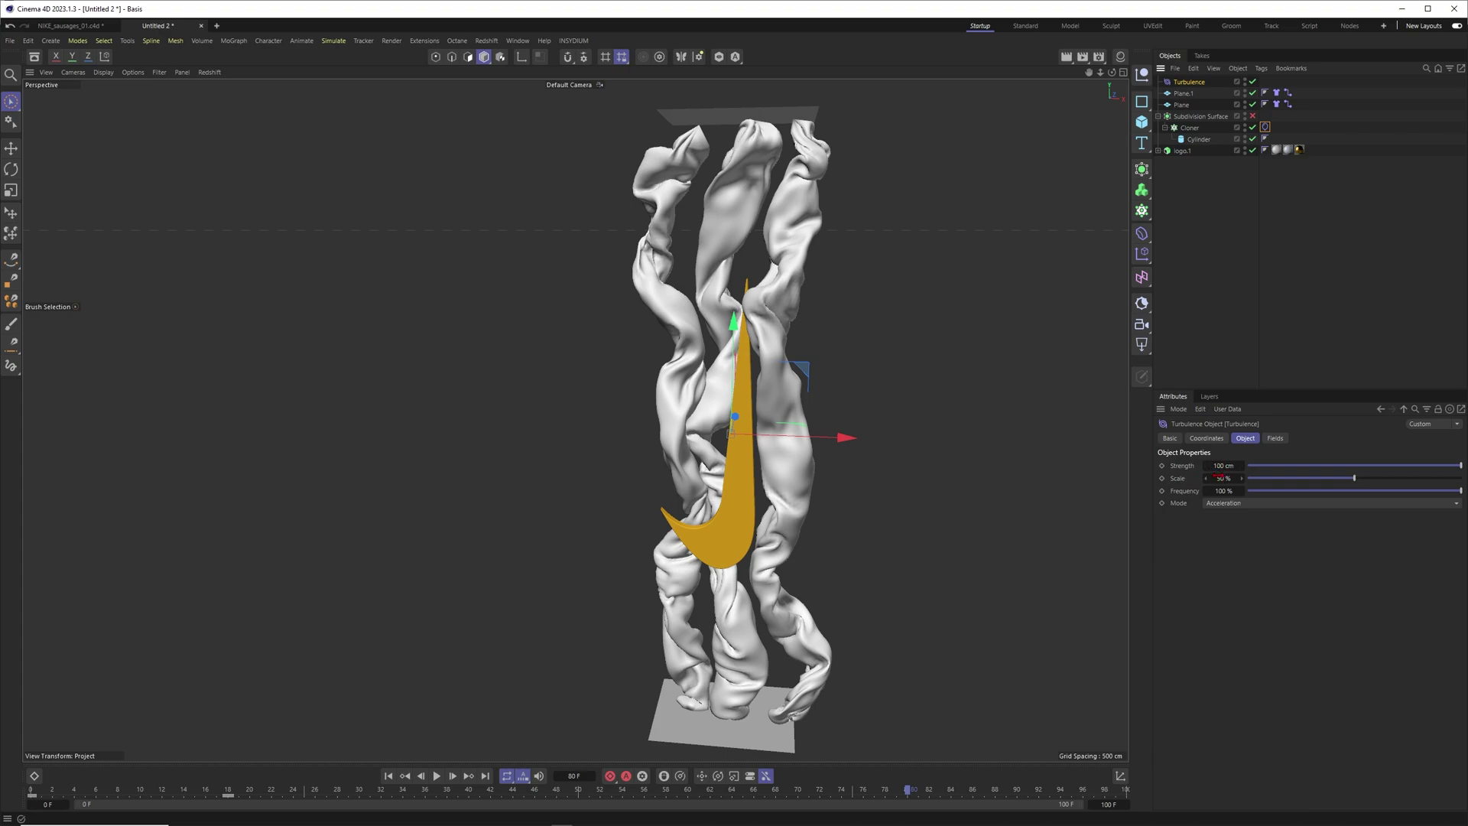
pyautogui.write('50')
pyautogui.press('Return')
pyautogui.write('120')
pyautogui.press('Return')
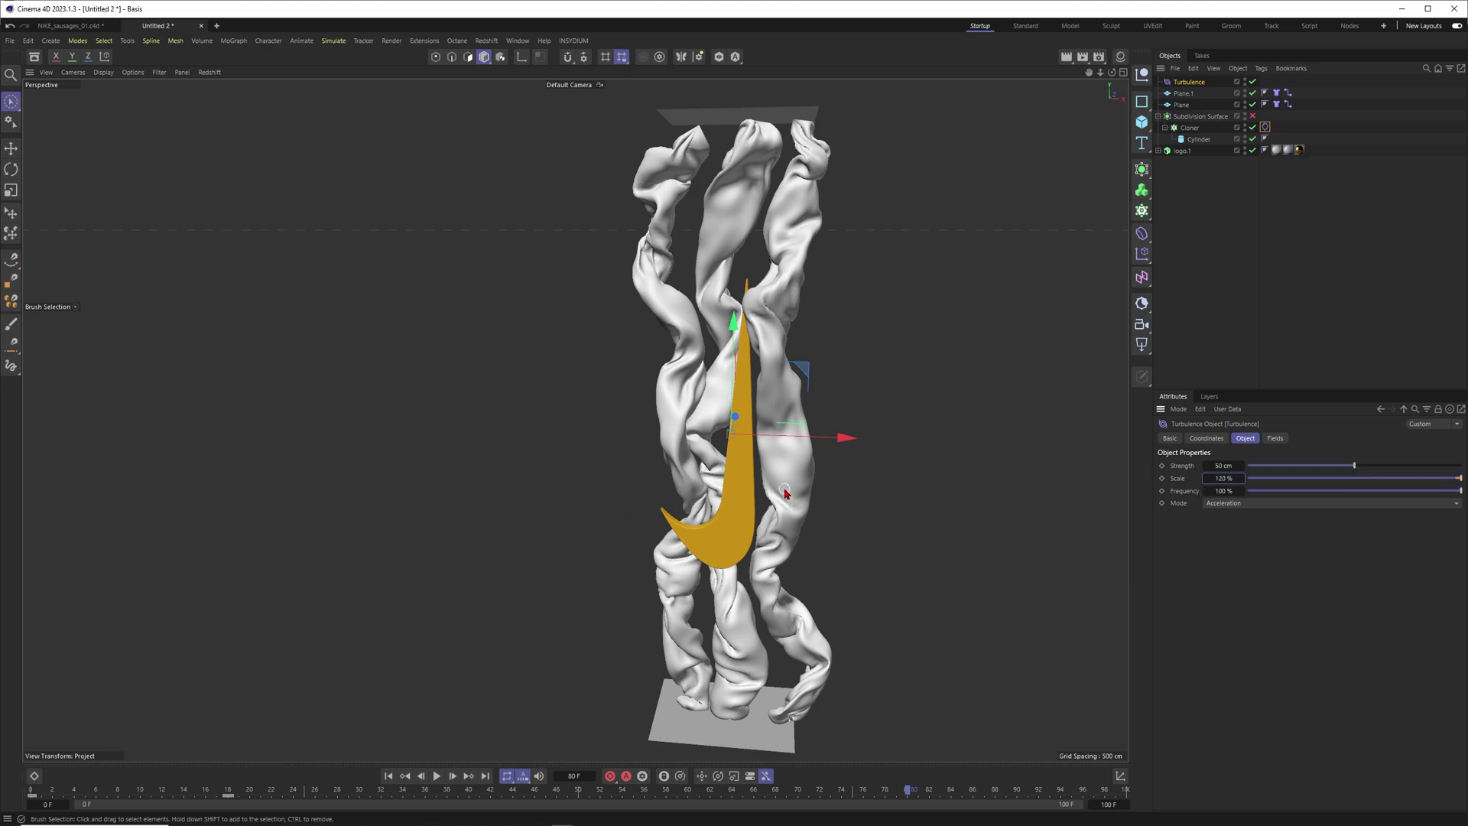
pyautogui.click(437, 776)
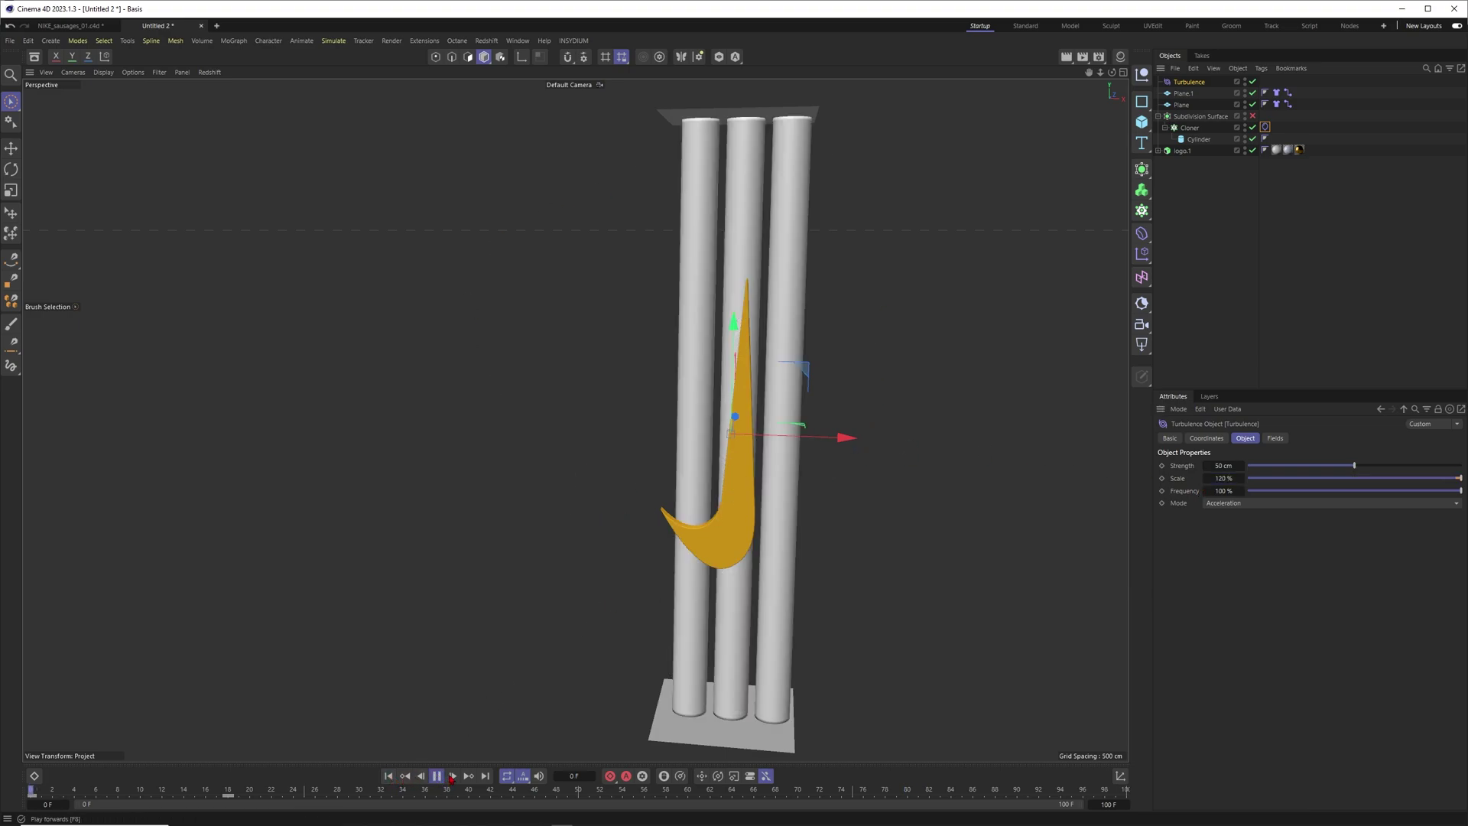
pyautogui.press('F8')
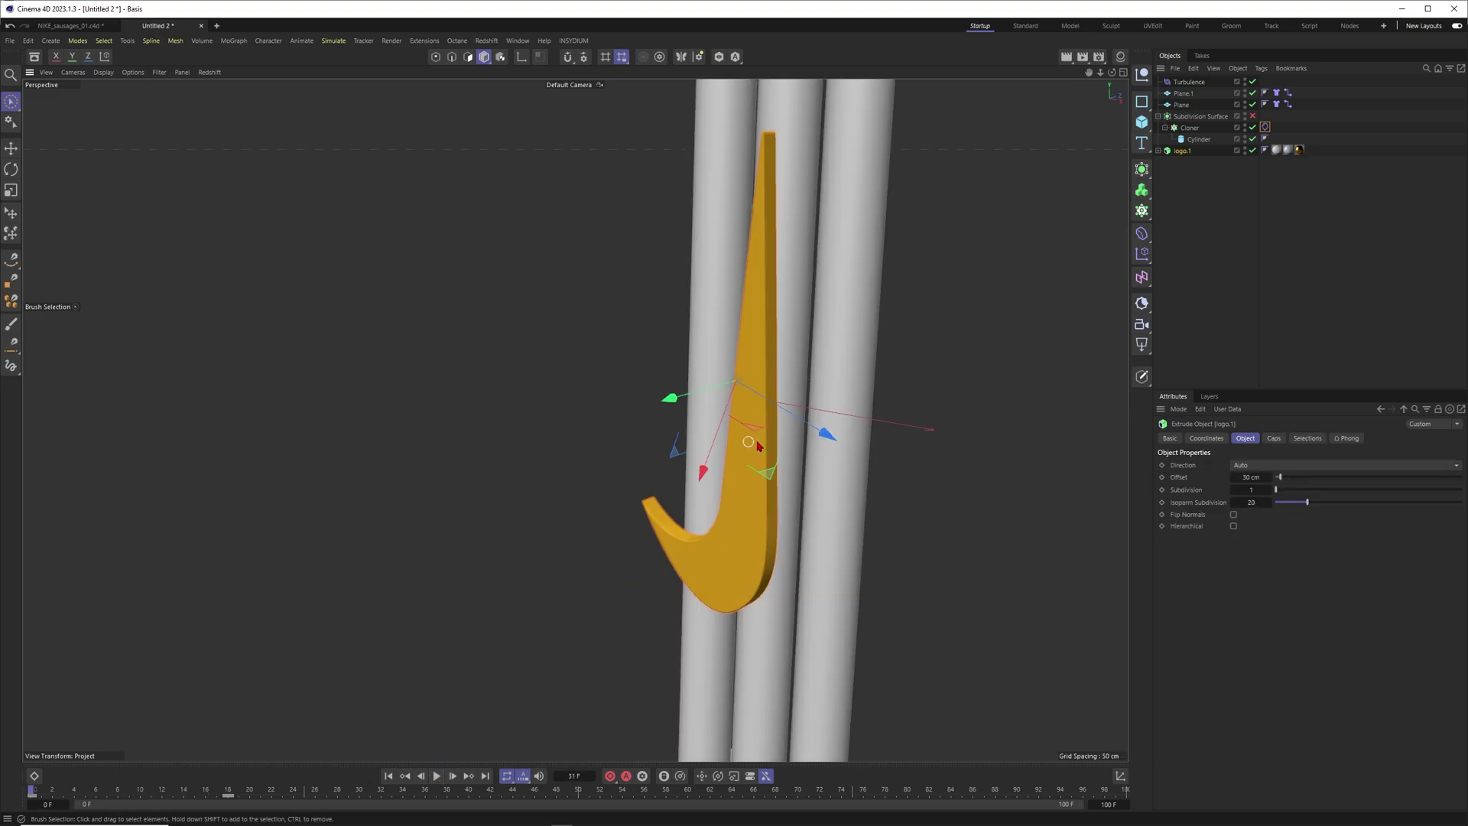
# Display mesh lines in the viewport and duplicate the extruded logo, hiding the original
pyautogui.keyDown('alt'); pyautogui.moveTo(753, 432); pyautogui.dragTo(778, 397); pyautogui.keyUp('alt')
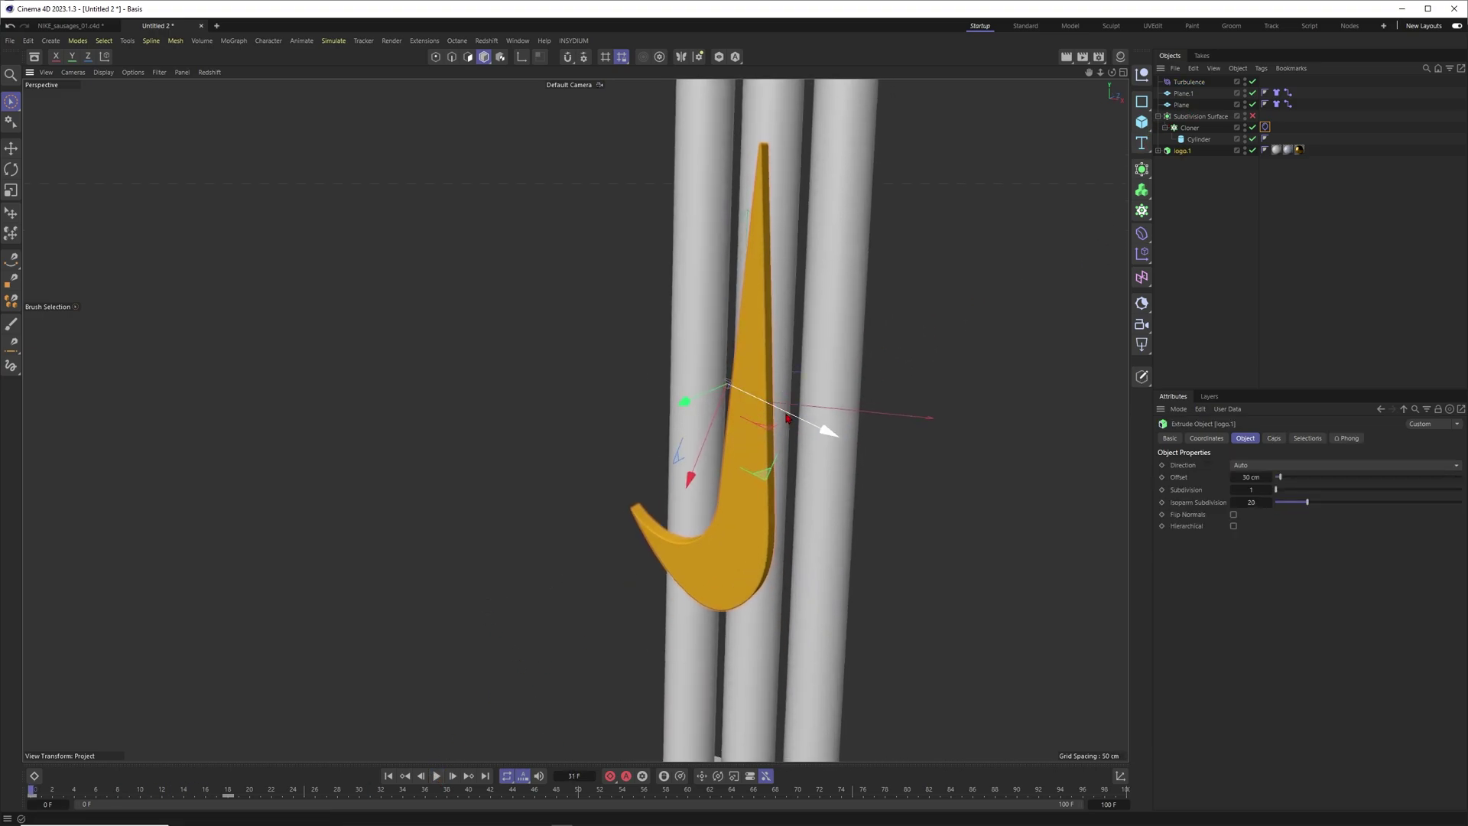
pyautogui.press('n')
pyautogui.press('b')
pyautogui.keyDown('alt'); pyautogui.moveTo(743, 416); pyautogui.dragTo(731, 434); pyautogui.keyUp('alt')
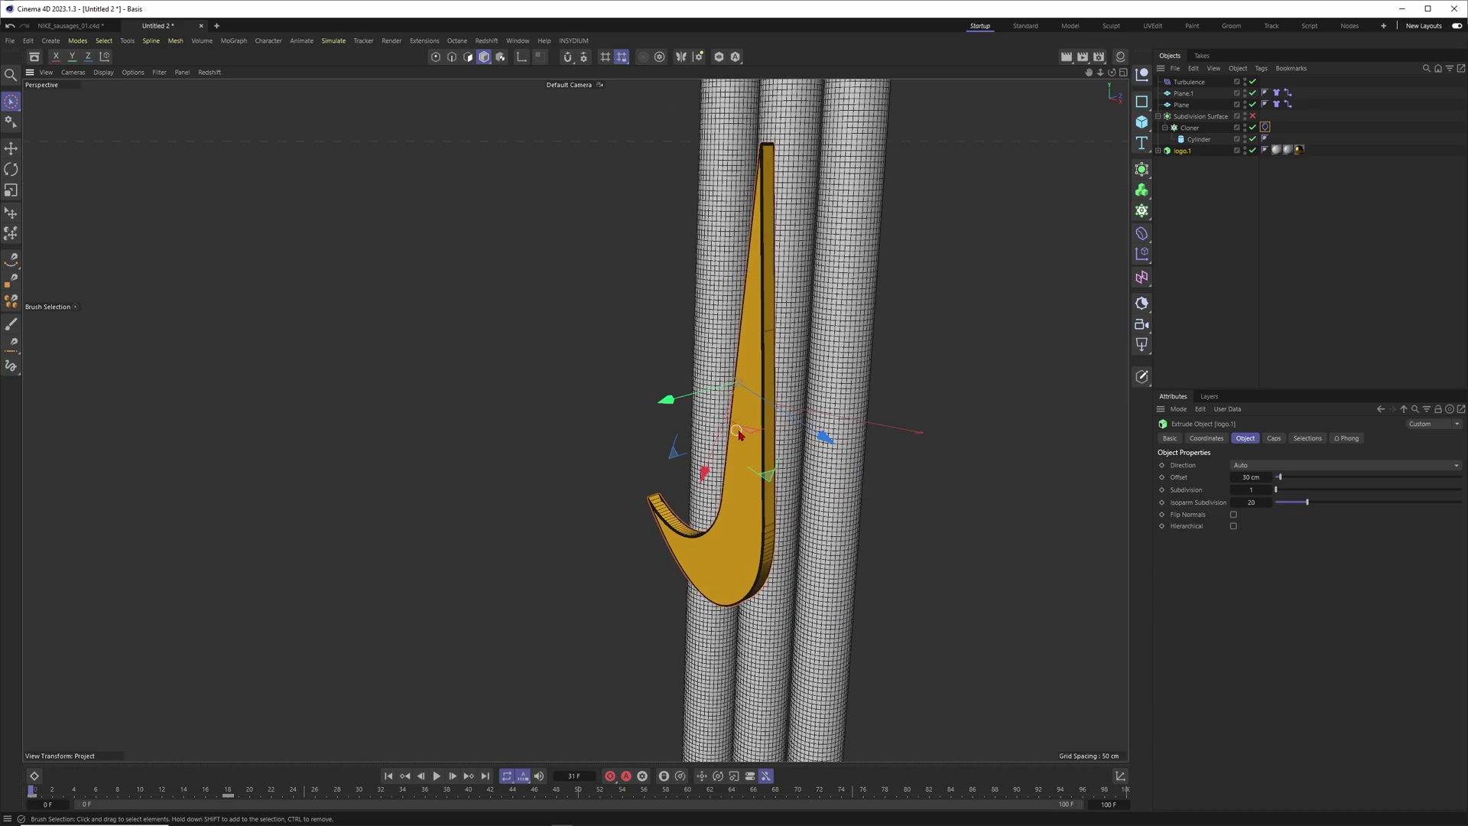
pyautogui.keyDown('alt'); pyautogui.moveTo(732, 434); pyautogui.dragTo(748, 330, button='right'); pyautogui.keyUp('alt')
pyautogui.keyDown('ctrl'); pyautogui.moveTo(1184, 152); pyautogui.dragTo(1227, 164); pyautogui.keyUp('ctrl')
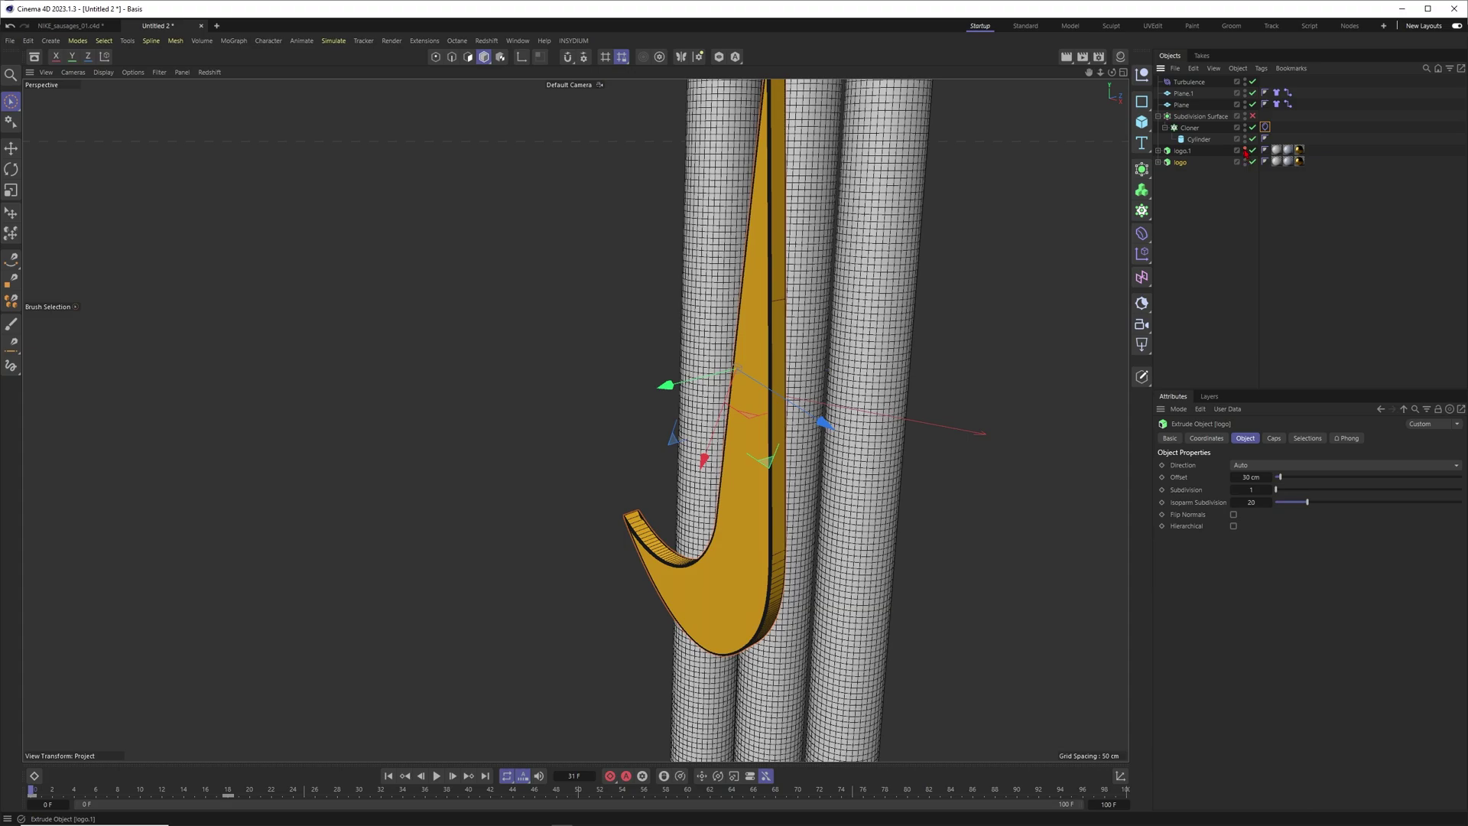
# Nest the logo copy inside a Volume Builder and Volume Mesher, and wrap them in a Remesh generator
pyautogui.moveTo(1142, 189); pyautogui.dragTo(1200, 229)
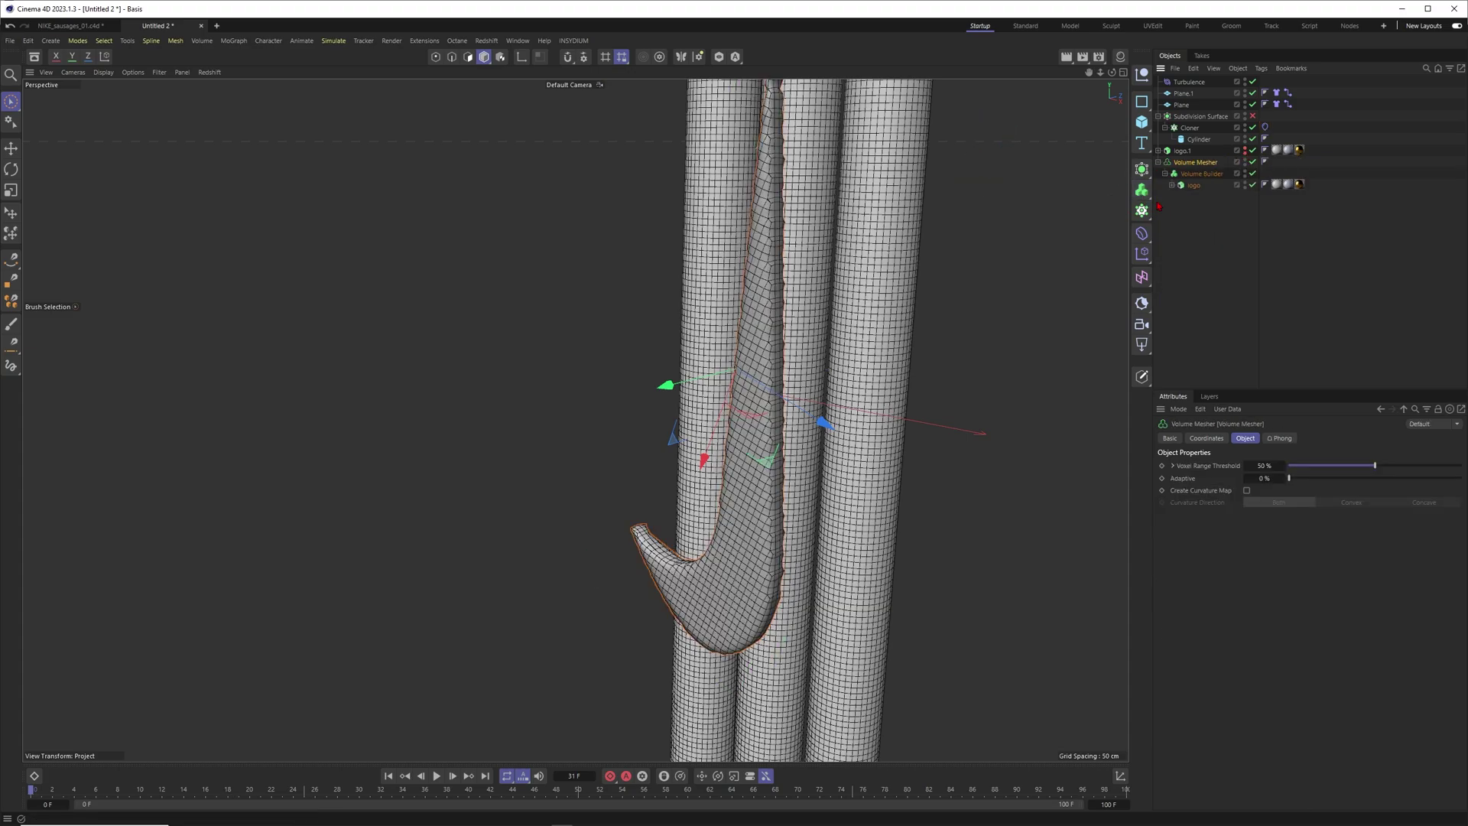
pyautogui.moveTo(1146, 178); pyautogui.dragTo(1199, 348)
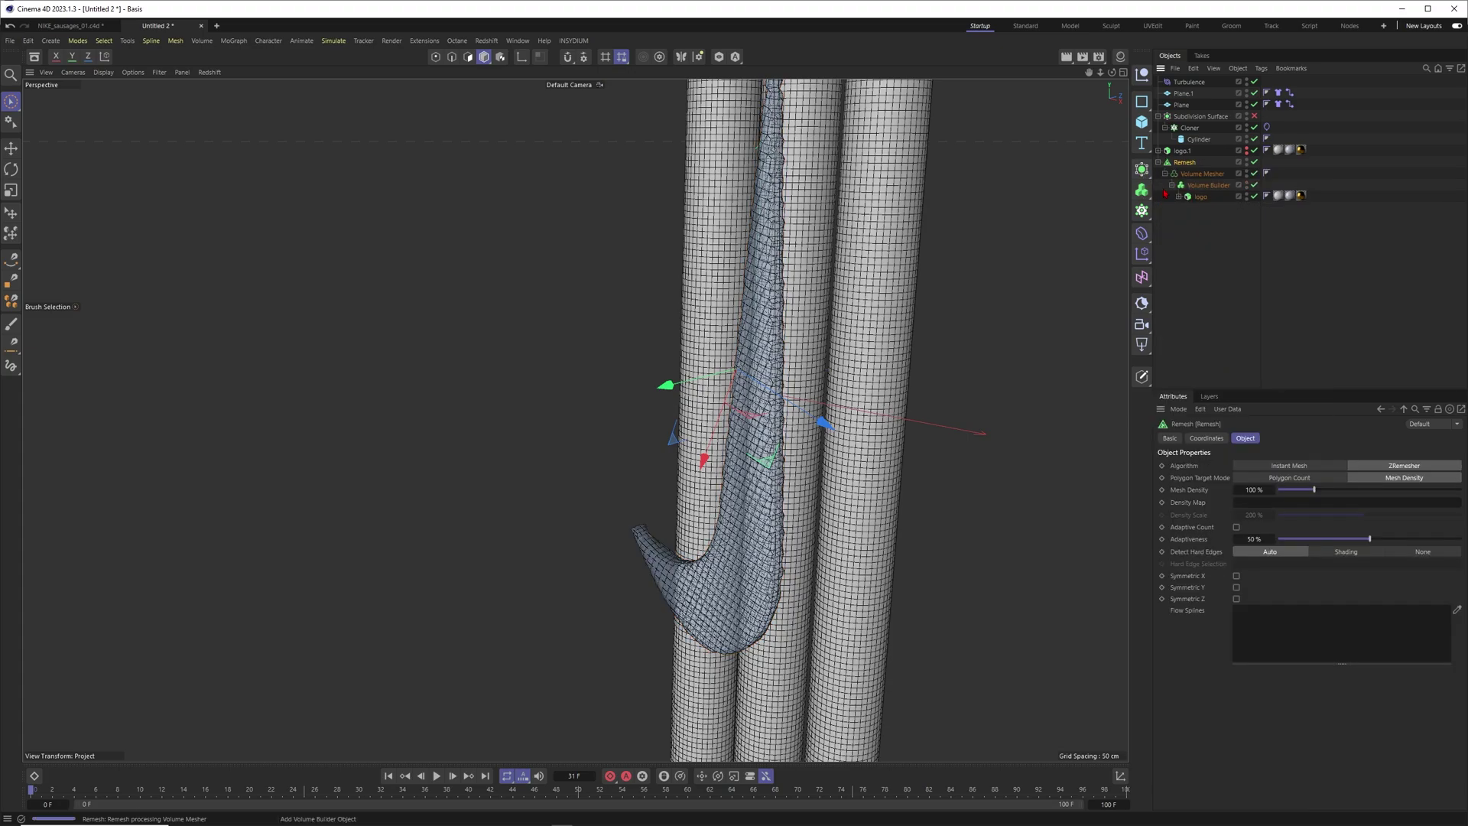
pyautogui.moveTo(774, 468)
pyautogui.keyDown('alt'); pyautogui.mouseDown()
pyautogui.moveTo(796, 475)
pyautogui.moveTo(773, 468)
pyautogui.mouseUp(); pyautogui.keyUp('alt')
pyautogui.keyDown('alt'); pyautogui.moveTo(739, 342); pyautogui.dragTo(774, 327, button='right'); pyautogui.keyUp('alt')
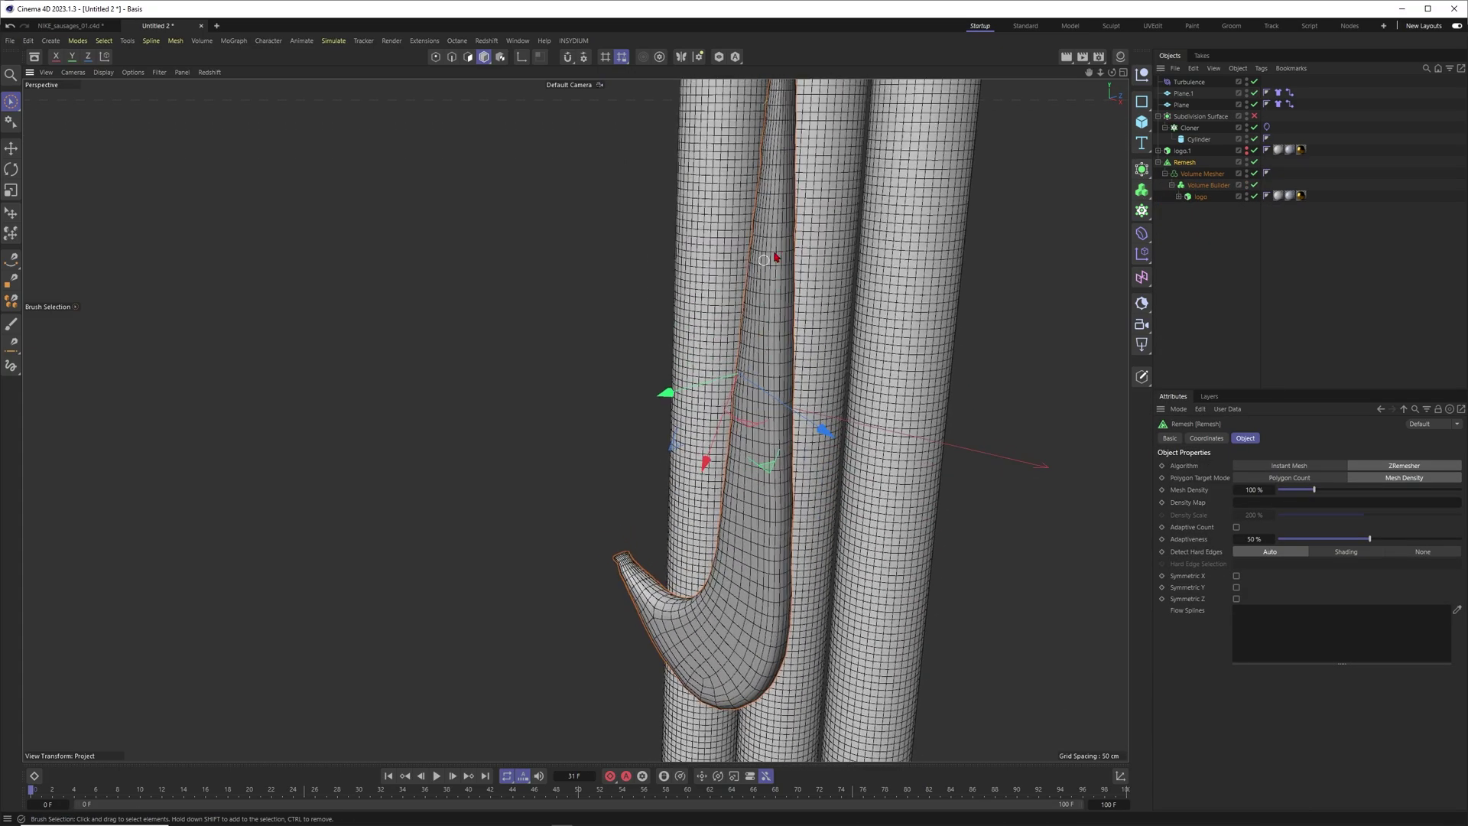
# Add an SDF Dilate and Erode filter with a 2 cm offset to the Volume Builder and set its voxel size to 5 cm
pyautogui.click(1213, 185)
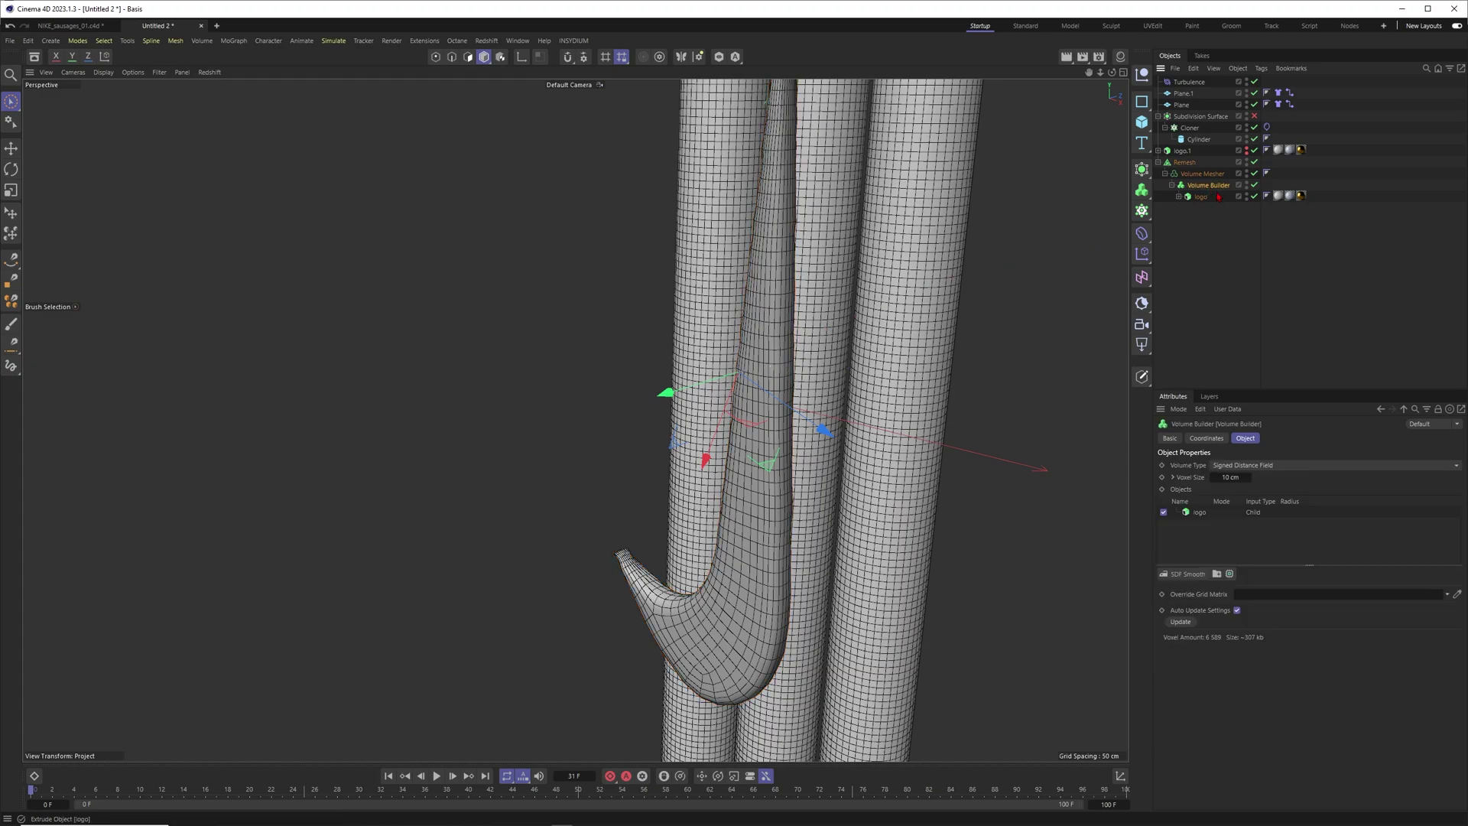
pyautogui.moveTo(1185, 574); pyautogui.dragTo(1202, 600)
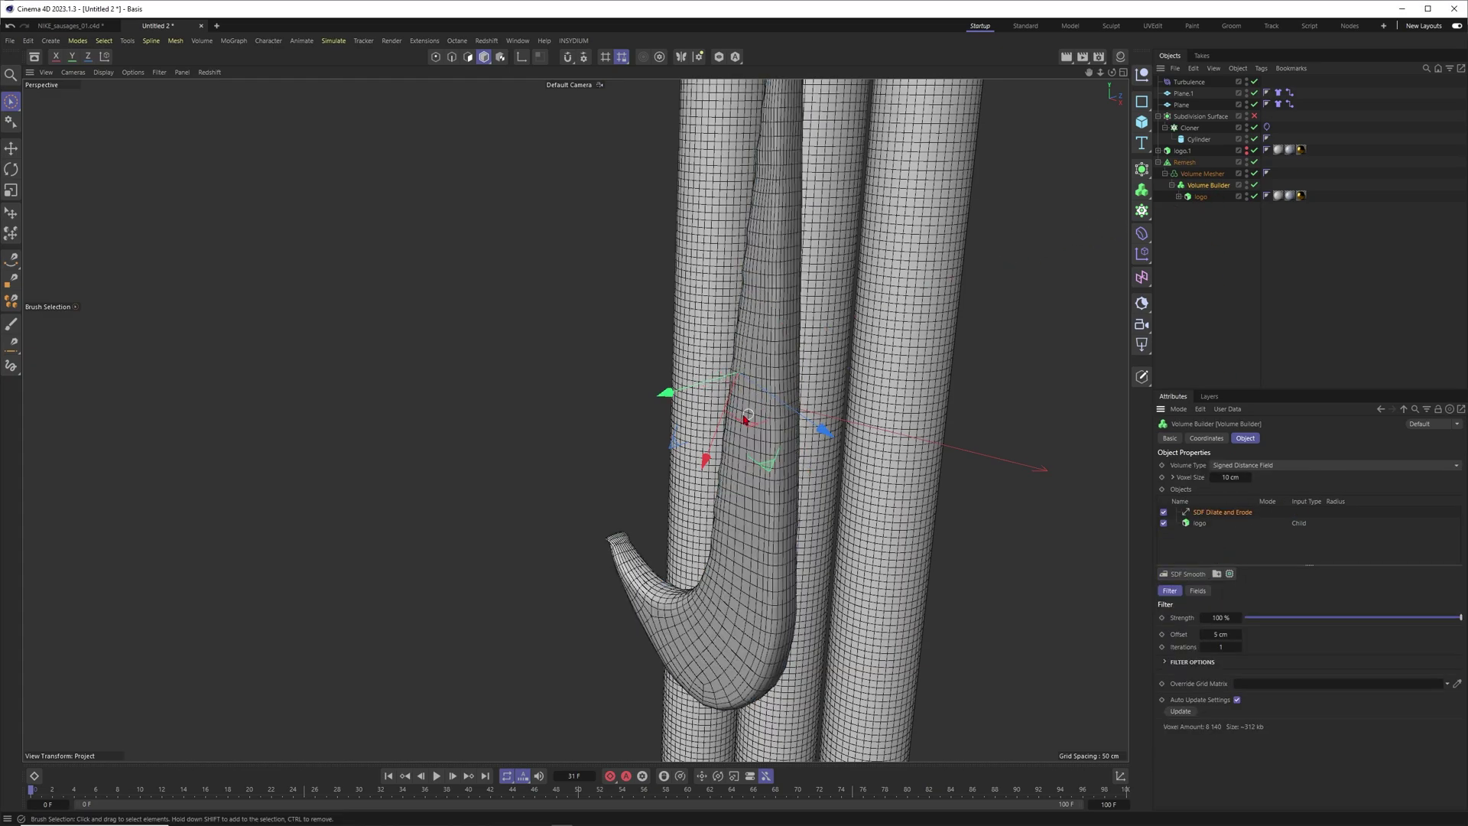
pyautogui.press('Return')
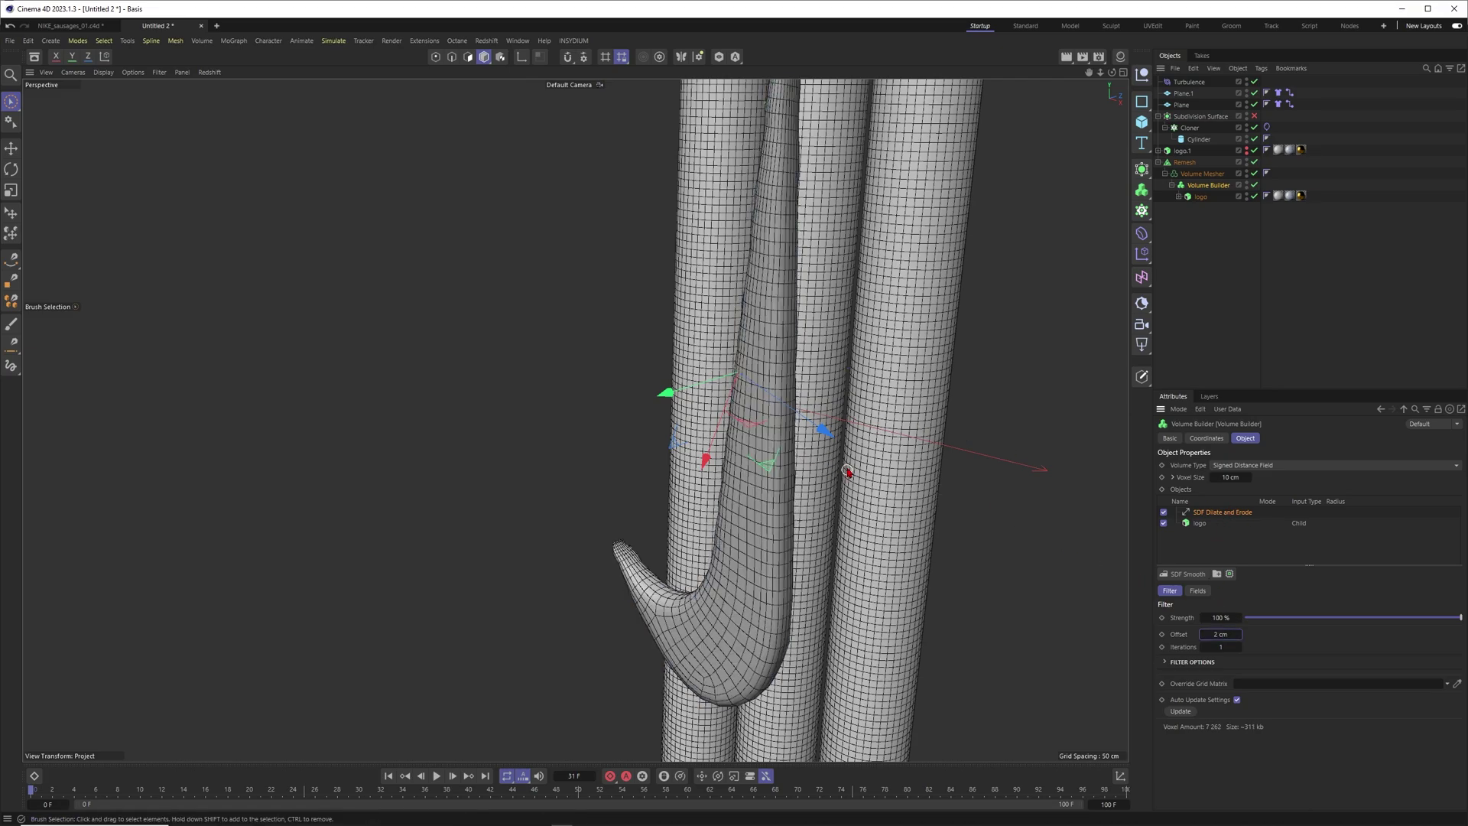
pyautogui.click(1230, 477)
pyautogui.write('5')
pyautogui.press('Return')
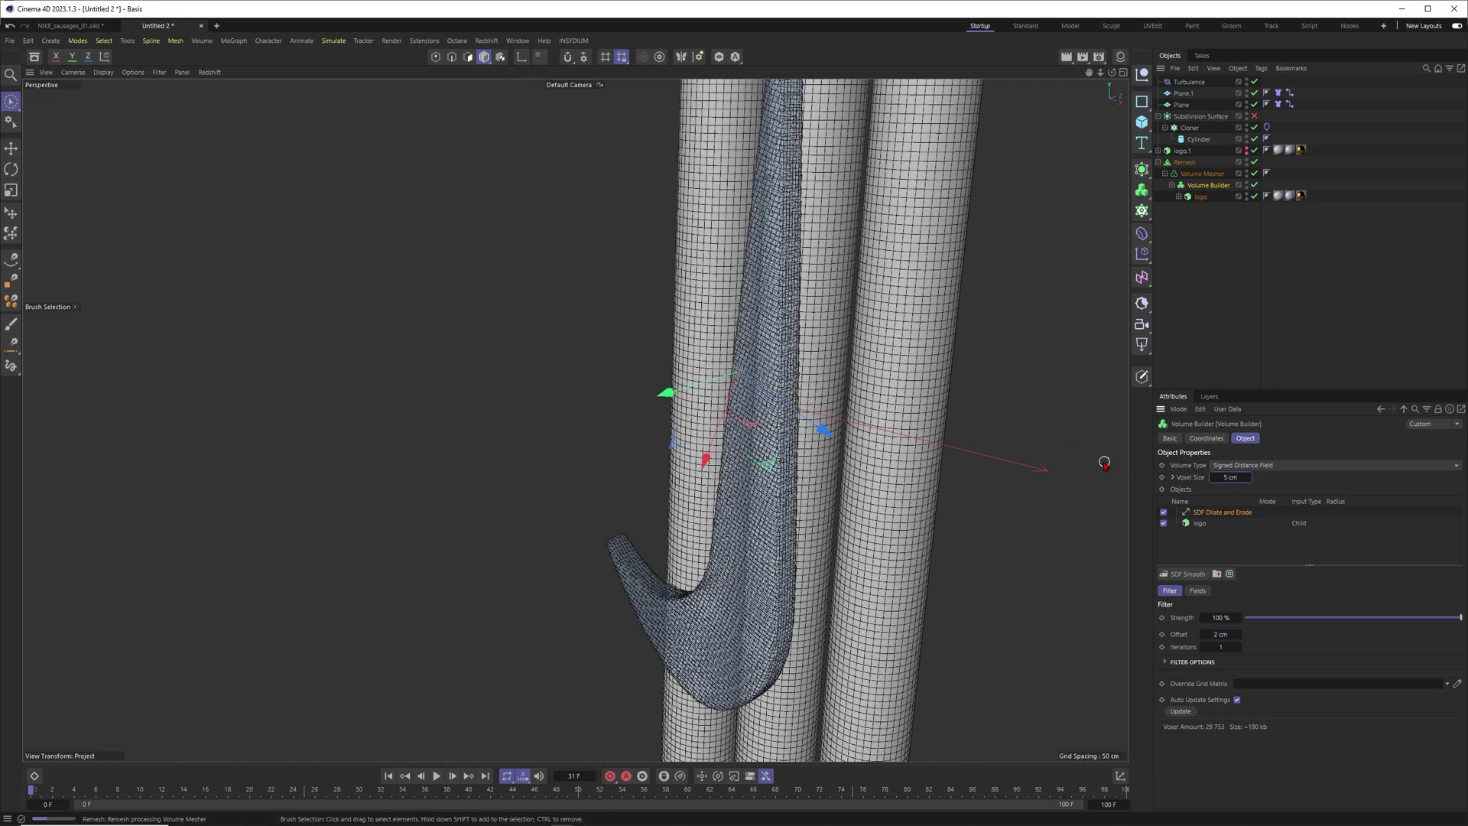
pyautogui.keyDown('alt'); pyautogui.moveTo(763, 361); pyautogui.dragTo(812, 337); pyautogui.keyUp('alt')
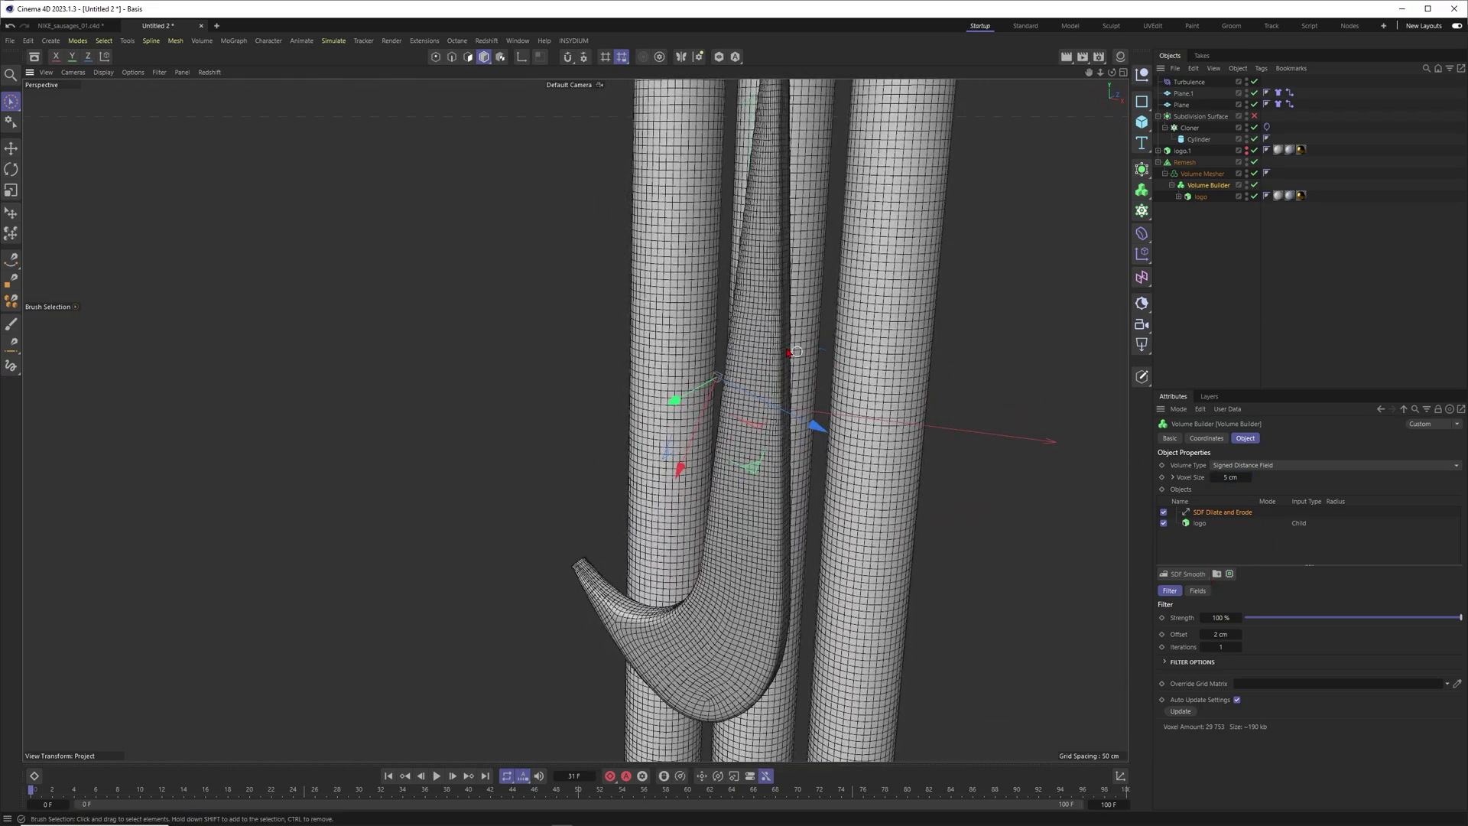
# Set the Remesh generator's mesh density to 30%
pyautogui.click(1186, 163)
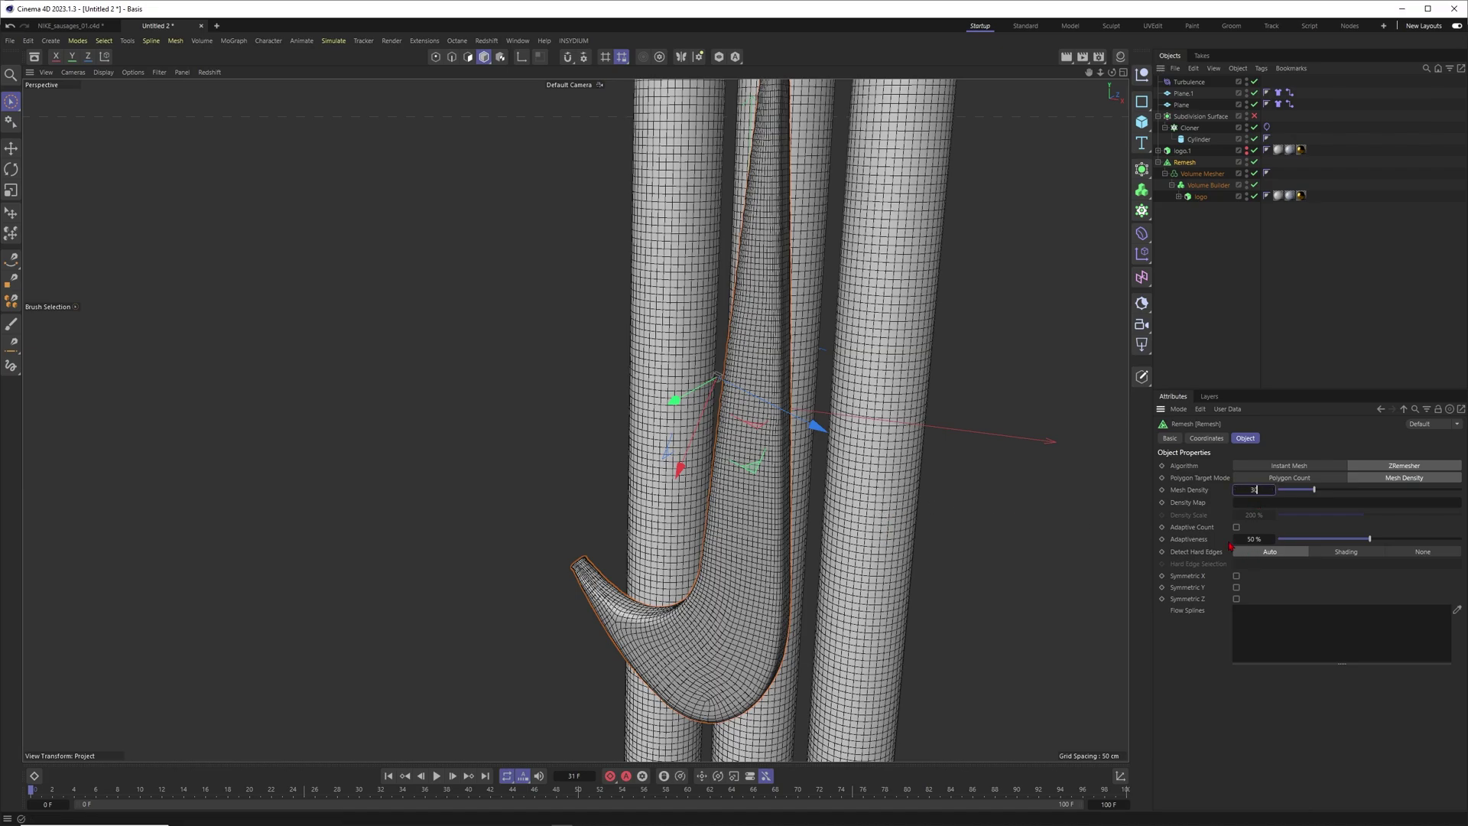
pyautogui.write('30')
pyautogui.press('Return')
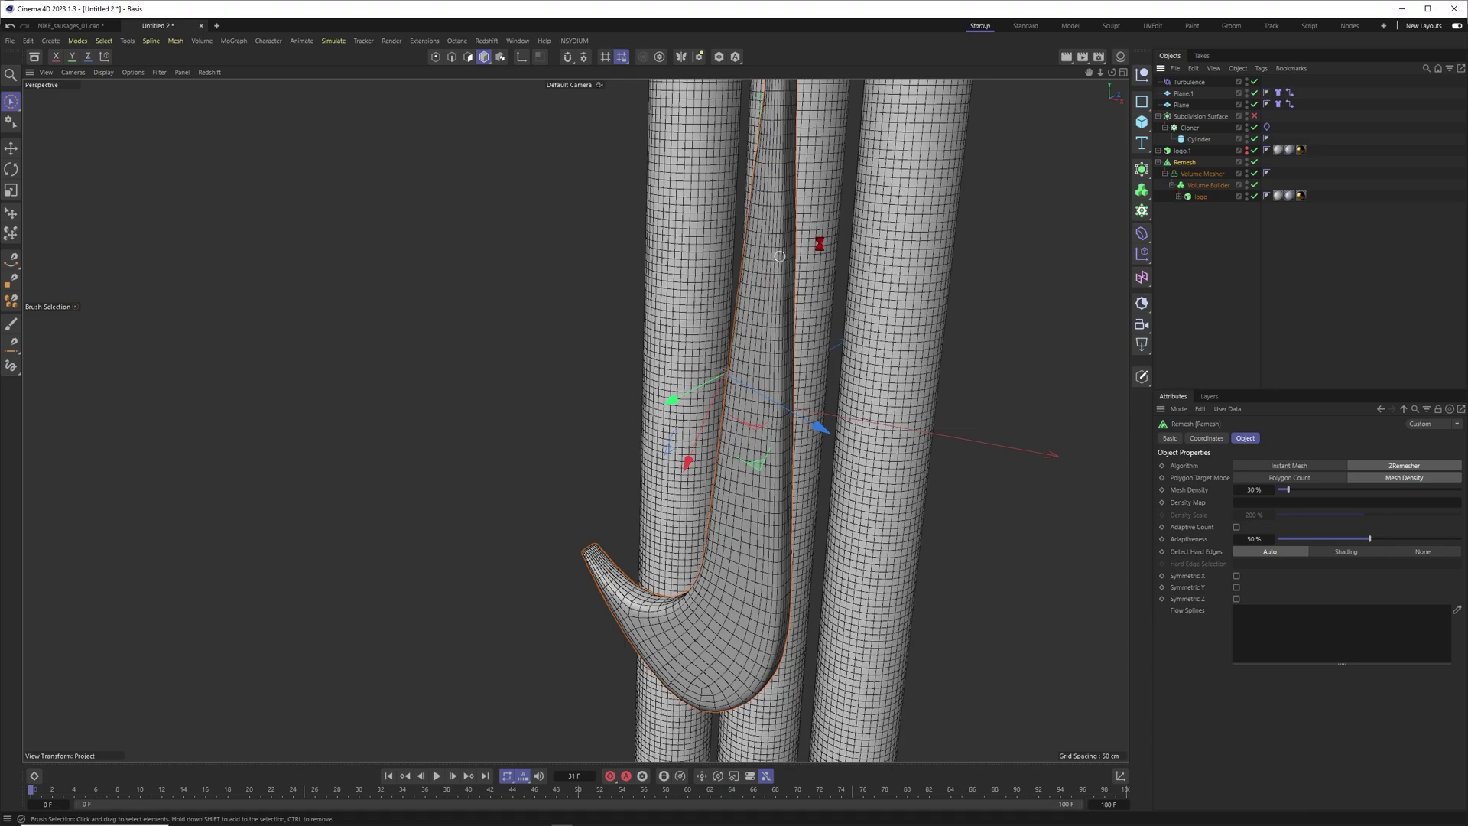
# Convert the Remesh generator into an editable mesh and add a Collider simulation tag to it
pyautogui.press('c')
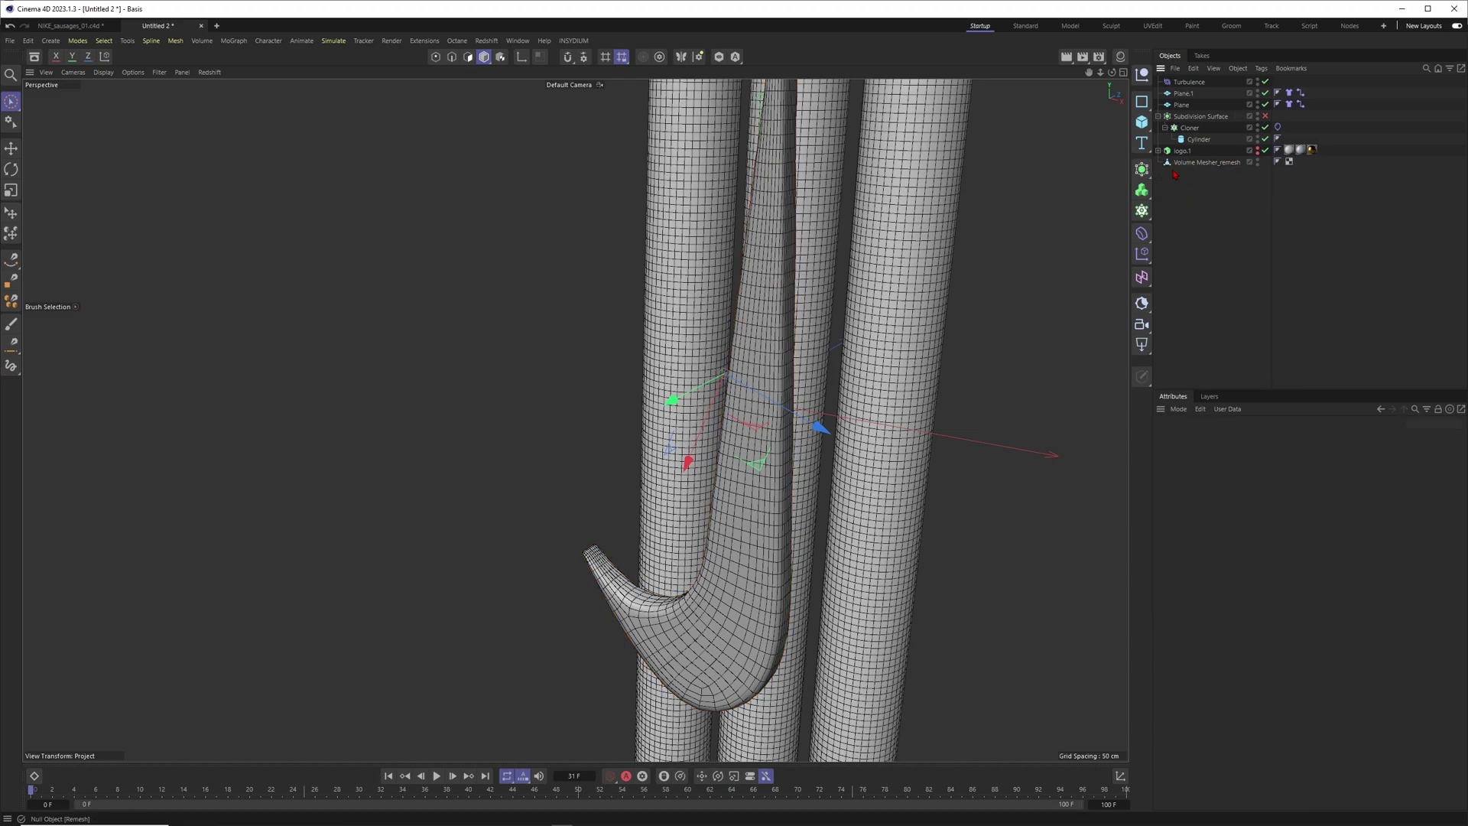
pyautogui.rightClick(1215, 167)
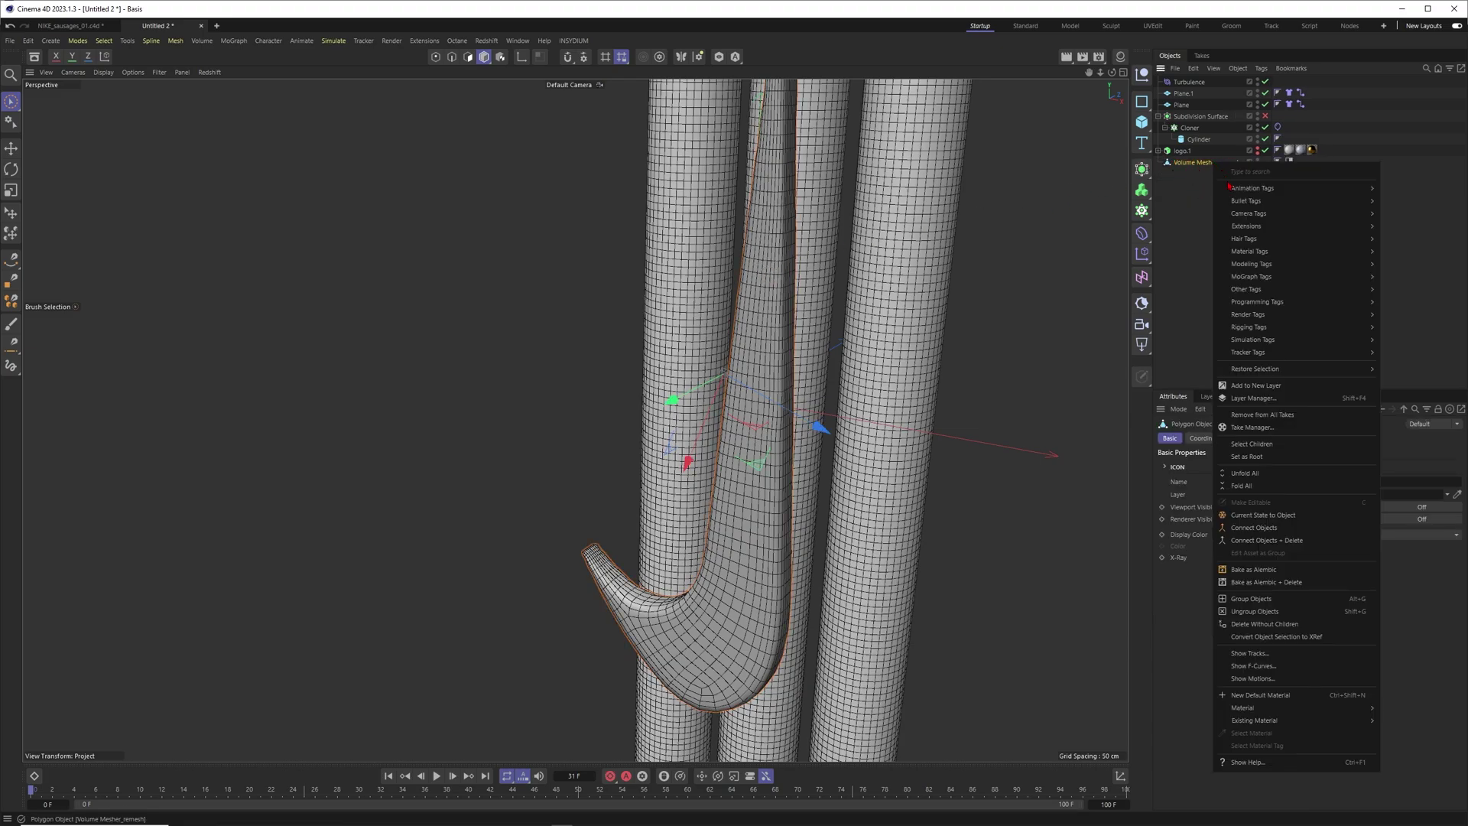
pyautogui.moveTo(1324, 340)
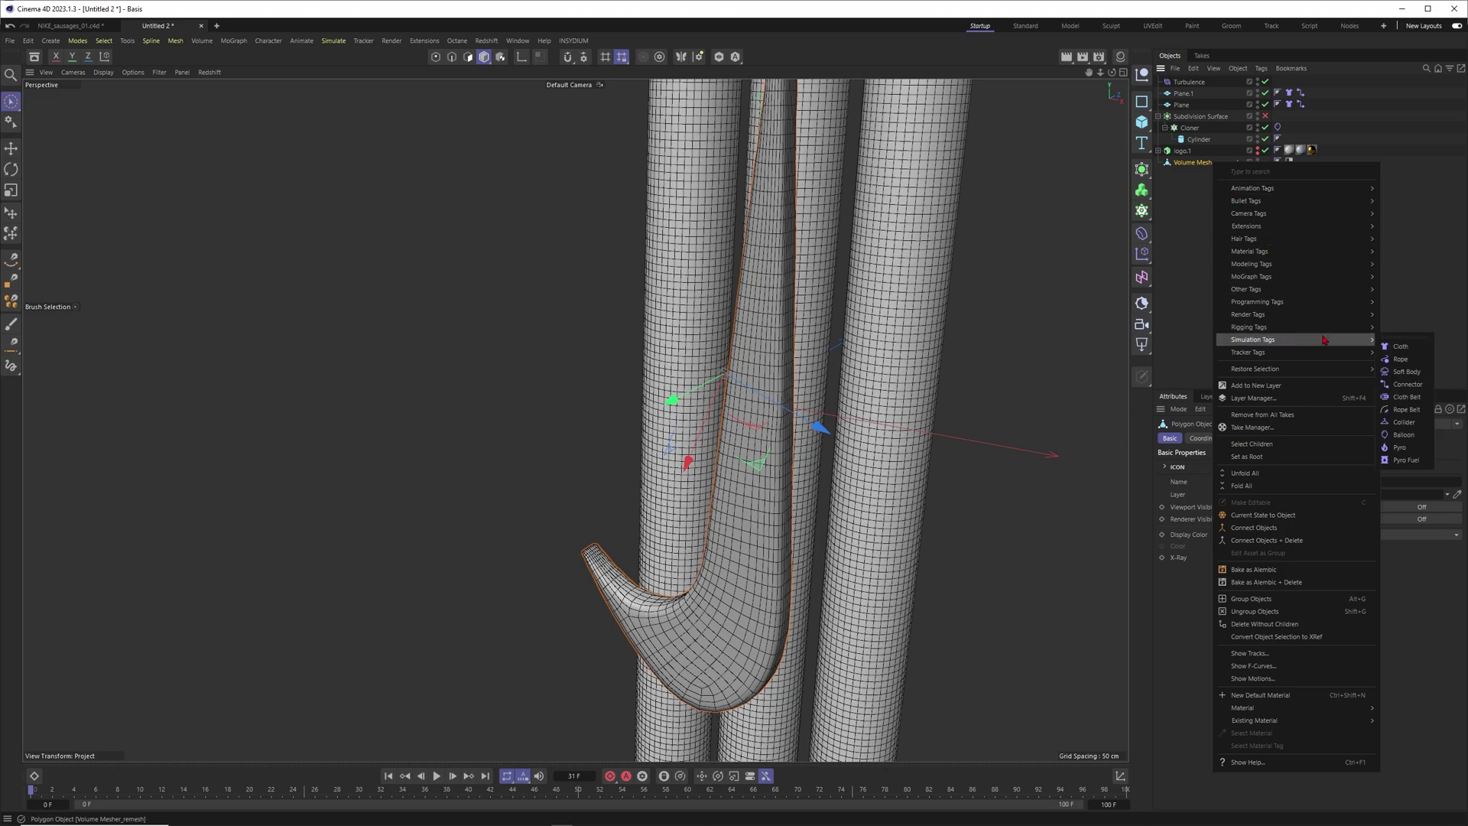
pyautogui.click(1403, 423)
pyautogui.click(1215, 226)
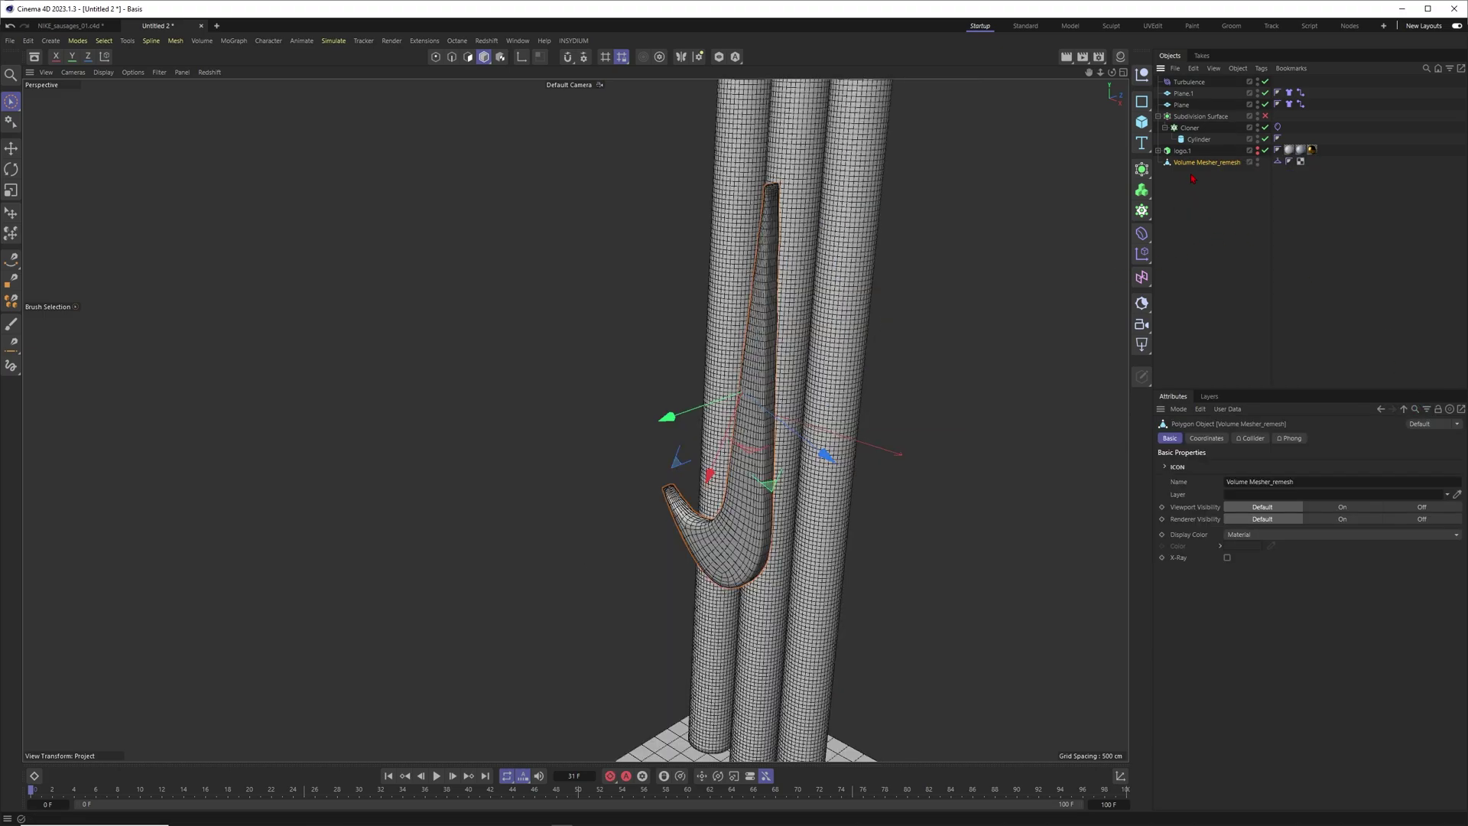
# Group the remeshed logo and the extruded logo under one null, hiding the remeshed copy and showing the extruded logo
pyautogui.hotkey('alt', 'g')
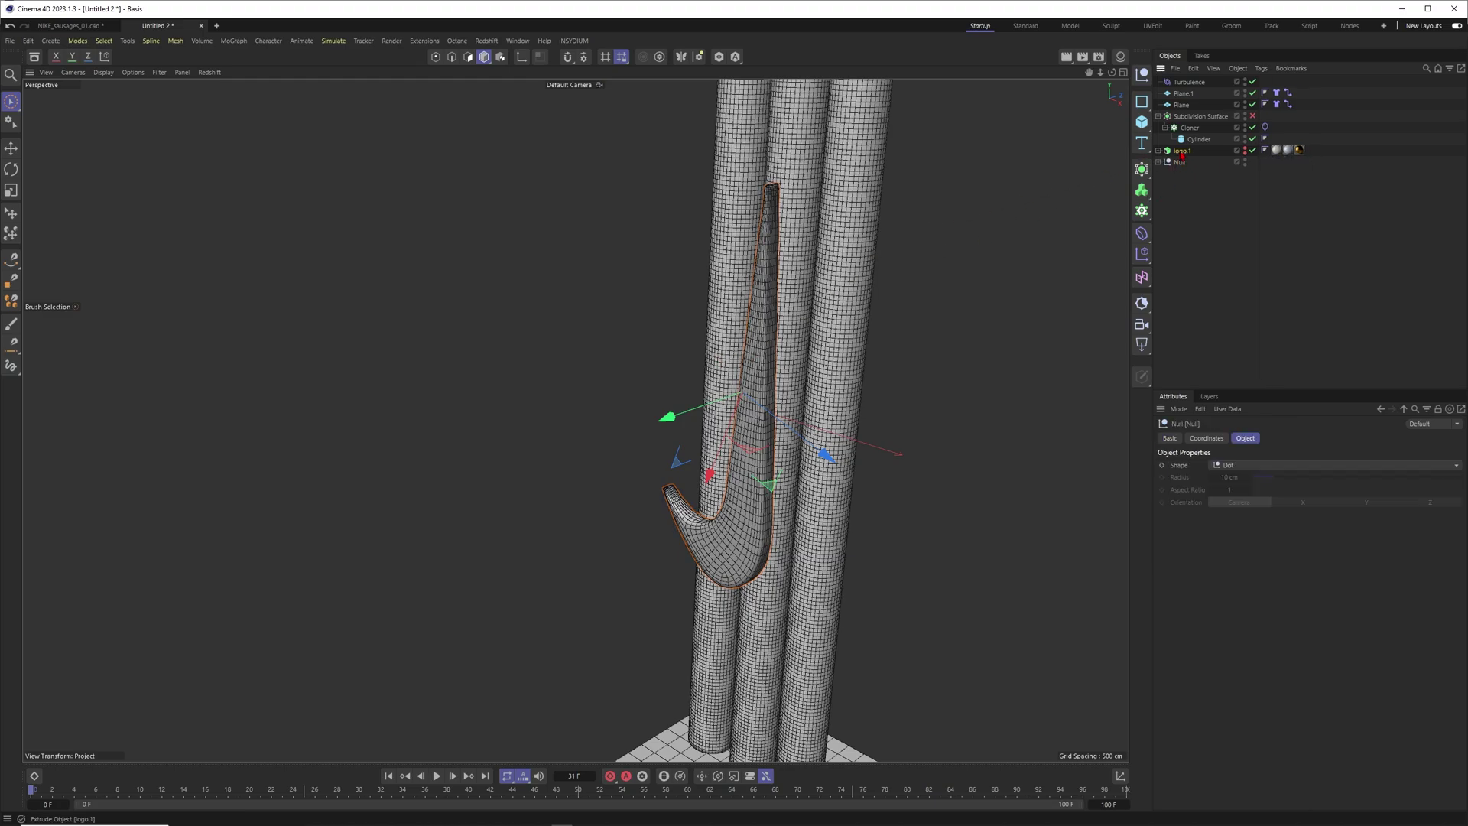
pyautogui.moveTo(1182, 152); pyautogui.dragTo(1183, 164)
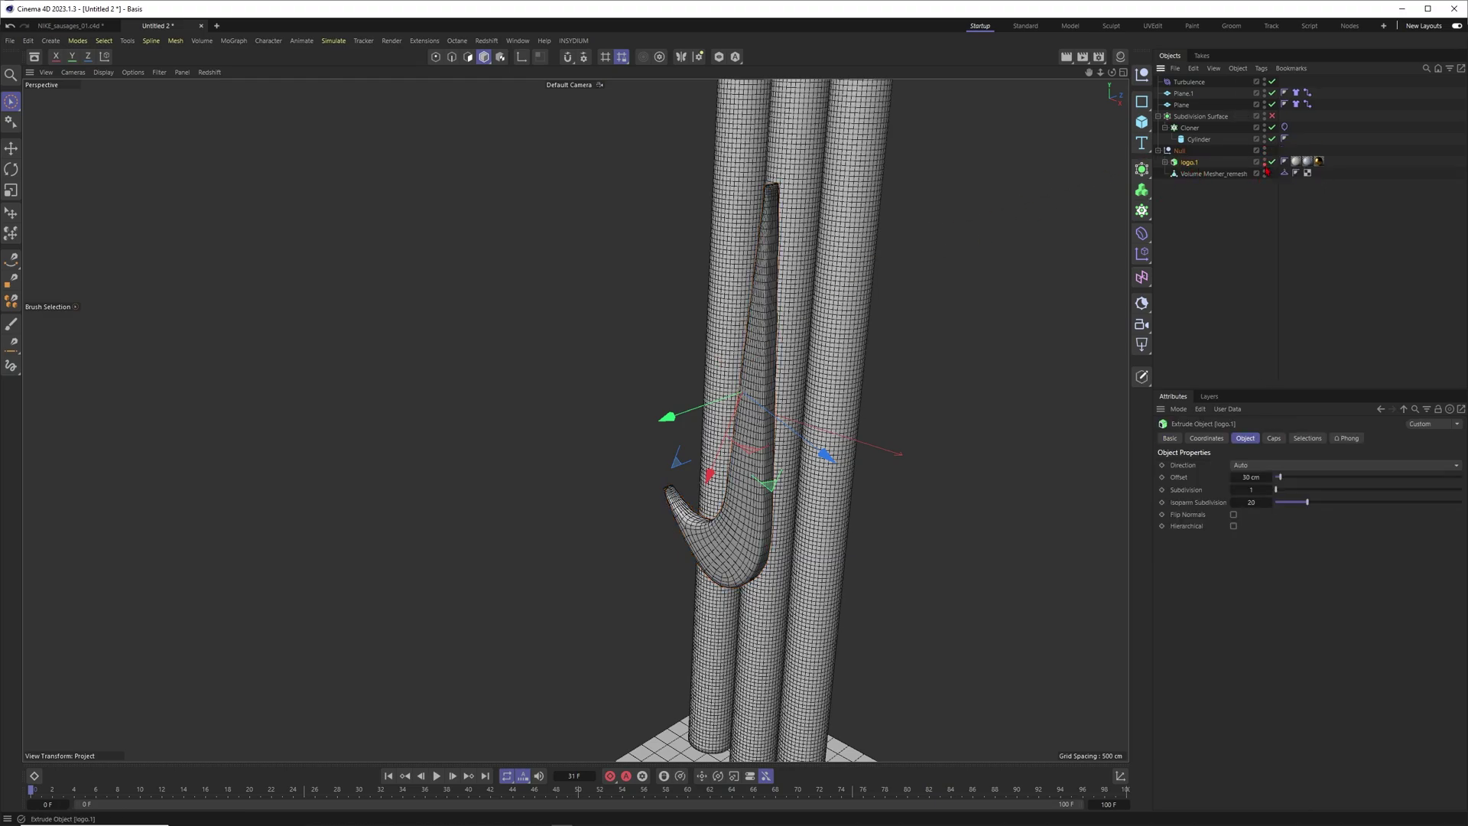
pyautogui.click(1265, 173)
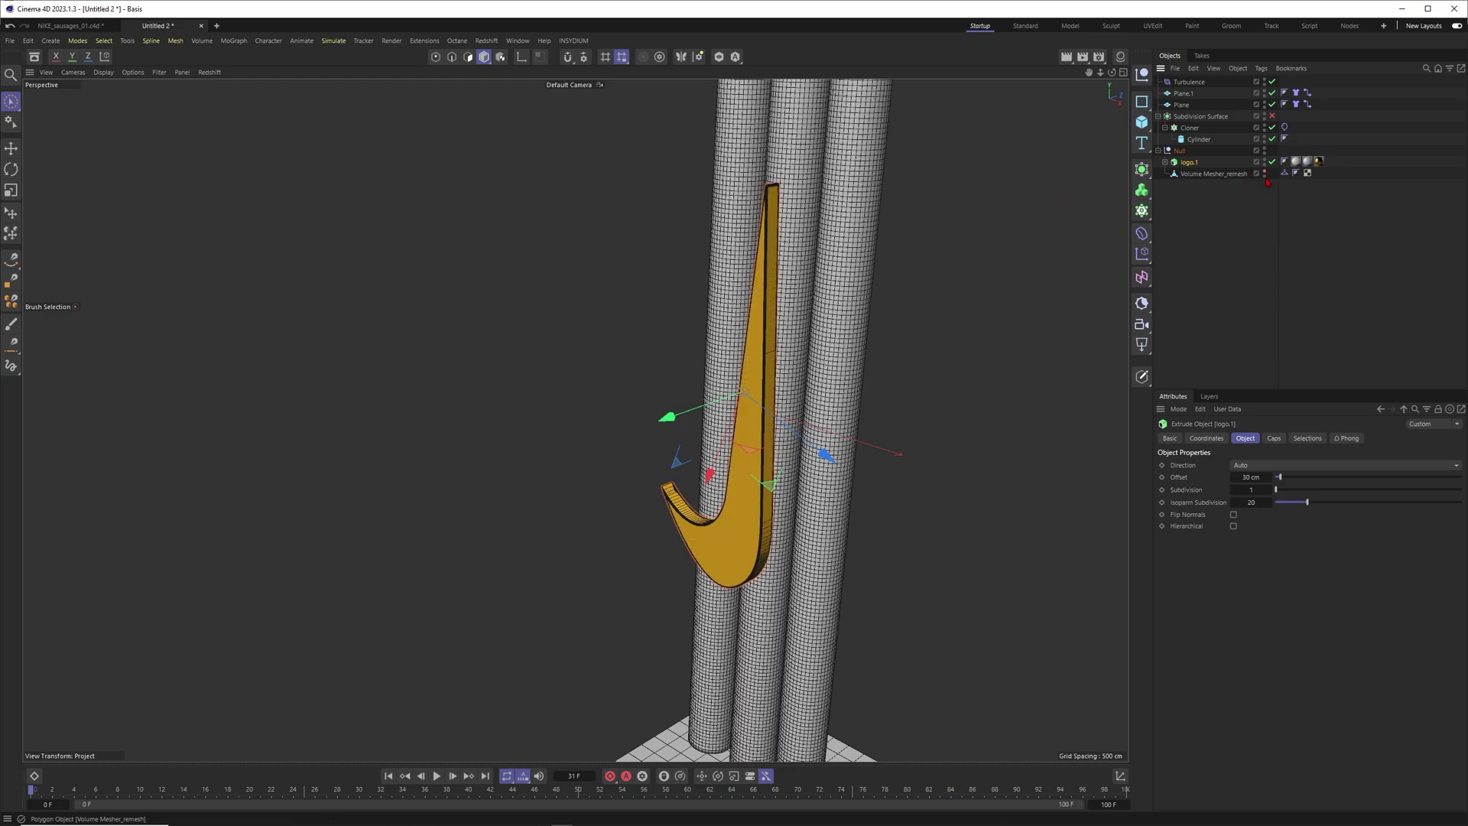
# Keyframe the null's position with Z at about 10.2 cm on frame 0 and about 43.5 cm on frame 30, pushing the logo into the cylinders
pyautogui.click(1182, 152)
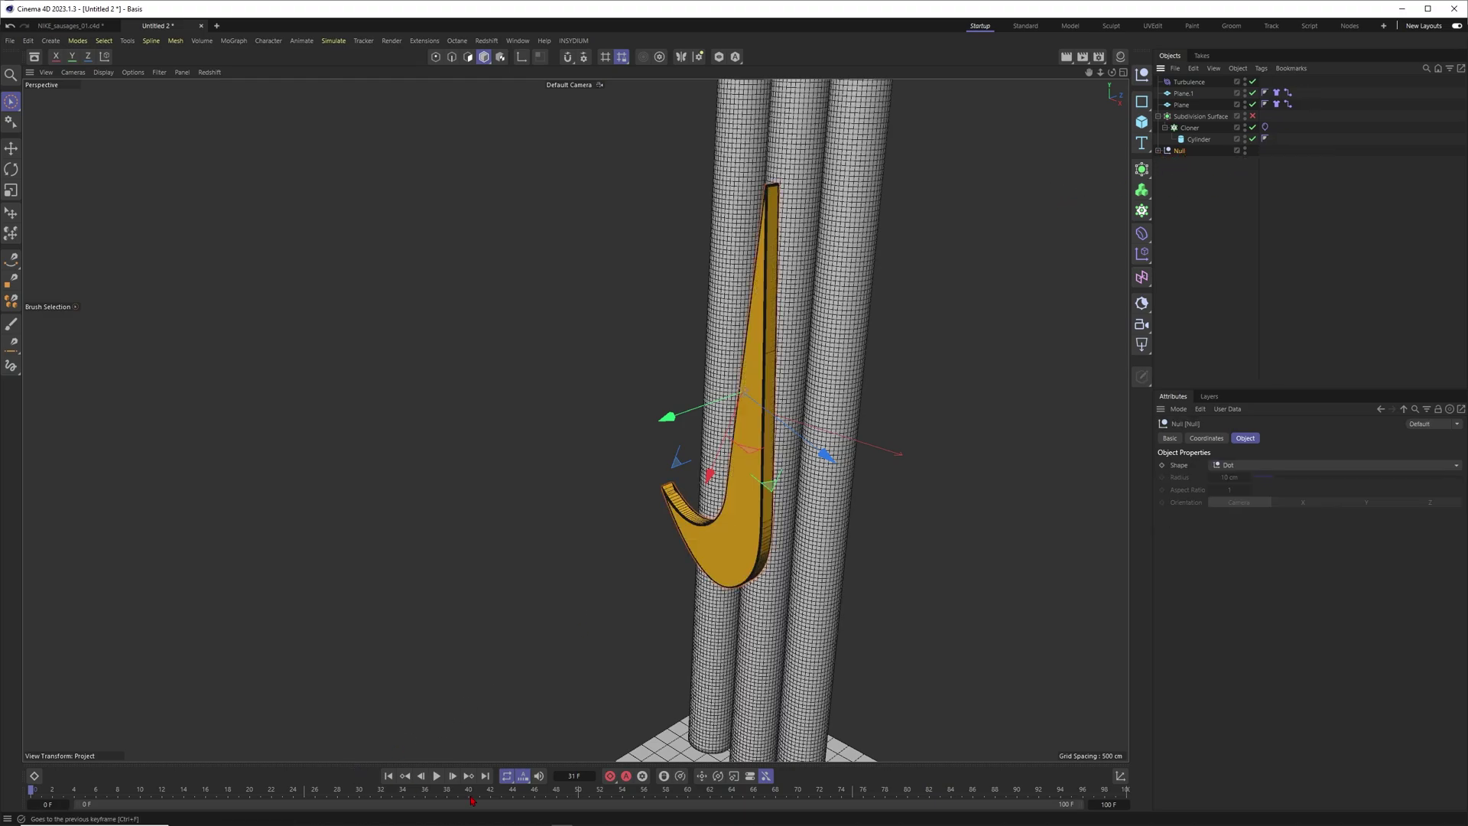
pyautogui.keyDown('alt'); pyautogui.moveTo(658, 532); pyautogui.dragTo(774, 370); pyautogui.keyUp('alt')
pyautogui.moveTo(662, 394); pyautogui.dragTo(667, 394)
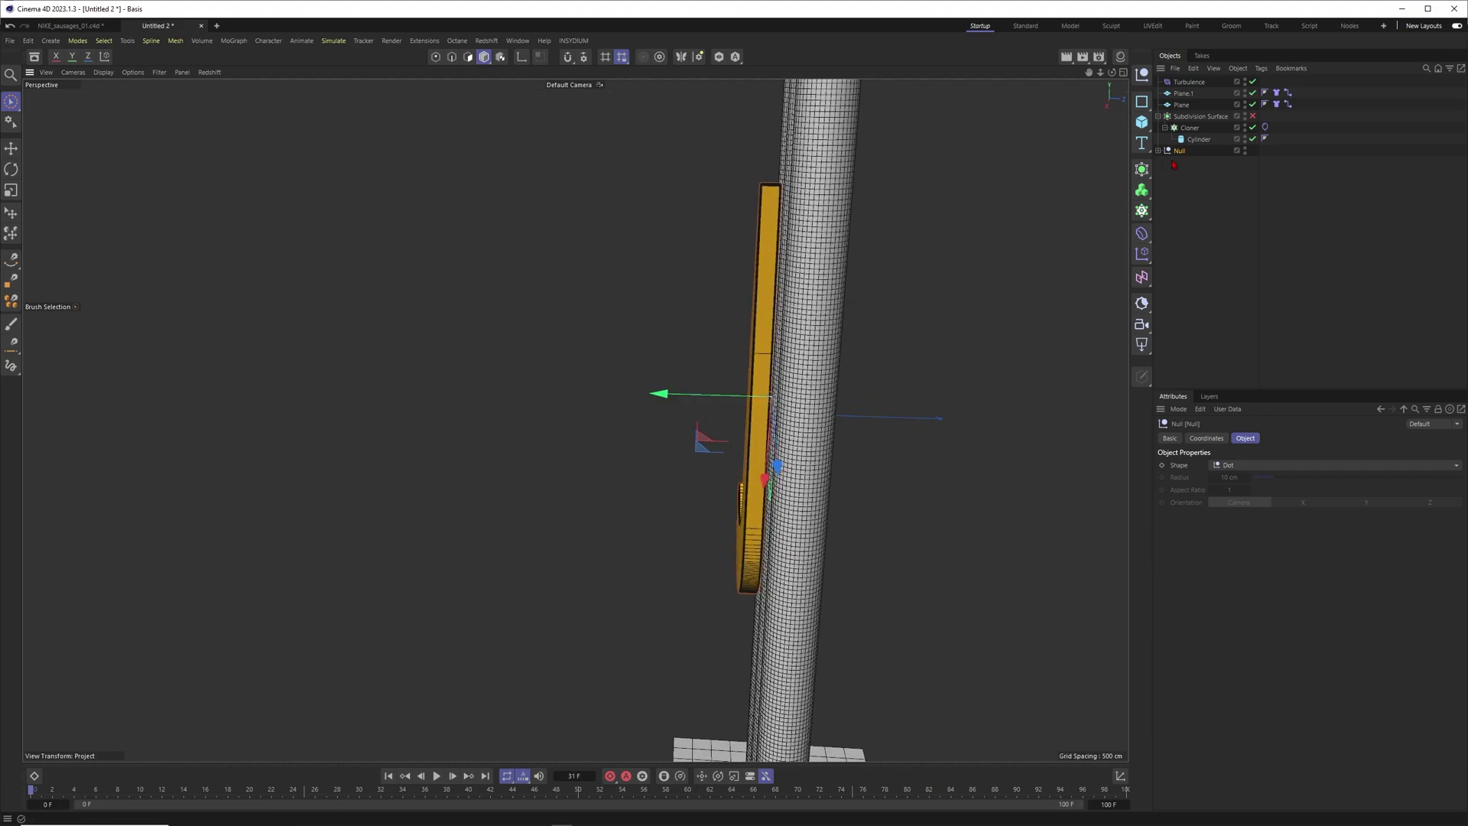
pyautogui.click(1209, 442)
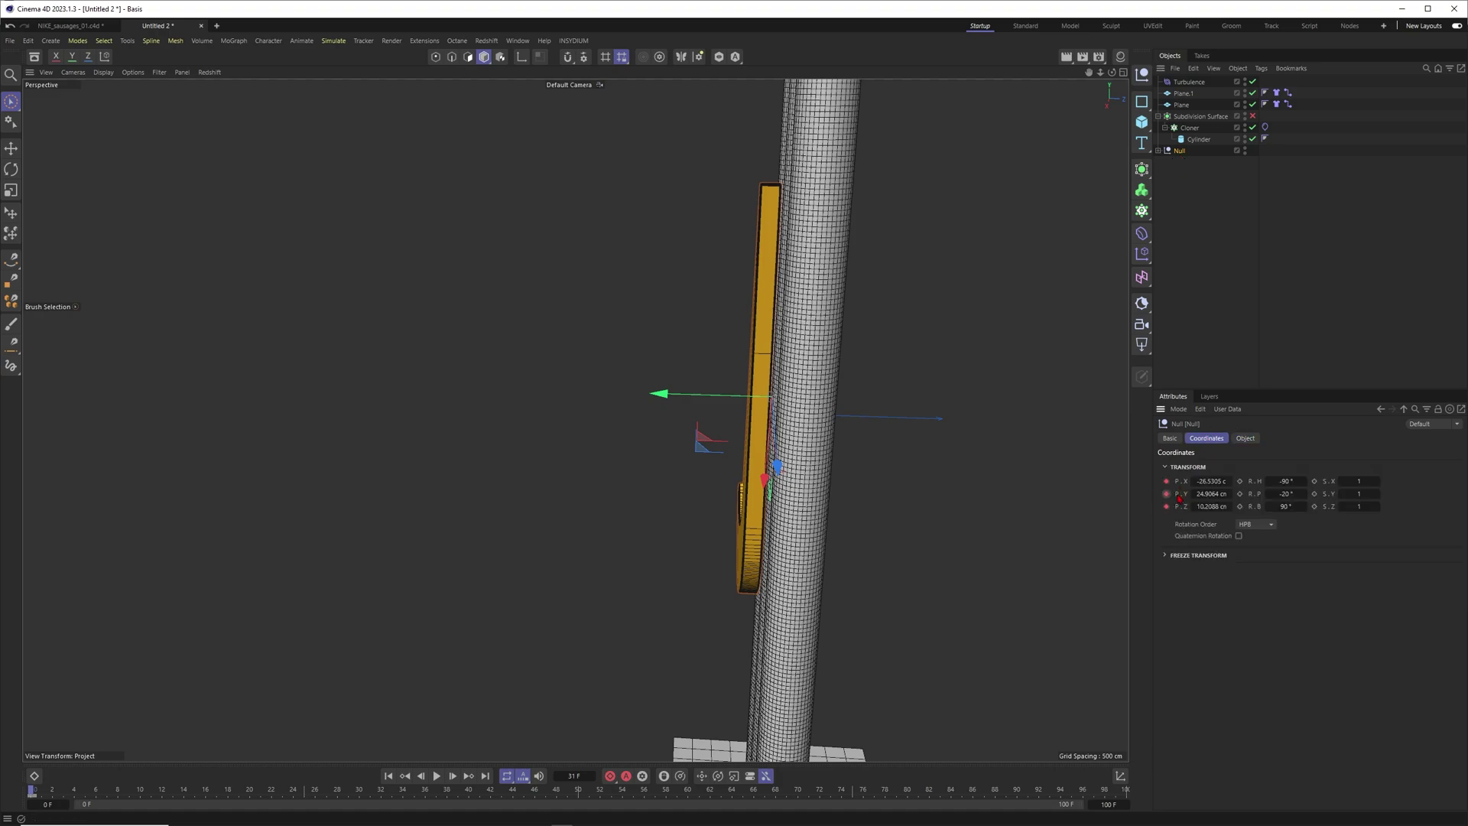
pyautogui.moveTo(160, 796); pyautogui.dragTo(360, 793)
pyautogui.moveTo(673, 401); pyautogui.dragTo(694, 402)
pyautogui.moveTo(757, 337)
pyautogui.keyDown('alt'); pyautogui.mouseDown()
pyautogui.moveTo(874, 350)
pyautogui.moveTo(775, 340)
pyautogui.mouseUp(); pyautogui.keyUp('alt')
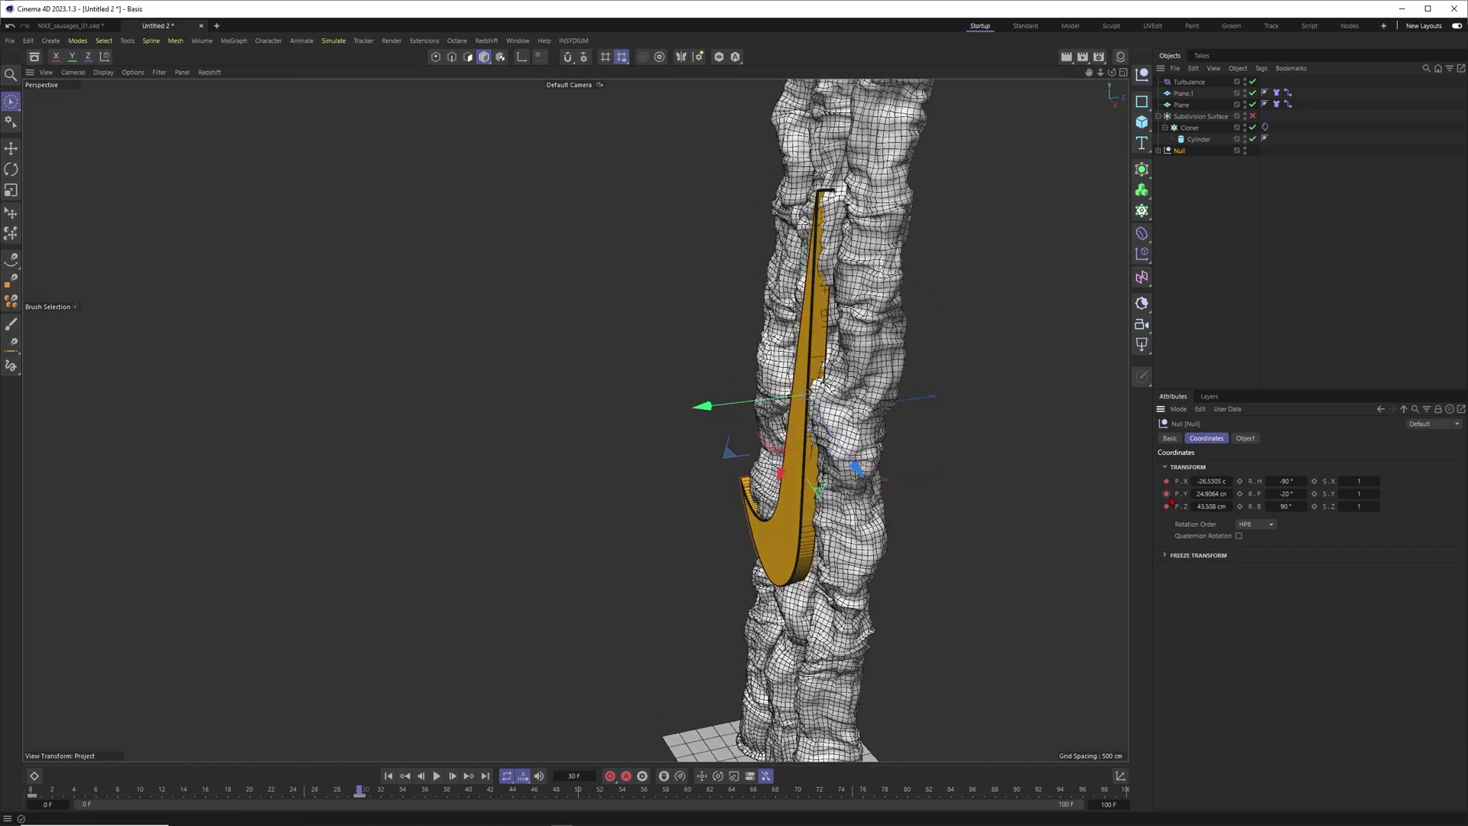
# Play the animation from the start and examine the remeshed logo against the cloth cylinder, checking the coordinates of the null and the mesh
pyautogui.click(30, 792)
pyautogui.click(438, 776)
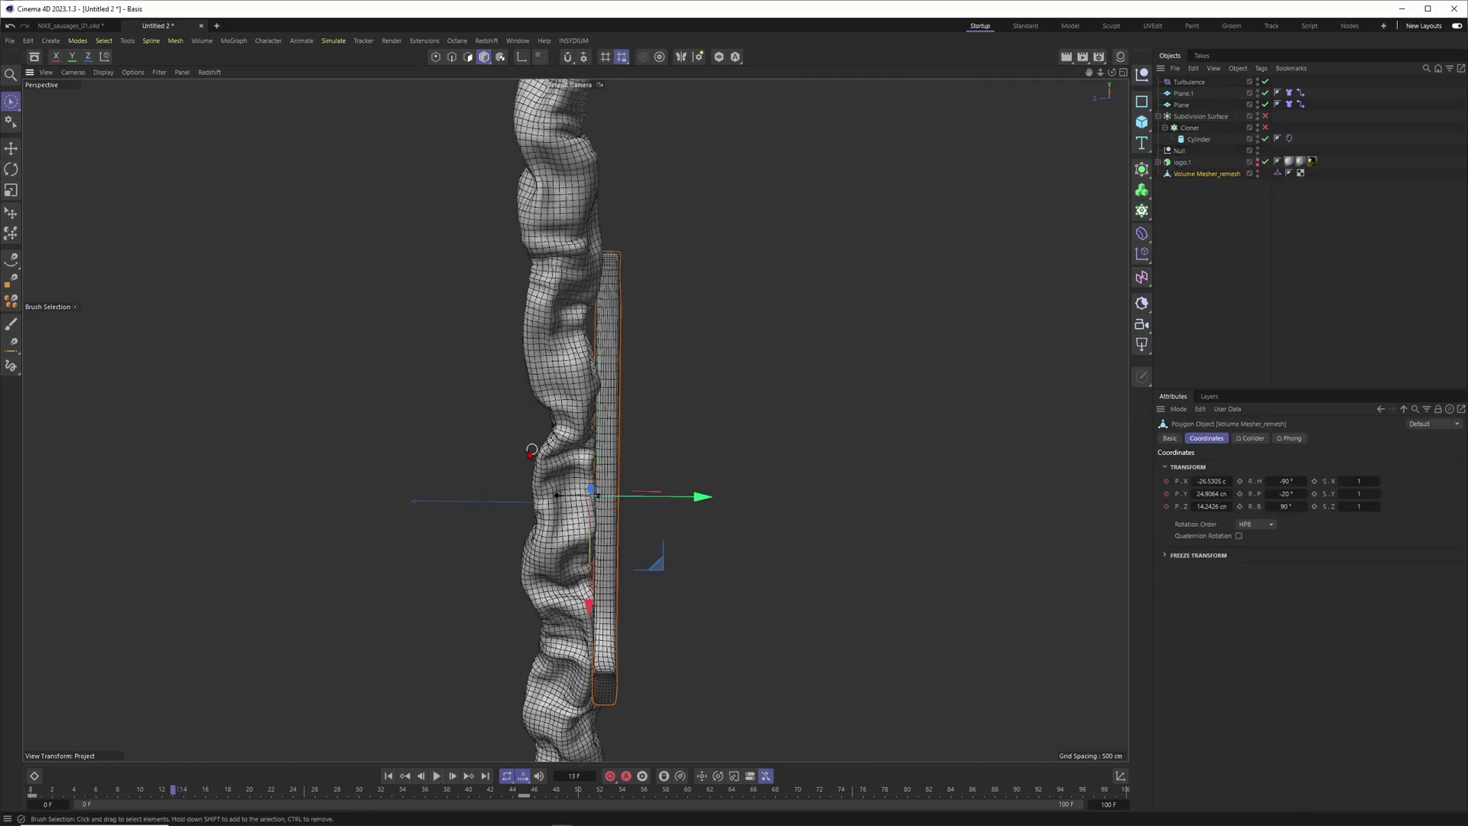
pyautogui.click(682, 383)
pyautogui.keyDown('alt'); pyautogui.moveTo(517, 437); pyautogui.dragTo(623, 406, button='right'); pyautogui.keyUp('alt')
pyautogui.keyDown('alt'); pyautogui.moveTo(623, 405); pyautogui.dragTo(658, 379); pyautogui.keyUp('alt')
pyautogui.click(1207, 174)
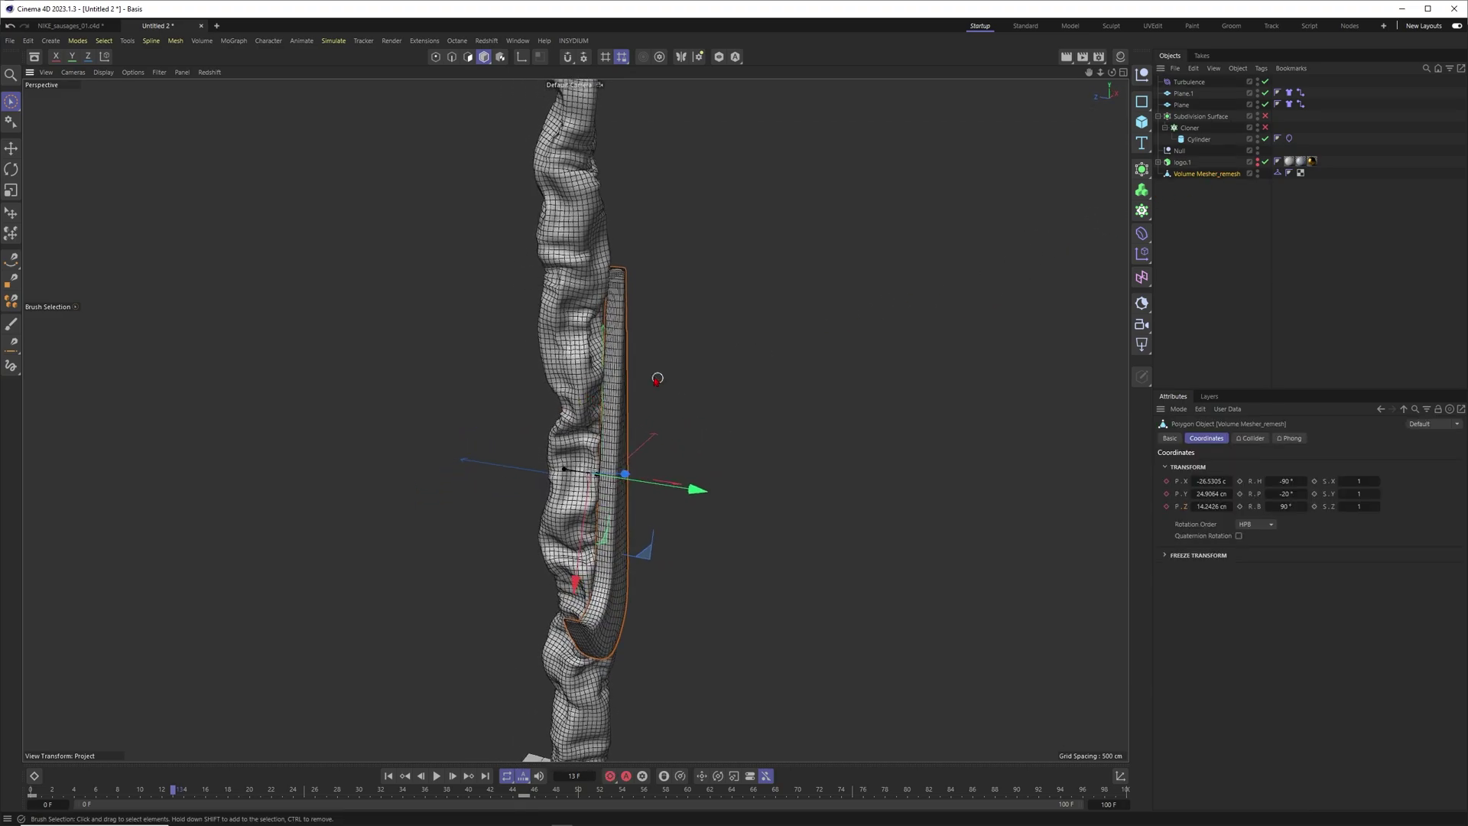
pyautogui.click(1180, 151)
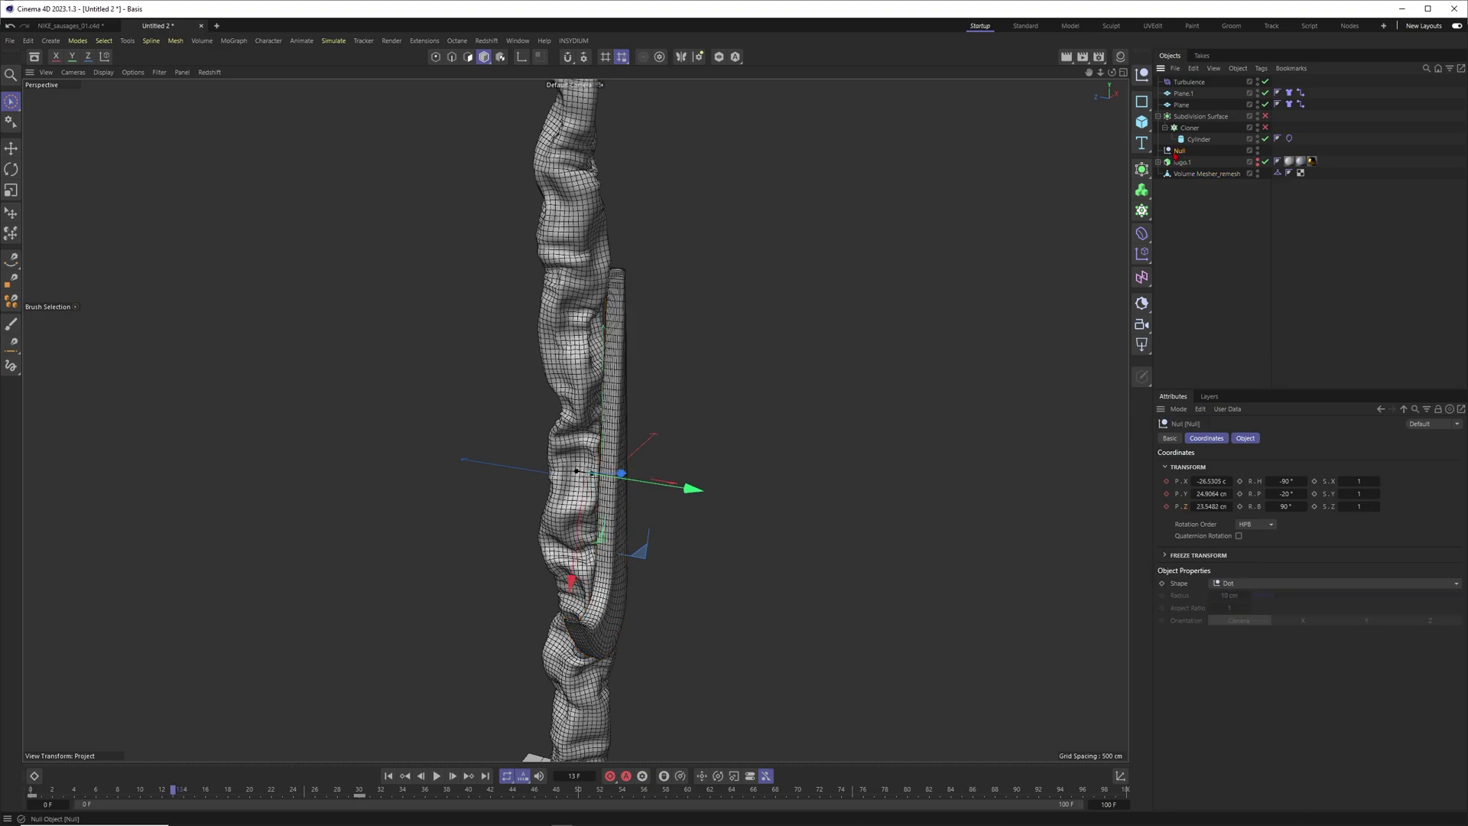
pyautogui.scroll(2, 566, 424)
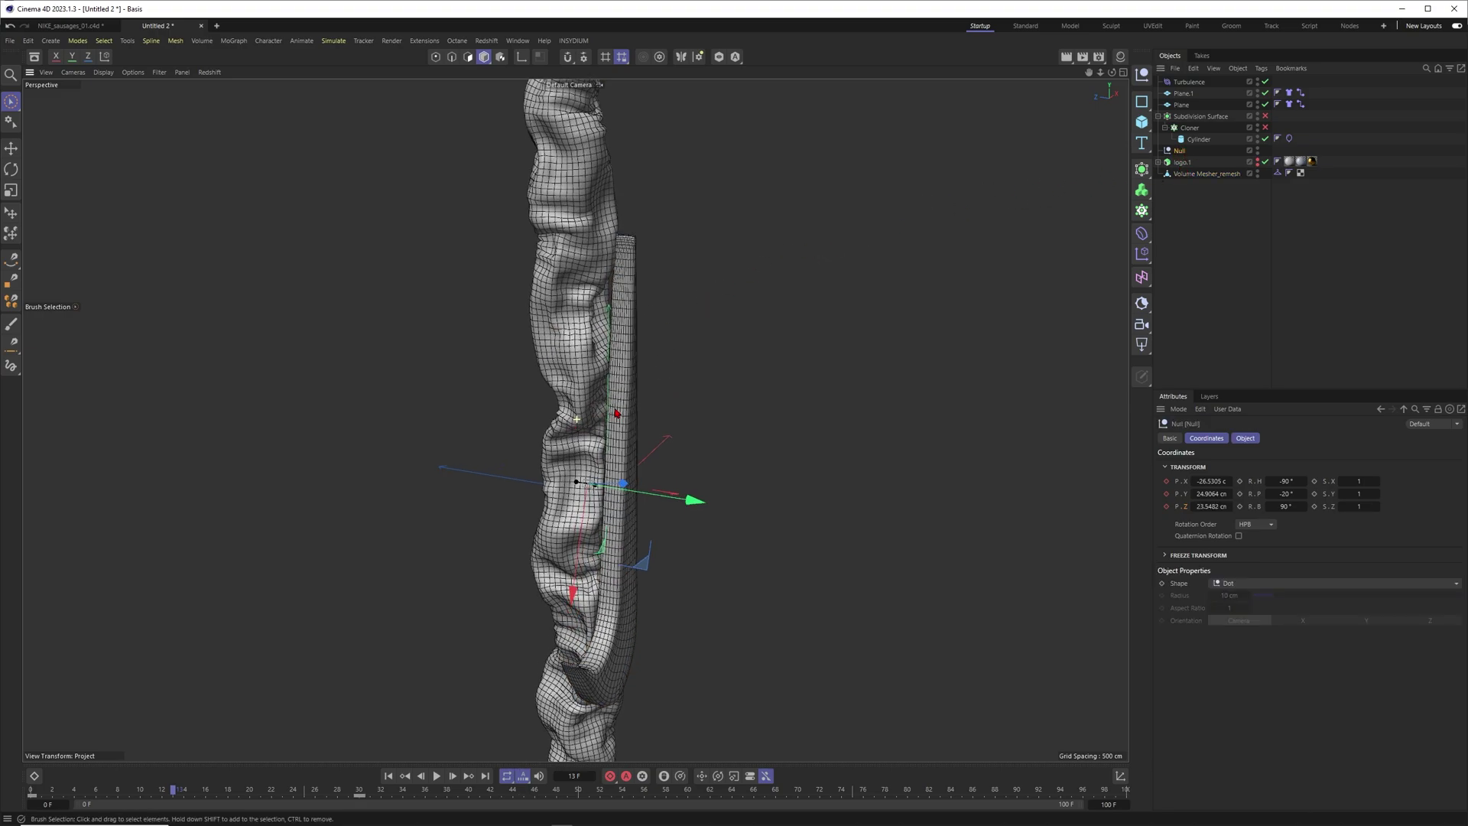
pyautogui.click(1201, 174)
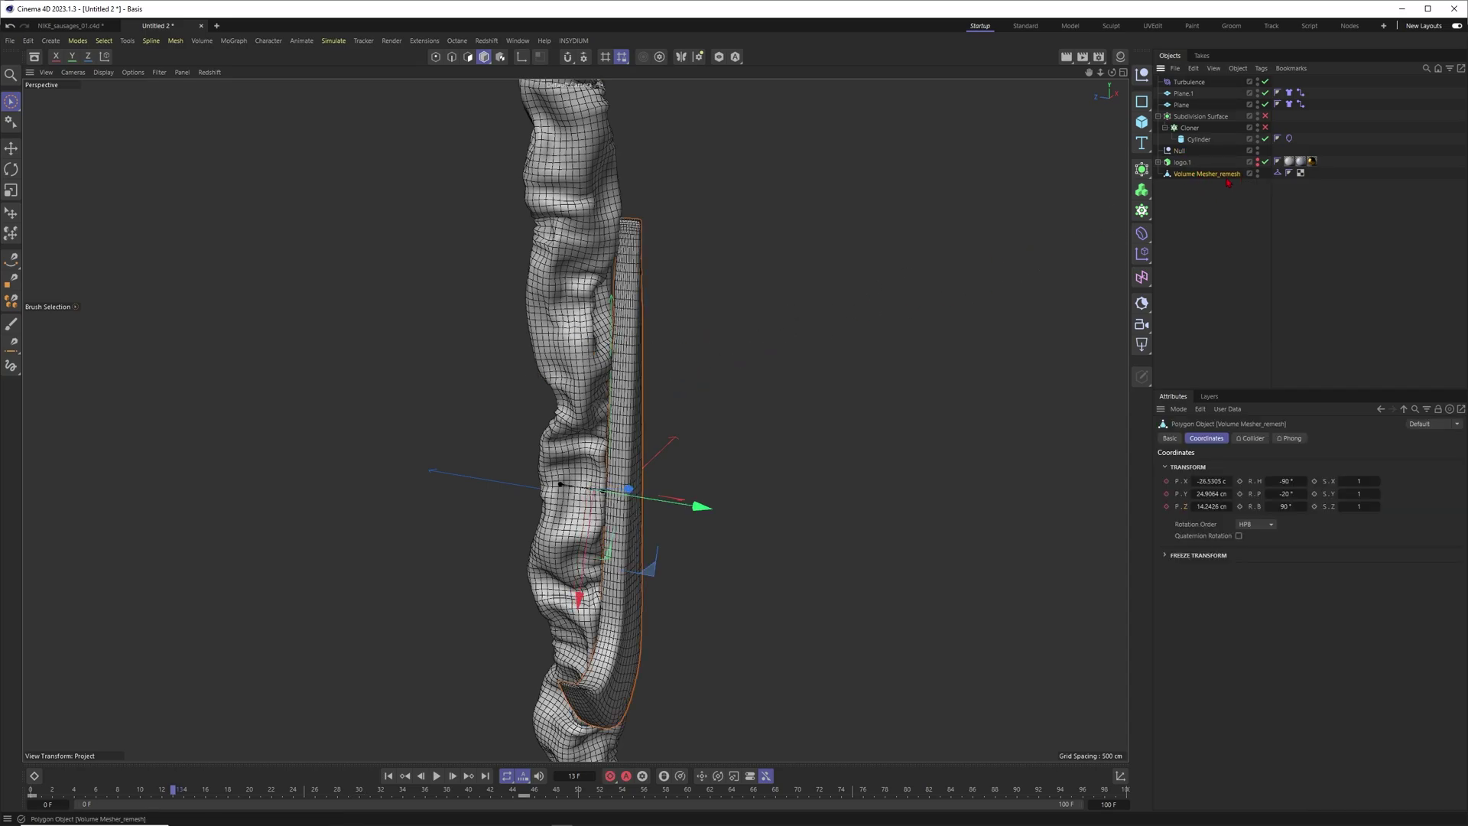
pyautogui.click(1277, 174)
pyautogui.click(1207, 174)
pyautogui.keyDown('alt'); pyautogui.moveTo(613, 397); pyautogui.dragTo(635, 328, button='middle'); pyautogui.keyUp('alt')
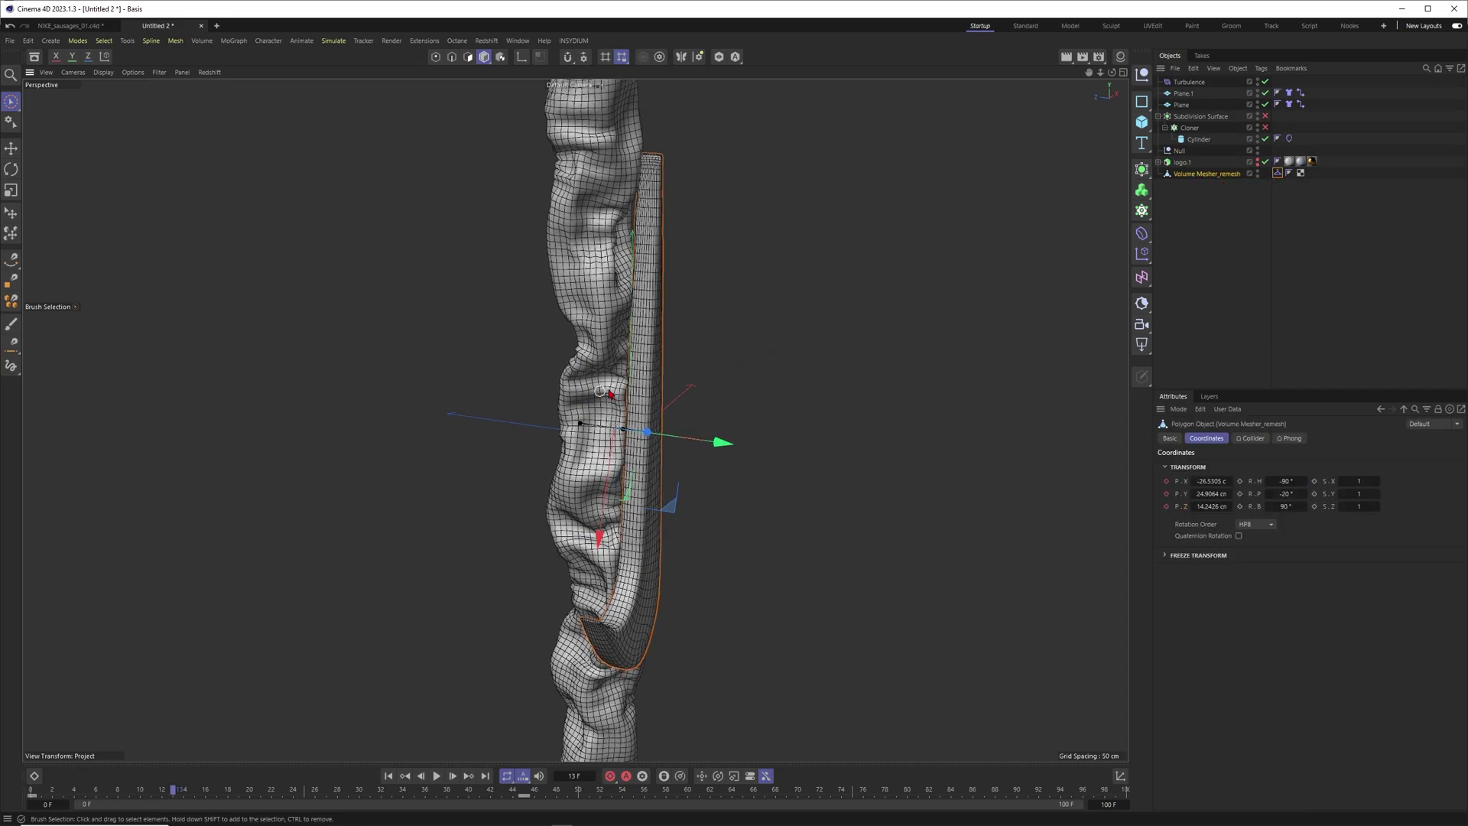
pyautogui.keyDown('alt'); pyautogui.moveTo(635, 328); pyautogui.dragTo(504, 393); pyautogui.keyUp('alt')
# Display the viewport shaded without mesh lines and play the cloth simulation from the first frame
pyautogui.press('n')
pyautogui.press('a')
pyautogui.keyDown('alt'); pyautogui.moveTo(654, 371); pyautogui.dragTo(601, 349); pyautogui.keyUp('alt')
pyautogui.click(389, 775)
pyautogui.click(437, 775)
pyautogui.keyDown('alt'); pyautogui.moveTo(648, 485); pyautogui.dragTo(608, 458); pyautogui.keyUp('alt')
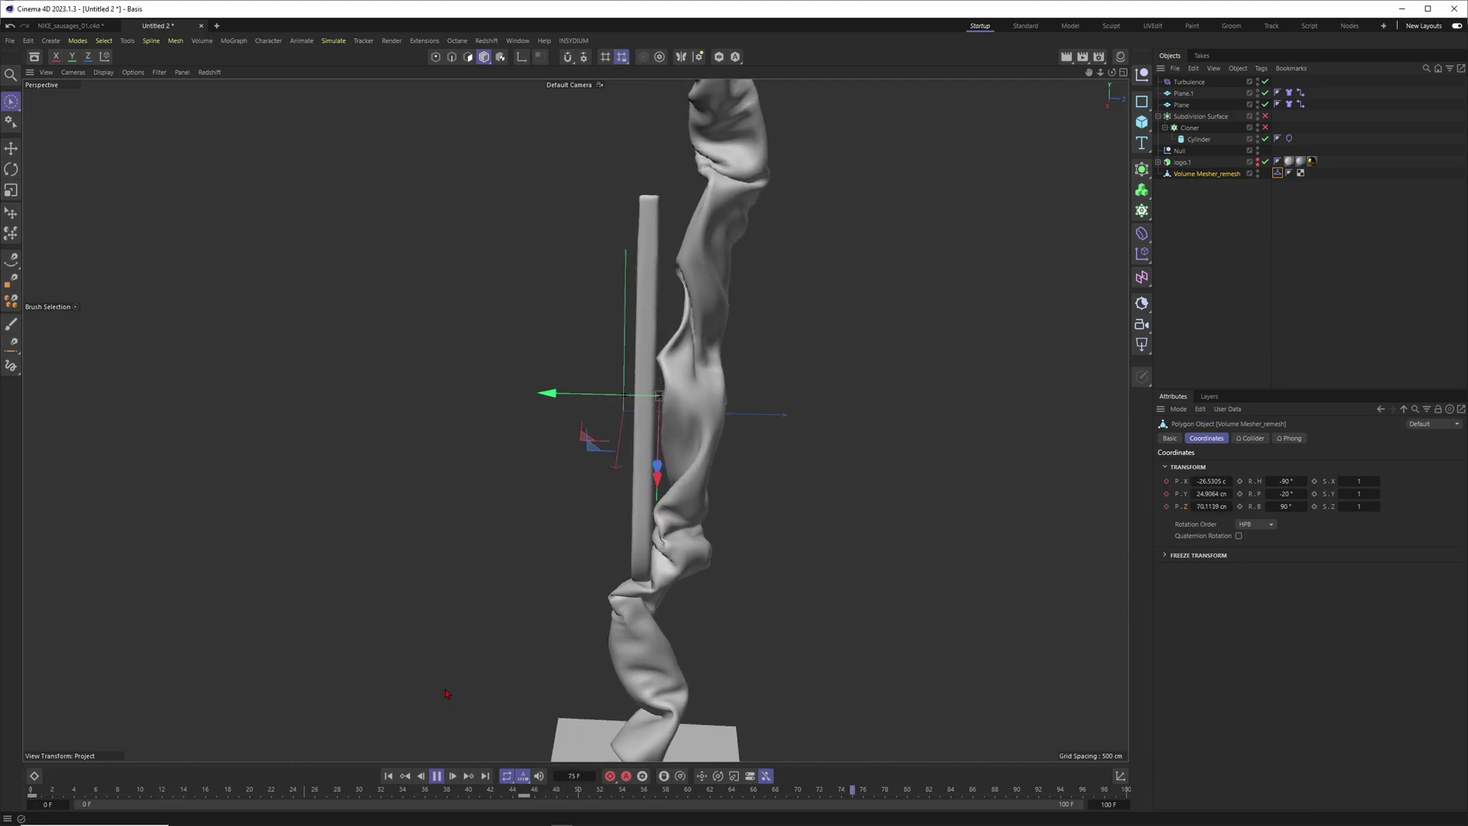
pyautogui.click(388, 776)
# Add an Attractor force in front of the logo at about X 37 cm, Y 0 cm and Z -109 cm
pyautogui.click(1219, 242)
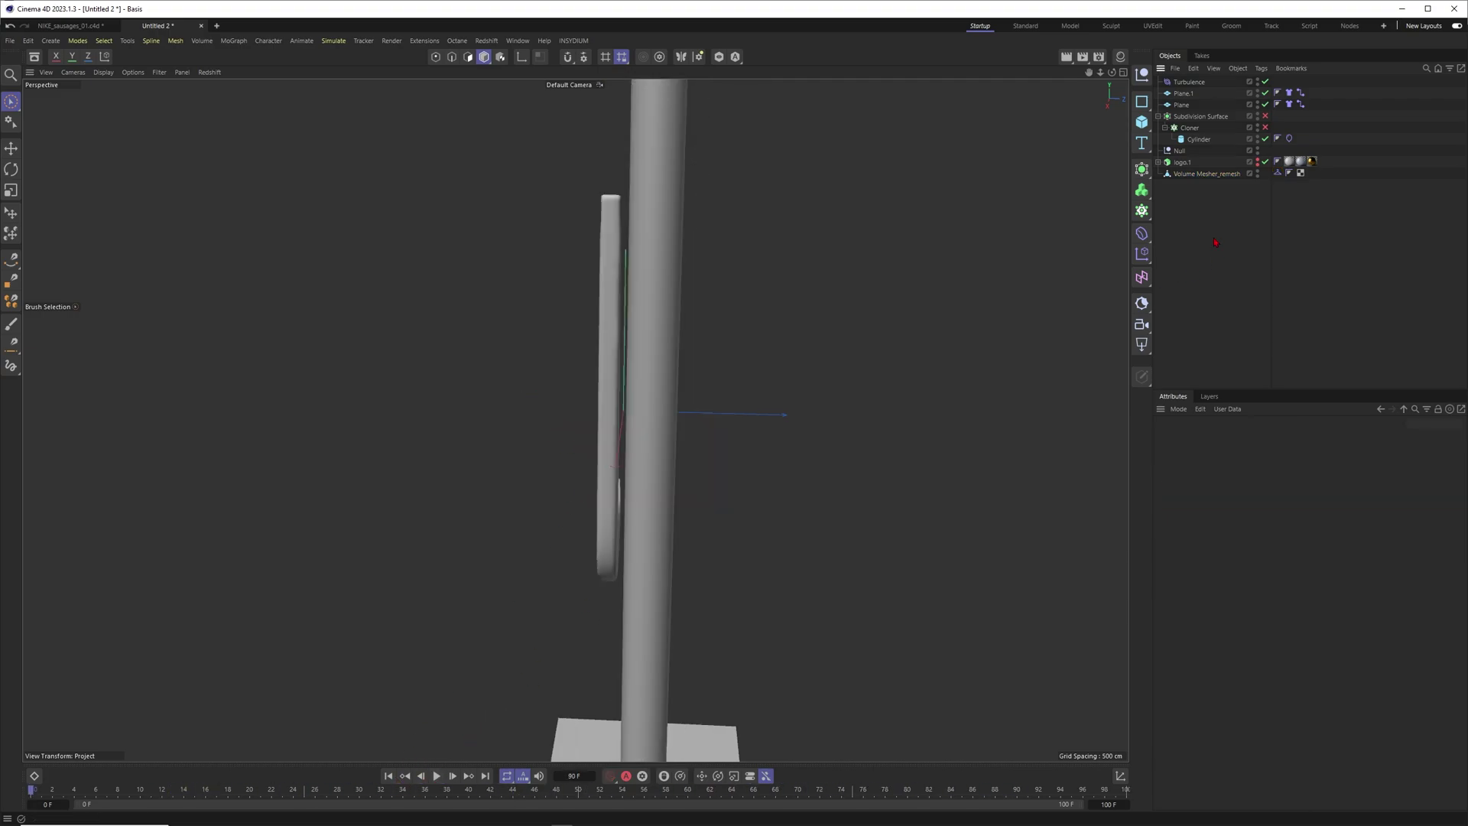
pyautogui.click(334, 40)
pyautogui.moveTo(359, 62)
pyautogui.click(426, 68)
pyautogui.keyDown('alt'); pyautogui.moveTo(616, 413); pyautogui.dragTo(605, 280); pyautogui.keyUp('alt')
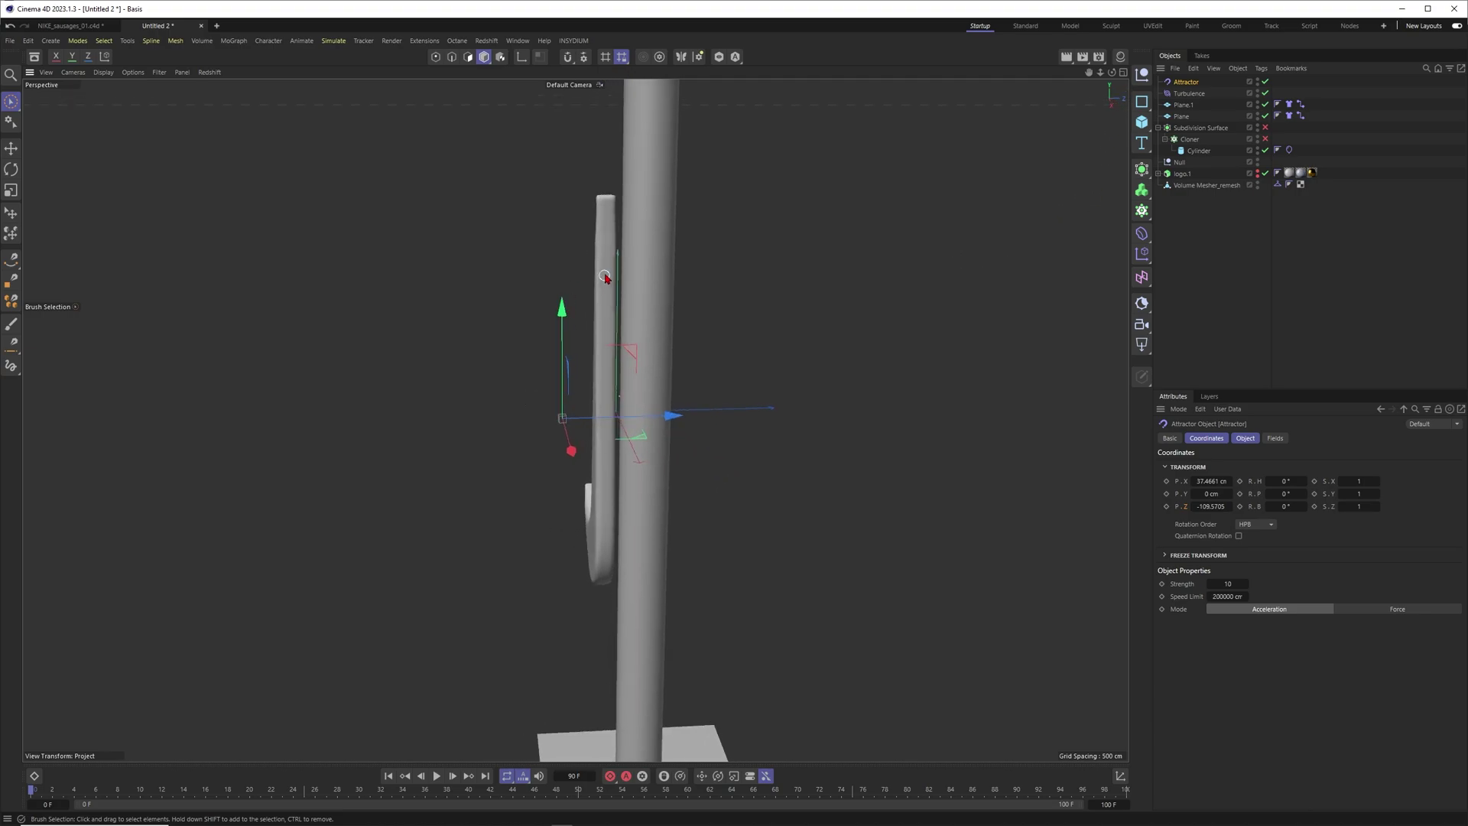
pyautogui.click(651, 174)
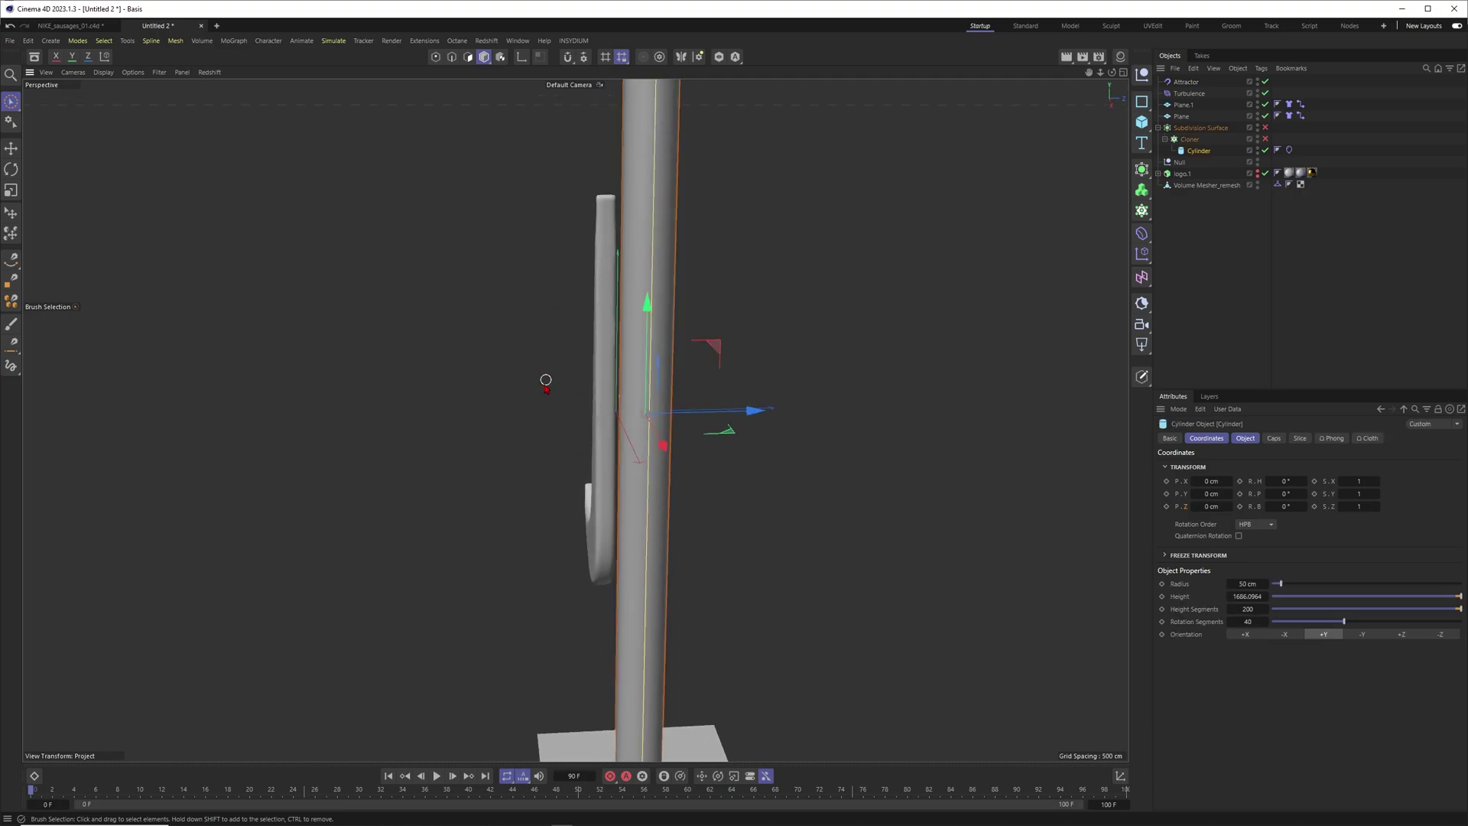
# Limit the Attractor's effect with a Spherical Field
pyautogui.click(1186, 81)
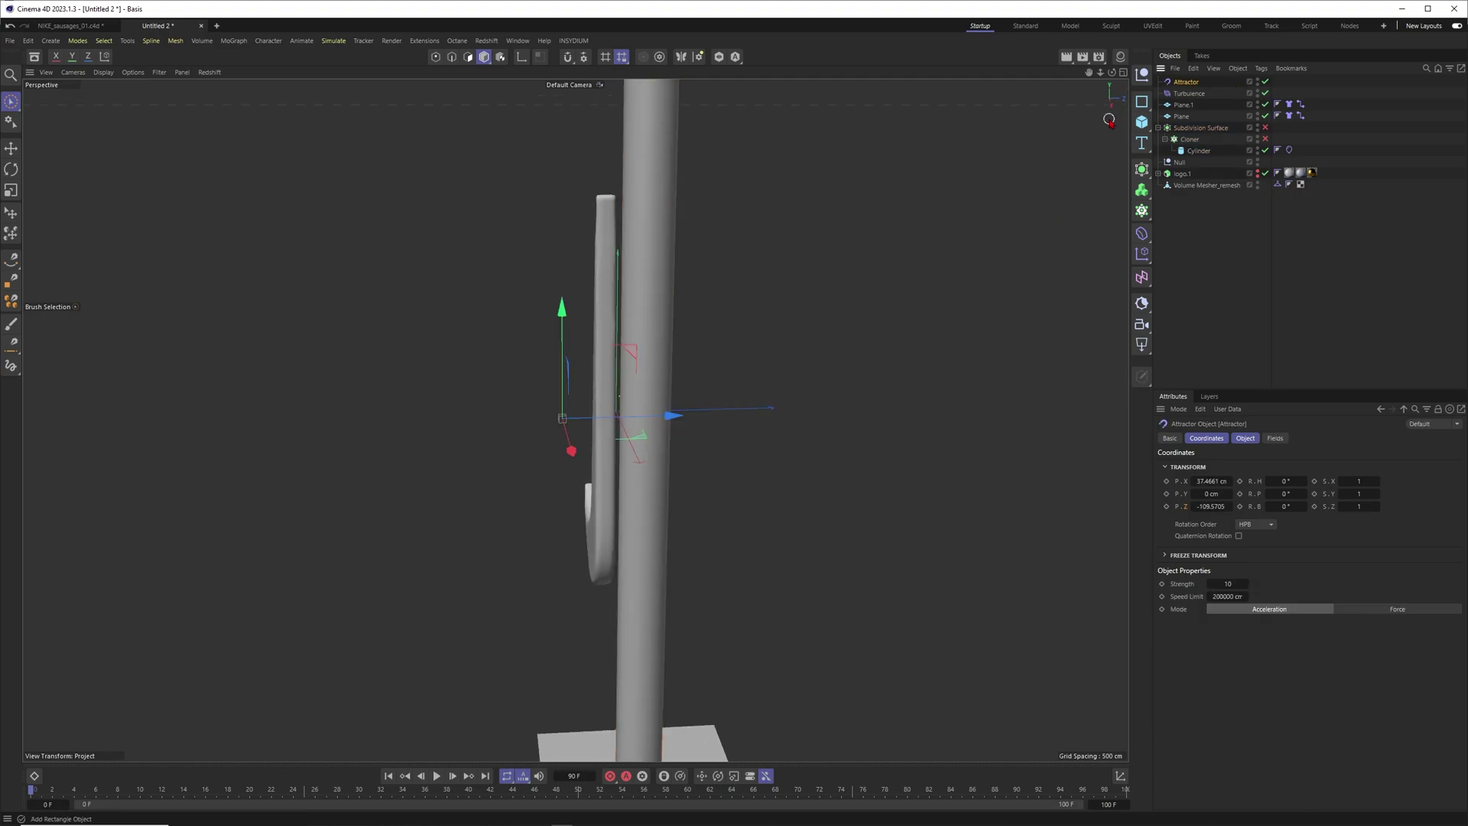
pyautogui.click(1275, 437)
pyautogui.click(1185, 552)
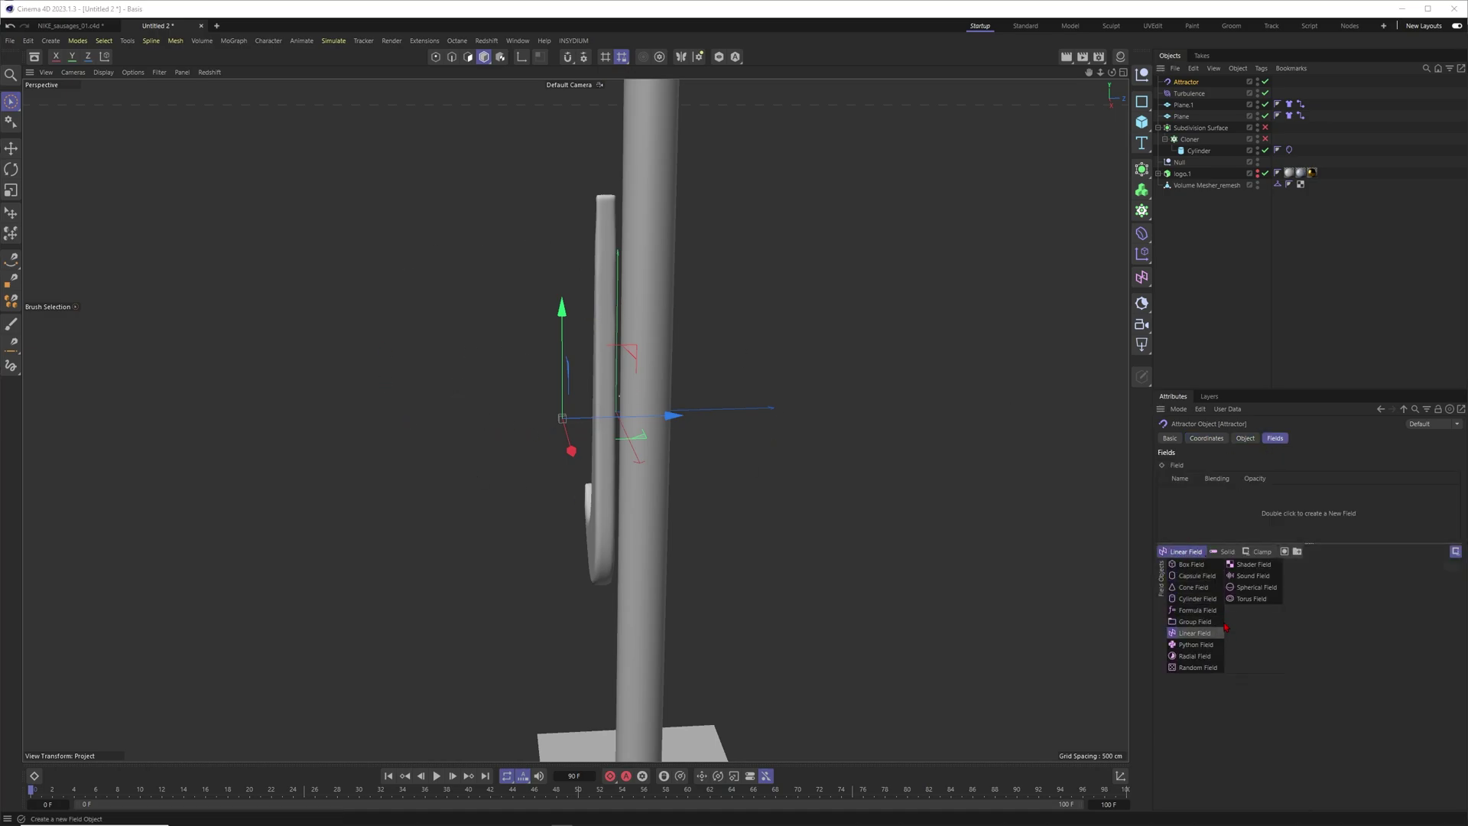
pyautogui.click(1191, 564)
pyautogui.keyDown('alt'); pyautogui.moveTo(573, 413); pyautogui.dragTo(551, 378); pyautogui.keyUp('alt')
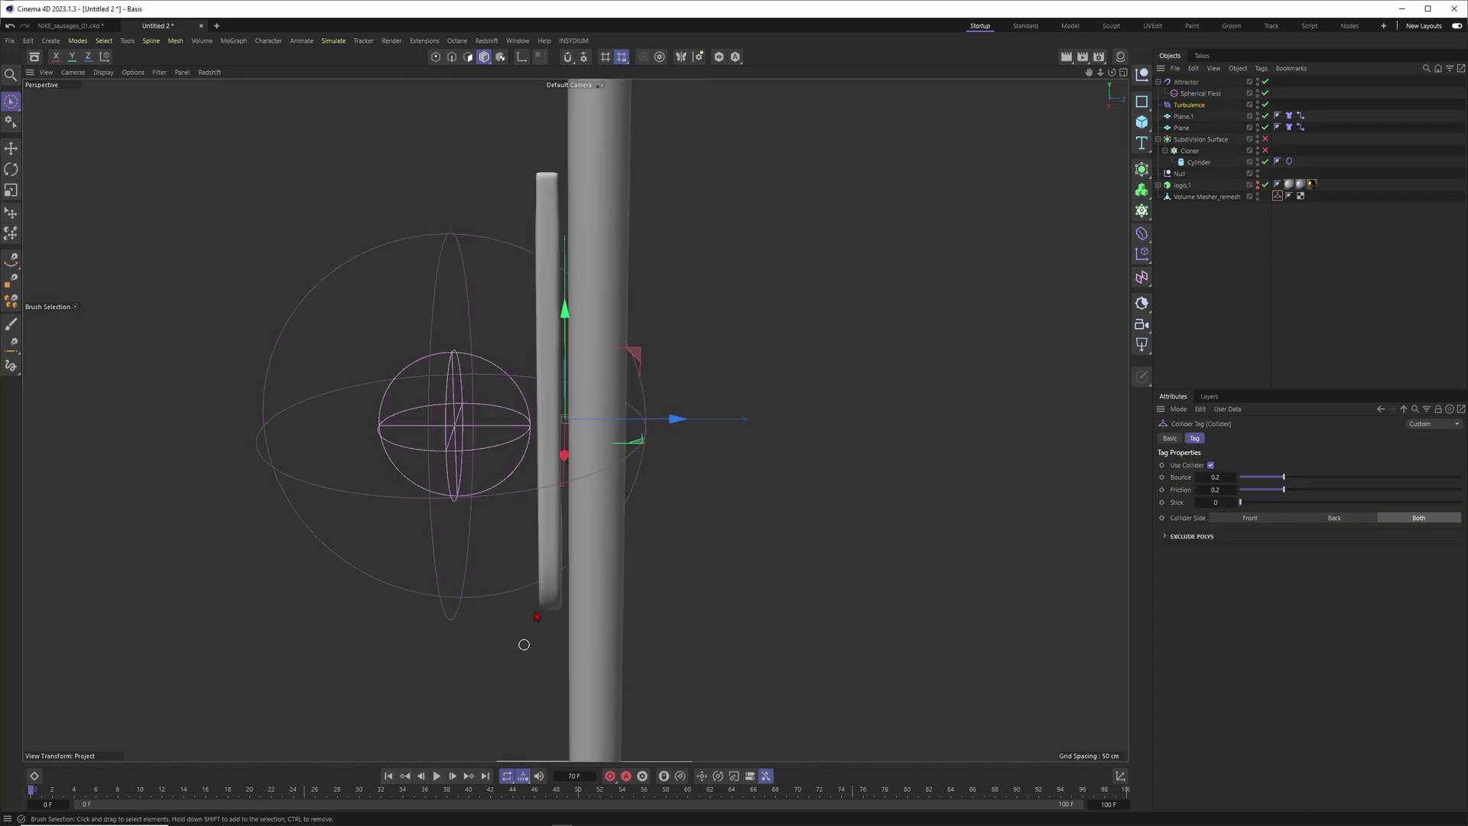
# Examine the Attractor's strength and mode settings and the remapping of its Spherical Field
pyautogui.click(1185, 82)
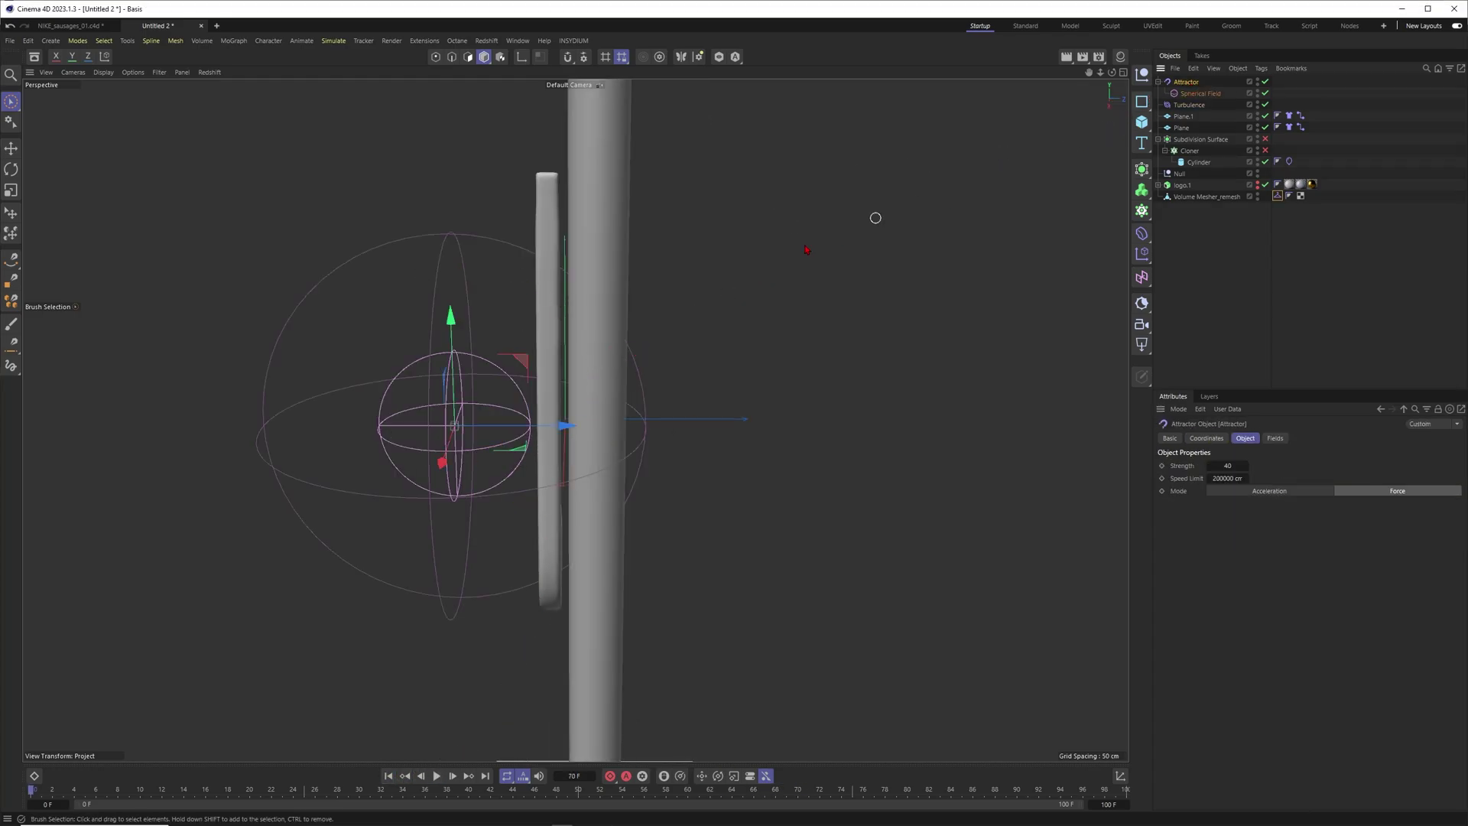
pyautogui.keyDown('alt'); pyautogui.moveTo(556, 369); pyautogui.dragTo(585, 367); pyautogui.keyUp('alt')
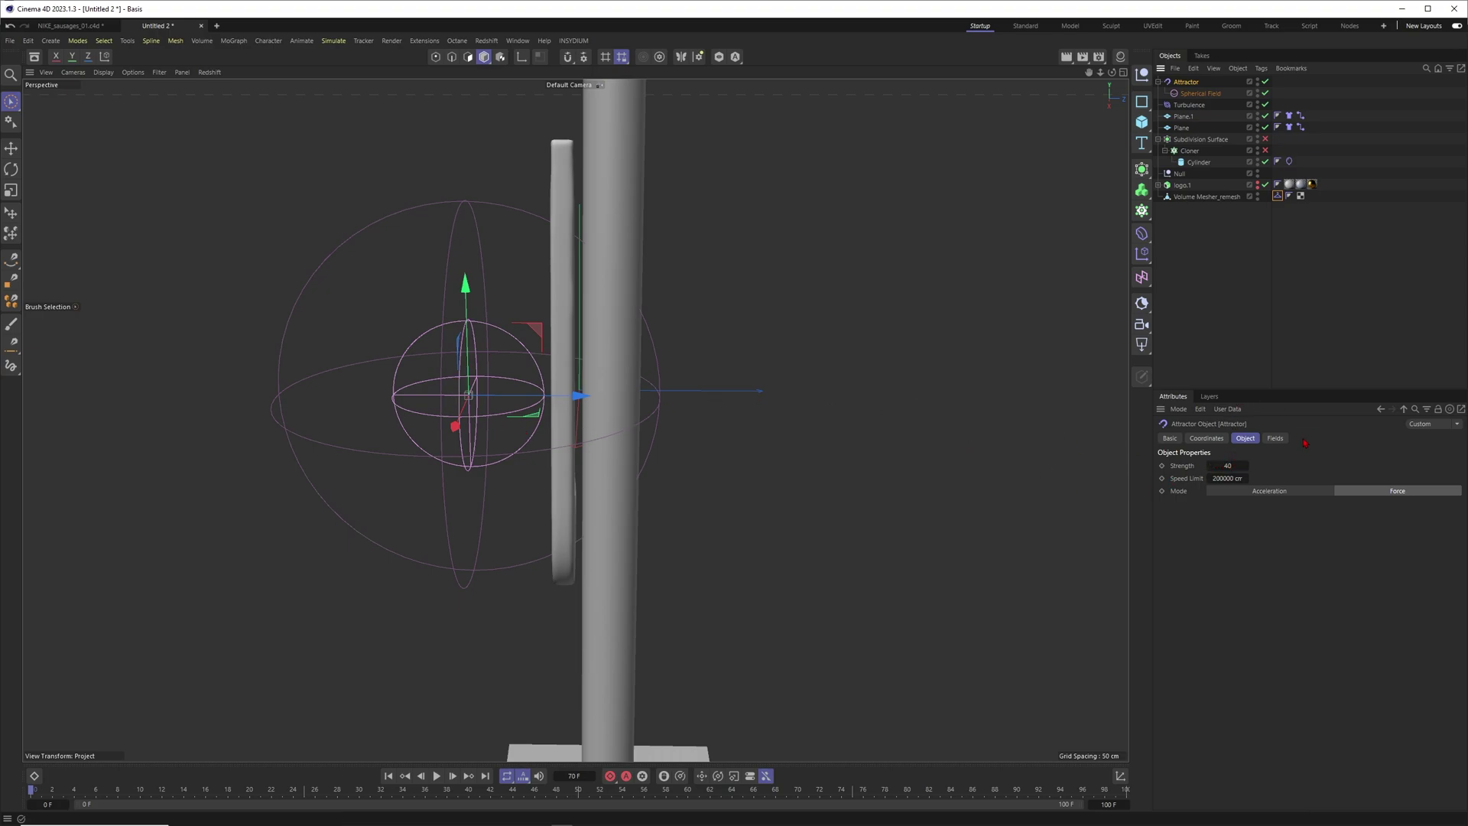
pyautogui.click(1275, 439)
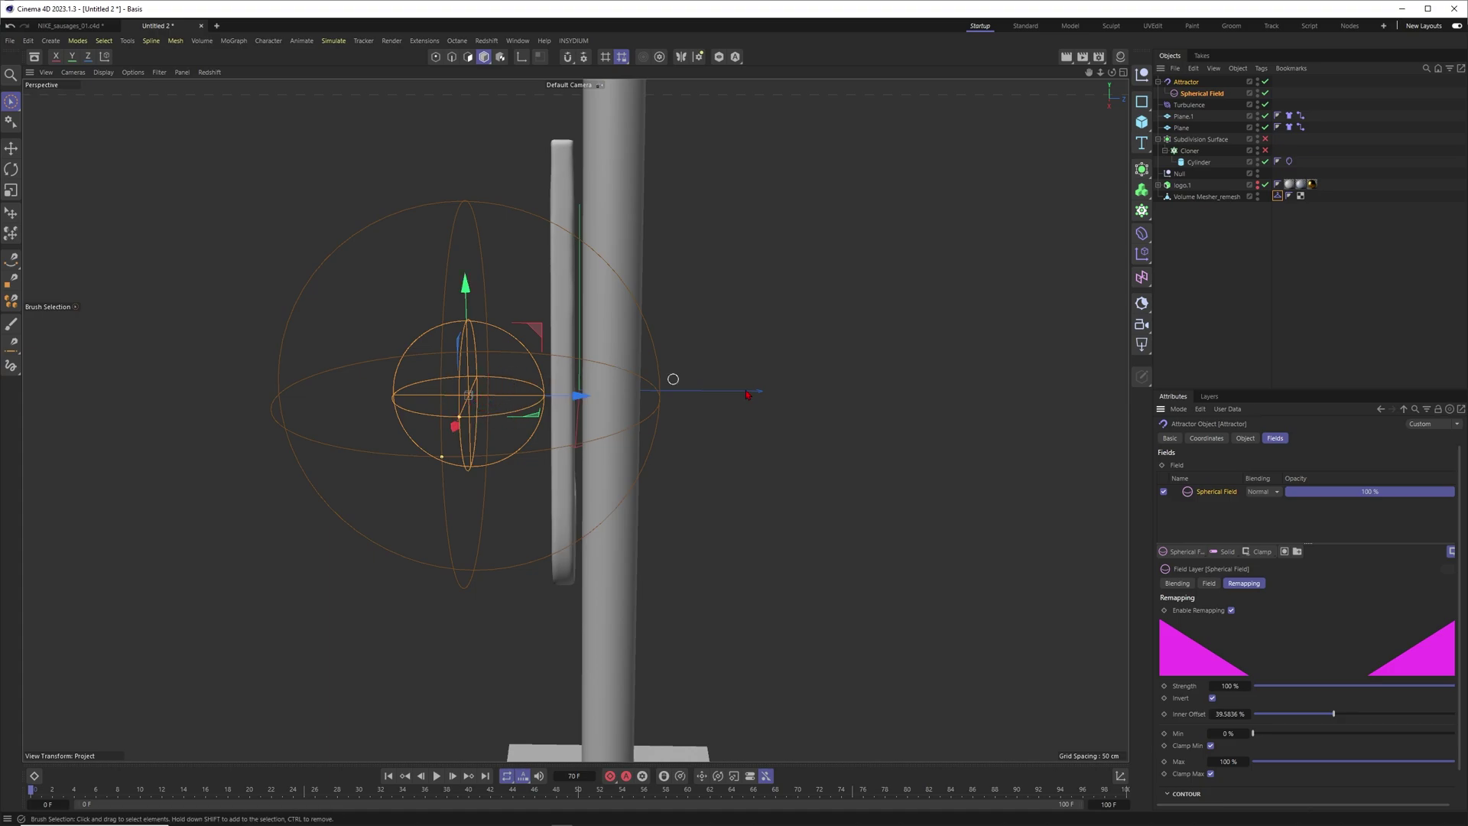
pyautogui.click(1244, 440)
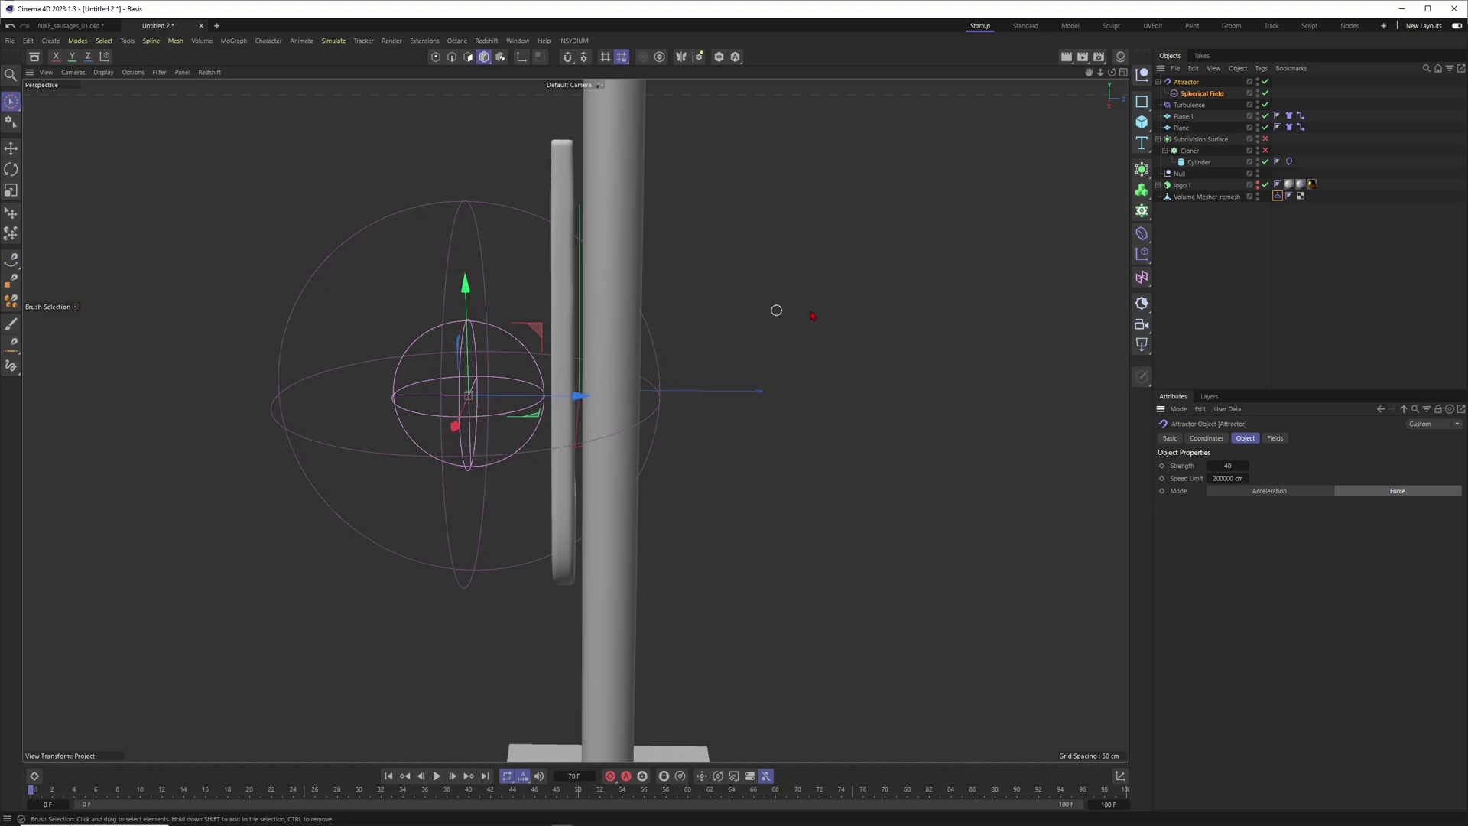
pyautogui.click(699, 393)
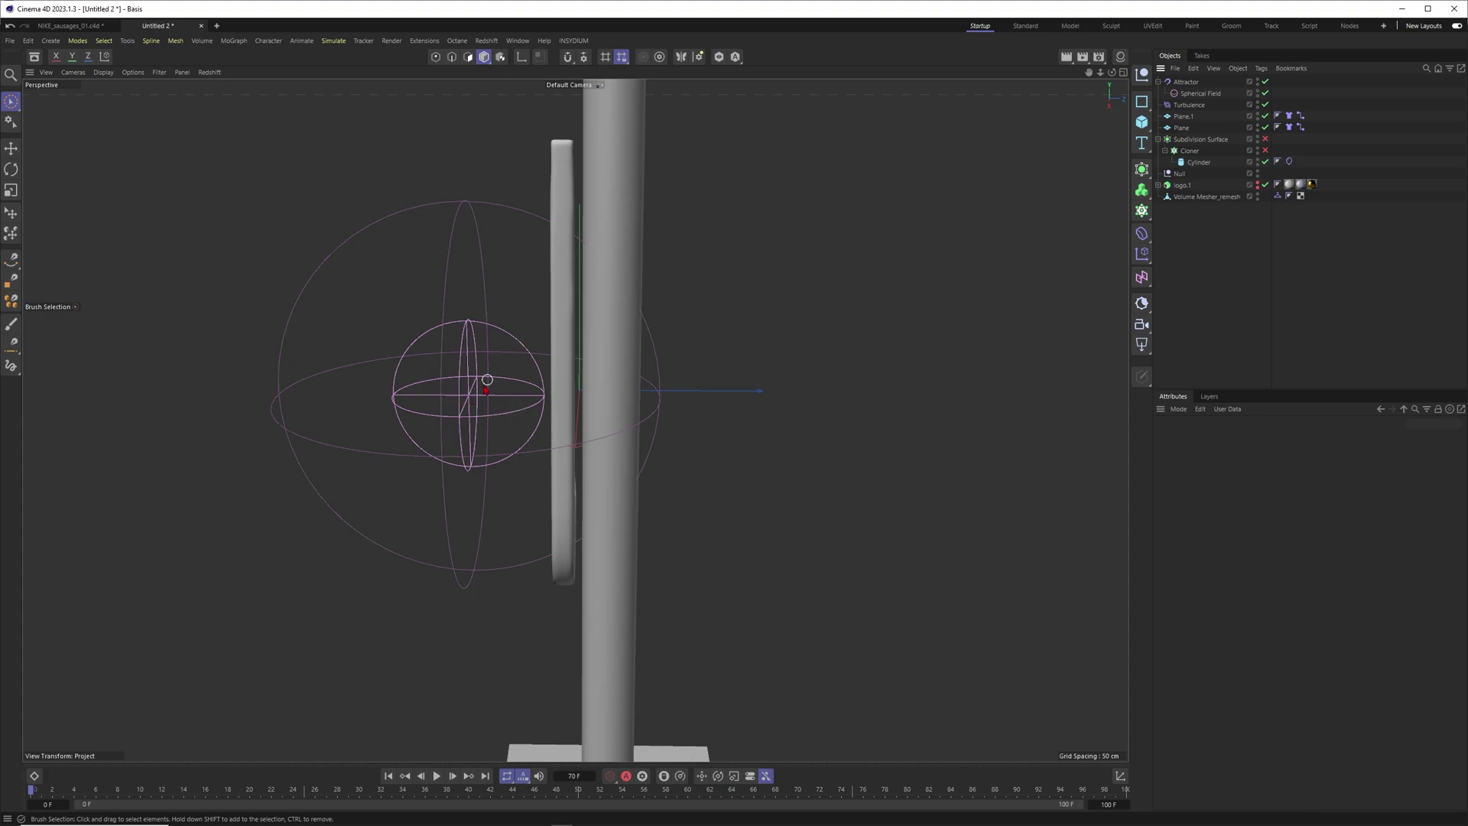
# Play the cloth simulation and compare its behaviour with the Attractor and its Spherical Field enabled and disabled
pyautogui.click(436, 776)
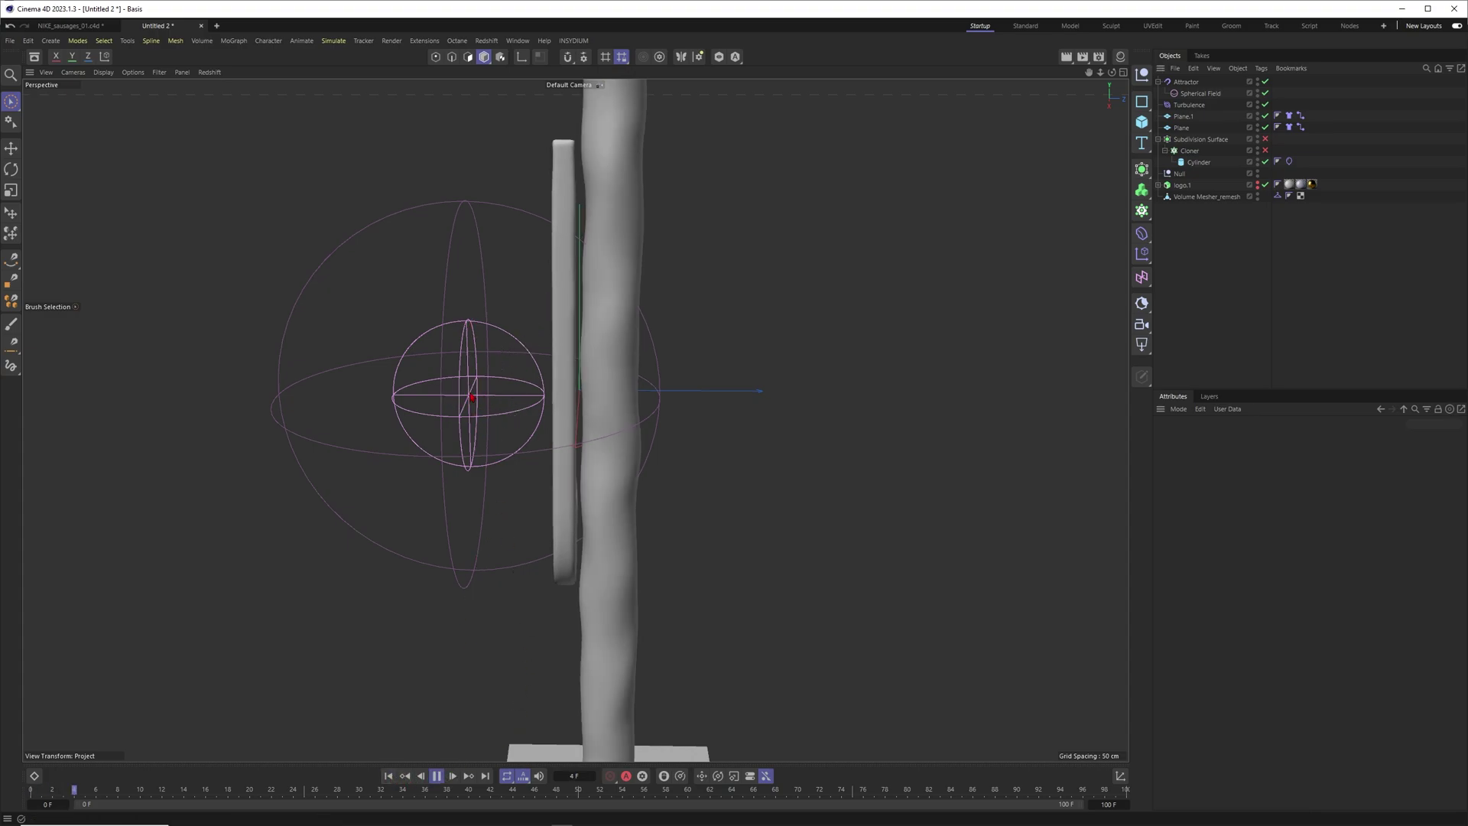
pyautogui.click(665, 227)
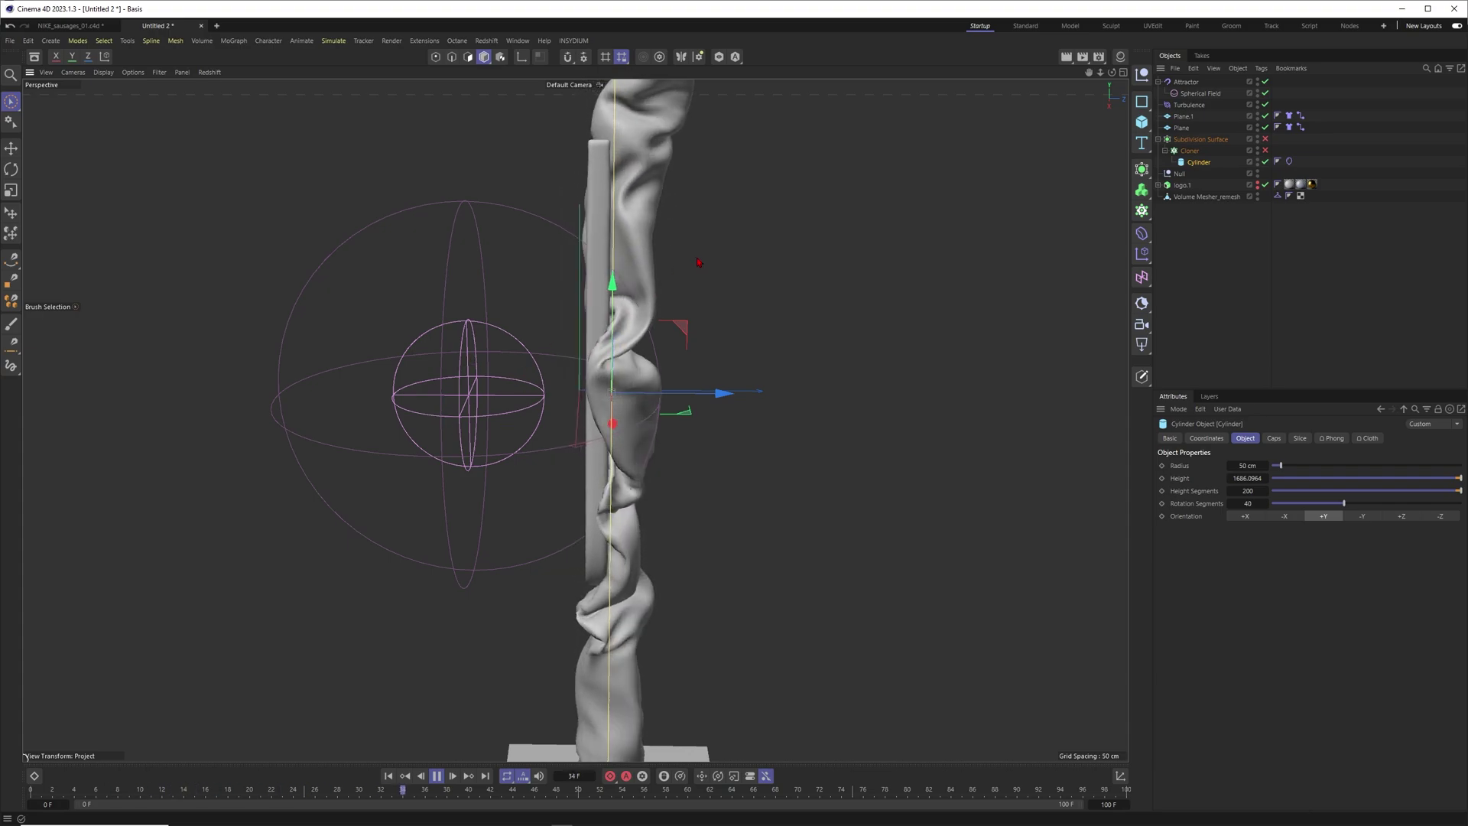
pyautogui.moveTo(1265, 82); pyautogui.dragTo(1265, 93)
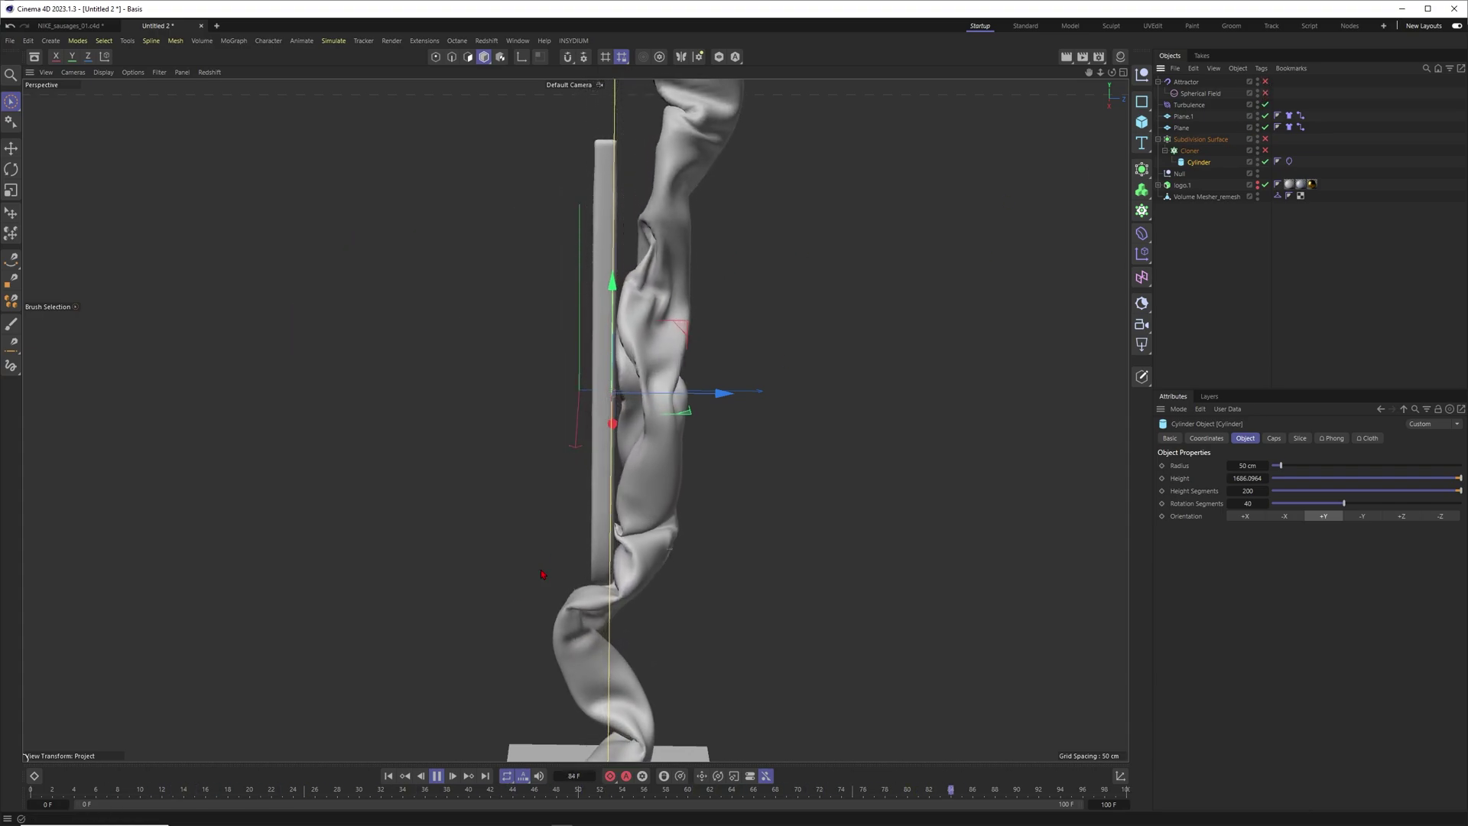
pyautogui.click(388, 775)
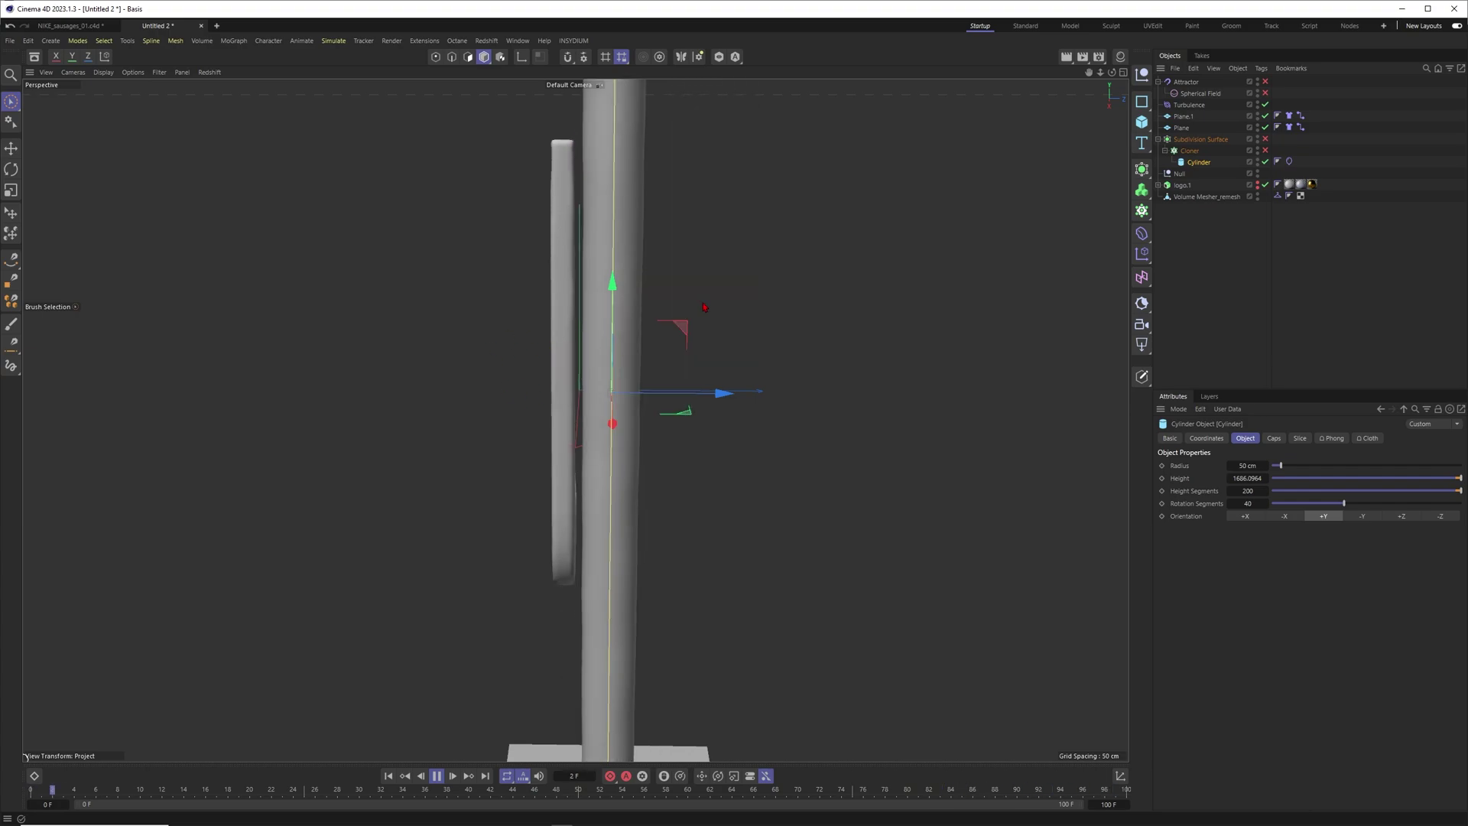
pyautogui.keyDown('alt'); pyautogui.moveTo(428, 321); pyautogui.dragTo(594, 422); pyautogui.keyUp('alt')
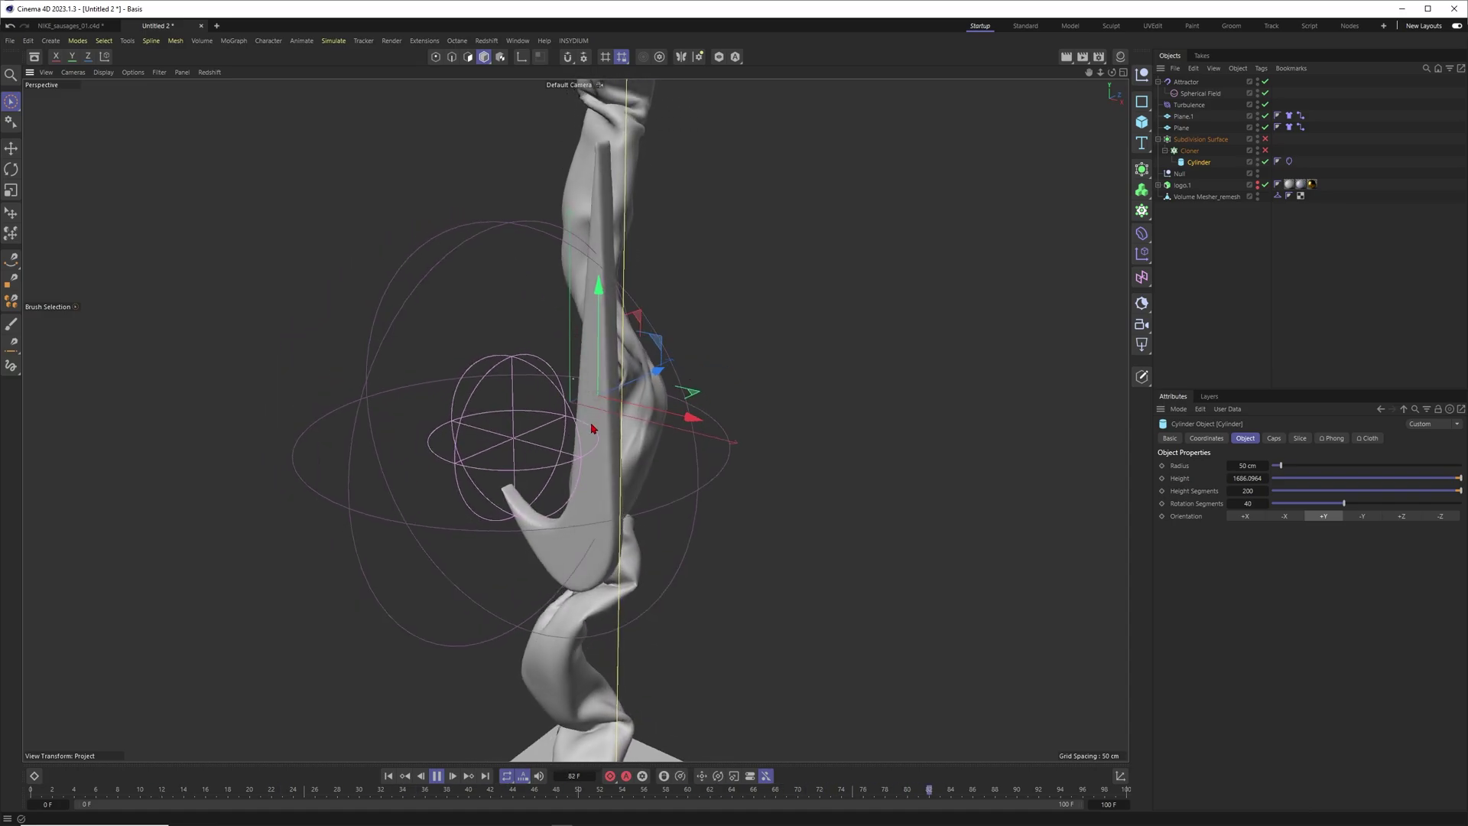
pyautogui.keyDown('alt'); pyautogui.moveTo(528, 517); pyautogui.dragTo(647, 411); pyautogui.keyUp('alt')
pyautogui.scroll(-3, 643, 409)
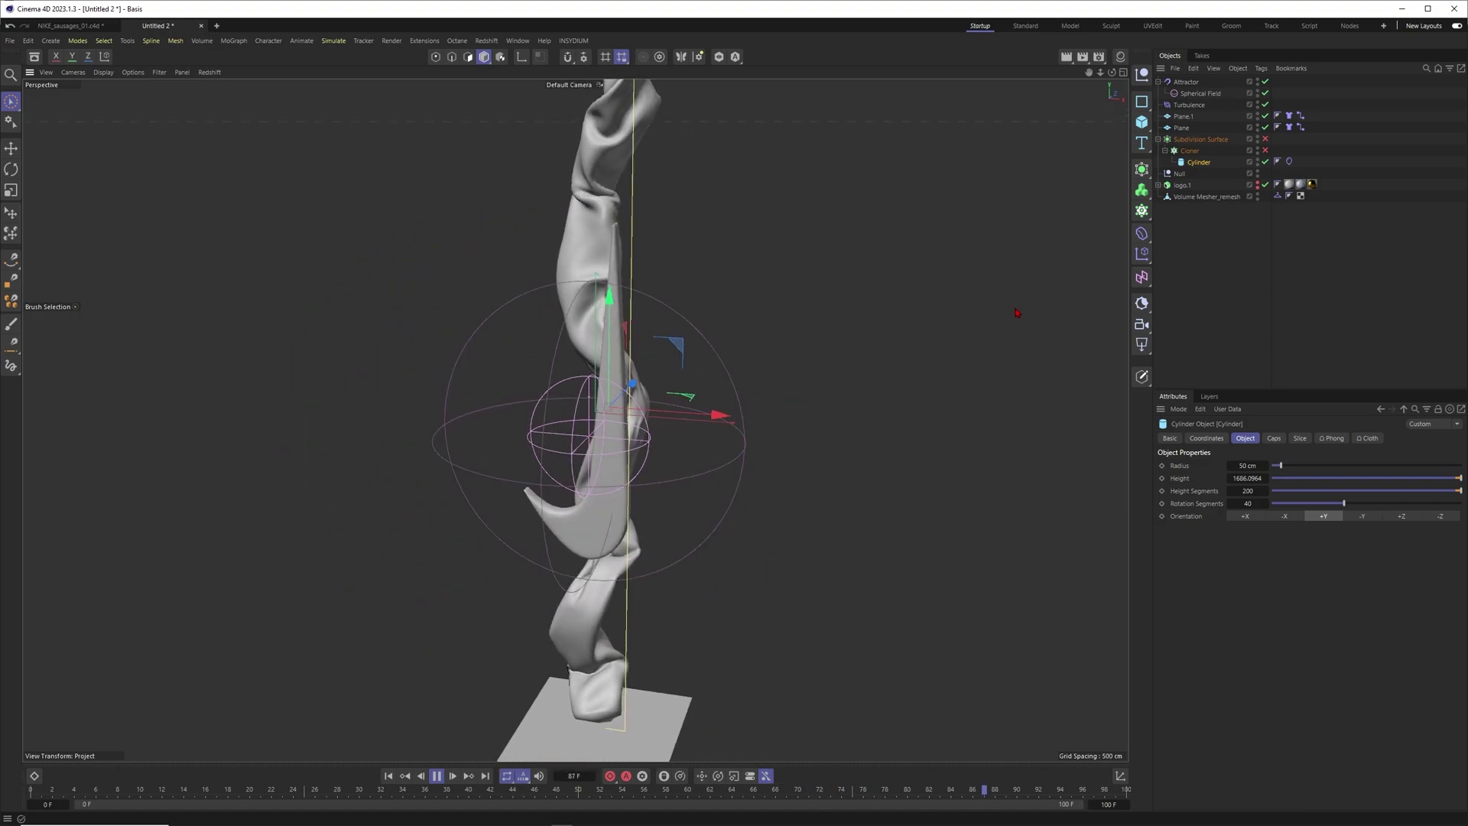
# Re-enable the Cloner to bring back the three cylinders, keep the Subdivision Surface off and return to the first frame
pyautogui.click(986, 322)
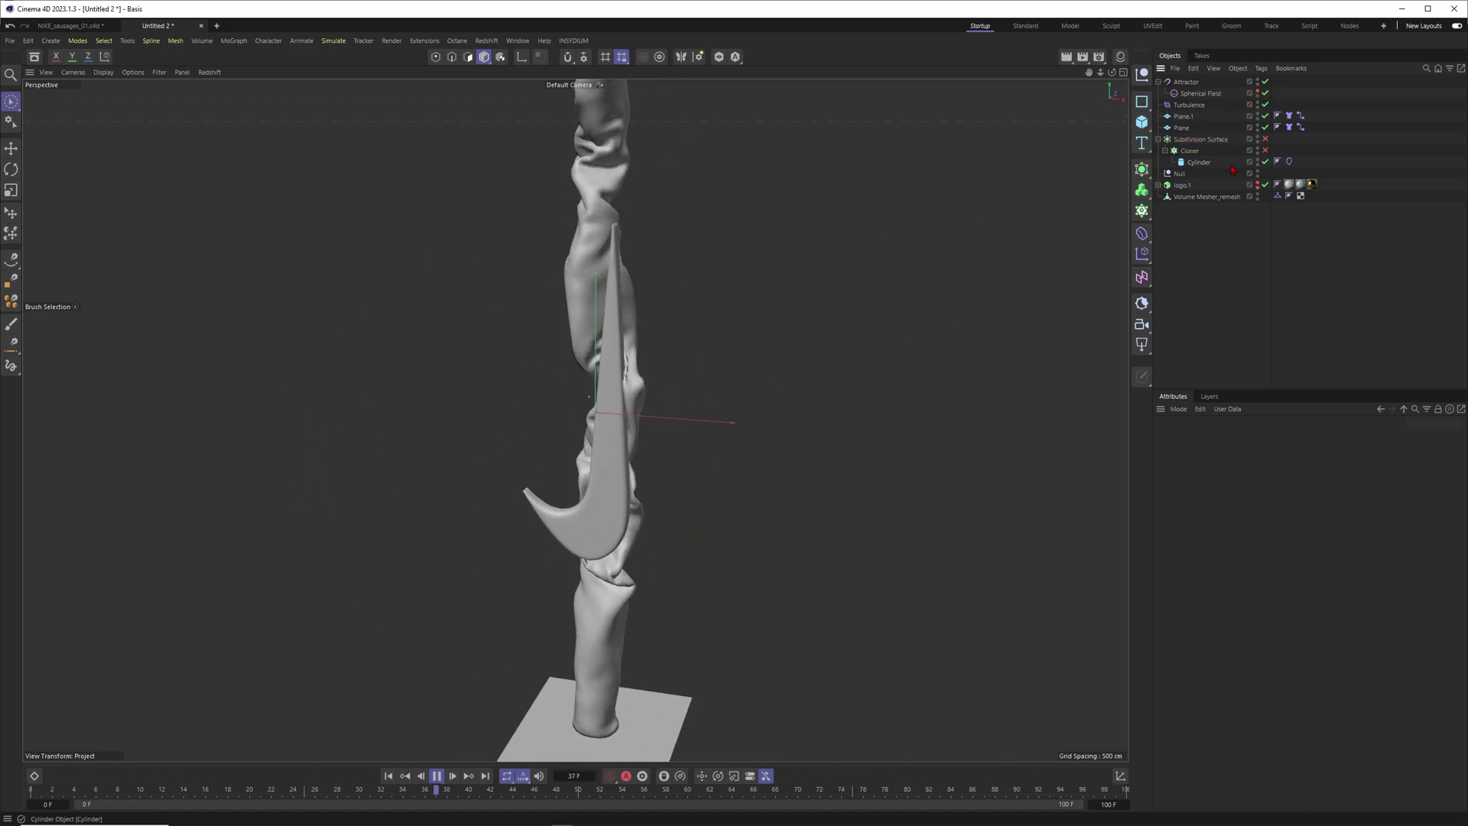
pyautogui.moveTo(1265, 138); pyautogui.dragTo(1264, 151)
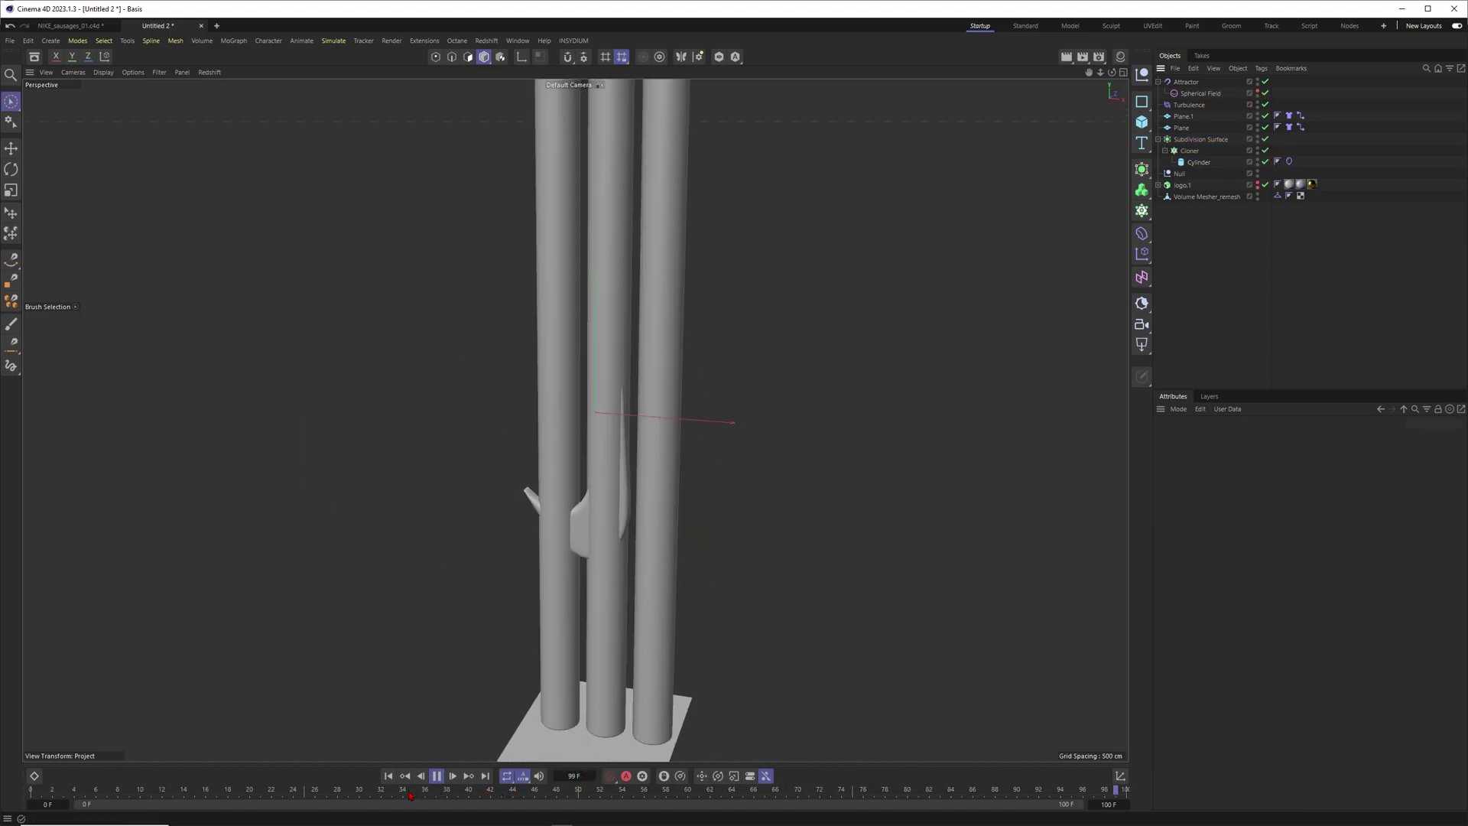
pyautogui.click(389, 776)
pyautogui.click(436, 775)
pyautogui.press('q')
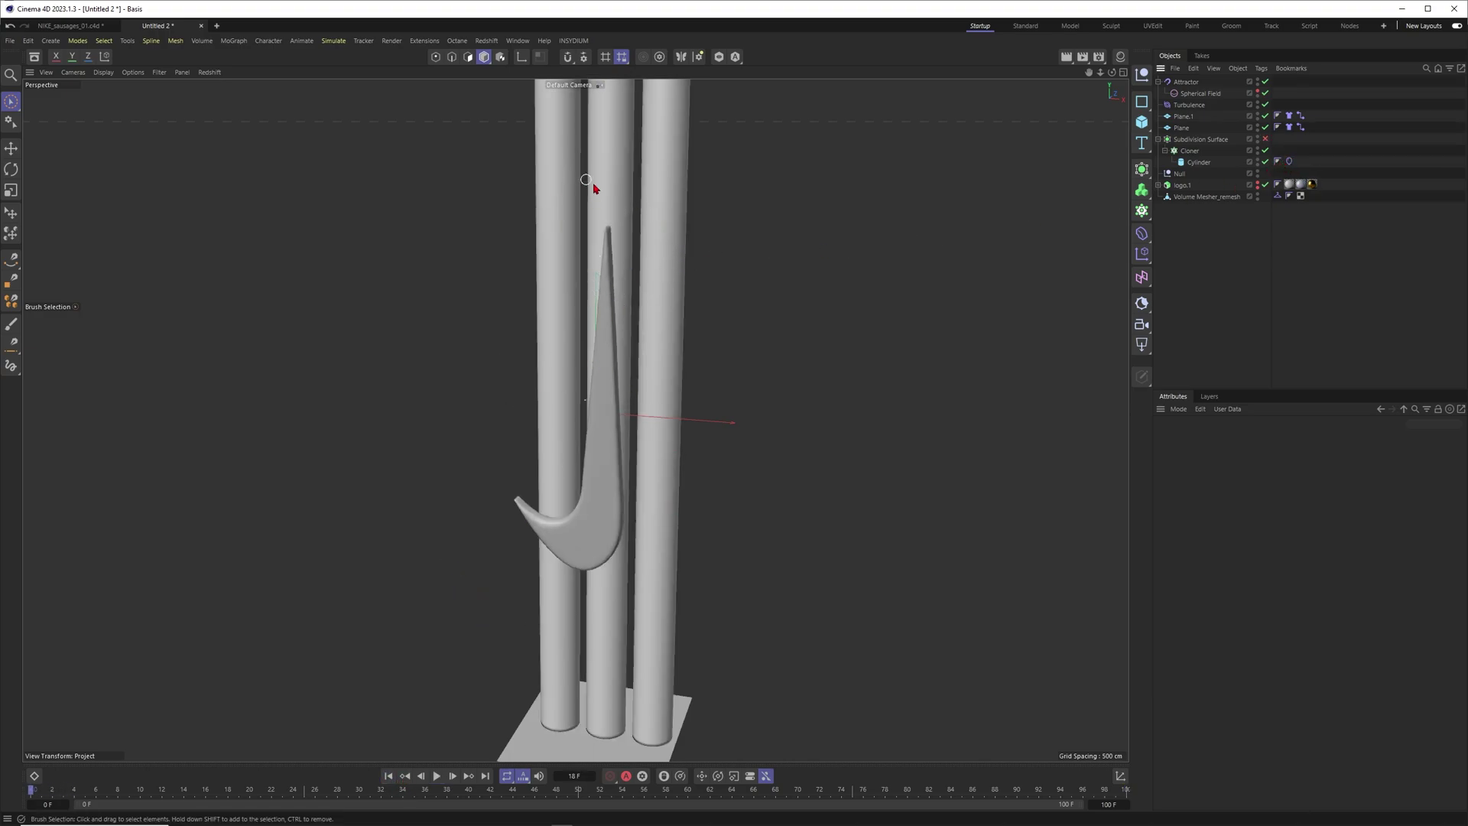
# Move the Cloth tag from the Cylinder to the Cloner and play the simulation on all three clones
pyautogui.moveTo(1289, 161); pyautogui.dragTo(1278, 150)
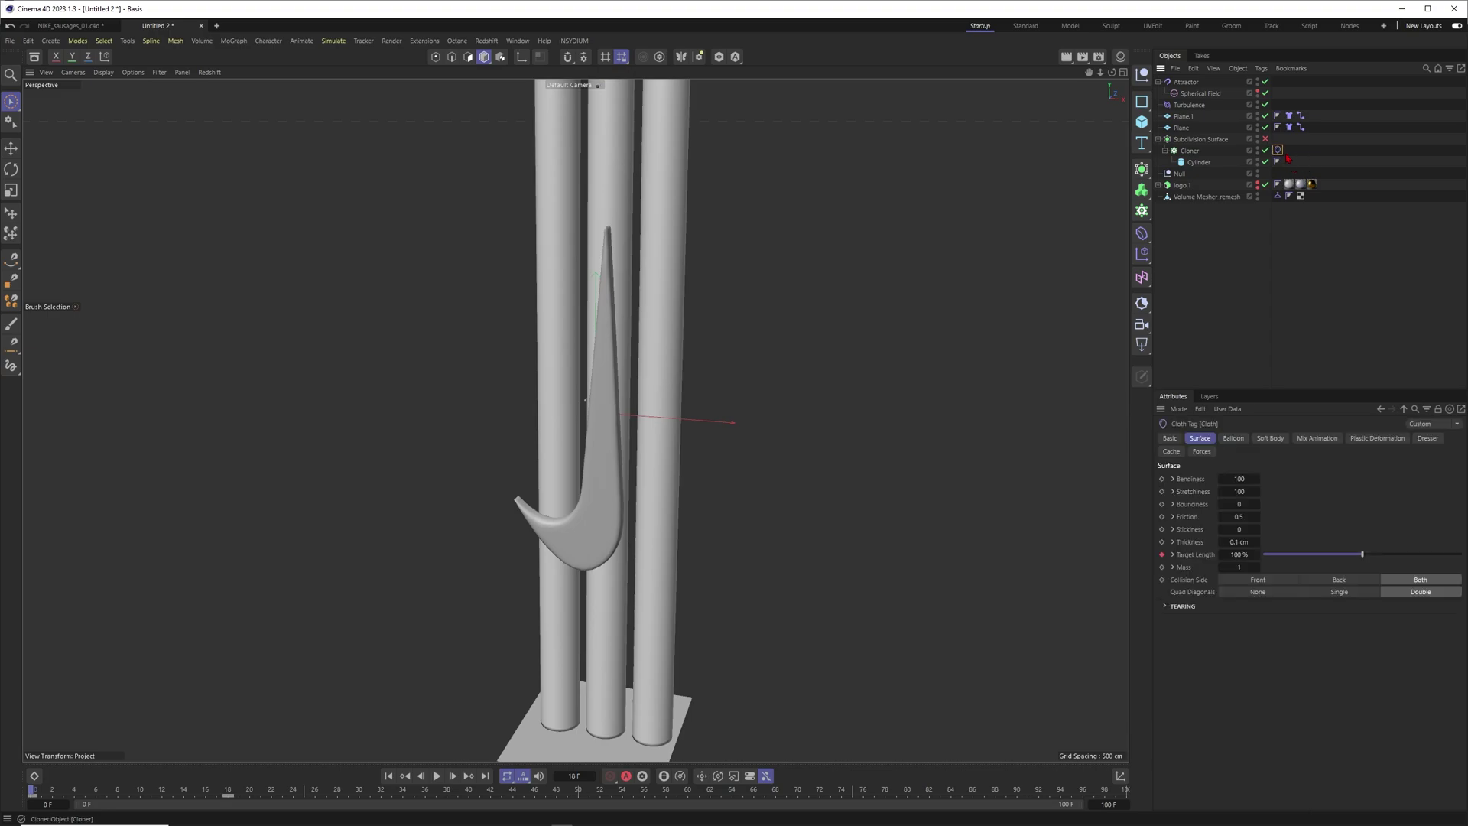
pyautogui.click(437, 776)
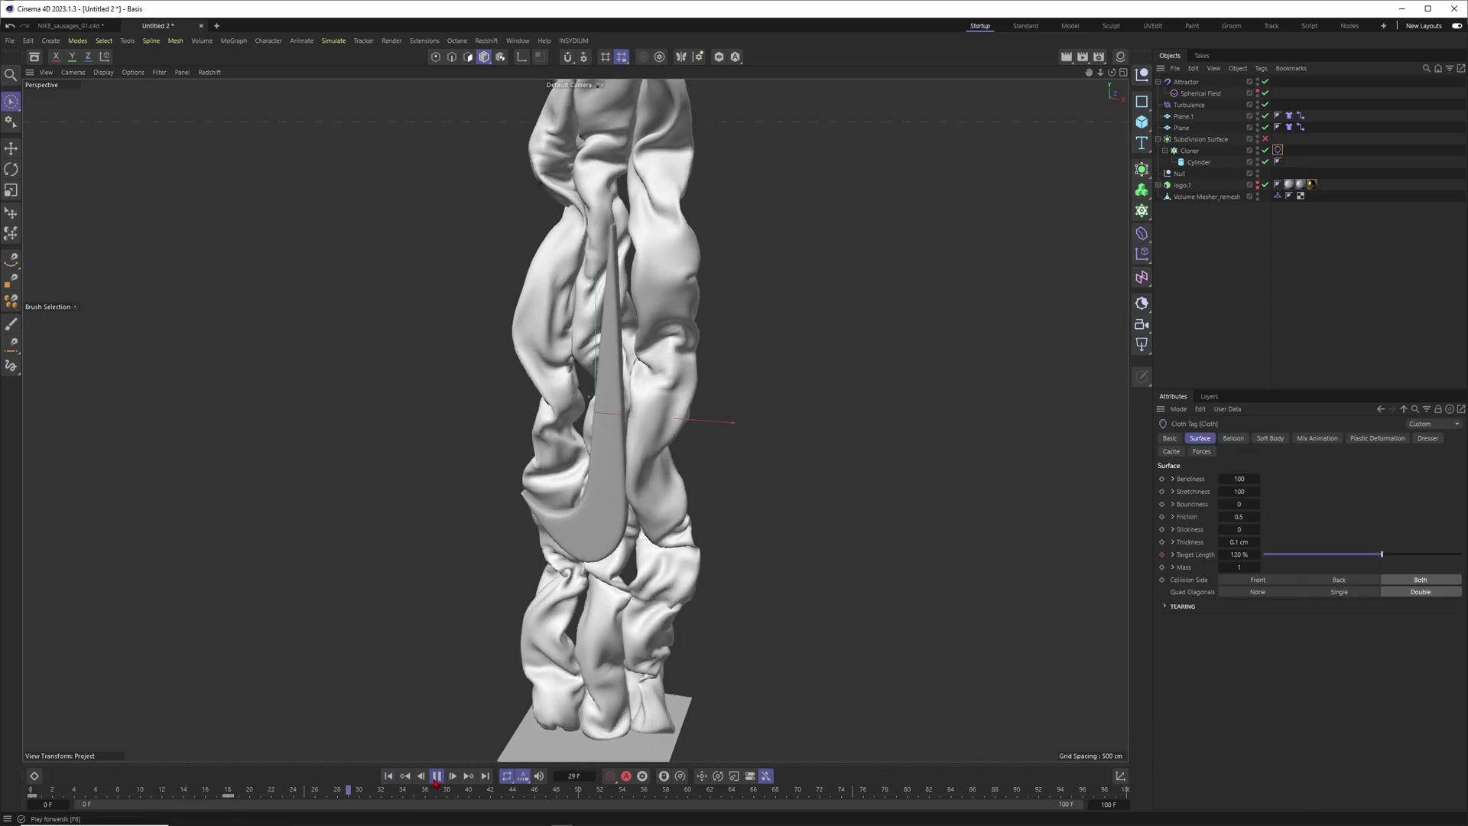
pyautogui.click(437, 776)
pyautogui.moveTo(620, 419)
pyautogui.keyDown('alt'); pyautogui.mouseDown()
pyautogui.moveTo(716, 405)
pyautogui.moveTo(606, 416)
pyautogui.moveTo(633, 403)
pyautogui.mouseUp(); pyautogui.keyUp('alt')
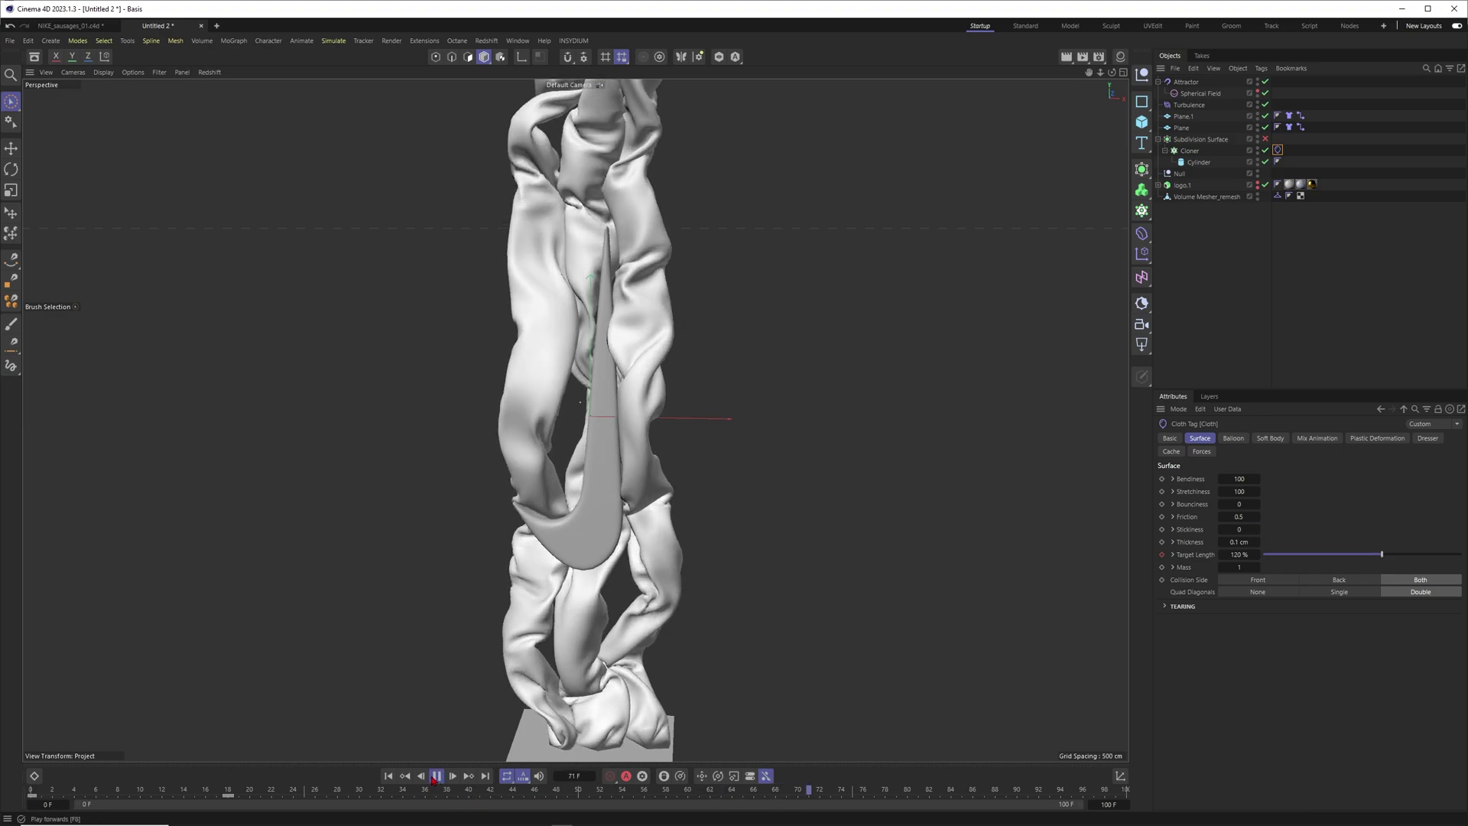
pyautogui.press('F8')
# Extend the animation to 120 frames and cache the cloth simulation for the whole scene
pyautogui.click(1288, 116)
pyautogui.click(1202, 451)
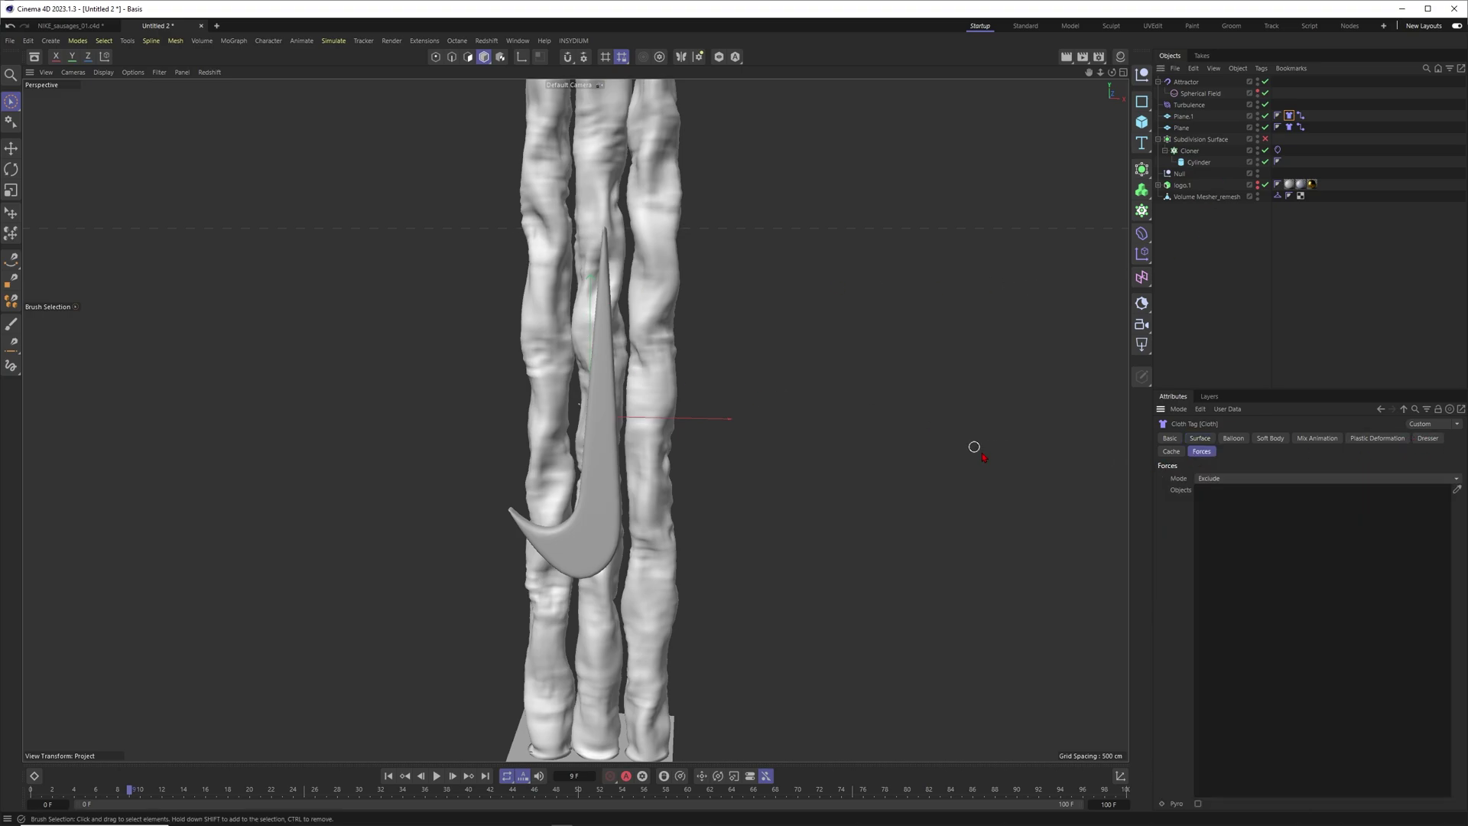
pyautogui.click(1171, 451)
pyautogui.press('Return')
pyautogui.click(1345, 508)
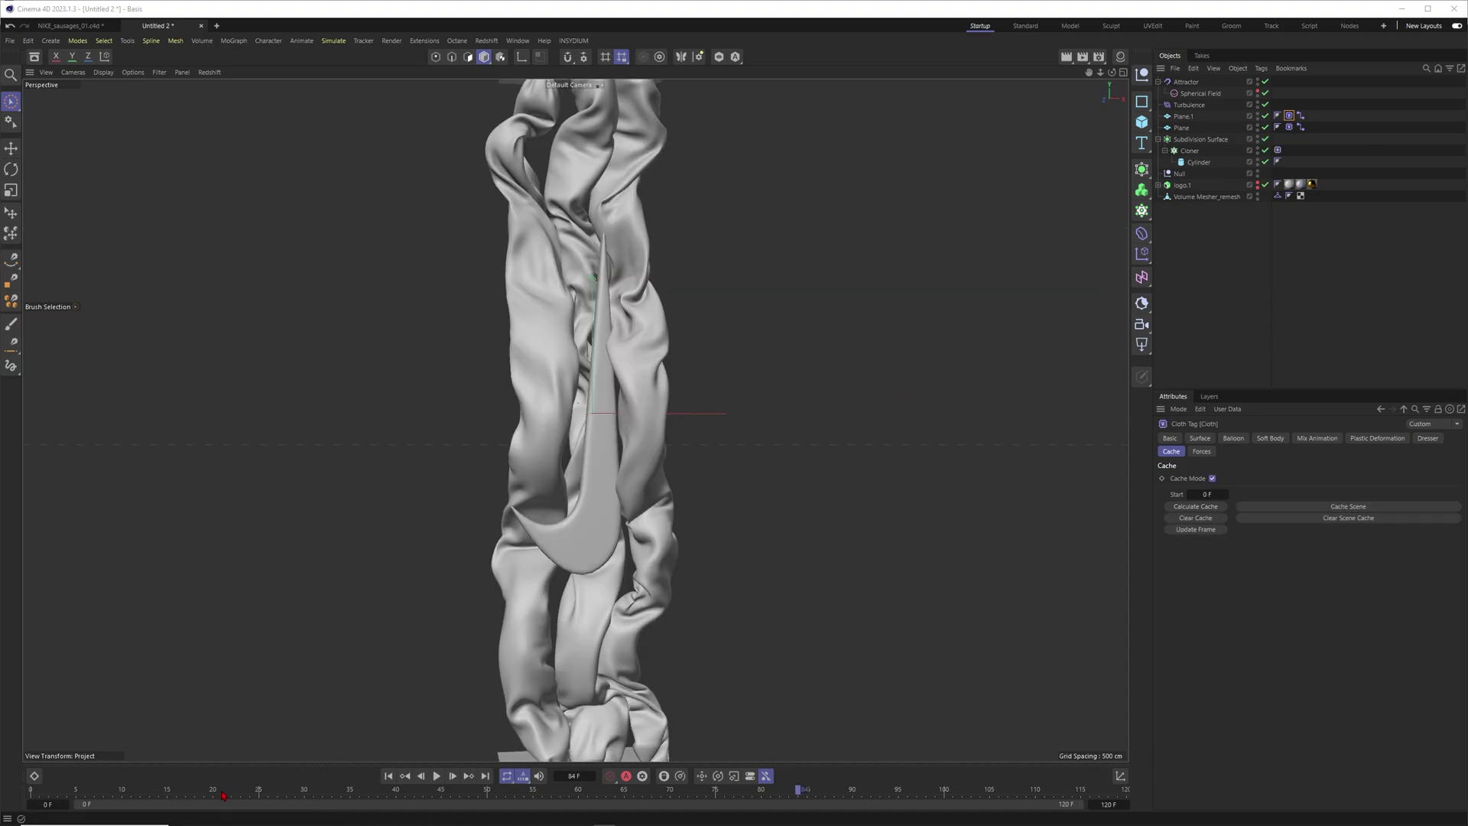
# Play the cached simulation with the Subdivision Surface off and examine the cloth around the logo from several angles
pyautogui.click(388, 776)
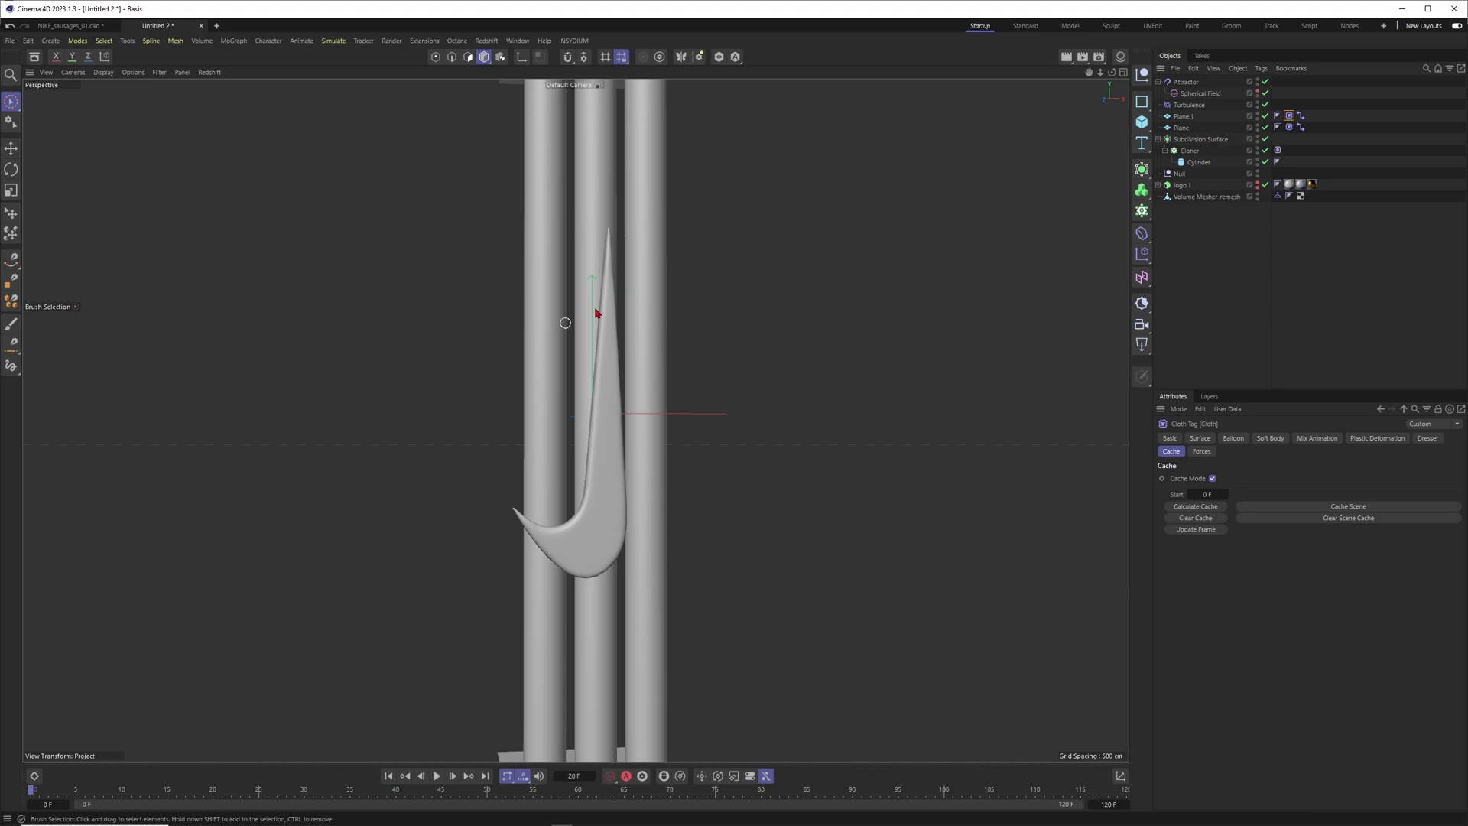
pyautogui.click(1265, 140)
pyautogui.click(436, 777)
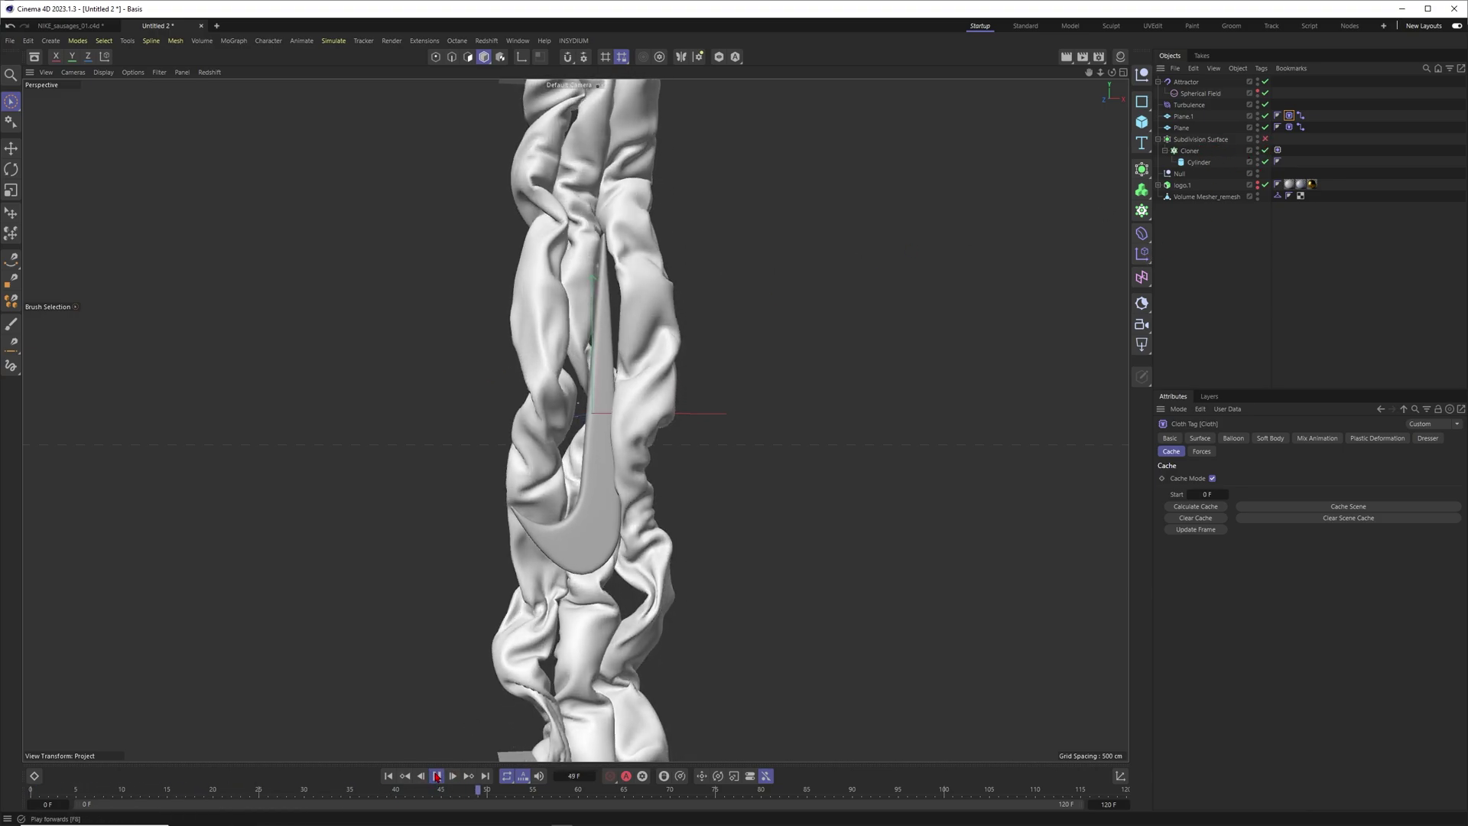
pyautogui.click(437, 776)
pyautogui.keyDown('alt'); pyautogui.moveTo(595, 419); pyautogui.dragTo(634, 442); pyautogui.keyUp('alt')
pyautogui.keyDown('alt'); pyautogui.moveTo(475, 315); pyautogui.dragTo(710, 442); pyautogui.keyUp('alt')
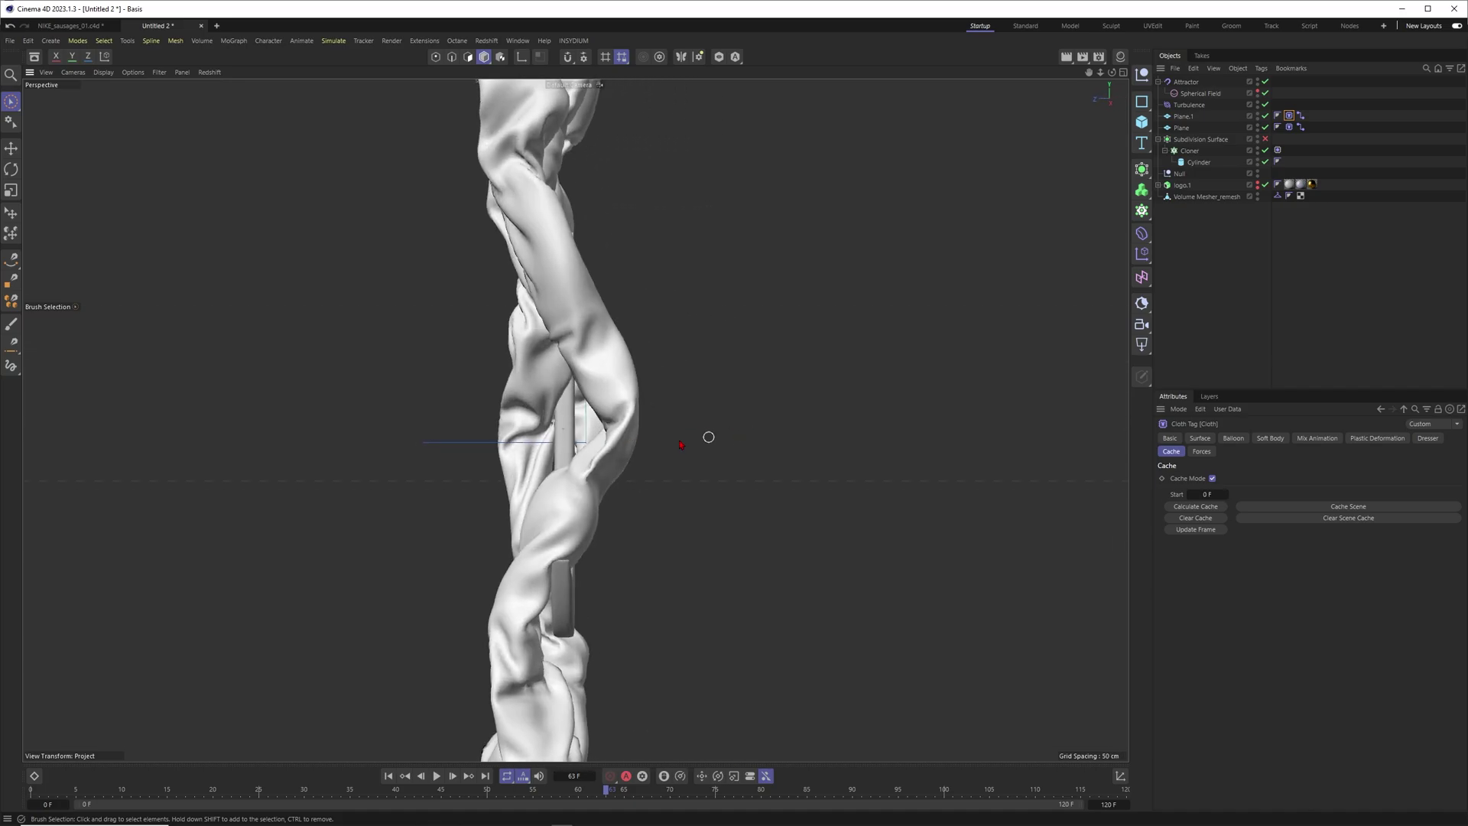
pyautogui.keyDown('alt'); pyautogui.moveTo(578, 419); pyautogui.dragTo(700, 550); pyautogui.keyUp('alt')
pyautogui.click(437, 777)
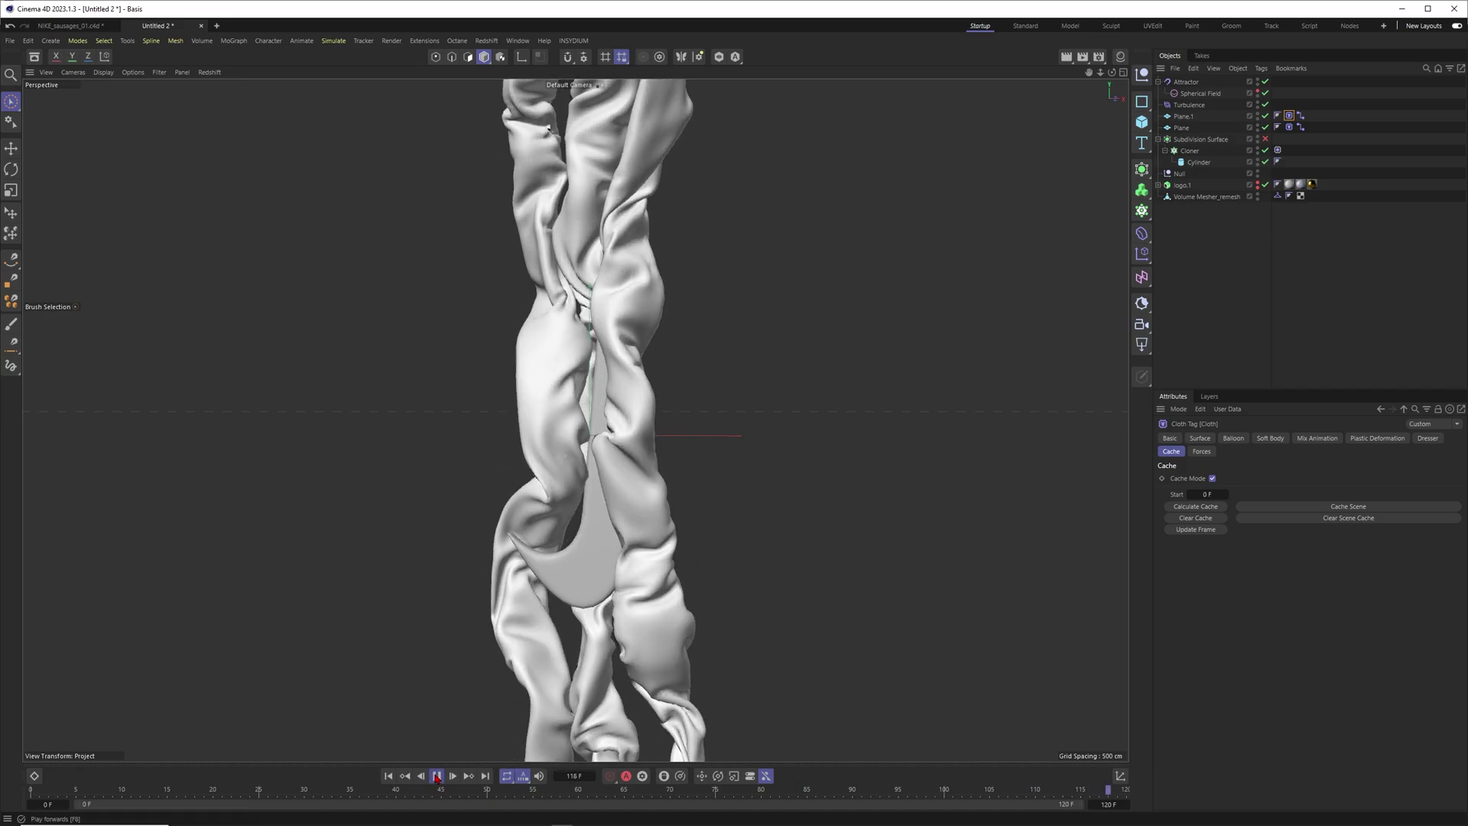
pyautogui.click(437, 777)
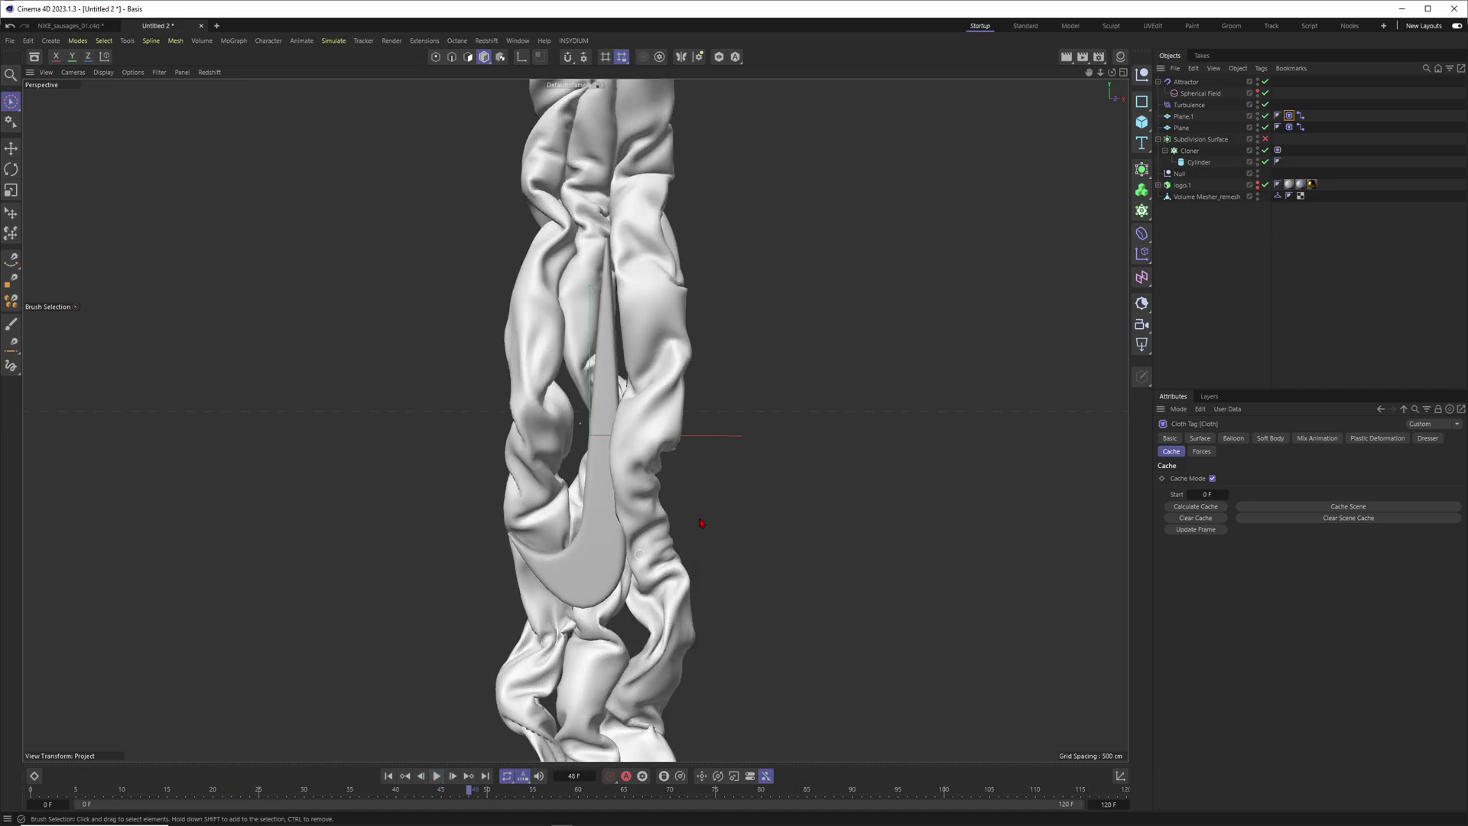
# Enable the Subdivision Surface and inspect the smoothed cloth tubes around the logo
pyautogui.click(1265, 139)
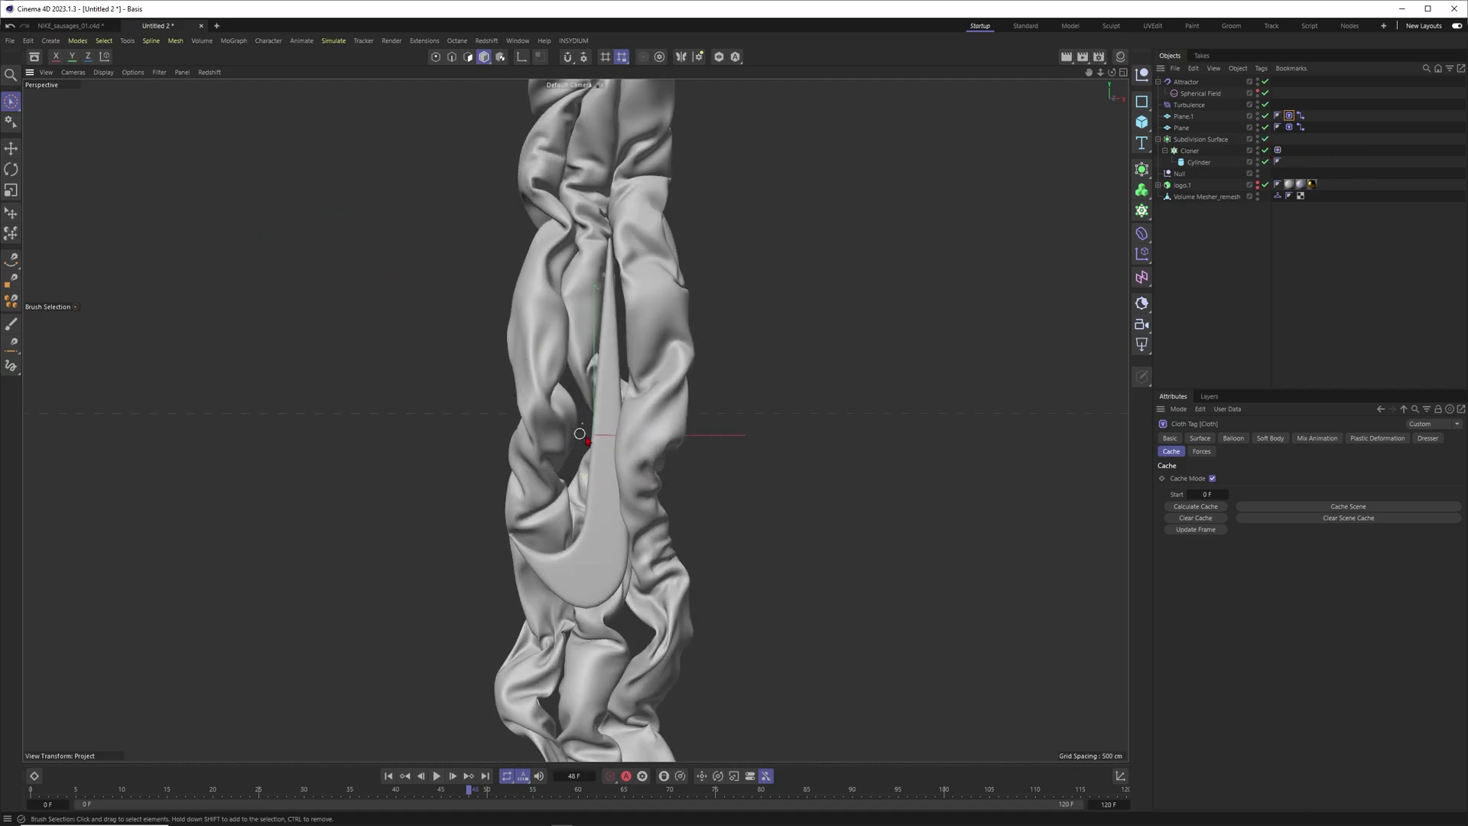
pyautogui.keyDown('alt'); pyautogui.moveTo(537, 311); pyautogui.dragTo(535, 367); pyautogui.keyUp('alt')
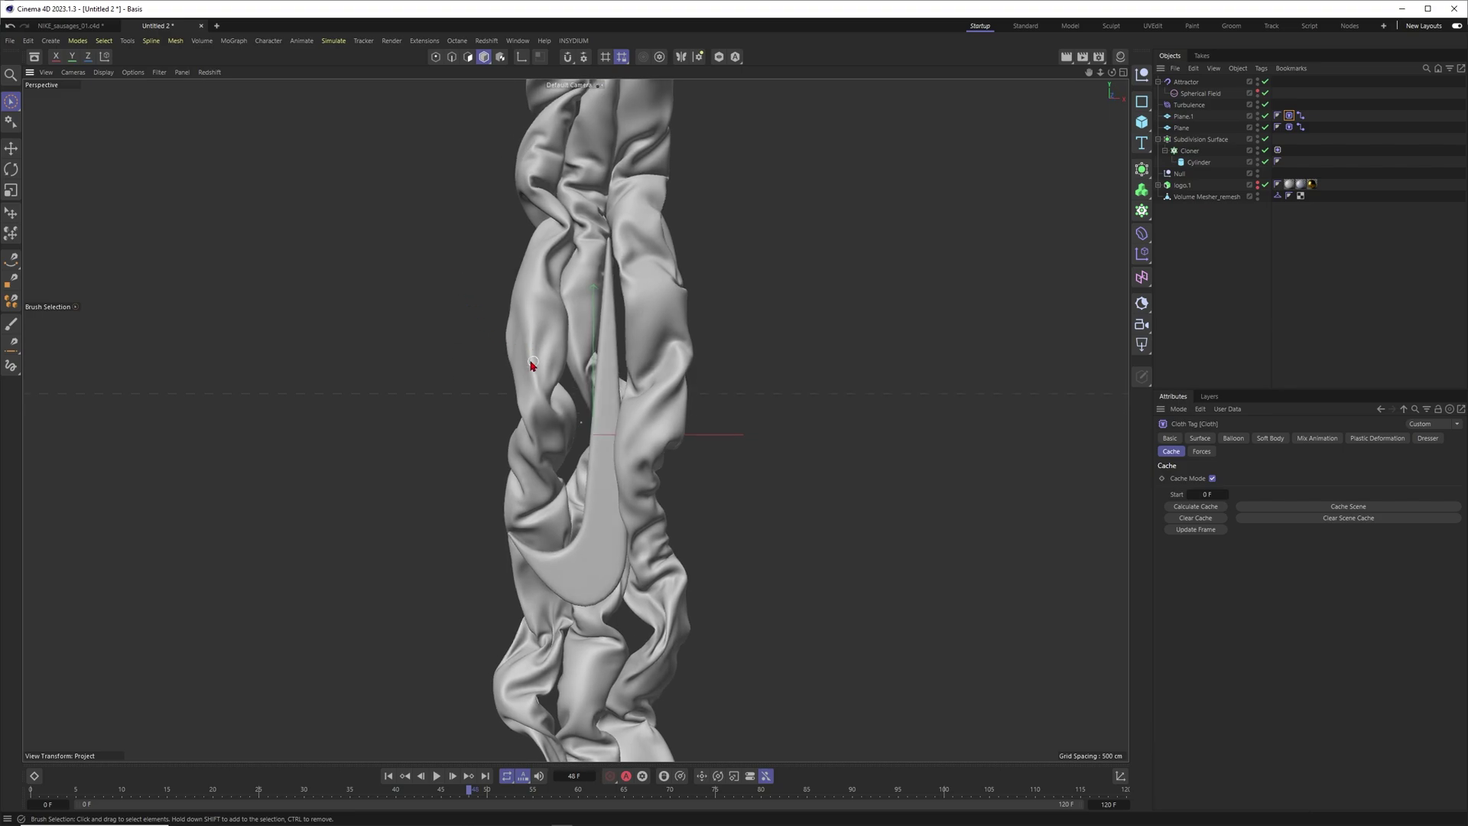
pyautogui.keyDown('alt'); pyautogui.moveTo(546, 363); pyautogui.dragTo(515, 374, button='right'); pyautogui.keyUp('alt')
pyautogui.keyDown('alt'); pyautogui.moveTo(608, 423); pyautogui.dragTo(595, 429); pyautogui.keyUp('alt')
# Switch to the reference image board and examine the blue logo renders, focusing on the thin cords wrapped around the tubes
pyautogui.moveTo(563, 815)
pyautogui.click(201, 817)
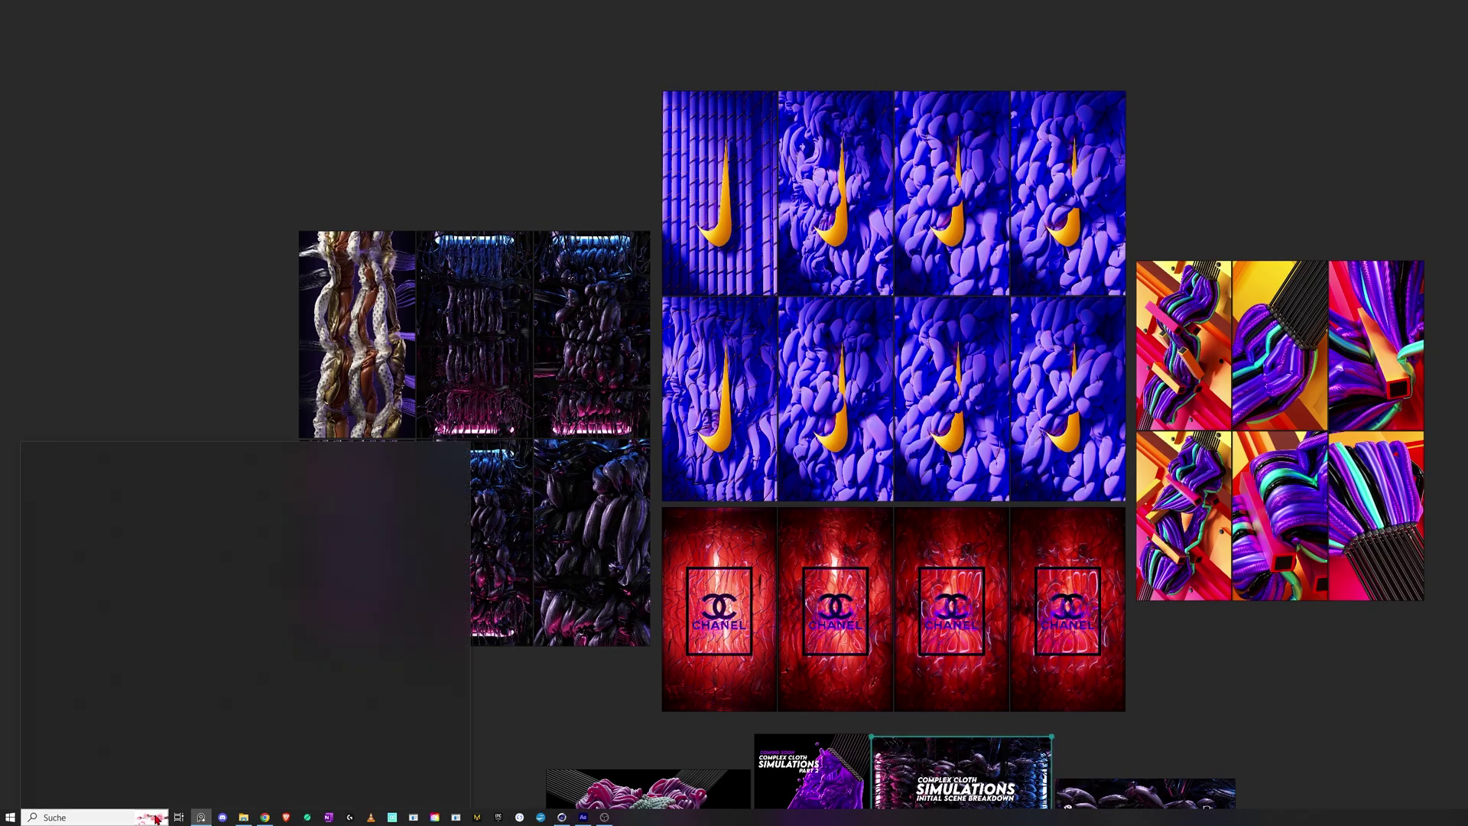
pyautogui.scroll(5, 917, 383)
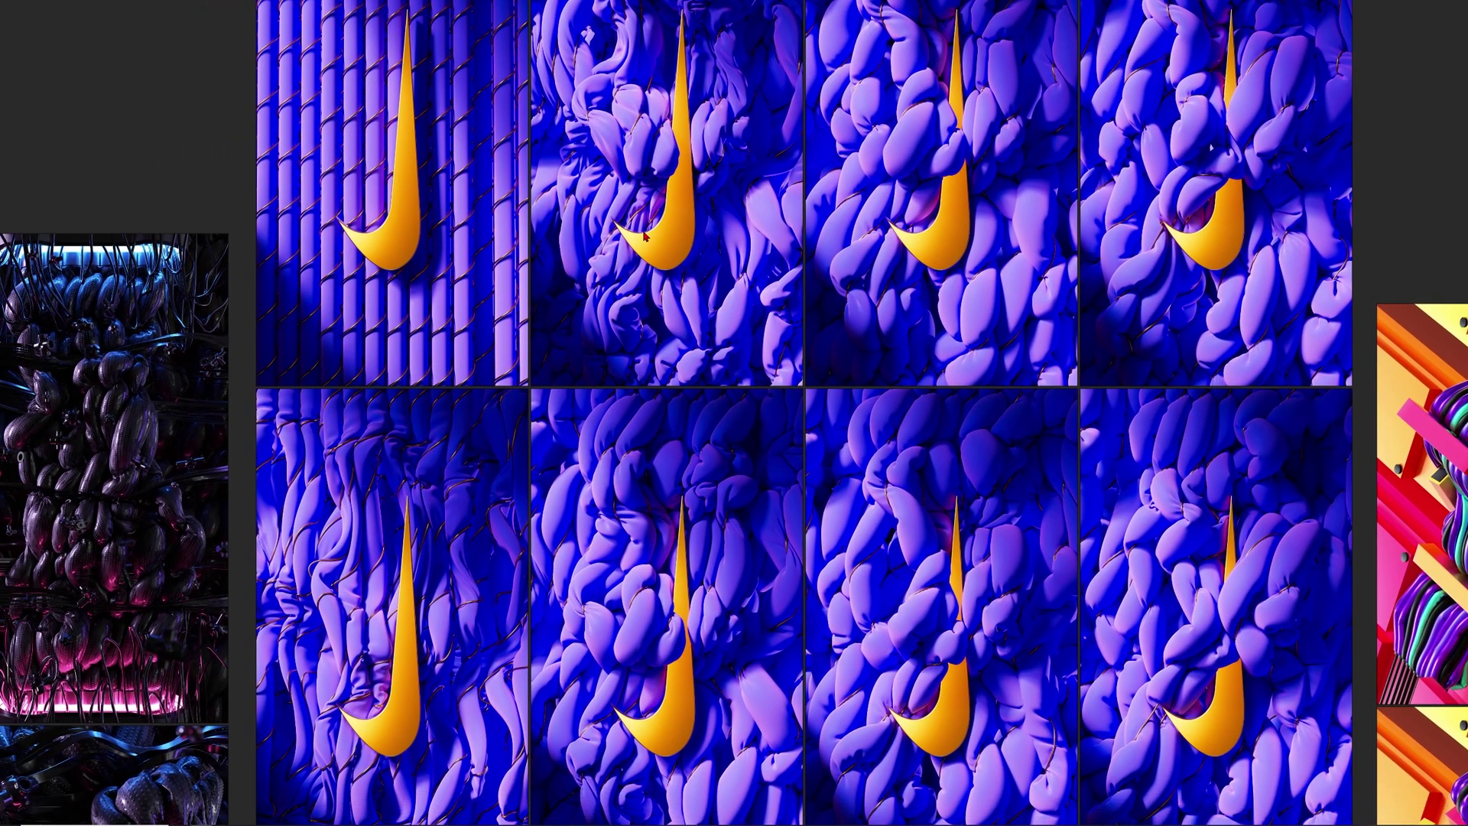
pyautogui.moveTo(644, 234); pyautogui.dragTo(626, 446, button='middle')
pyautogui.scroll(3, 858, 380)
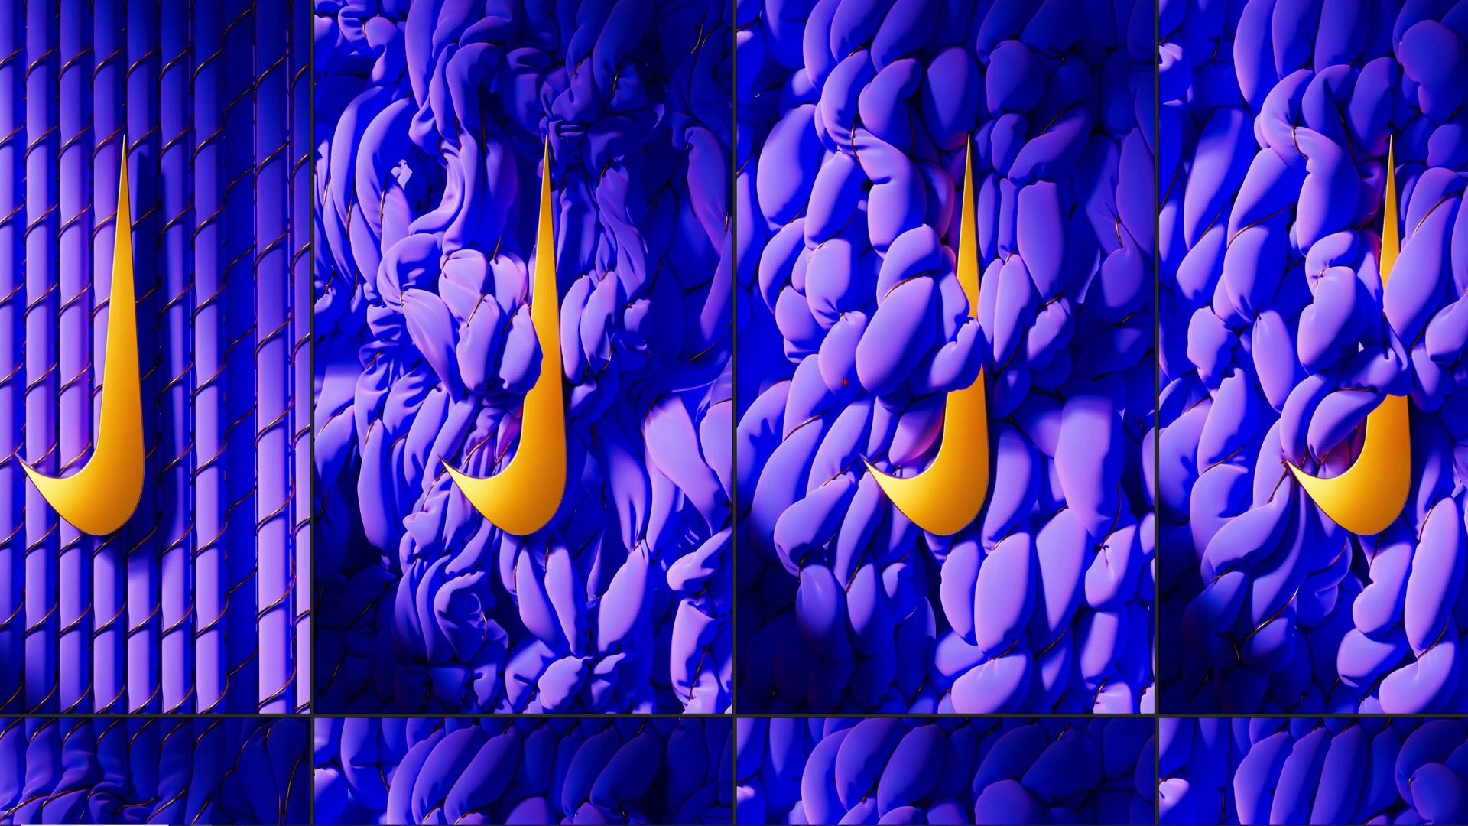
pyautogui.moveTo(805, 201); pyautogui.dragTo(1303, 130, button='middle')
pyautogui.scroll(3, 689, 226)
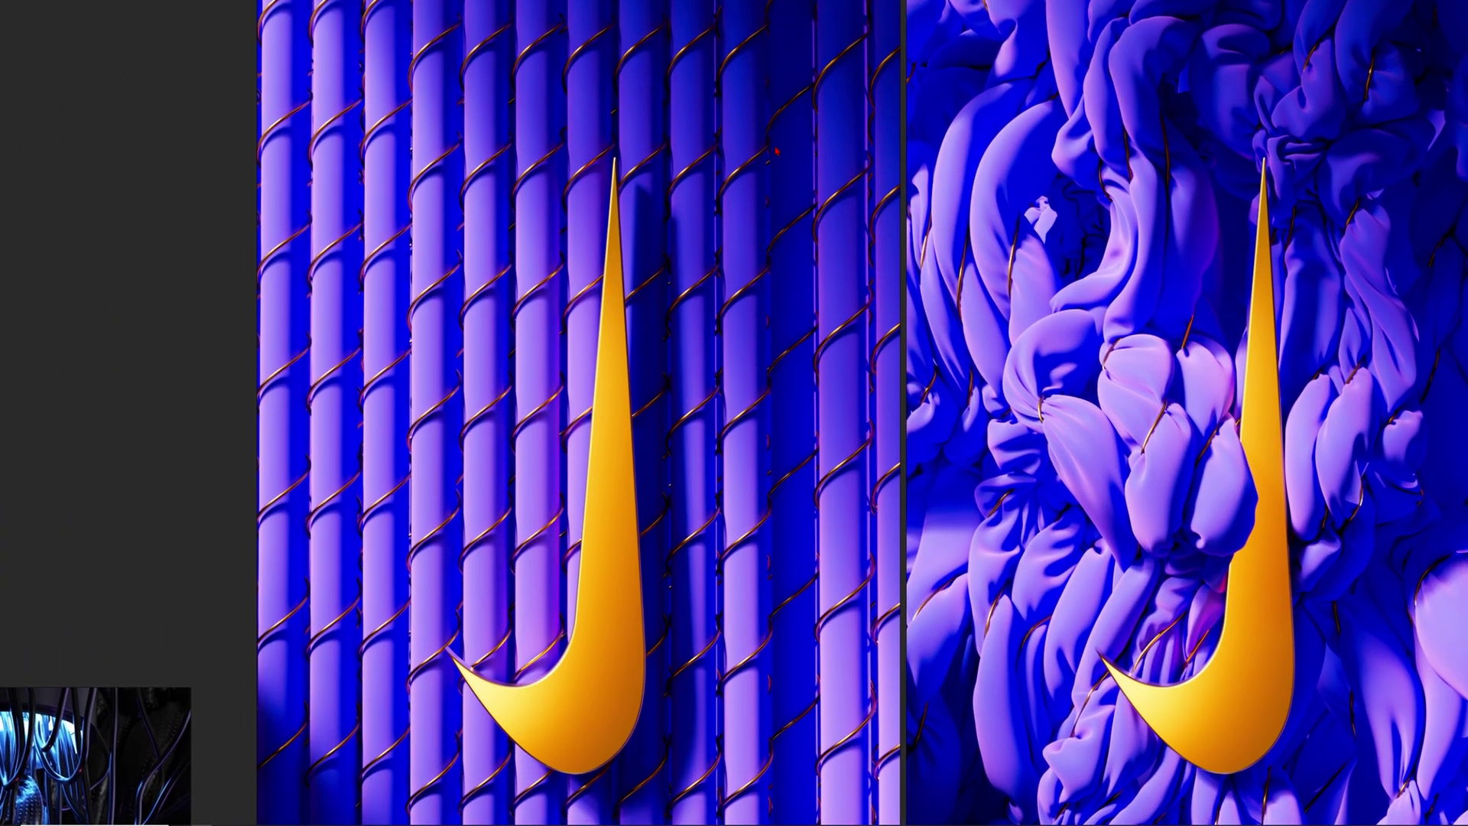